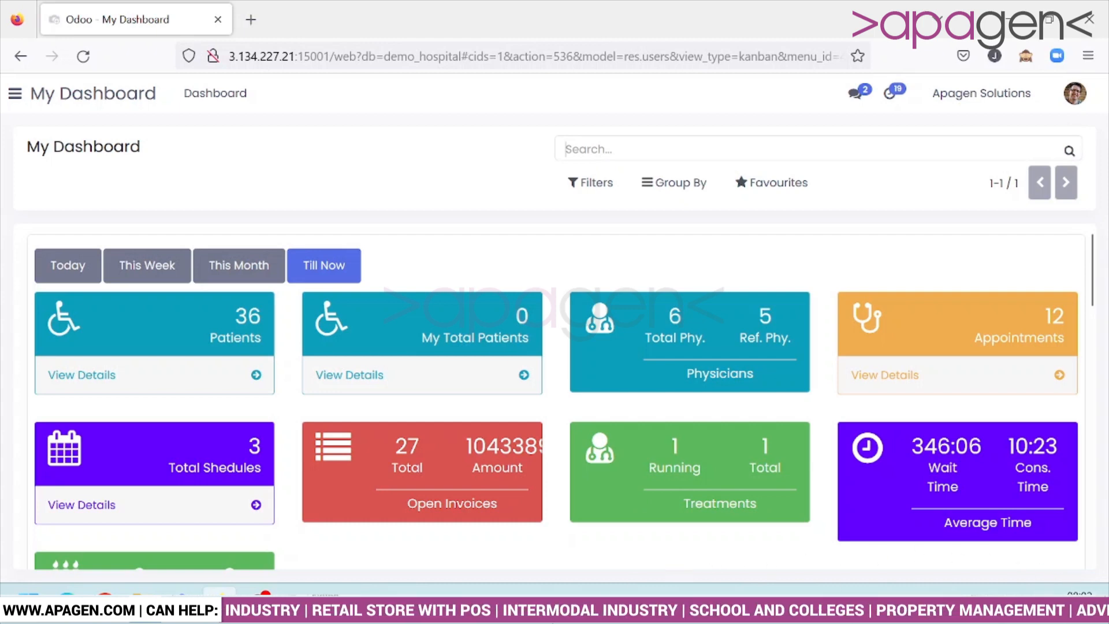
Step: Examine the dashboard's summary cards, the appointments list and the Patient Appointments and New Patients charts
scroll(241, 511, "down", 1)
scroll(260, 512, "down", 4)
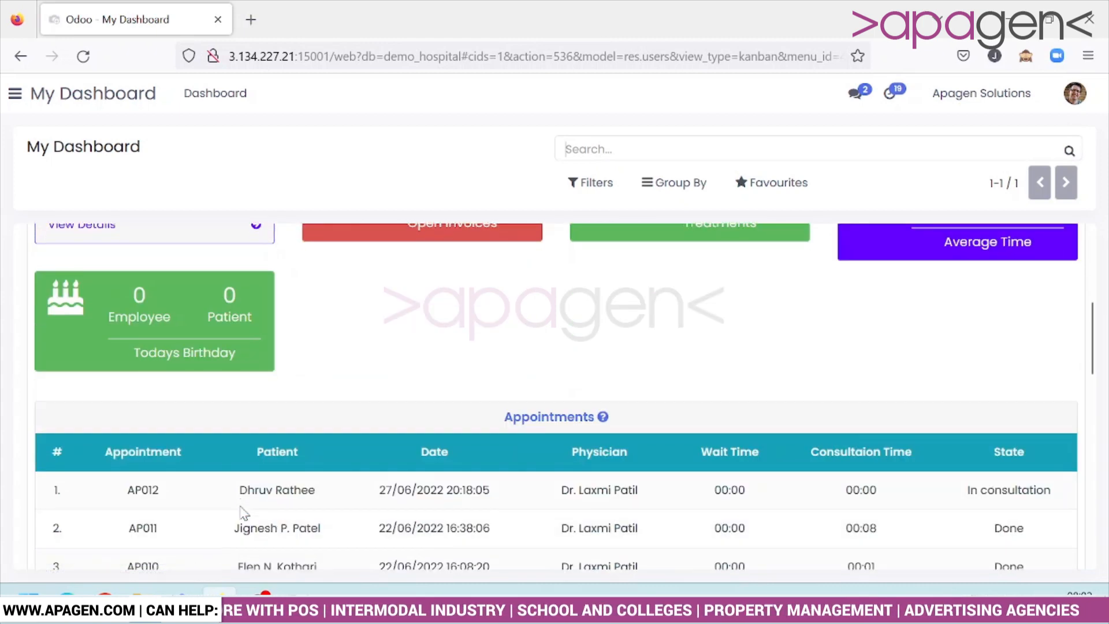
scroll(225, 509, "up", 3)
scroll(327, 501, "down", 2)
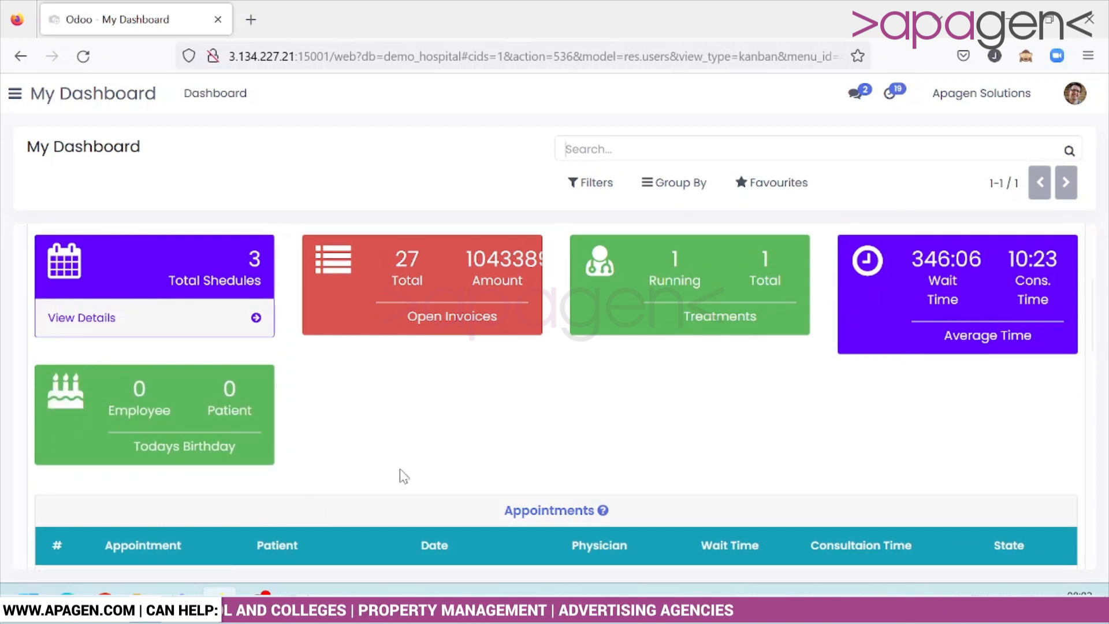
scroll(403, 476, "down", 2)
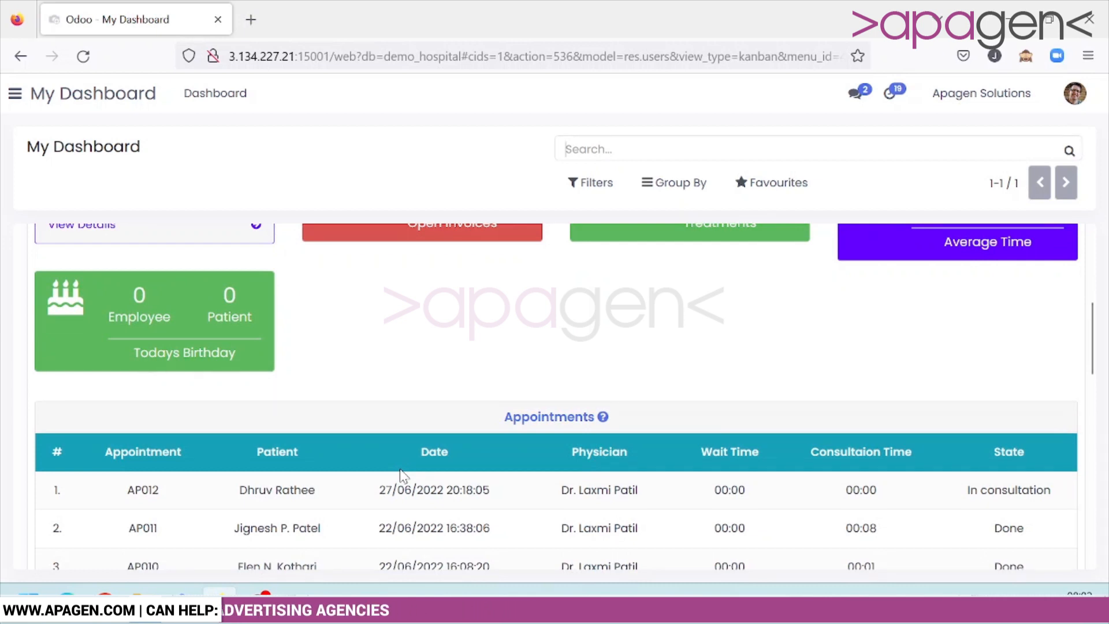
scroll(403, 476, "down", 3)
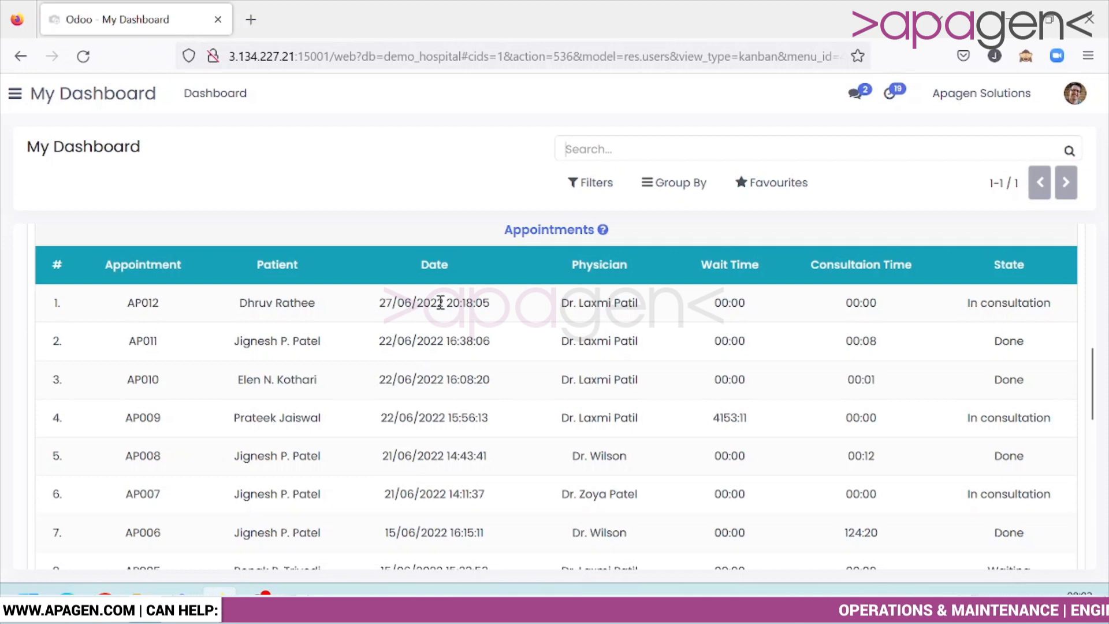
scroll(442, 306, "down", 10)
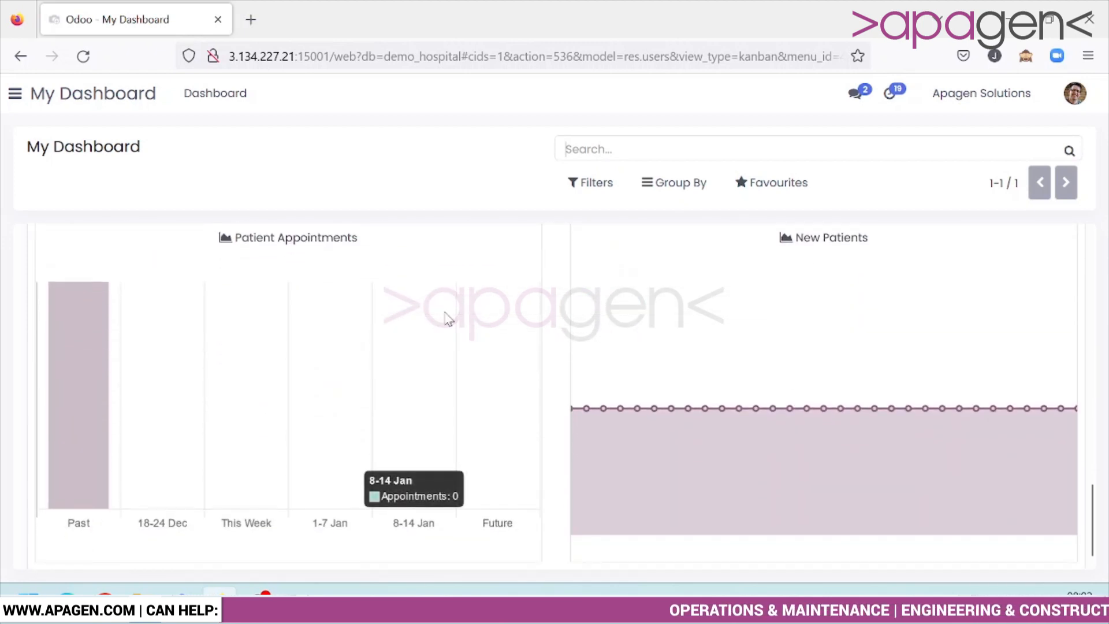
scroll(445, 318, "up", 6)
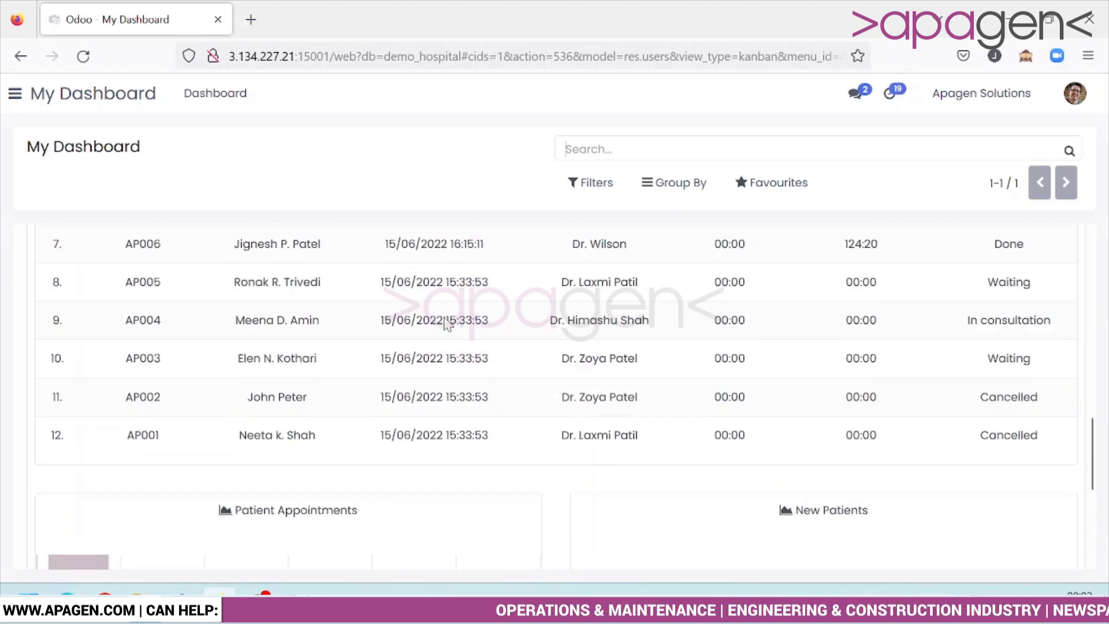
Step: Go to the Patient module and open the first patient's record (HMS001)
left_click(14, 95)
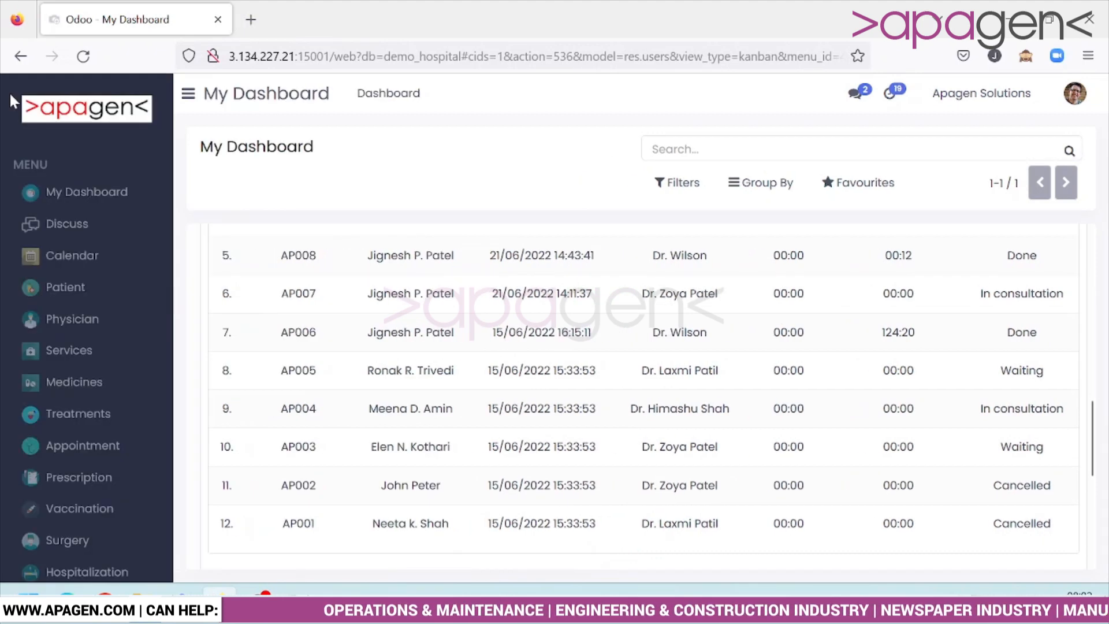
left_click(116, 292)
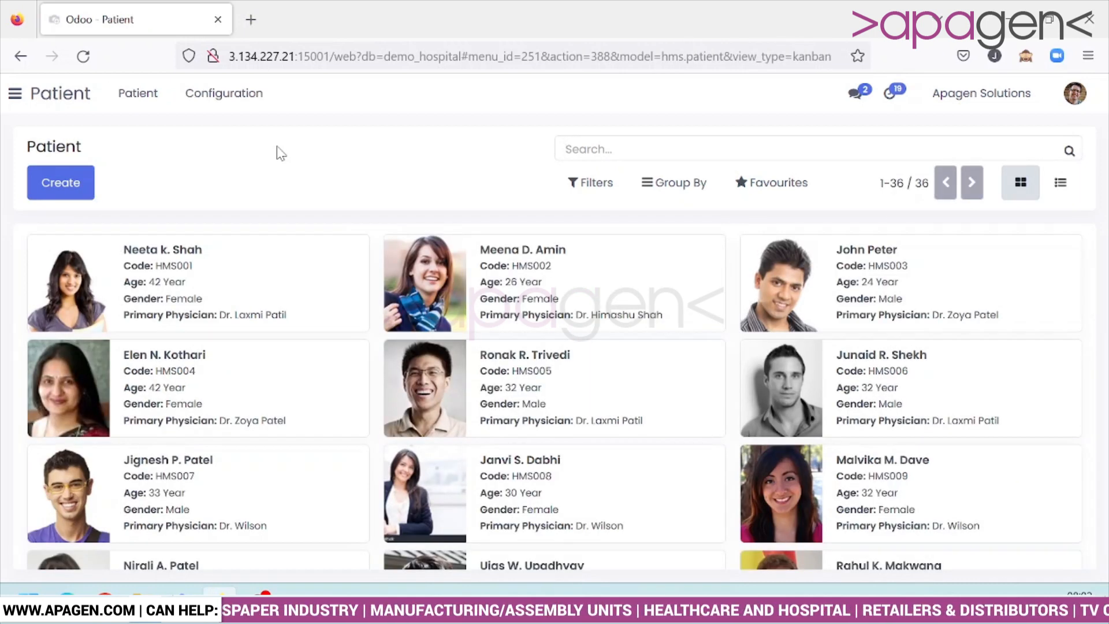
left_click(298, 281)
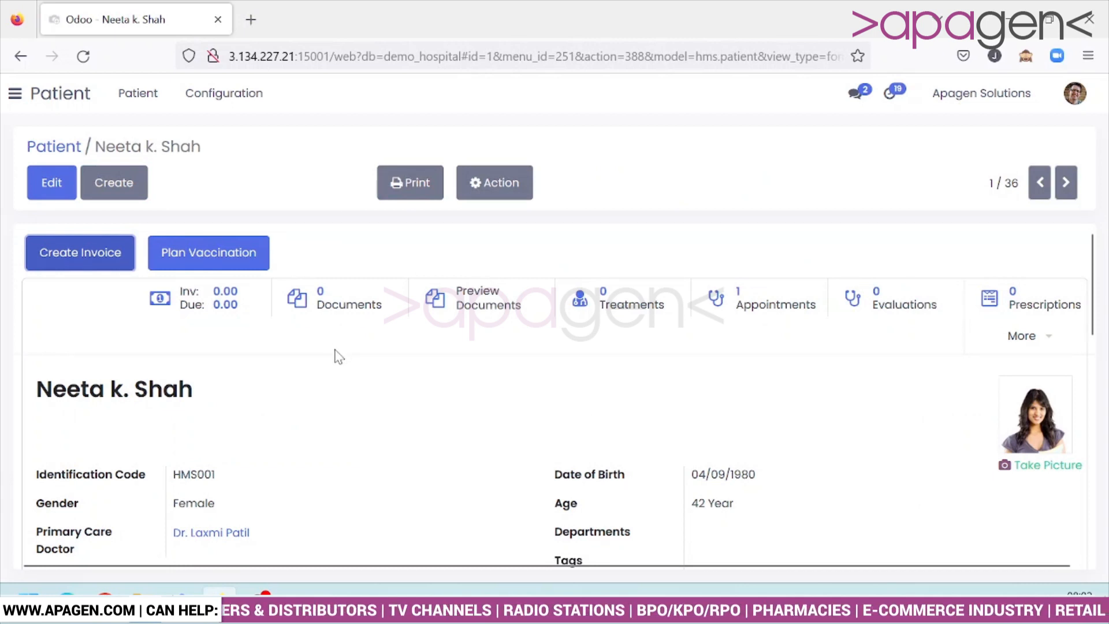
scroll(339, 356, "down", 2)
scroll(339, 356, "up", 2)
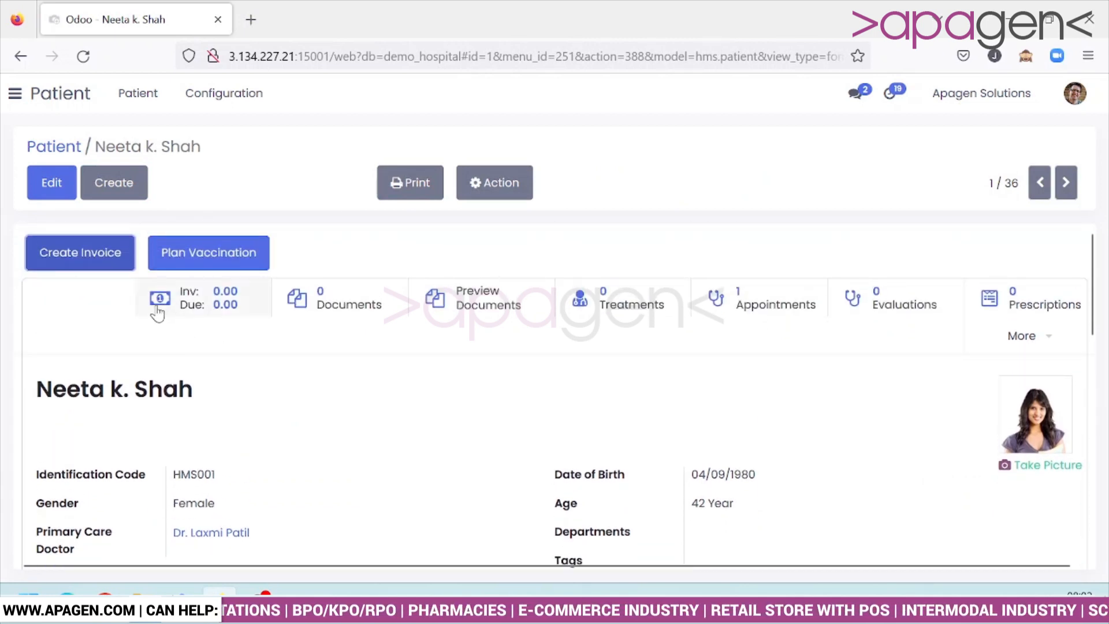
Step: Open the patient record for editing and review its main details and general information fields
left_click(66, 191)
scroll(446, 324, "down", 3)
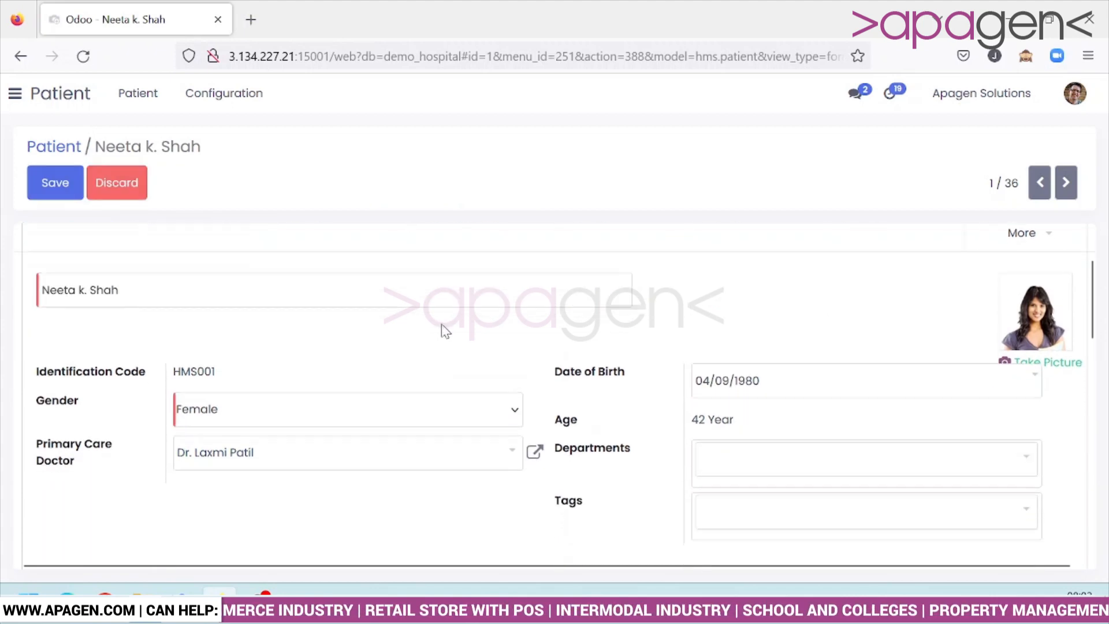
scroll(445, 330, "up", 3)
scroll(445, 330, "down", 3)
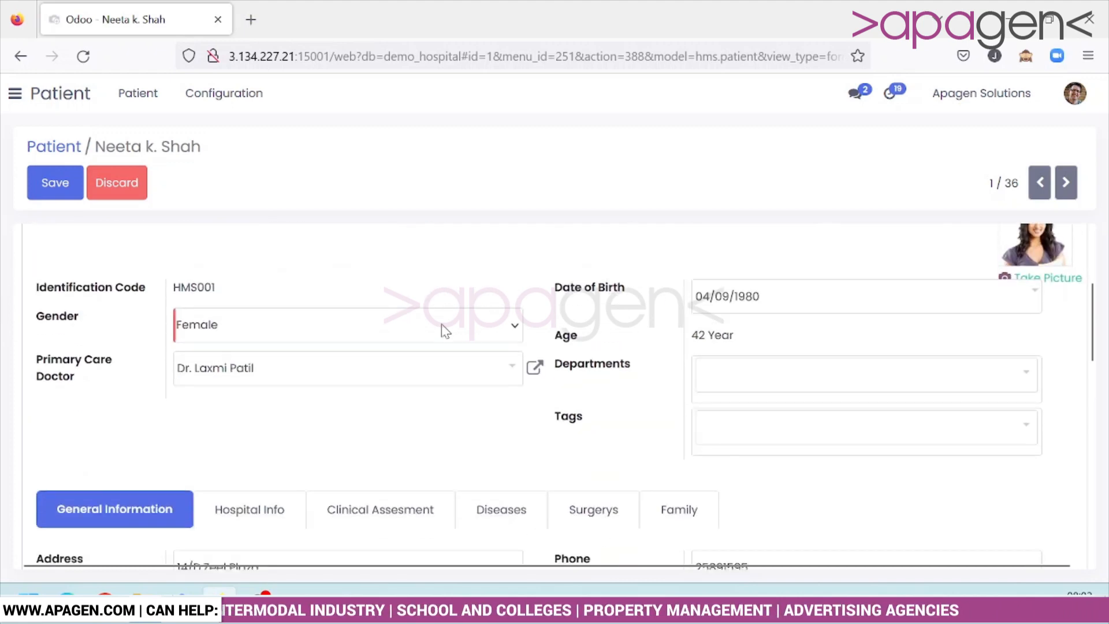
scroll(445, 331, "down", 3)
scroll(370, 373, "down", 3)
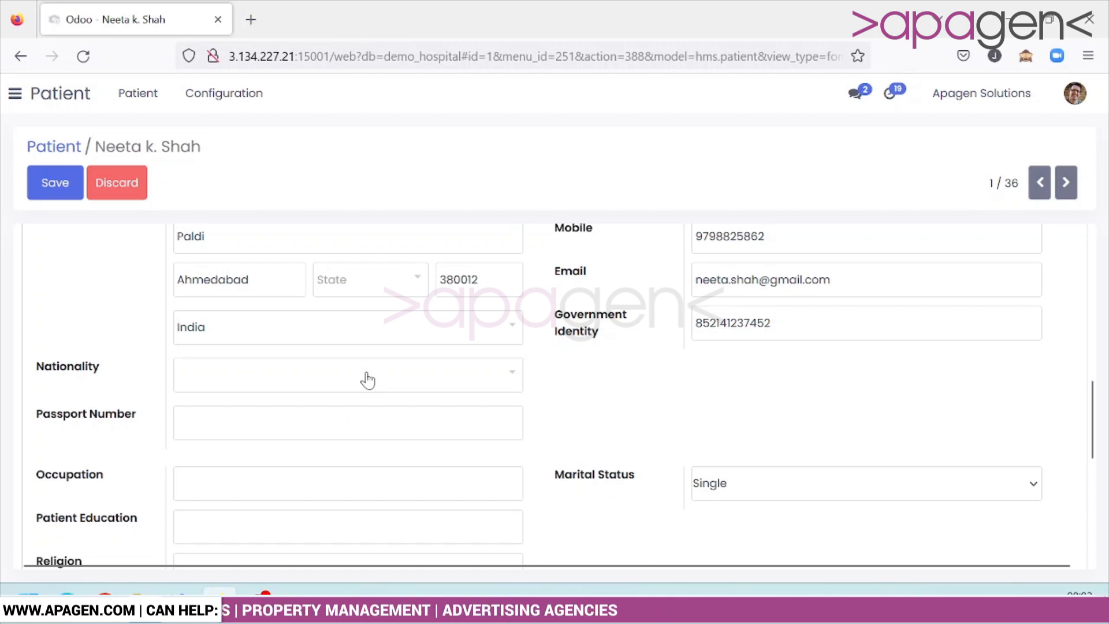
scroll(368, 380, "down", 3)
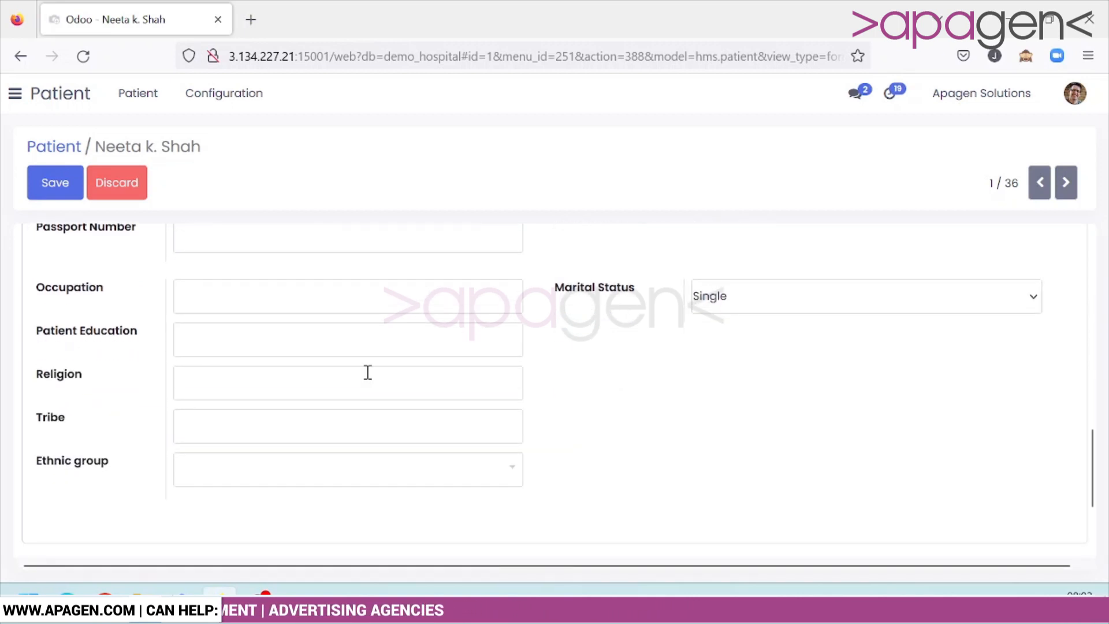
scroll(368, 373, "up", 7)
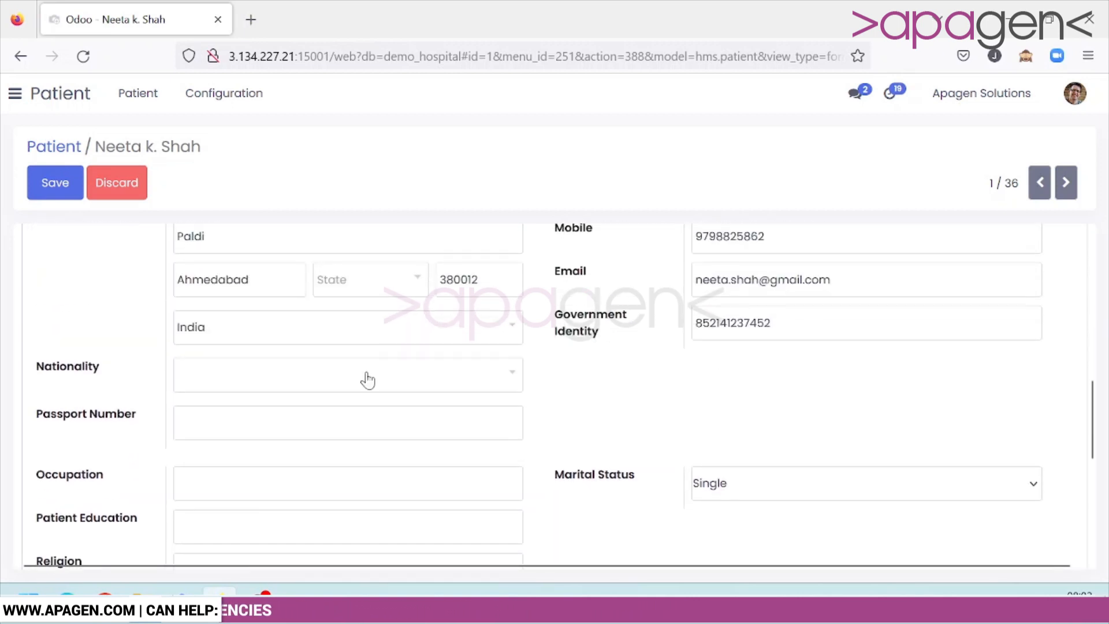
Step: Review the patient's hospital information and clinical assessment details
left_click(282, 425)
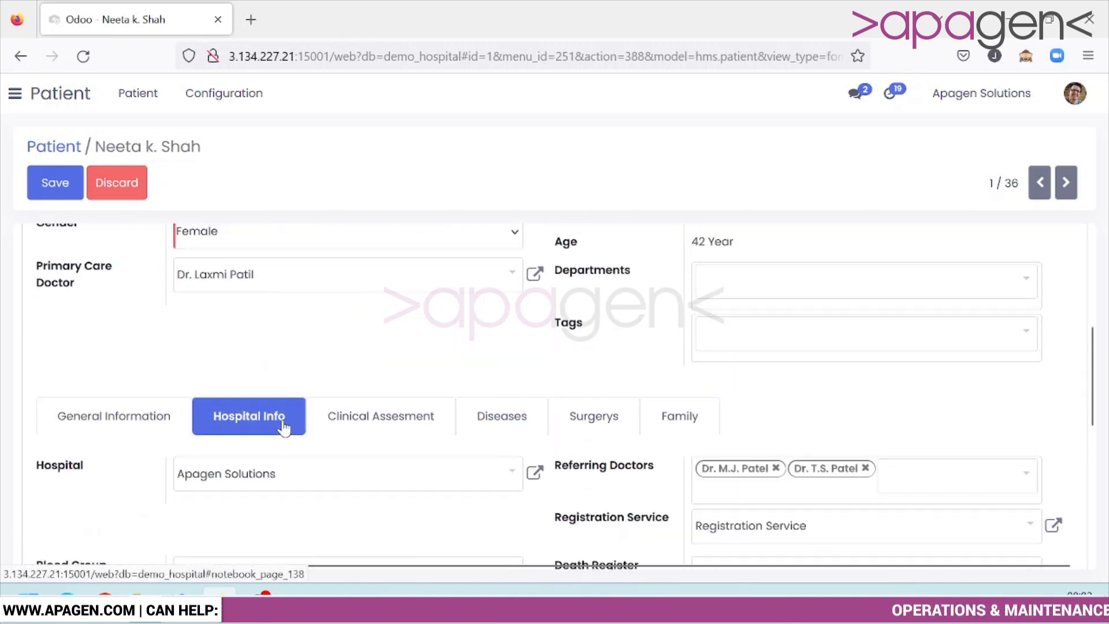
scroll(282, 425, "down", 2)
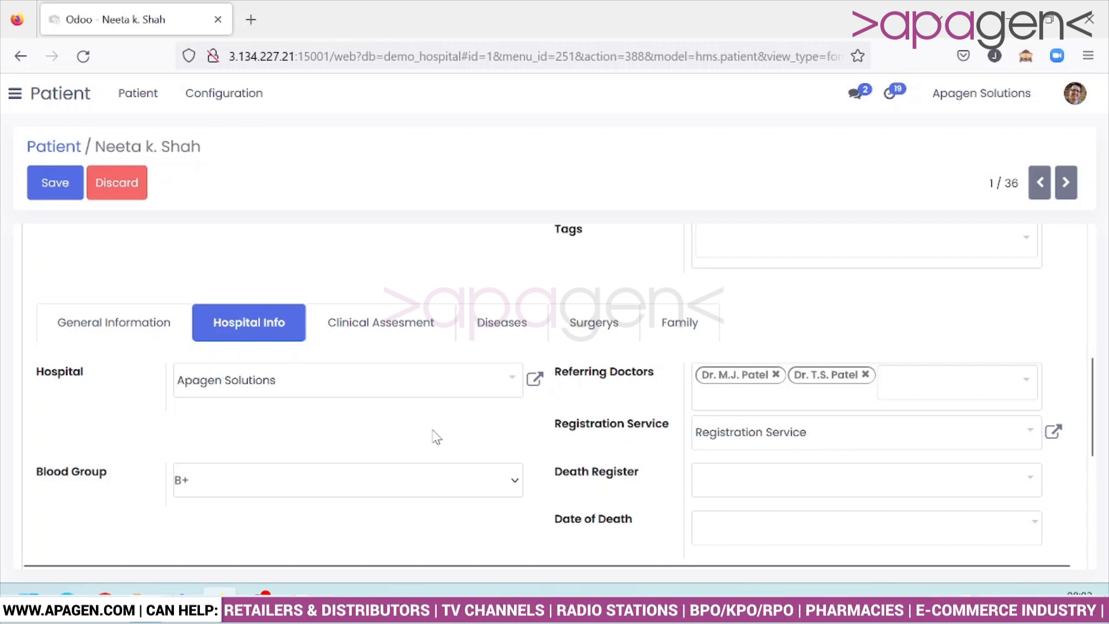
left_click(392, 325)
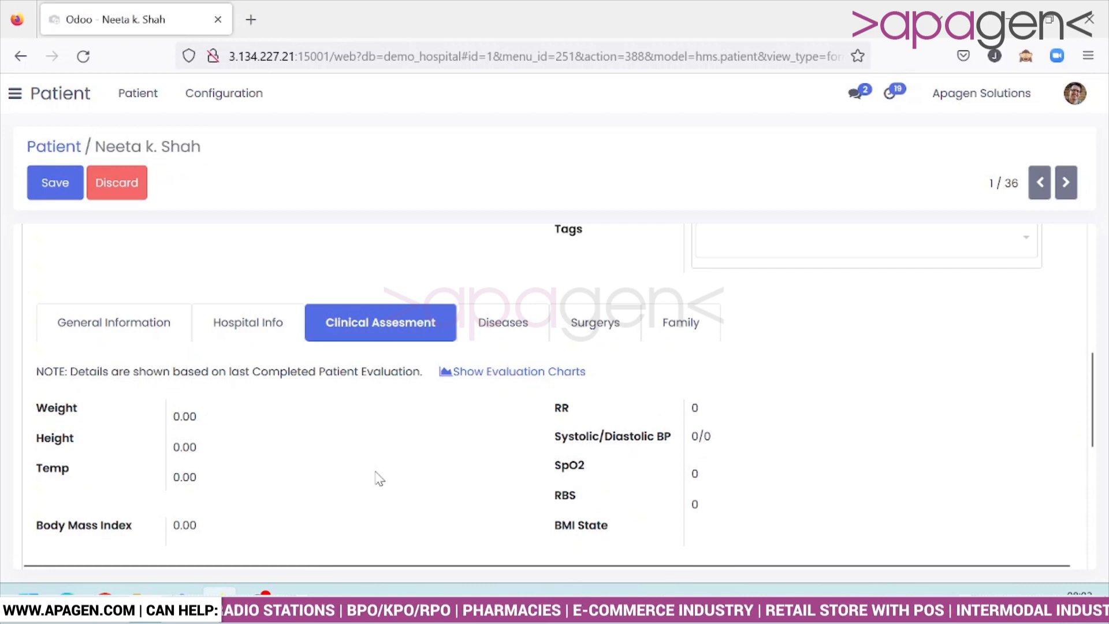
scroll(379, 479, "down", 2)
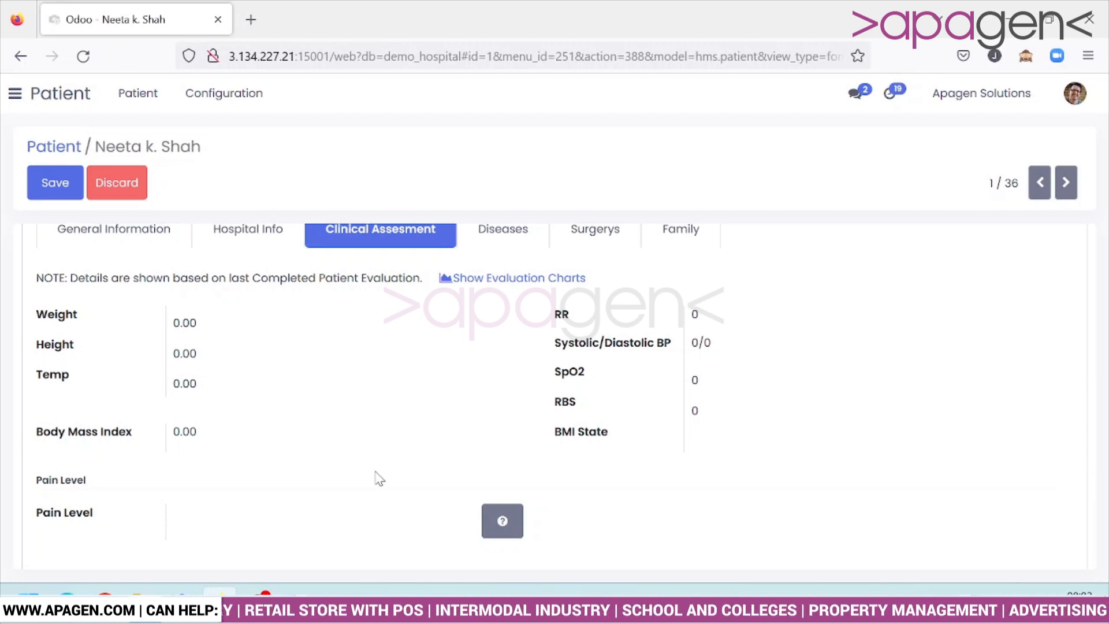
scroll(379, 478, "up", 2)
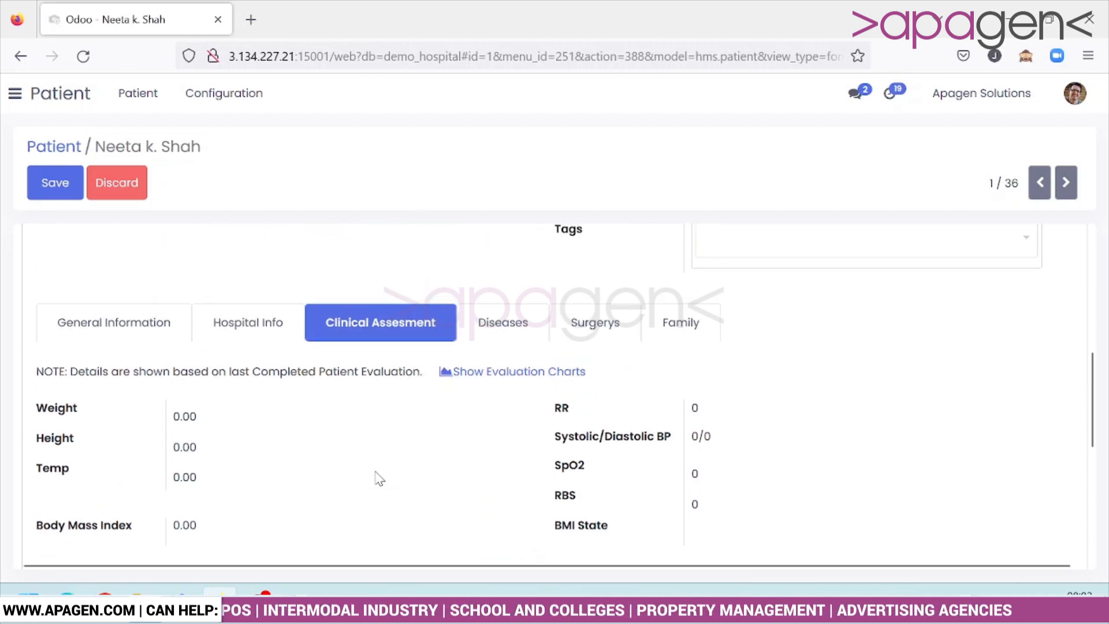
Step: Review the patient's medical alerts, past medical history and diseases history
left_click(541, 325)
scroll(426, 400, "down", 2)
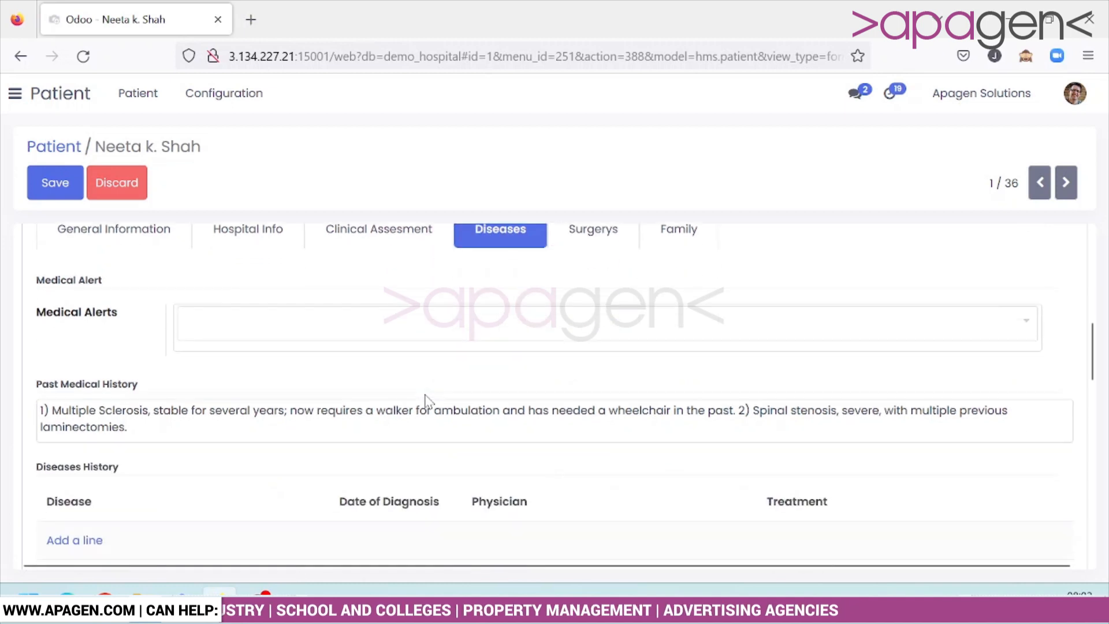
scroll(427, 400, "down", 2)
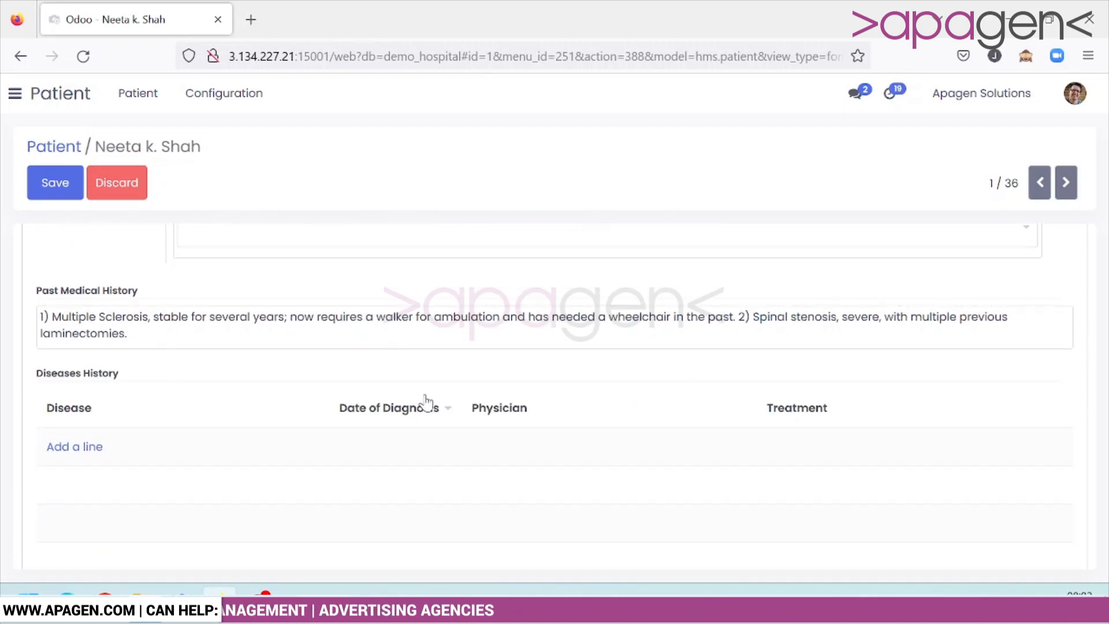
scroll(426, 400, "up", 3)
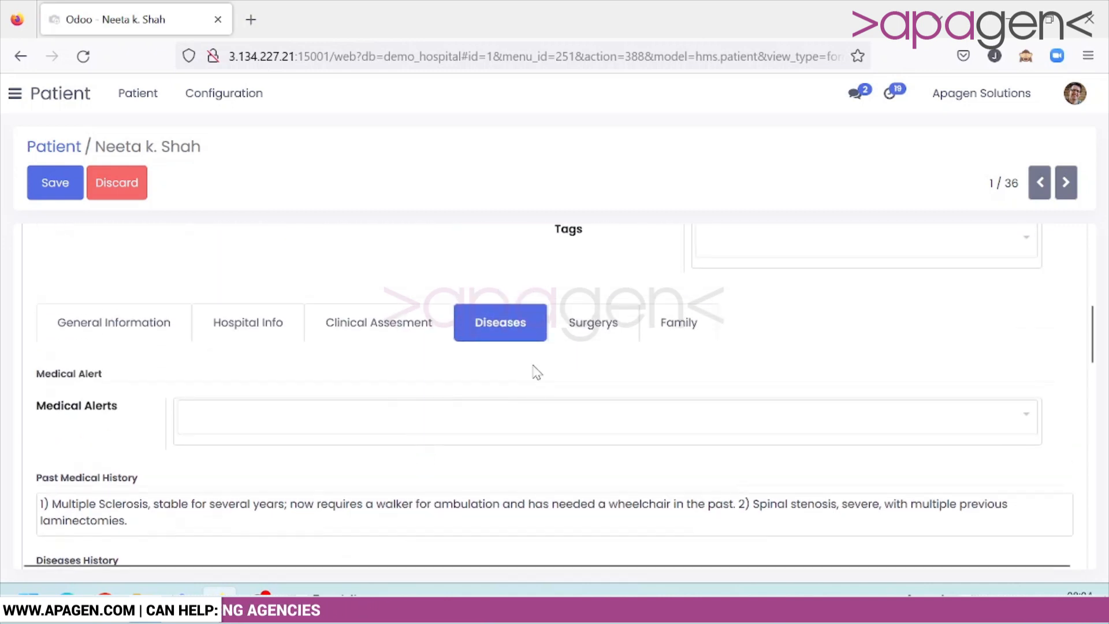
Step: Review the patient's past surgeries and family members, and save the record
left_click(577, 327)
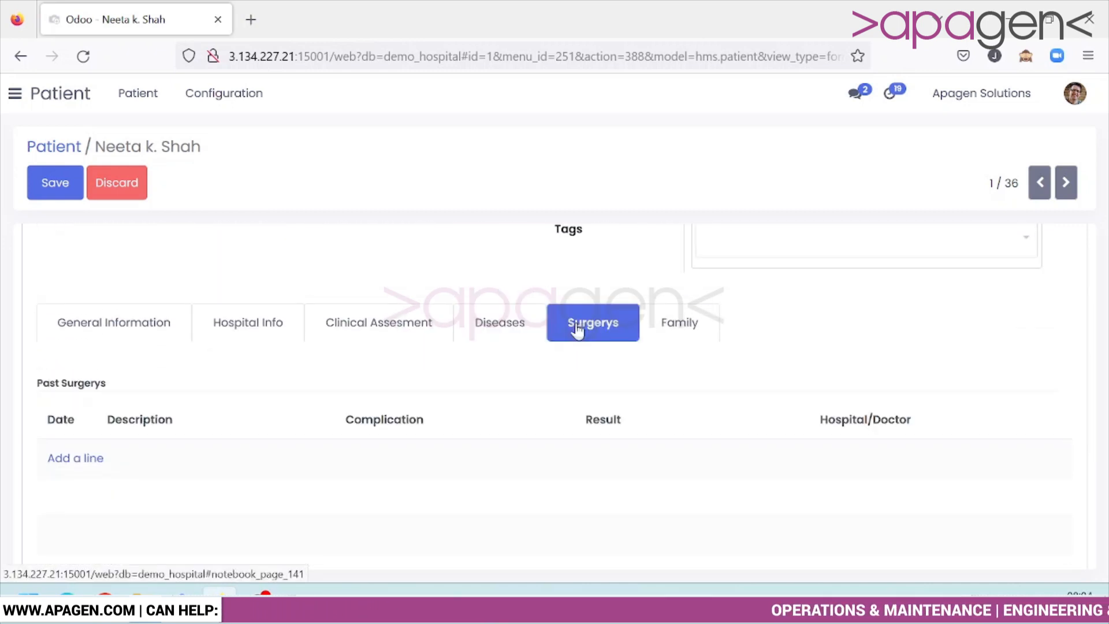
left_click(677, 327)
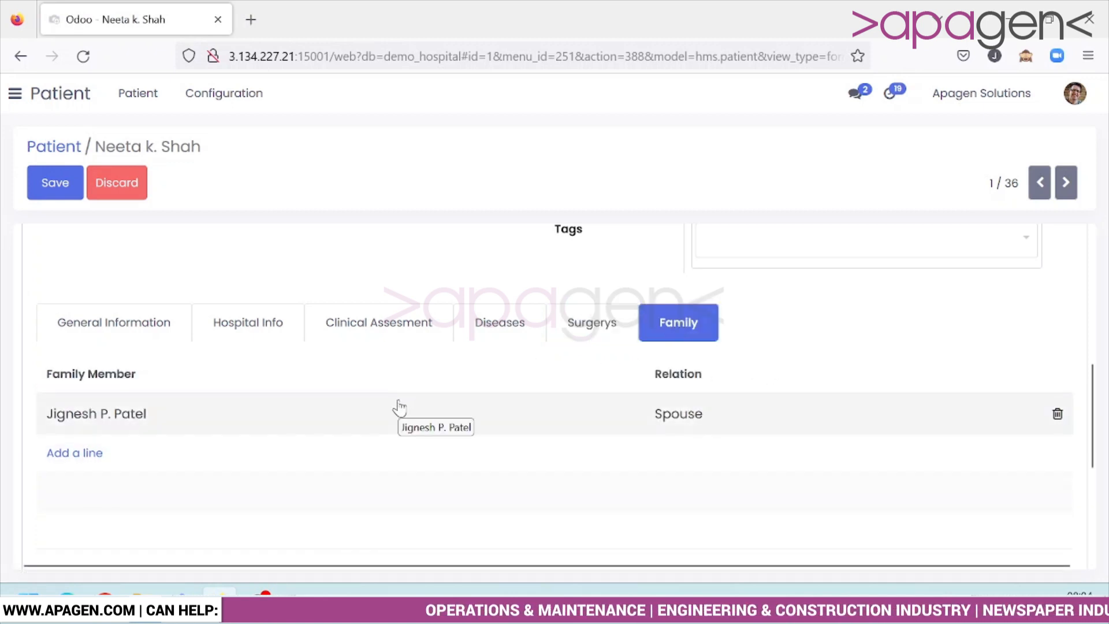
scroll(398, 412, "down", 3)
scroll(397, 412, "up", 3)
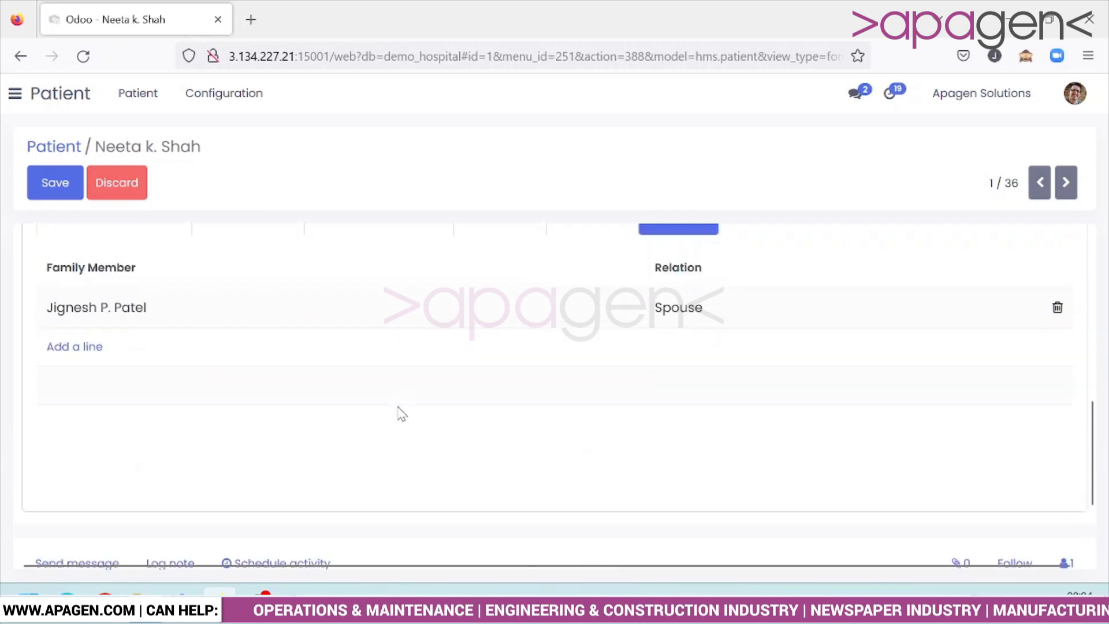
scroll(397, 414, "up", 5)
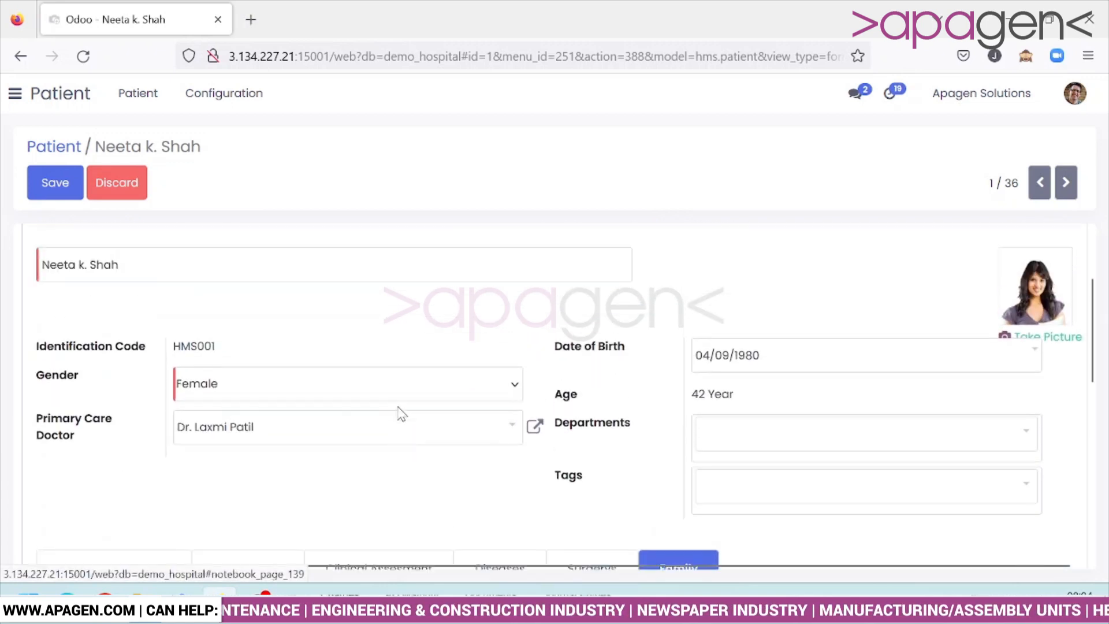
left_click(44, 182)
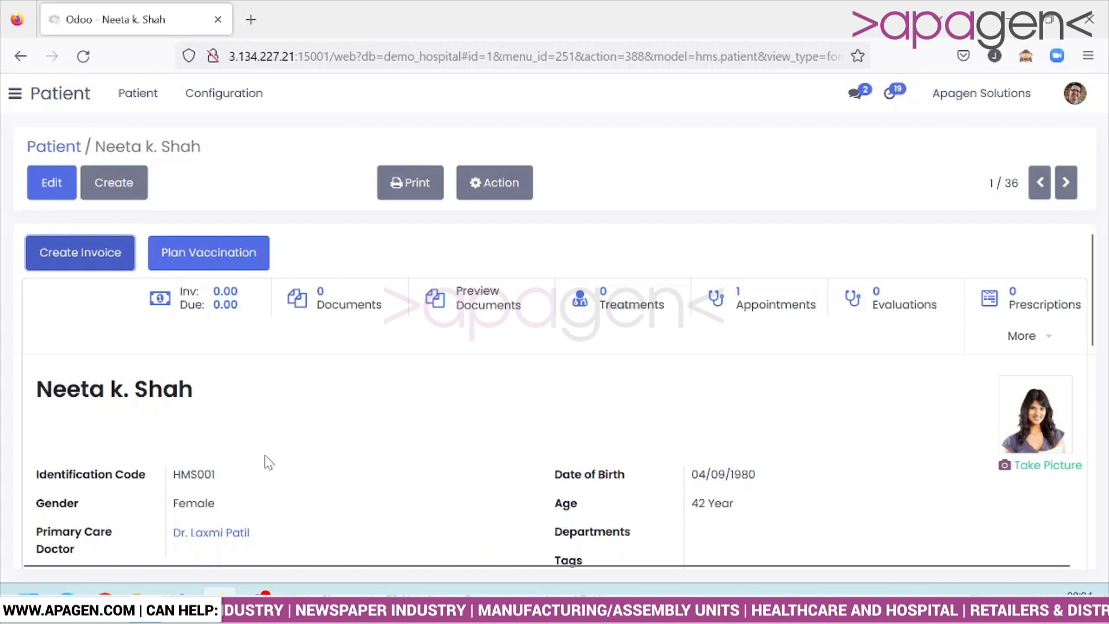
Step: Print the Patient Card report for this patient and review the generated PDF
left_click(413, 176)
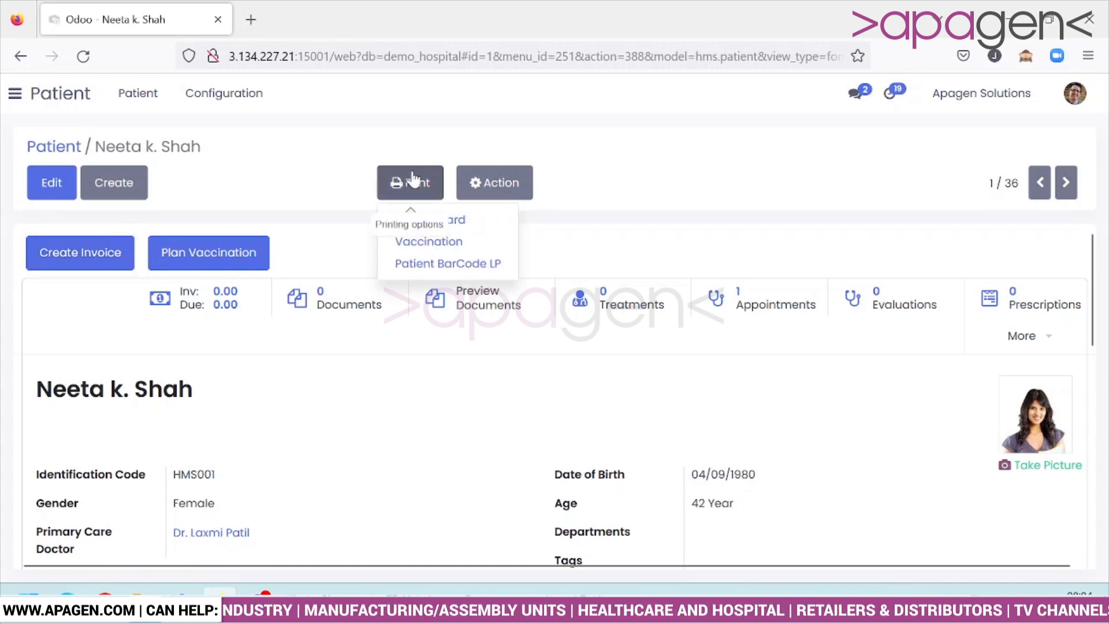
left_click(336, 179)
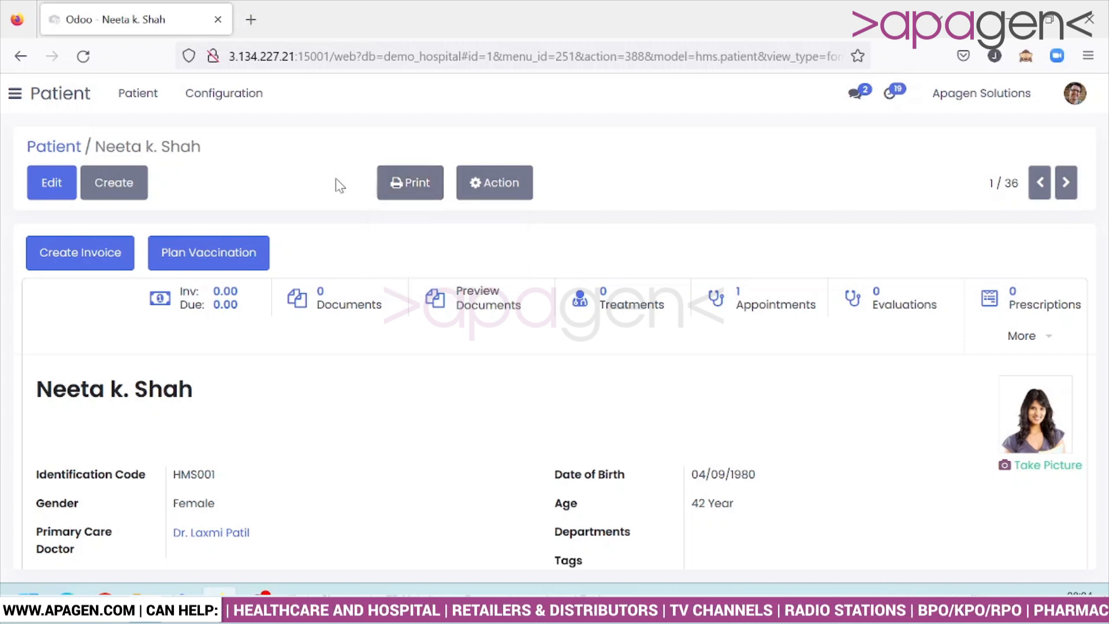
left_click(424, 183)
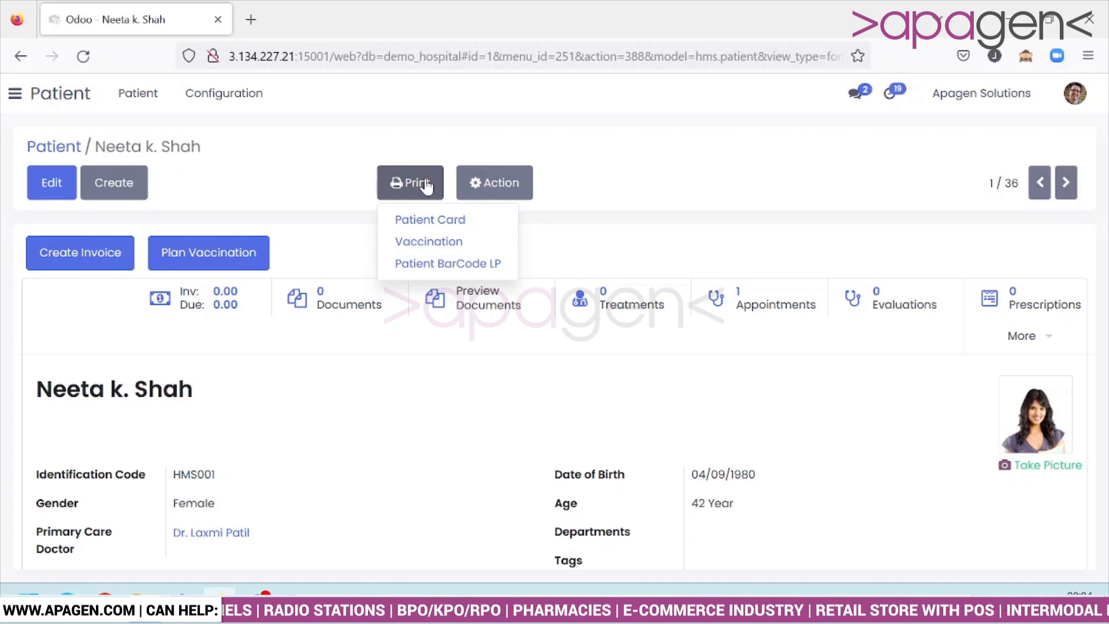
left_click(422, 226)
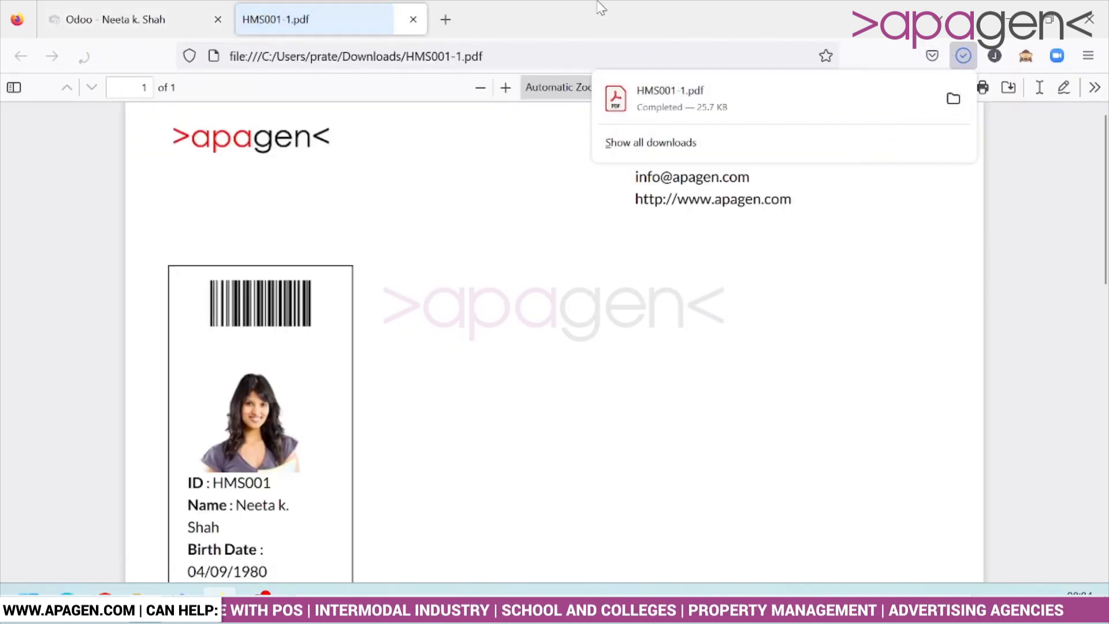
left_click(598, 6)
scroll(565, 346, "down", 5)
scroll(564, 349, "up", 3)
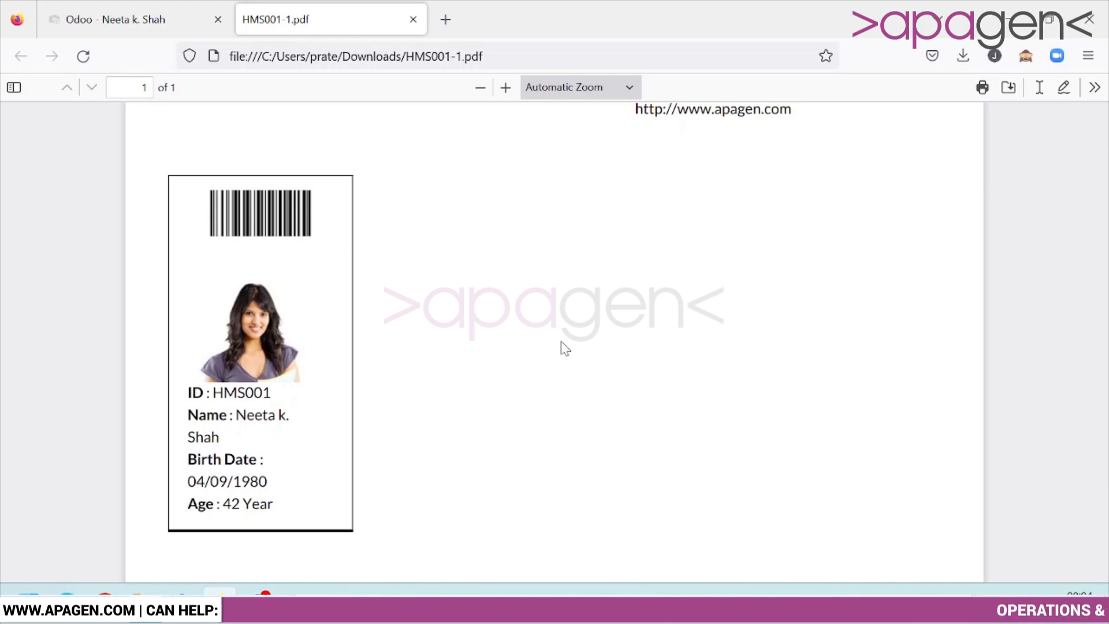
Step: Return to the Odoo patient record, open the Appointment list, browse its entries and open appointment AP004
left_click(143, 20)
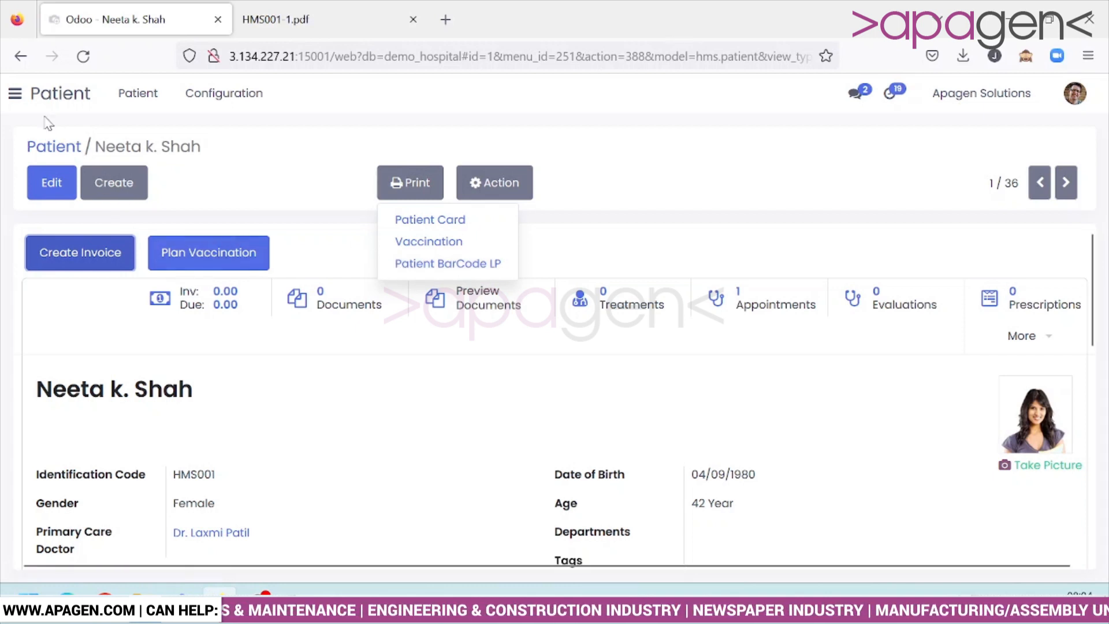
left_click(15, 94)
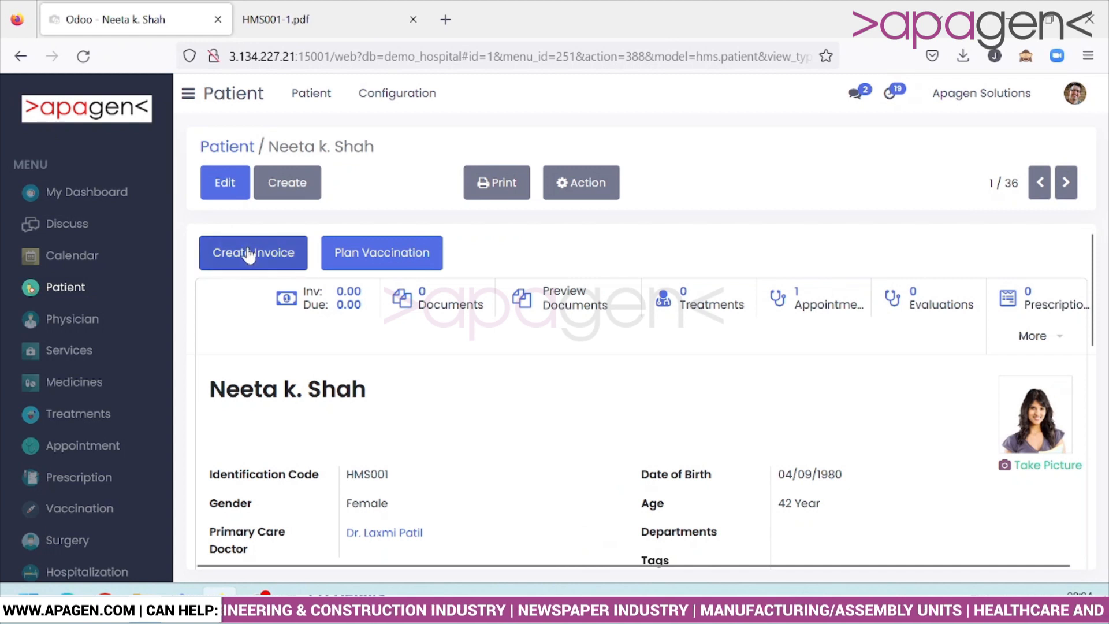
left_click(94, 446)
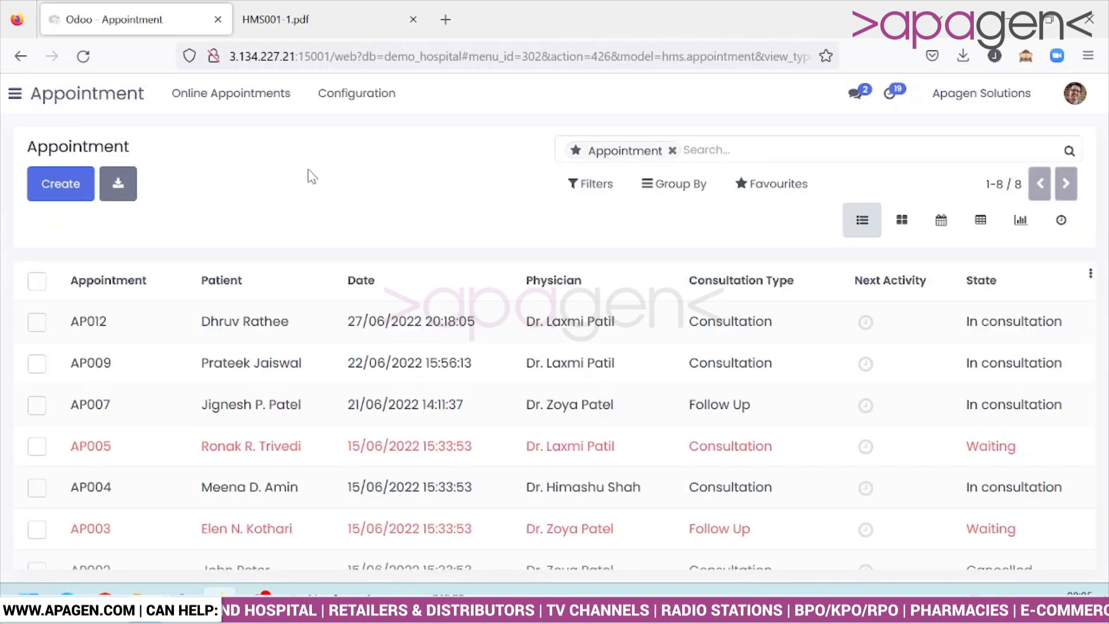
scroll(335, 322, "down", 3)
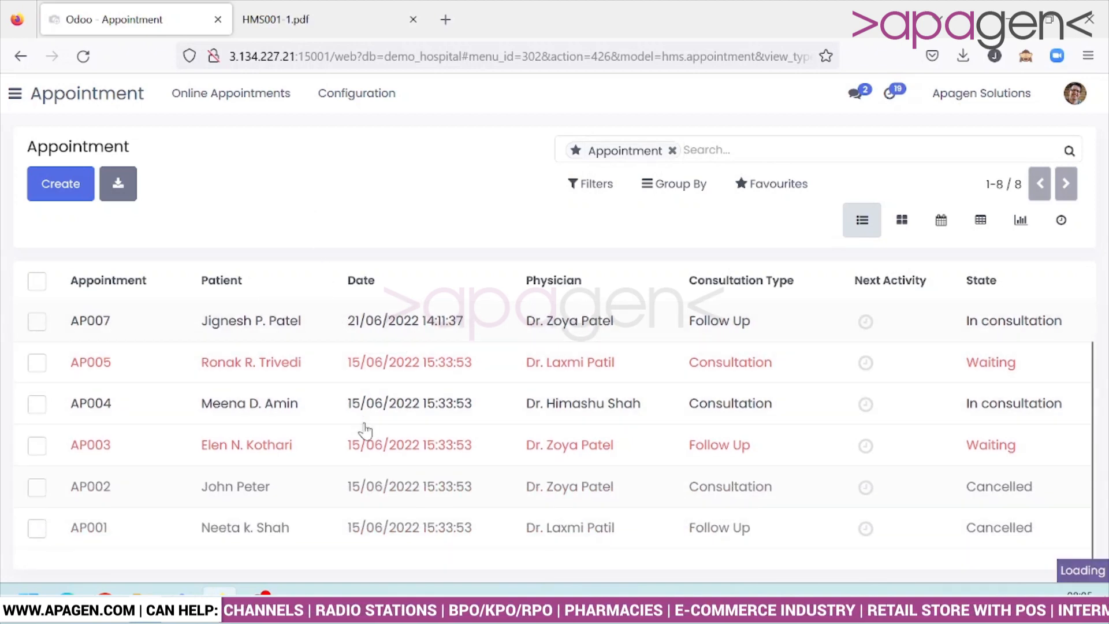
scroll(365, 430, "up", 2)
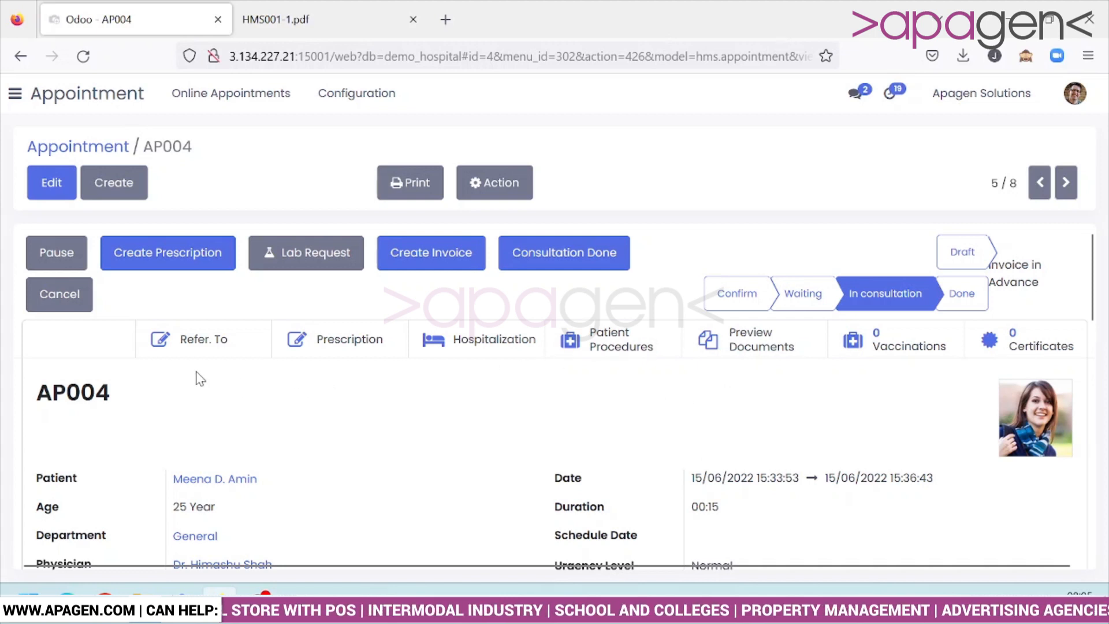
Step: Start a new appointment and assign the first suggested patient to it
left_click(128, 184)
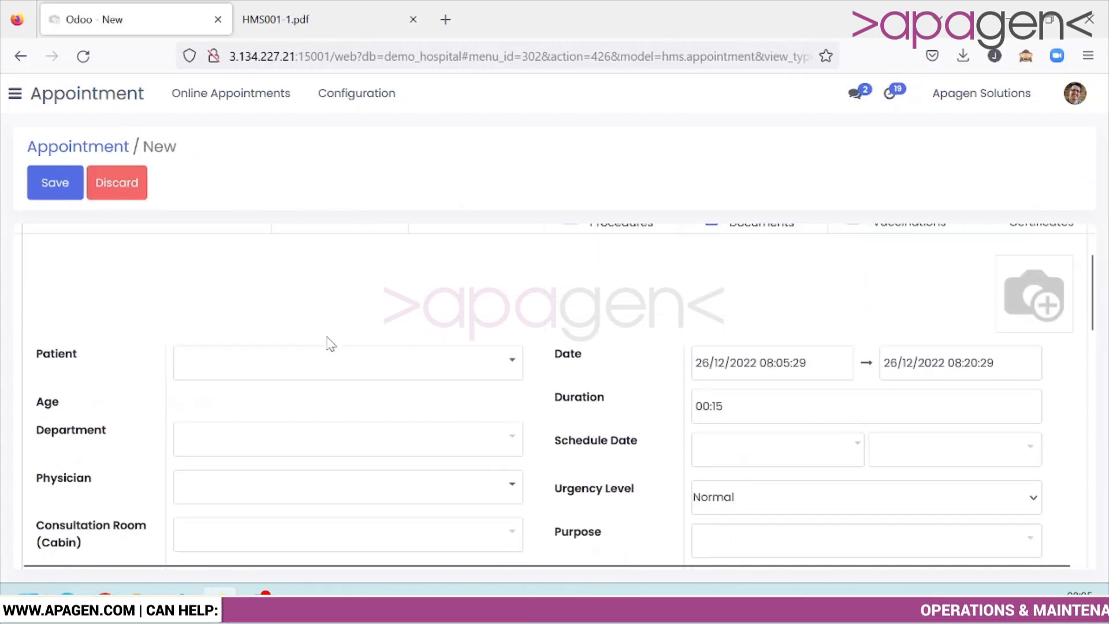
left_click(330, 349)
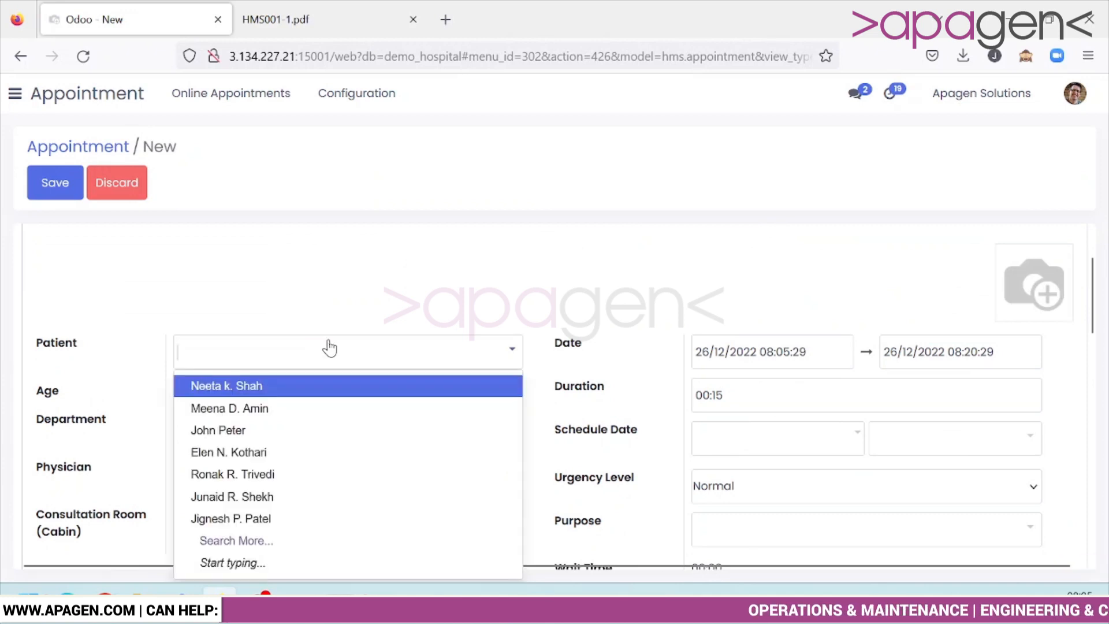
key("Return")
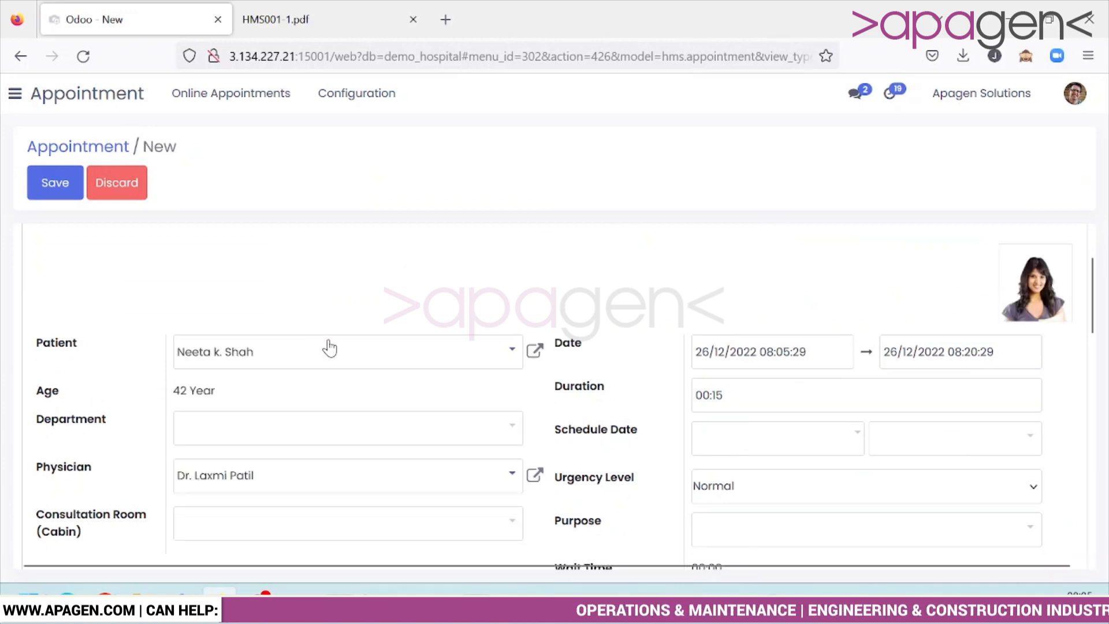
scroll(330, 348, "down", 3)
scroll(330, 349, "up", 3)
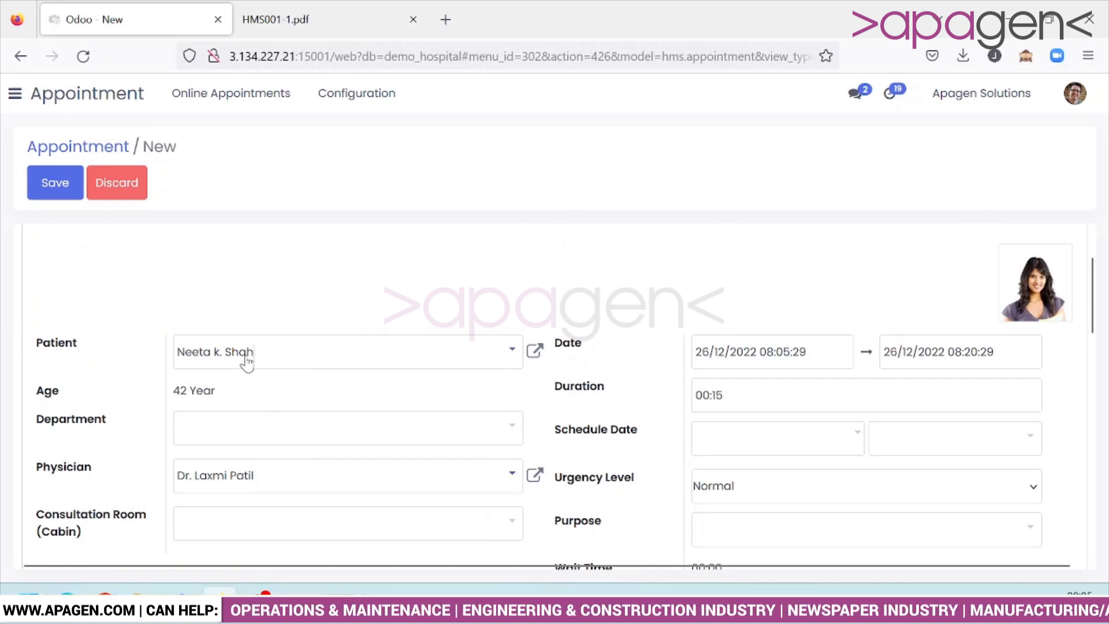
Step: Set the new appointment's department to Cardiology, keeping the prefilled physician
scroll(249, 361, "down", 2)
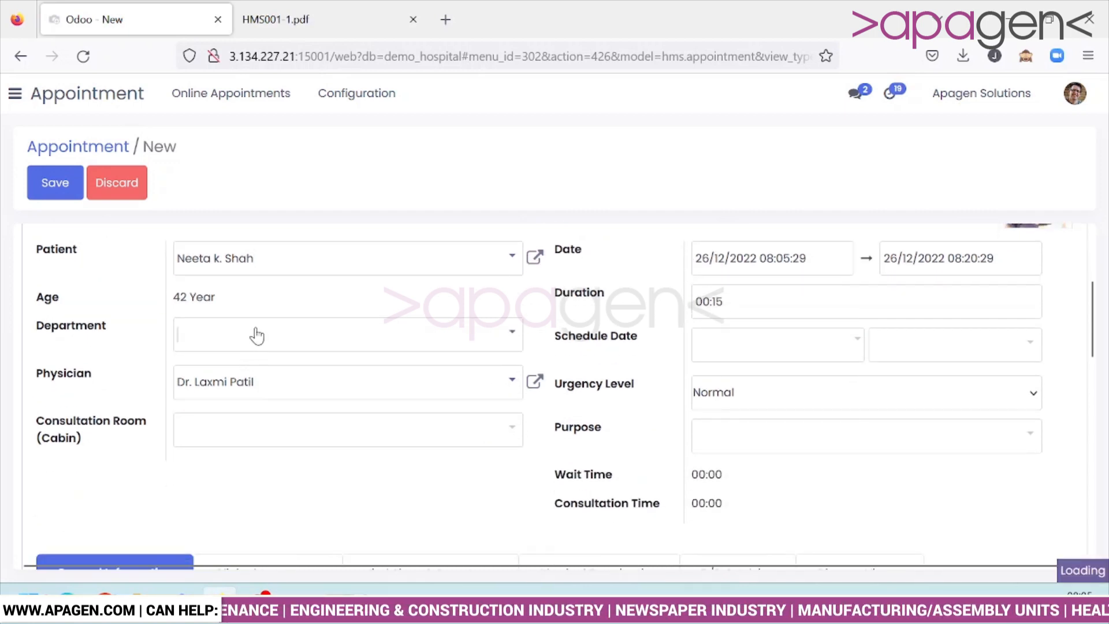
left_click(254, 331)
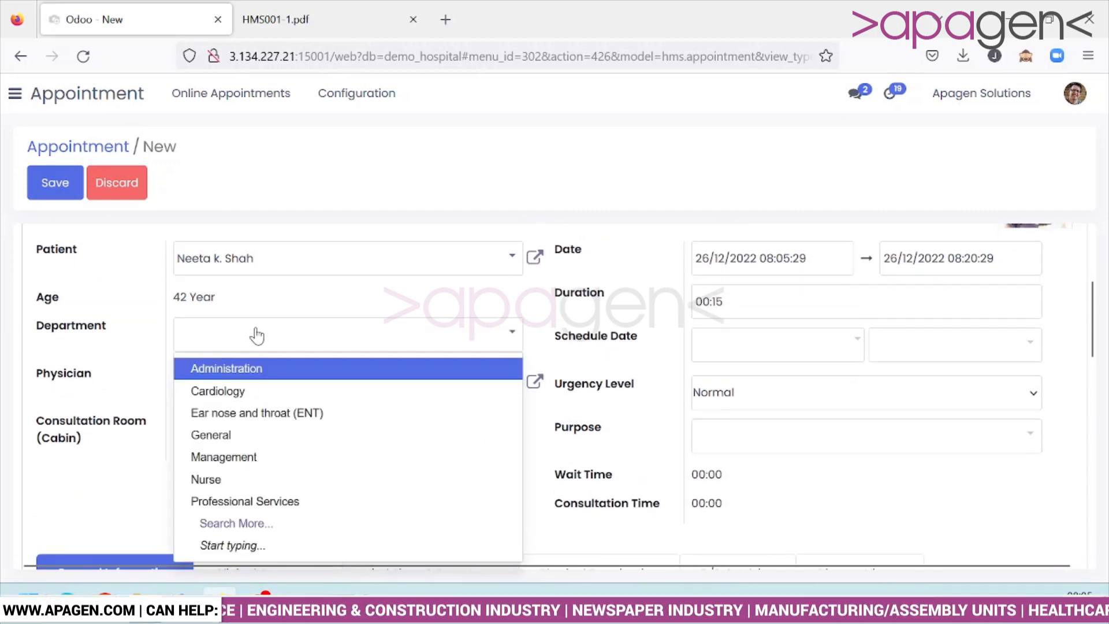
left_click(258, 400)
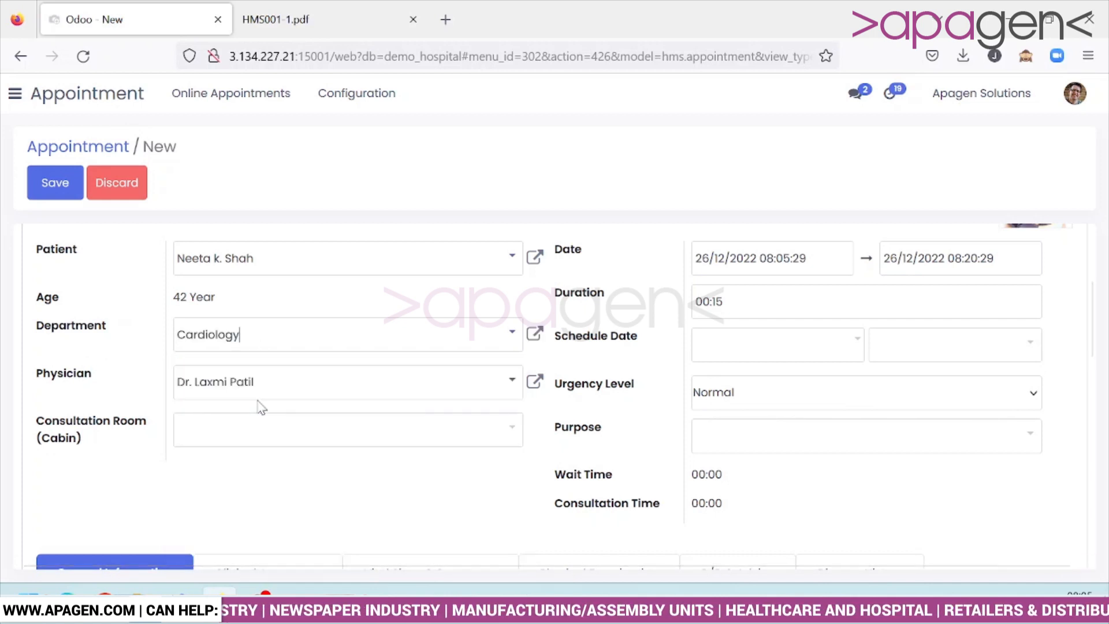
left_click(271, 390)
left_click(271, 392)
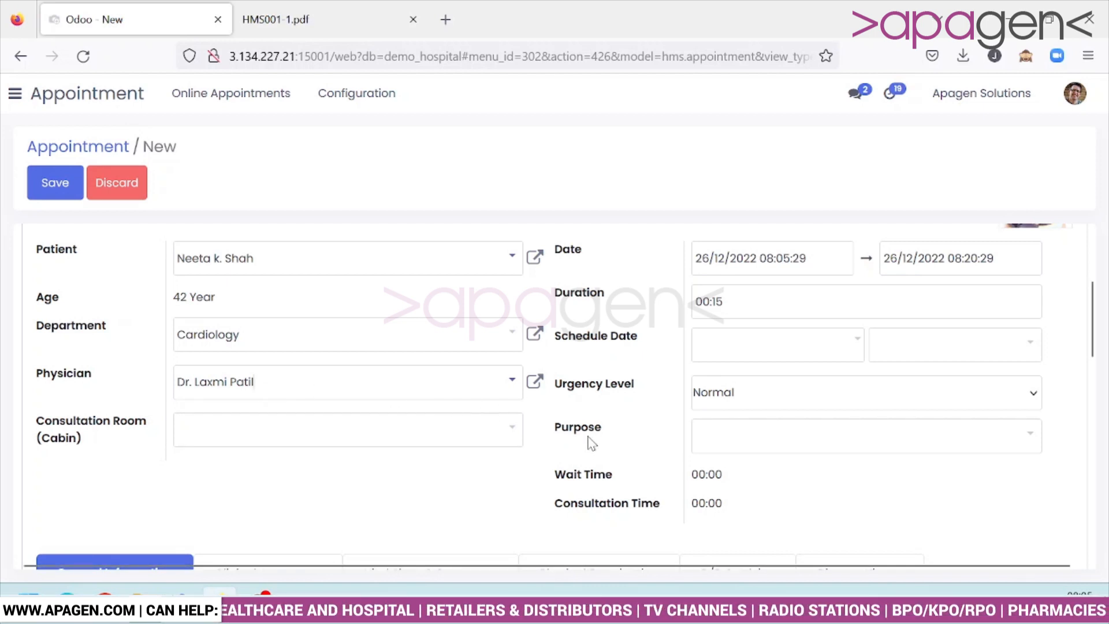
Step: Set the appointment's consultation room to Cabin 1 and its purpose to Consultation
scroll(588, 440, "down", 3)
scroll(587, 440, "up", 2)
scroll(352, 354, "down", 2)
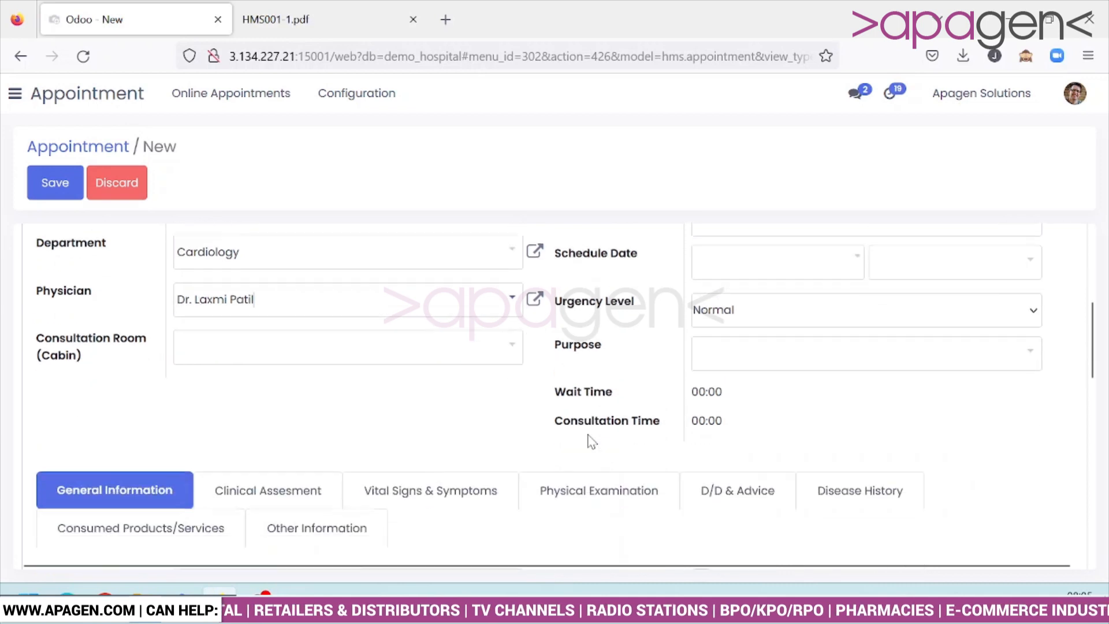
left_click(349, 346)
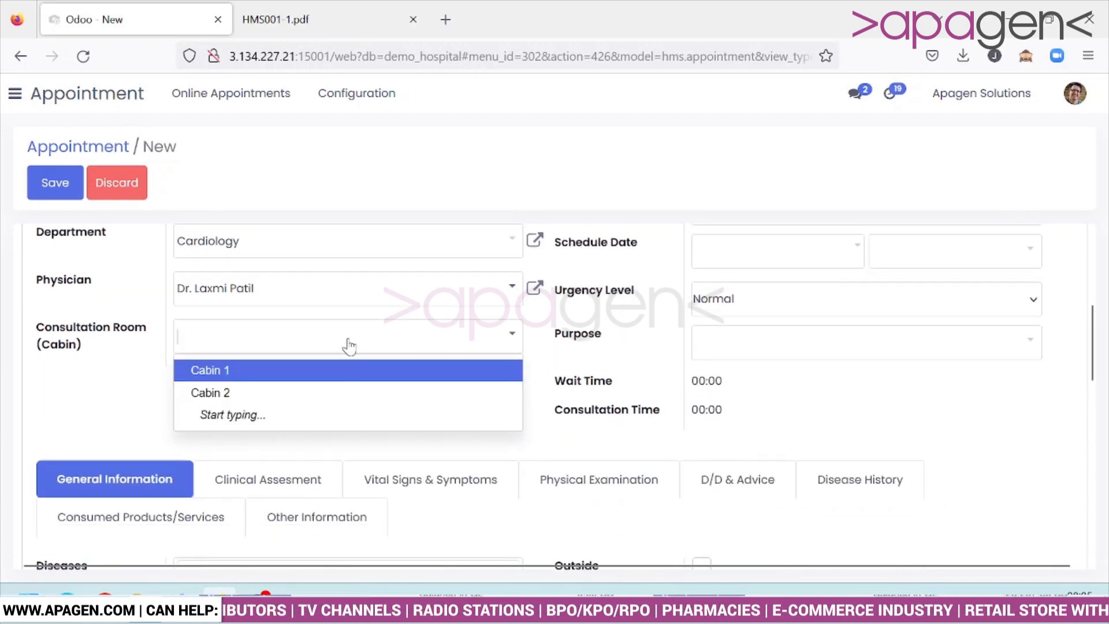
left_click(364, 371)
left_click(749, 343)
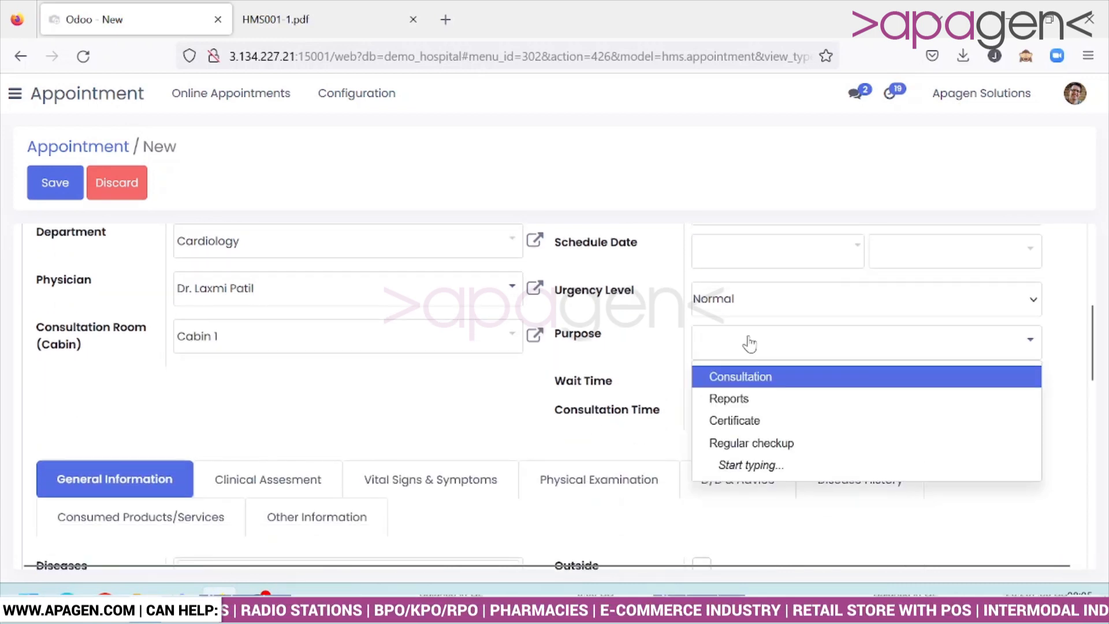
left_click(745, 376)
Step: Review the new appointment's general information, including diseases, chief complaints, history of present illness and past history
scroll(390, 383, "down", 3)
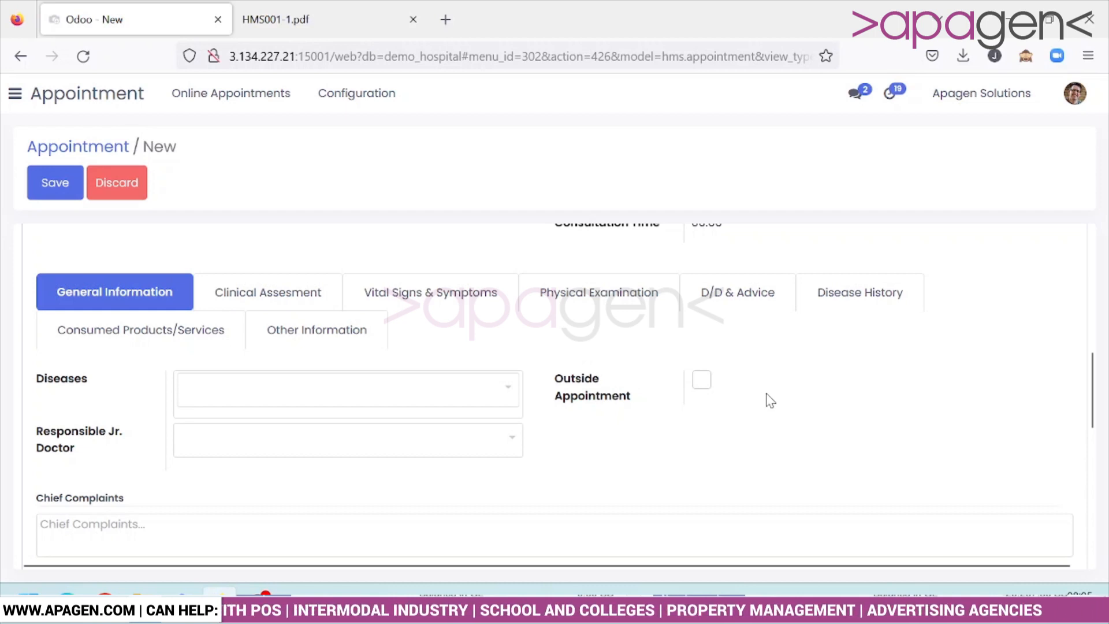
scroll(317, 396, "up", 2)
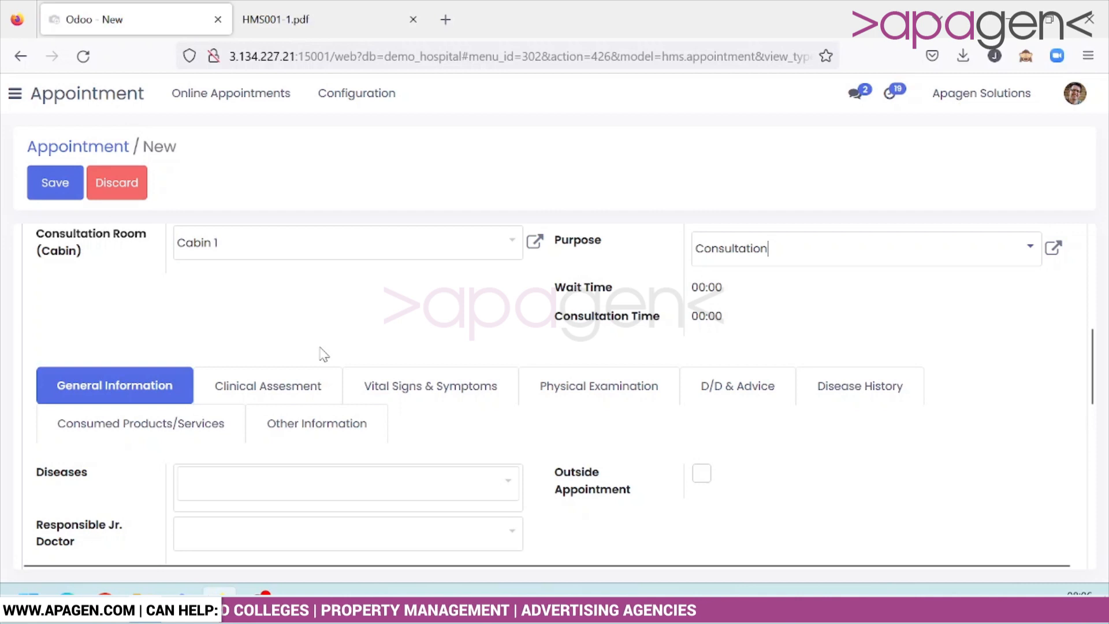
scroll(322, 354, "down", 5)
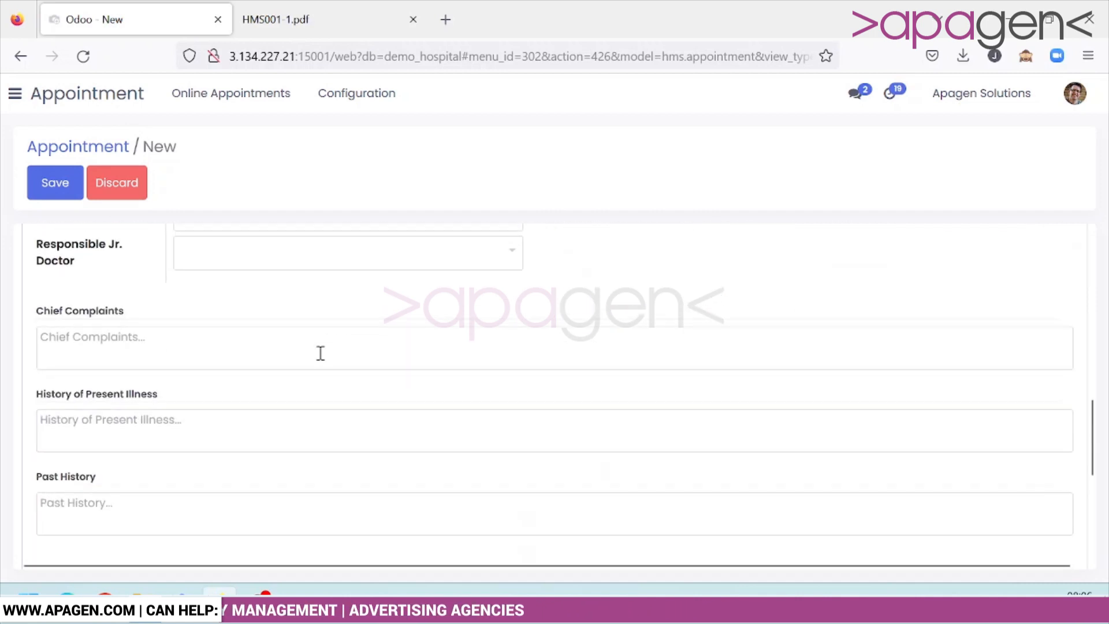
scroll(321, 353, "up", 3)
scroll(321, 354, "down", 3)
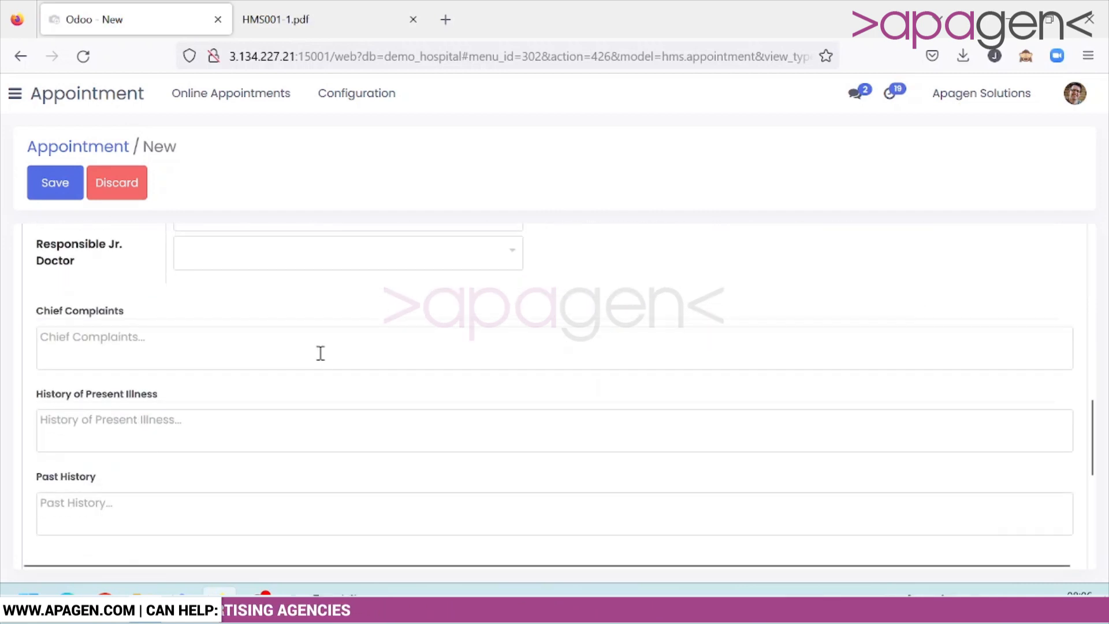
scroll(320, 361, "up", 6)
scroll(319, 372, "down", 2)
Step: Check the new appointment's clinical assessment section and save the appointment
left_click(323, 398)
scroll(322, 403, "down", 3)
scroll(322, 404, "up", 5)
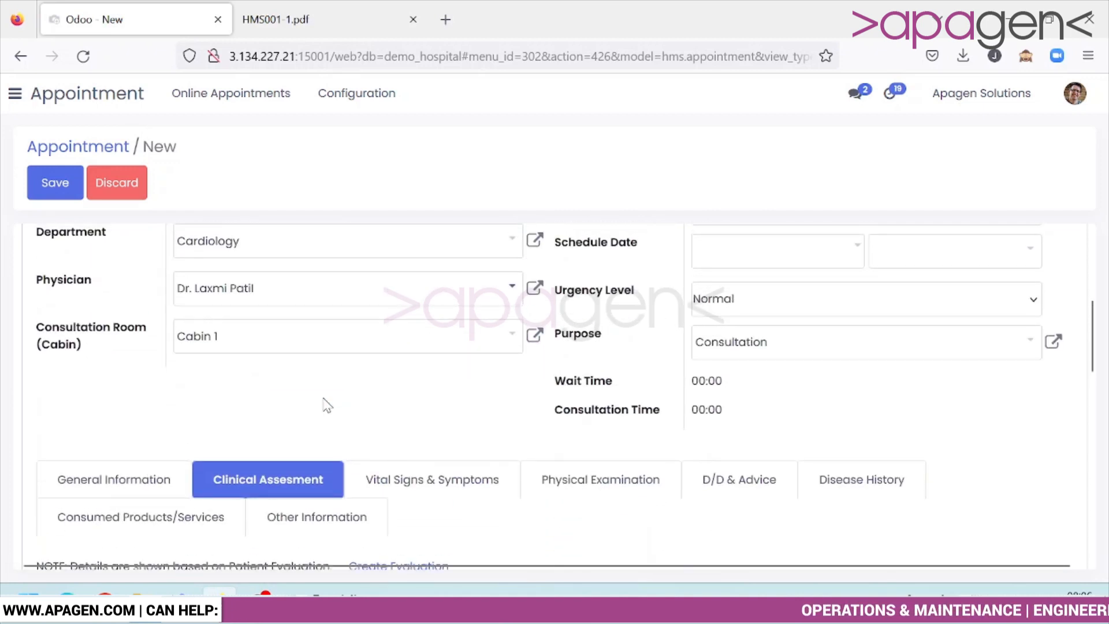
left_click(55, 195)
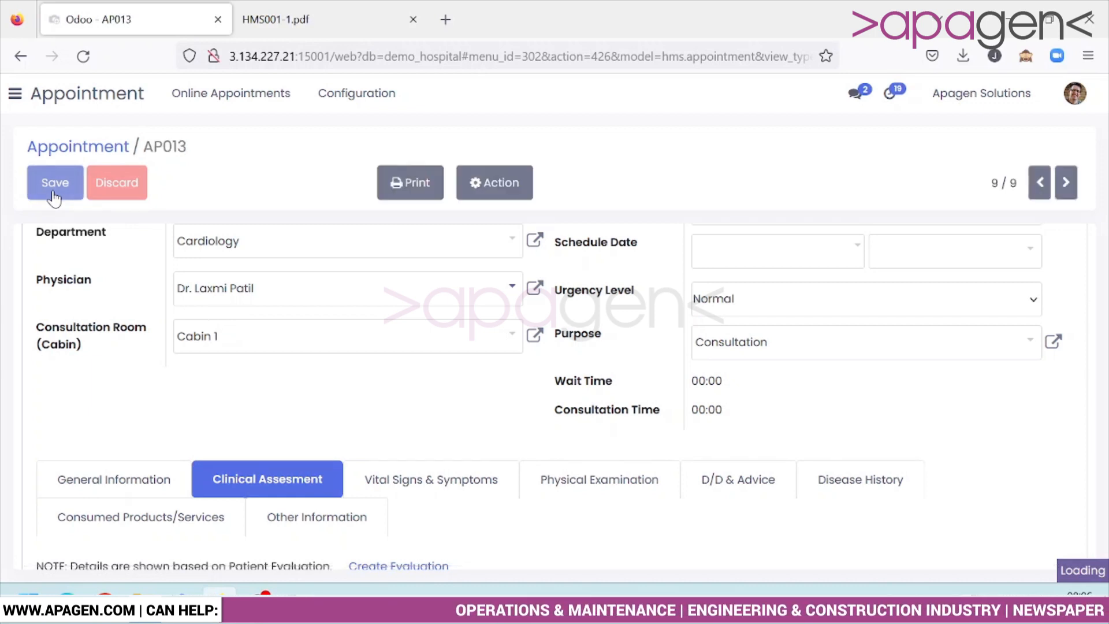
Step: Create a patient evaluation from the appointment's clinical assessment with a weight of 45
scroll(341, 350, "down", 5)
scroll(370, 358, "up", 2)
scroll(369, 358, "up", 1)
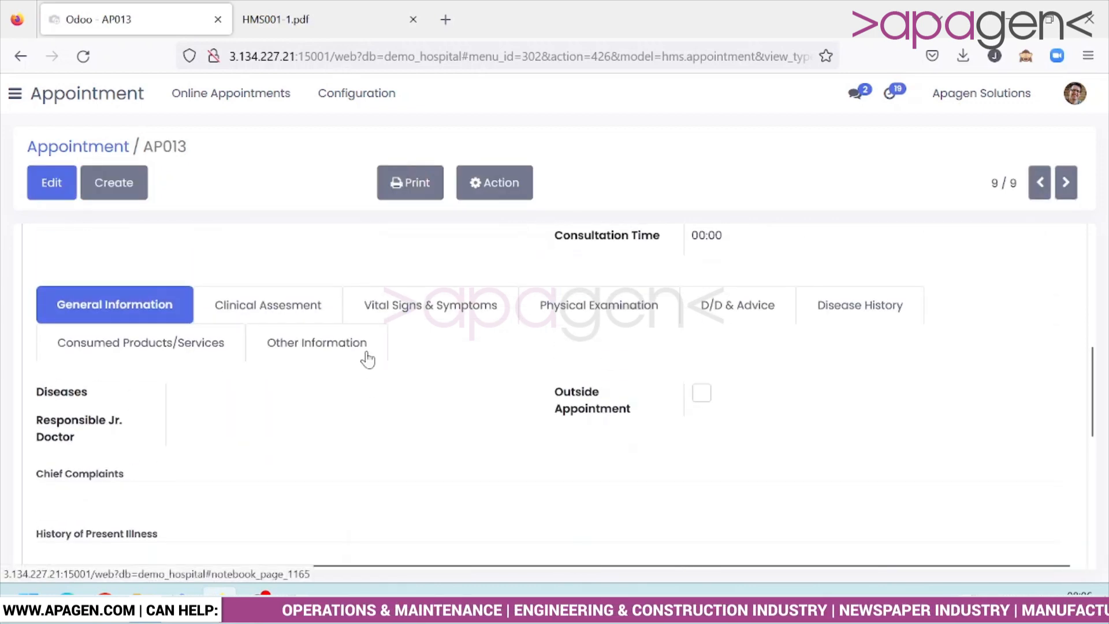
left_click(223, 312)
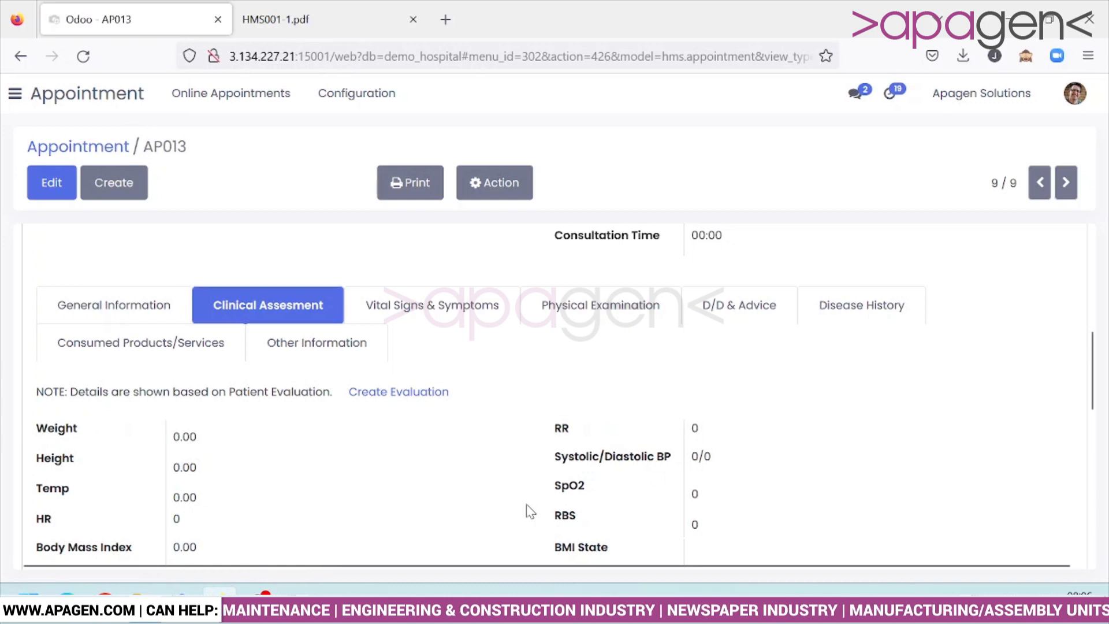
left_click(444, 402)
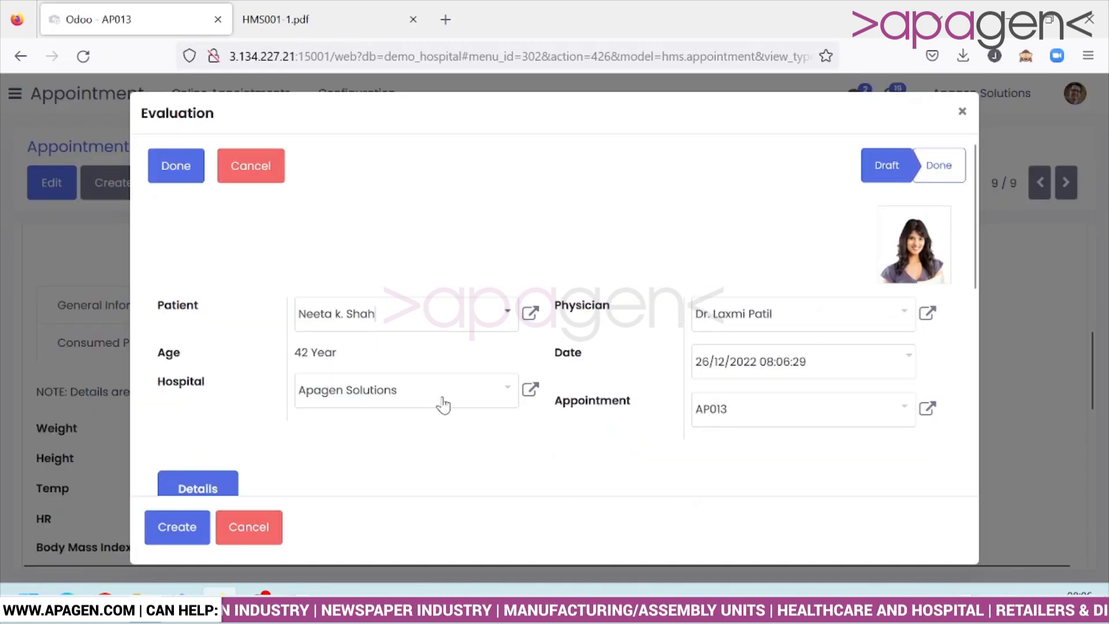
scroll(444, 406, "down", 5)
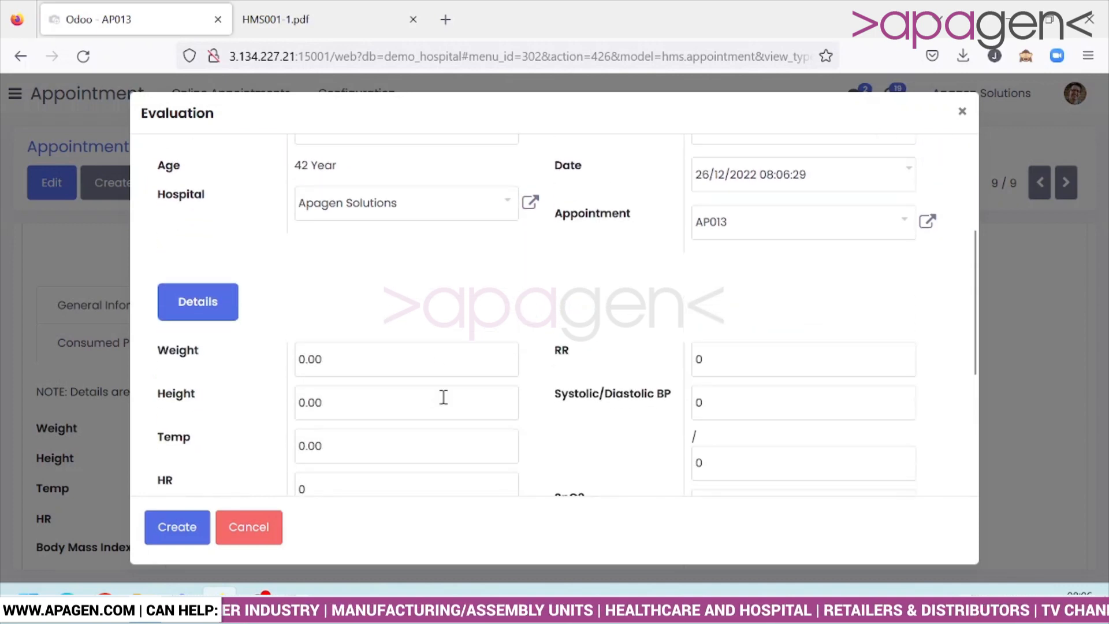
left_click(375, 267)
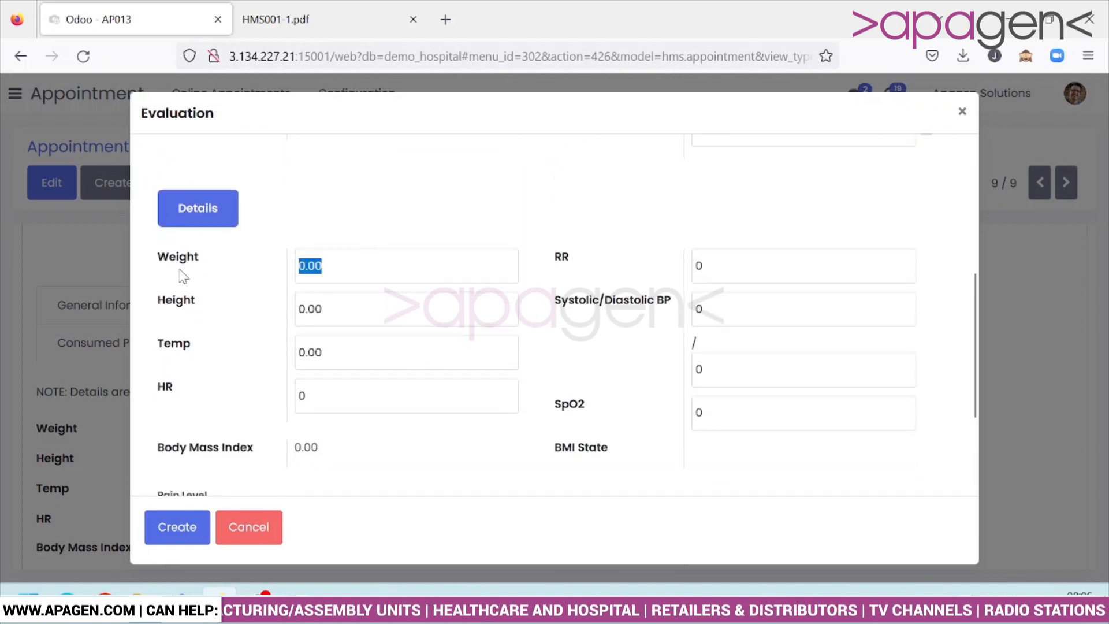
type("45")
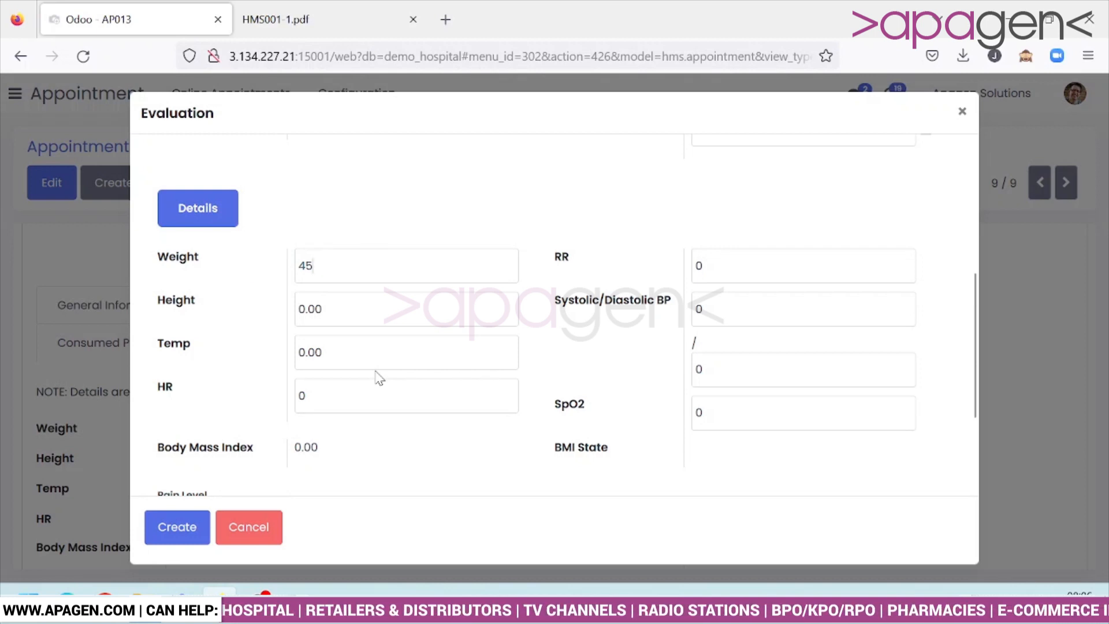
scroll(379, 379, "down", 3)
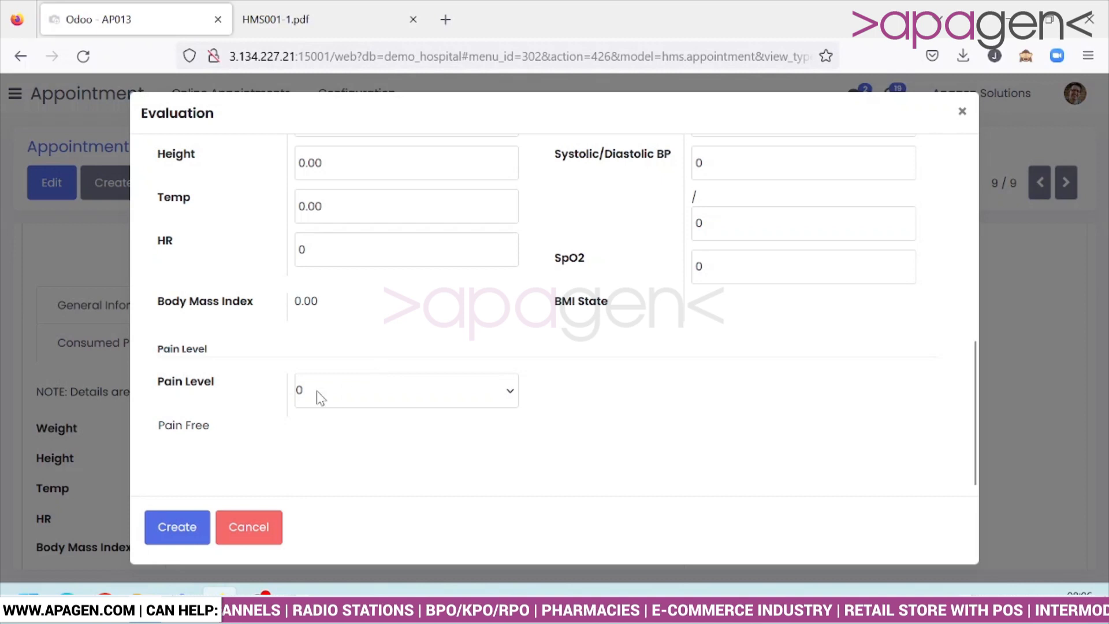
left_click(184, 529)
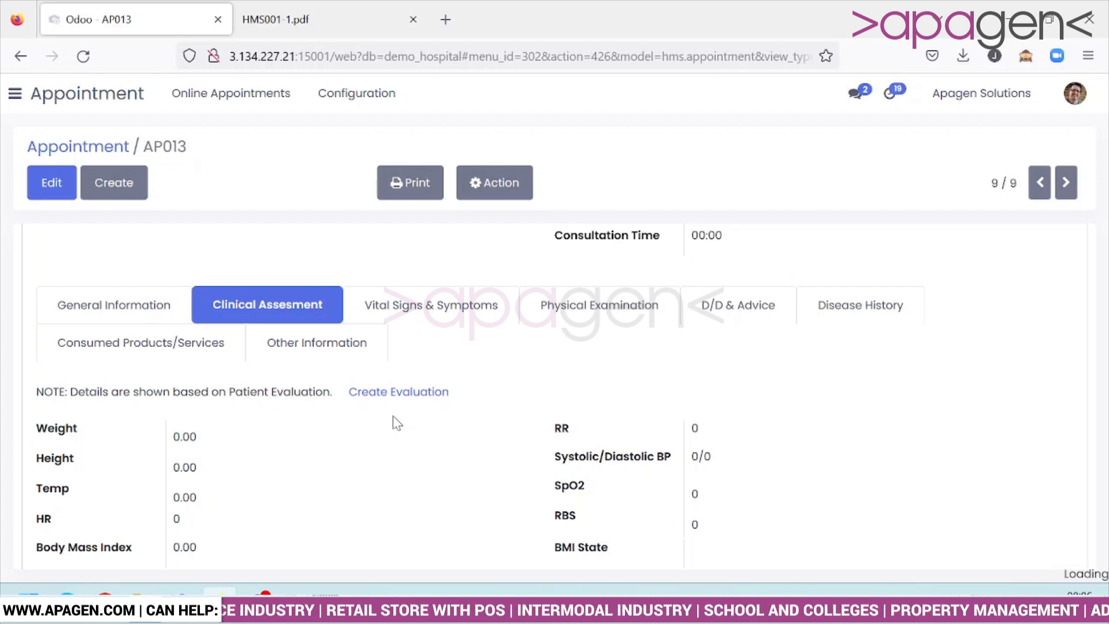
Step: Review the evaluation values, pain level, laboratory and radiological sections in the appointment's clinical assessment
left_click(314, 304)
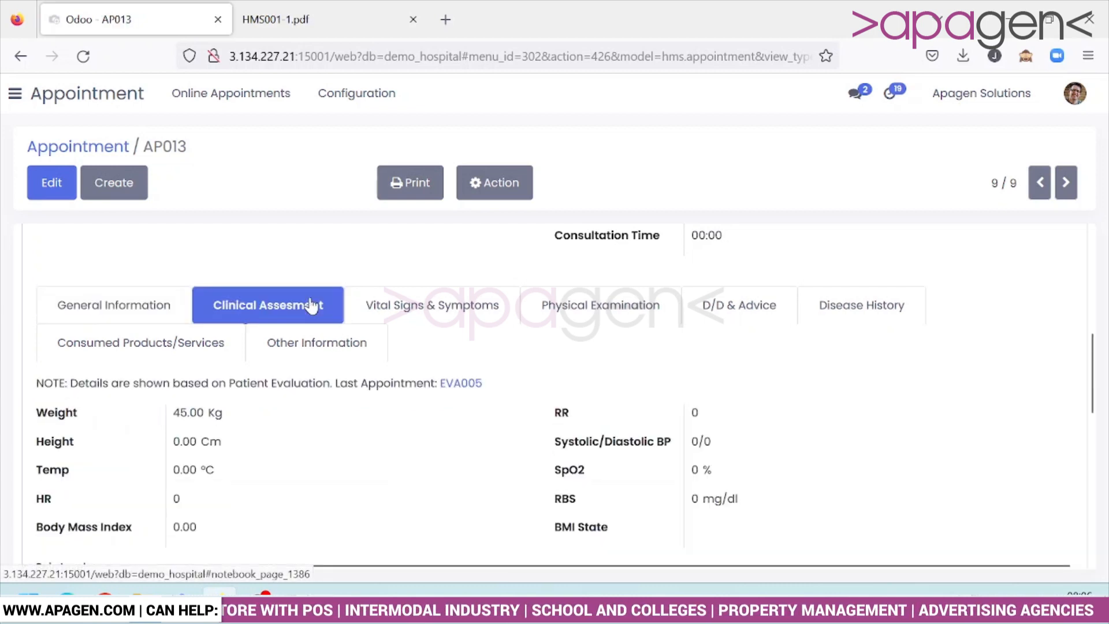
scroll(445, 433, "down", 3)
scroll(366, 415, "down", 3)
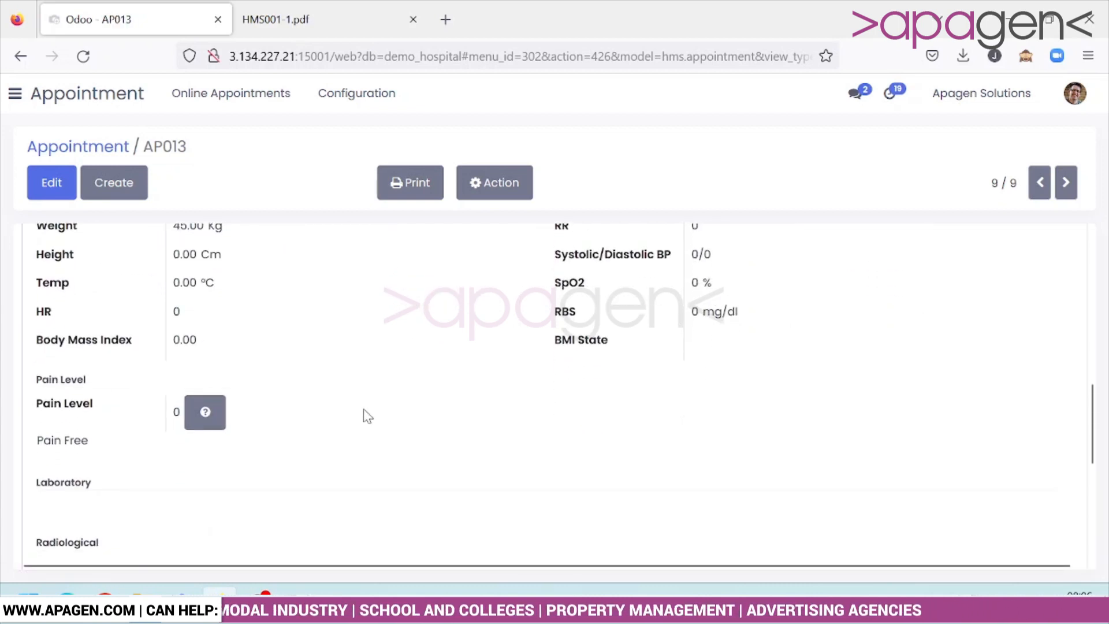
scroll(366, 415, "up", 6)
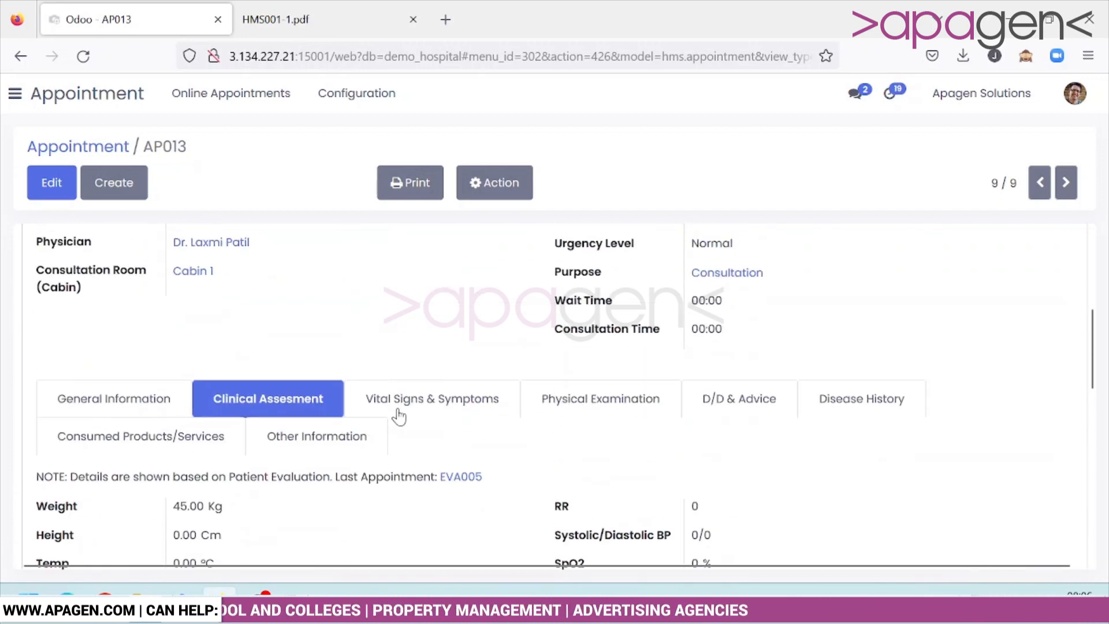
Step: Review the appointment's vital signs and symptoms, looking over the head and neck checklist and notes
left_click(396, 414)
scroll(397, 414, "down", 2)
scroll(398, 415, "down", 2)
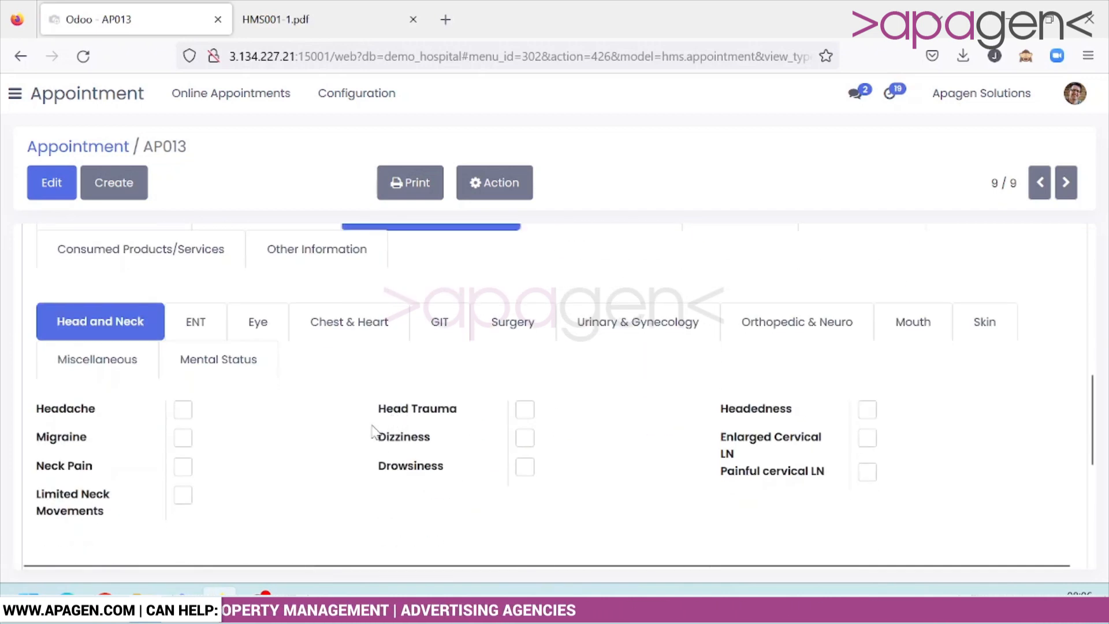
scroll(466, 267, "up", 3)
scroll(470, 274, "down", 3)
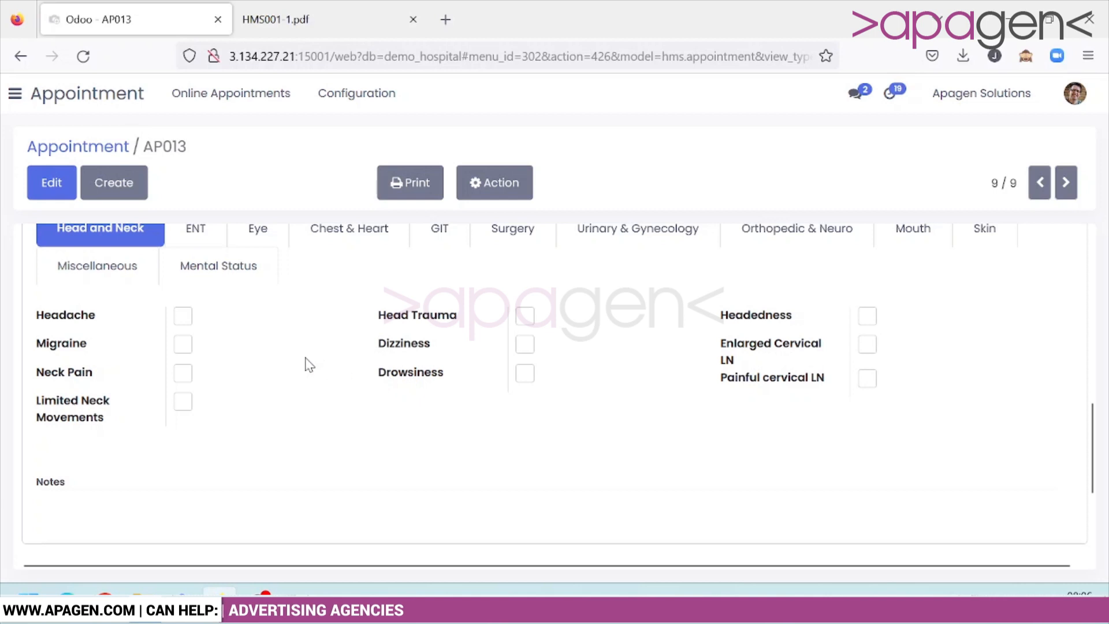
Step: Look through the appointment's symptom checklists, including Urinary & Gynecology, Orthopedic & Neuro and Eye
scroll(309, 363, "up", 2)
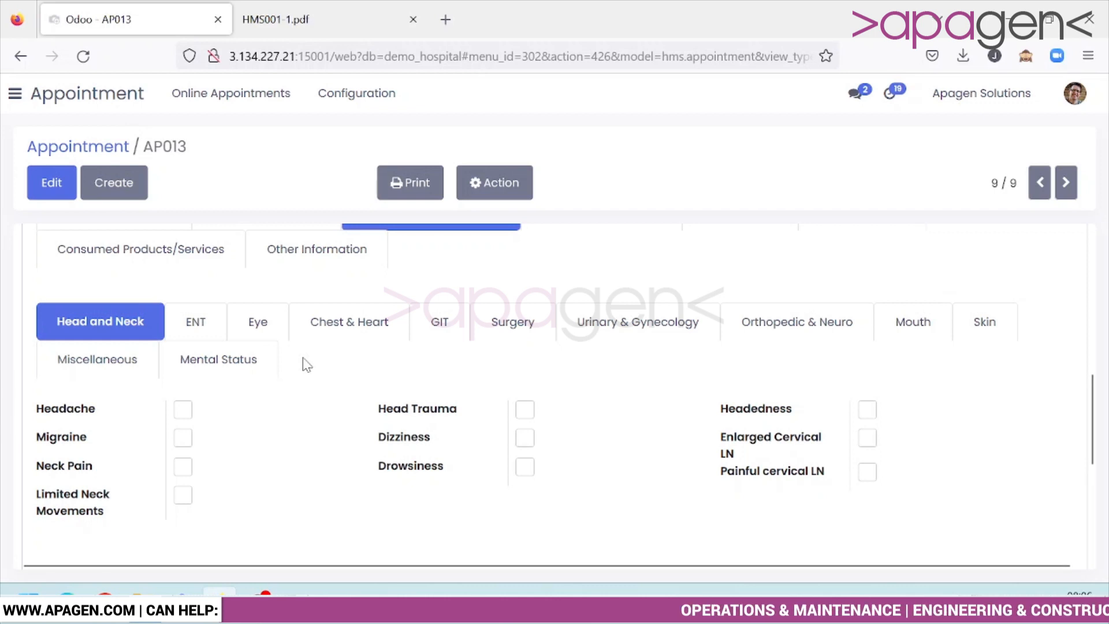
left_click(615, 340)
left_click(832, 337)
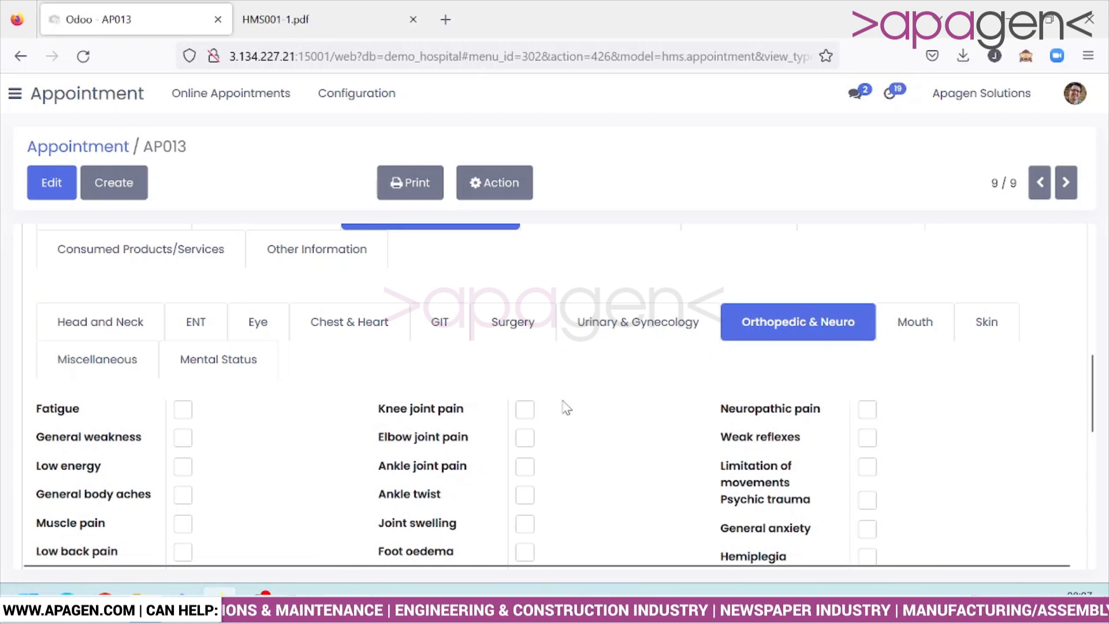
scroll(564, 406, "down", 2)
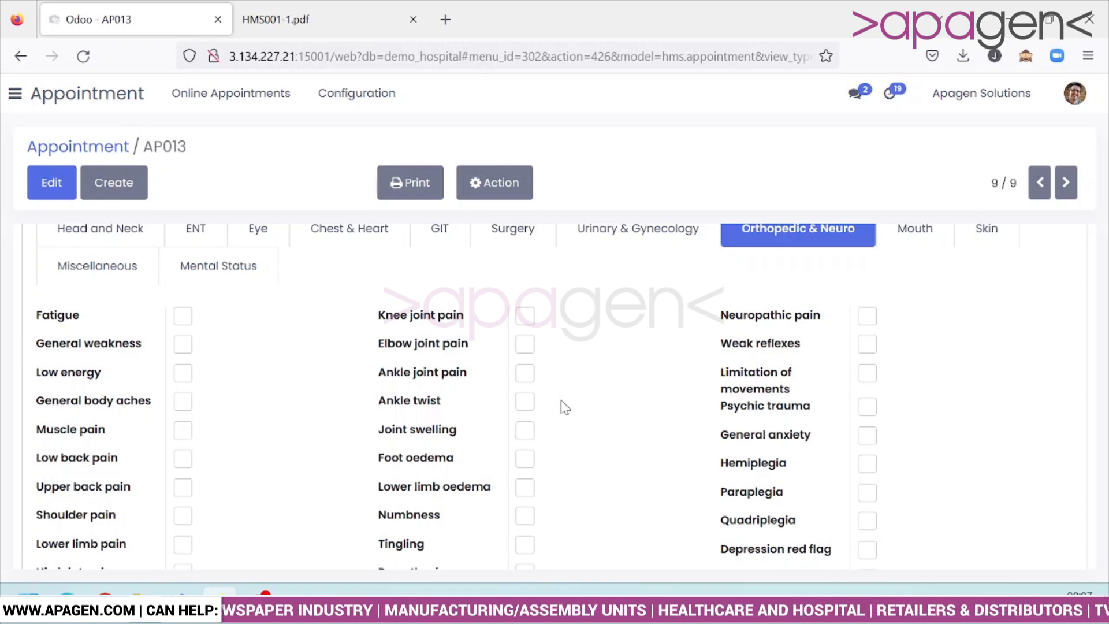
scroll(564, 407, "up", 2)
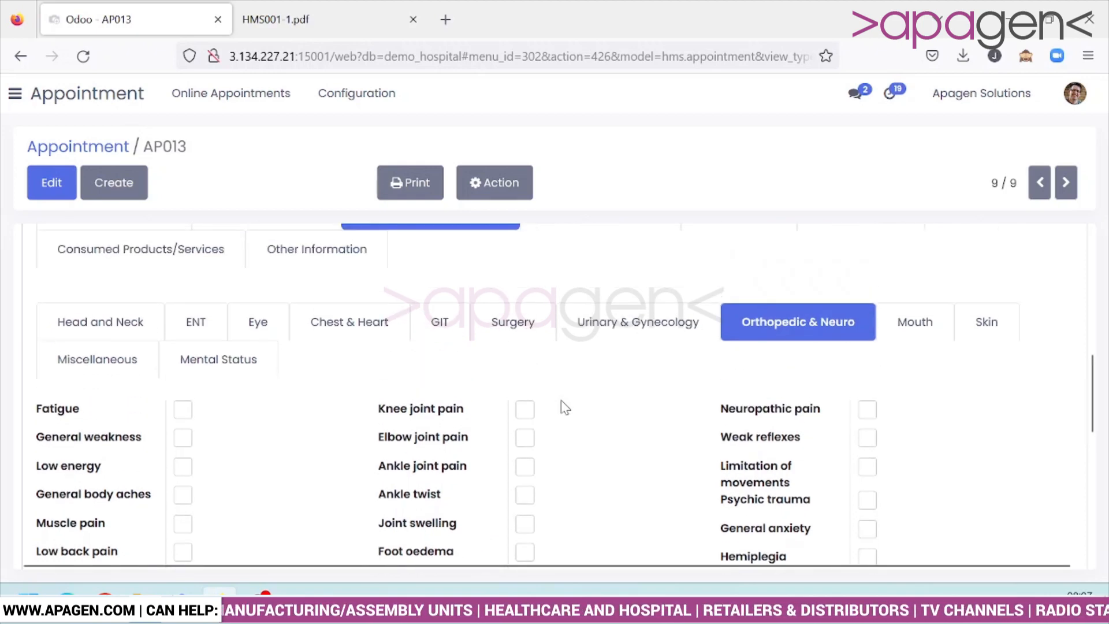
scroll(574, 373, "up", 4)
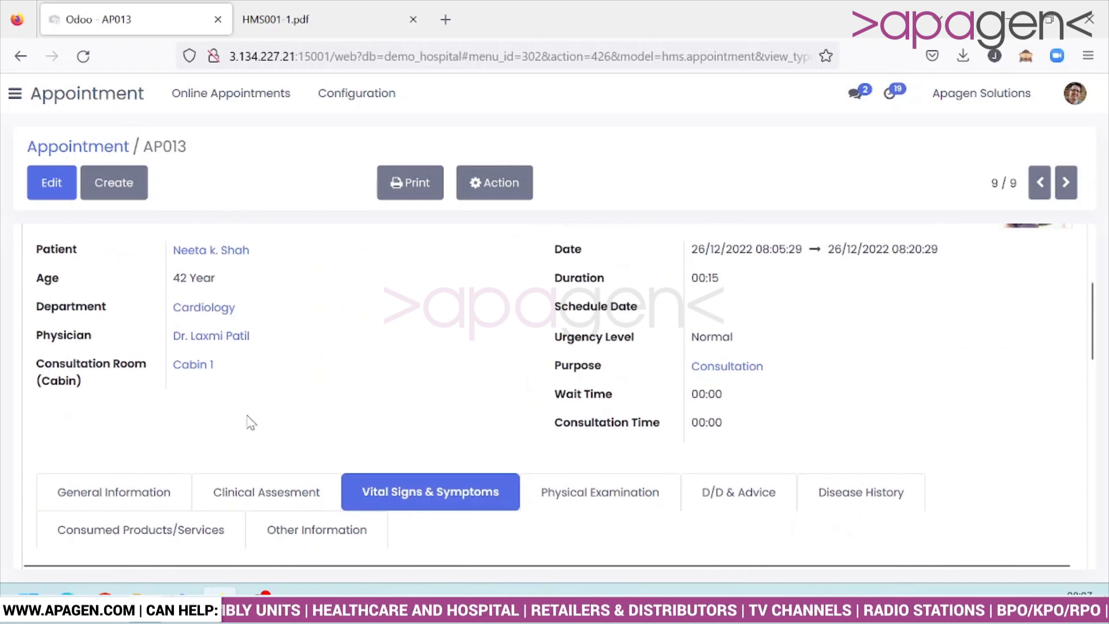
scroll(248, 428, "down", 3)
left_click(281, 431)
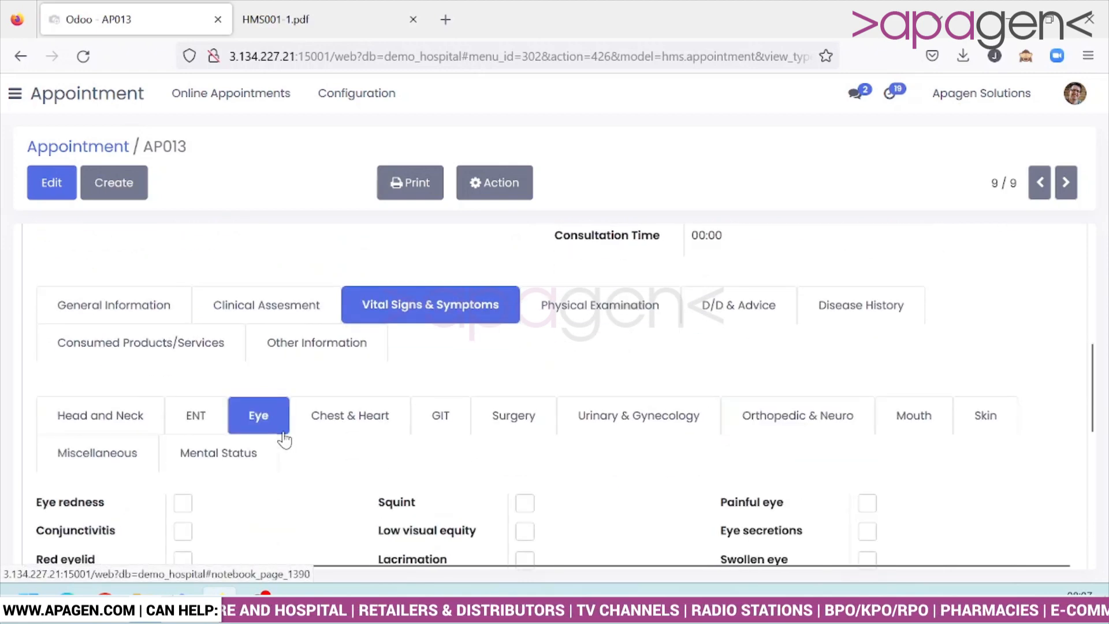
Step: Review the appointment's full physical examination form from head and neck to the last section, and open the differential diagnosis and advice section
left_click(589, 312)
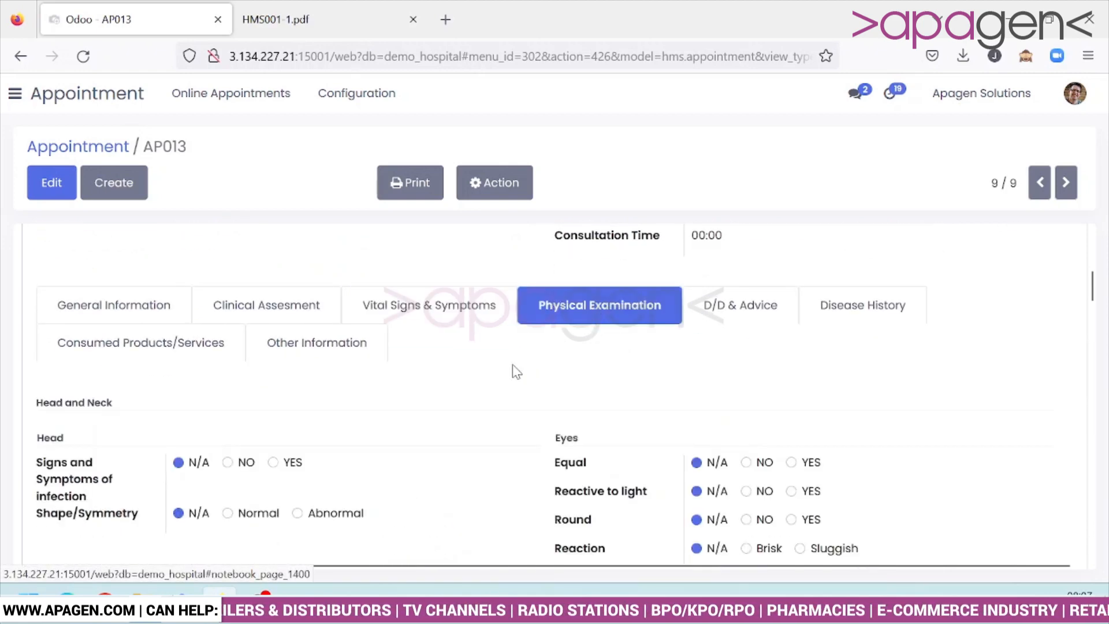
scroll(511, 375, "down", 2)
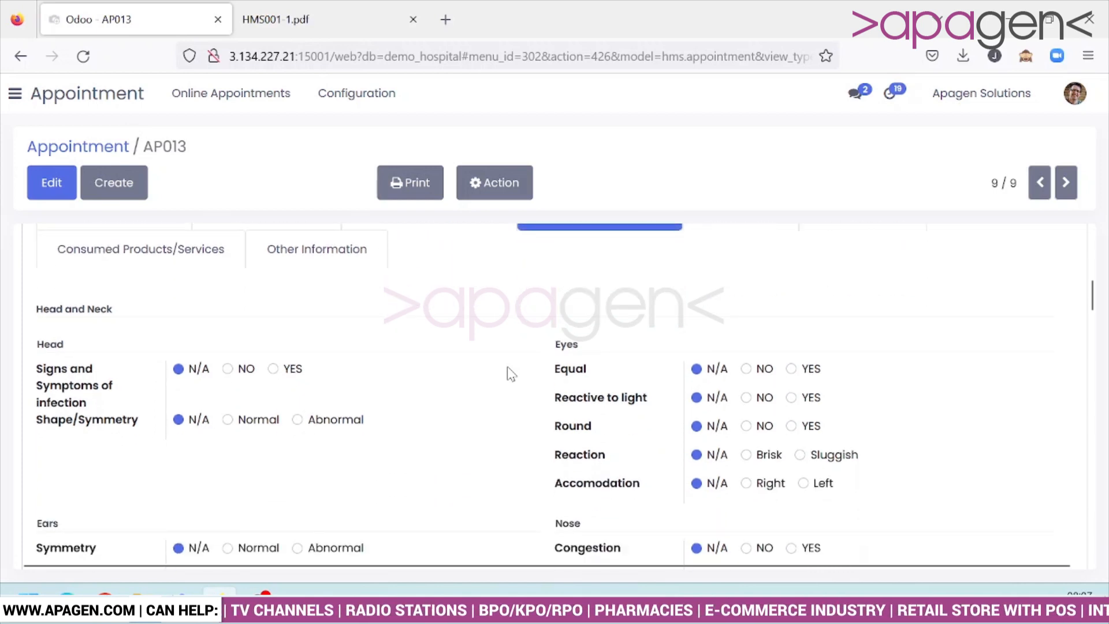
scroll(511, 374, "up", 2)
scroll(513, 379, "down", 2)
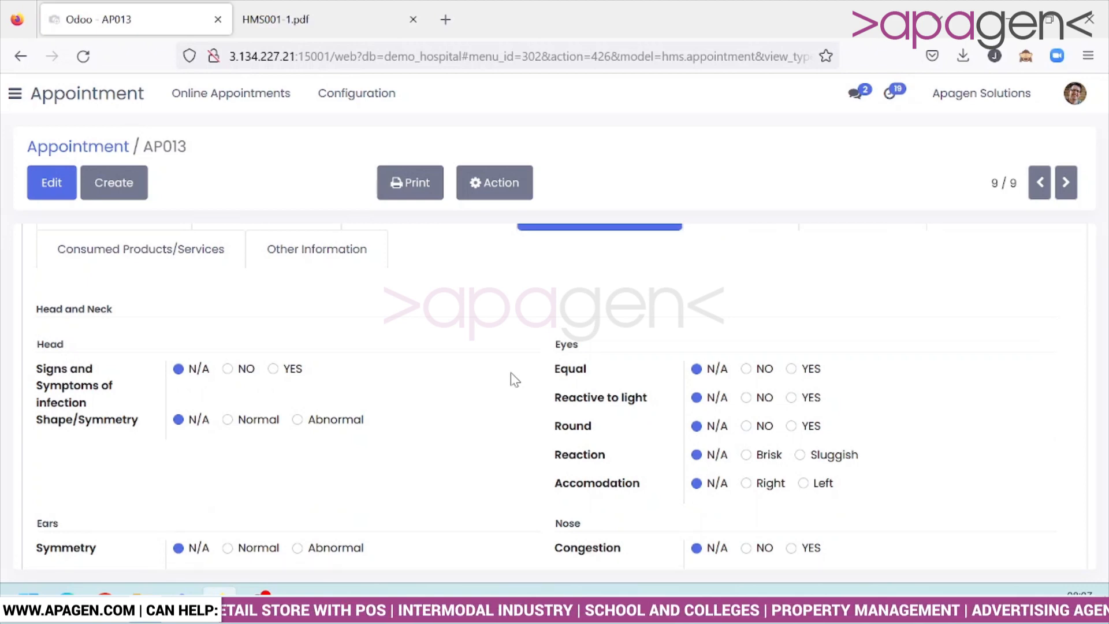
scroll(513, 378, "down", 4)
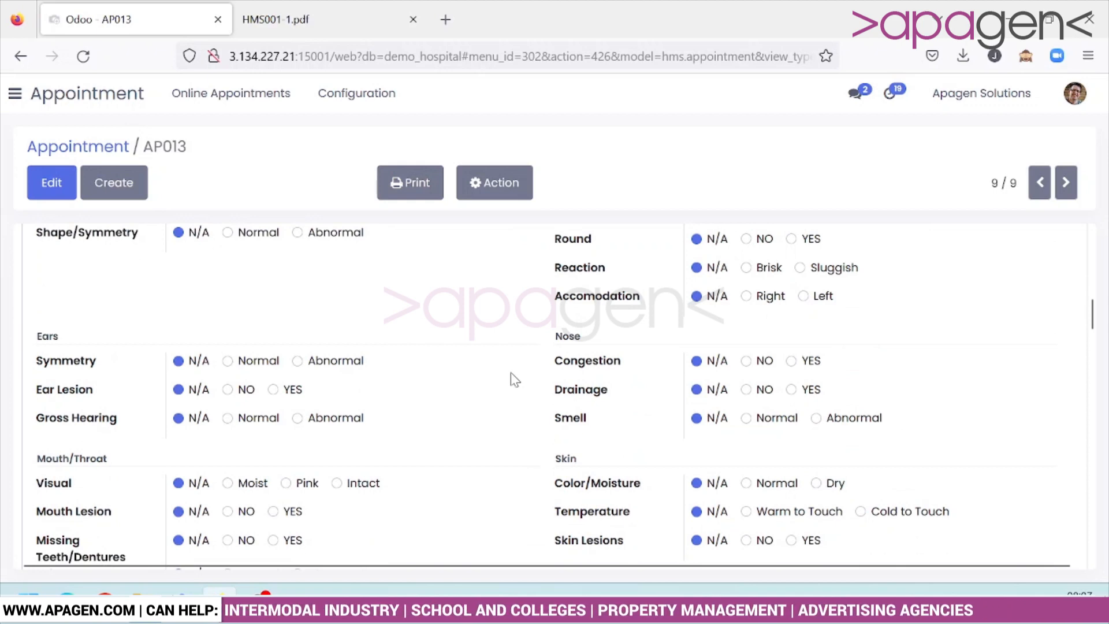
scroll(514, 379, "down", 8)
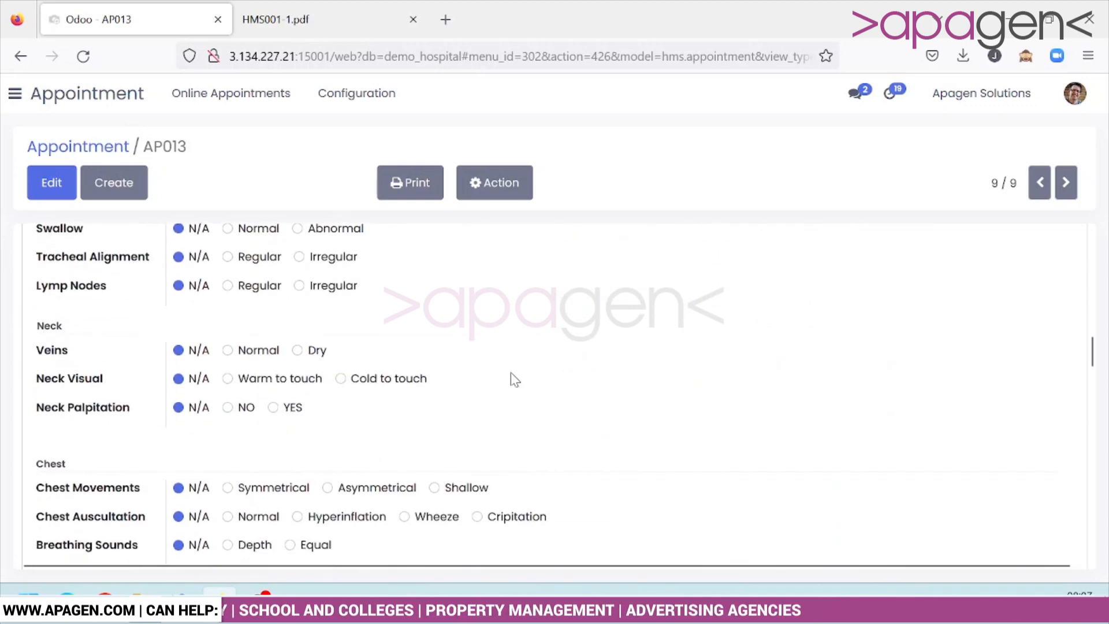
scroll(514, 380, "down", 13)
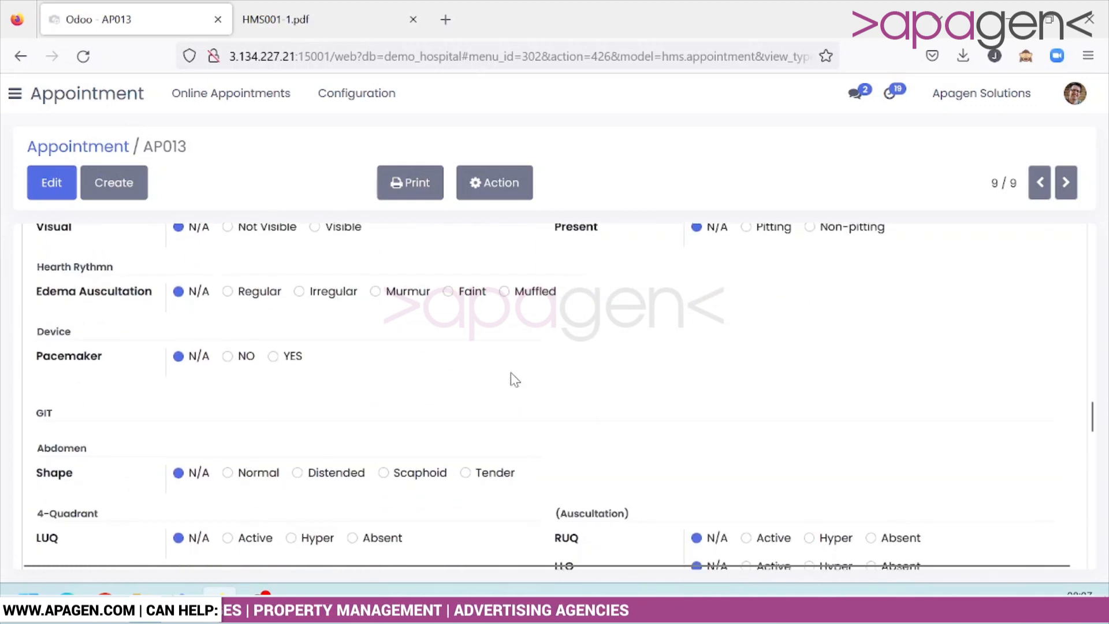
scroll(515, 380, "down", 6)
scroll(515, 380, "down", 2)
scroll(515, 379, "down", 12)
scroll(515, 379, "down", 4)
scroll(515, 379, "up", 15)
scroll(514, 380, "up", 20)
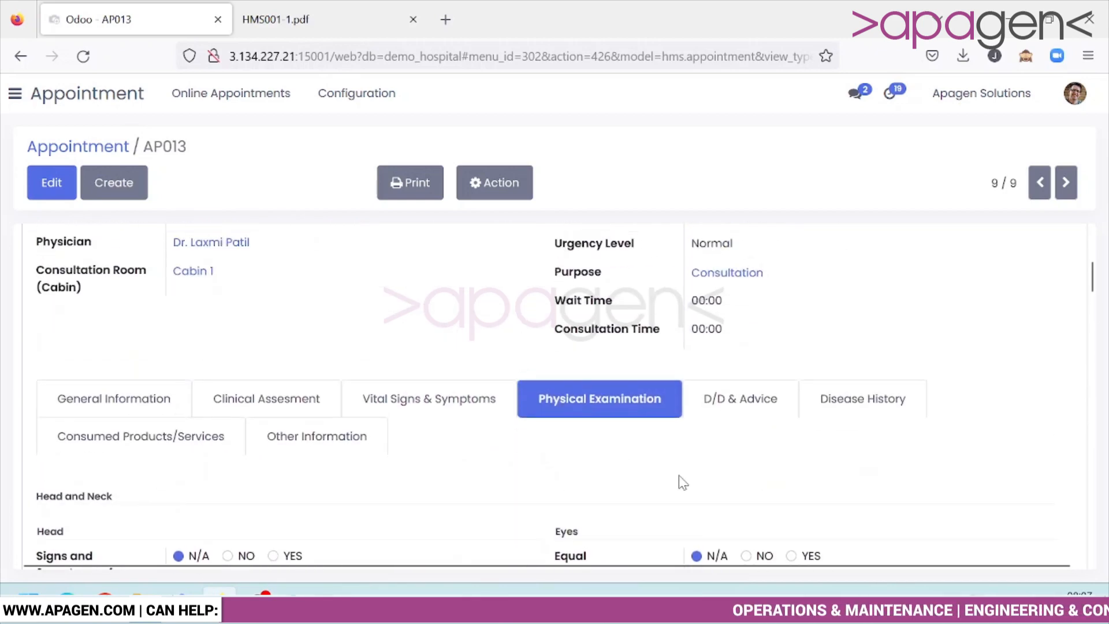
left_click(748, 409)
Step: Try to confirm the draft appointment
scroll(557, 478, "up", 5)
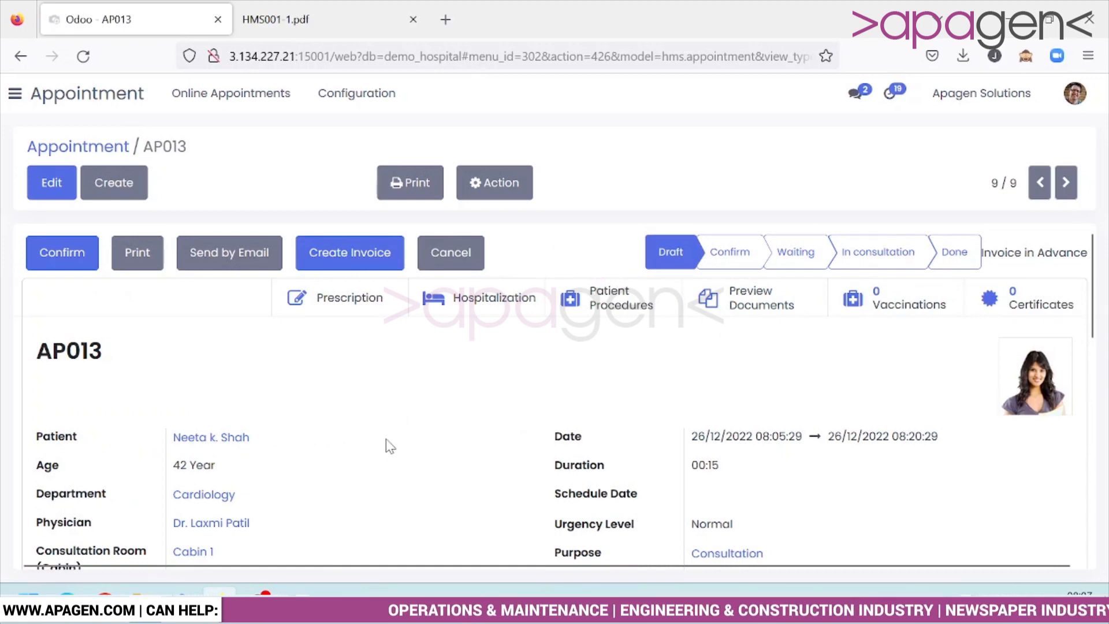
left_click(50, 263)
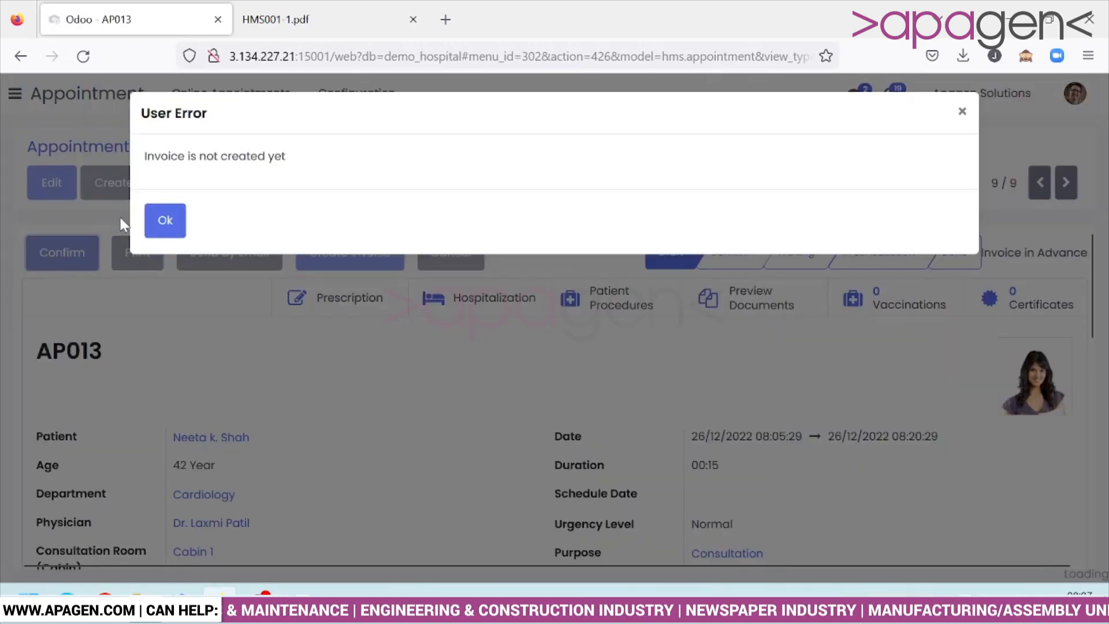
left_click(154, 226)
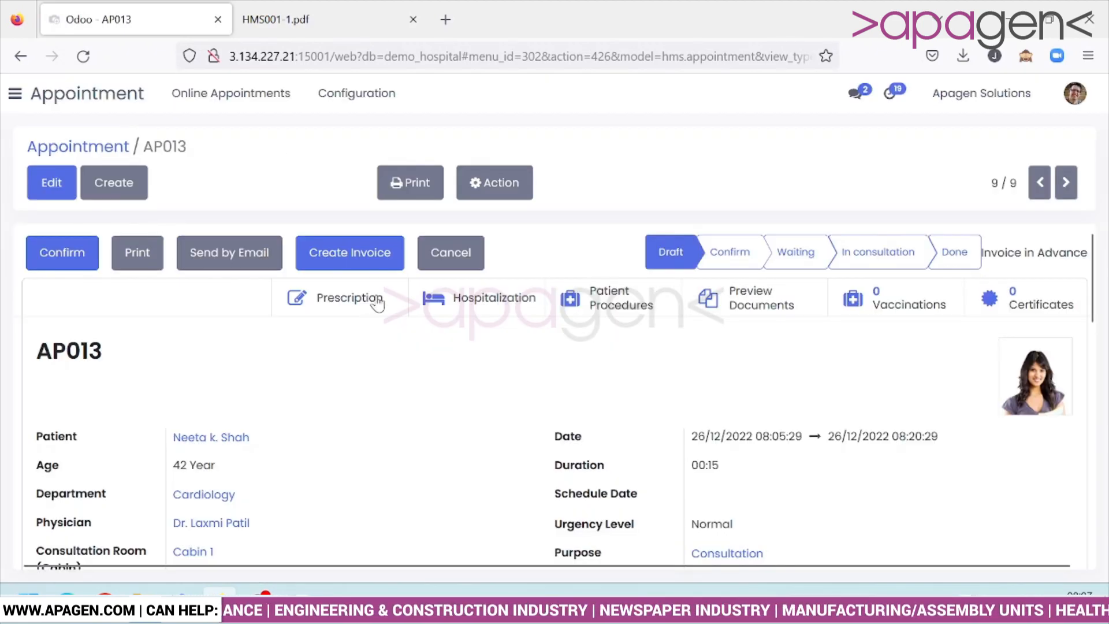
Step: Create the appointment's invoice and advance the appointment through Waiting to In consultation
left_click(365, 258)
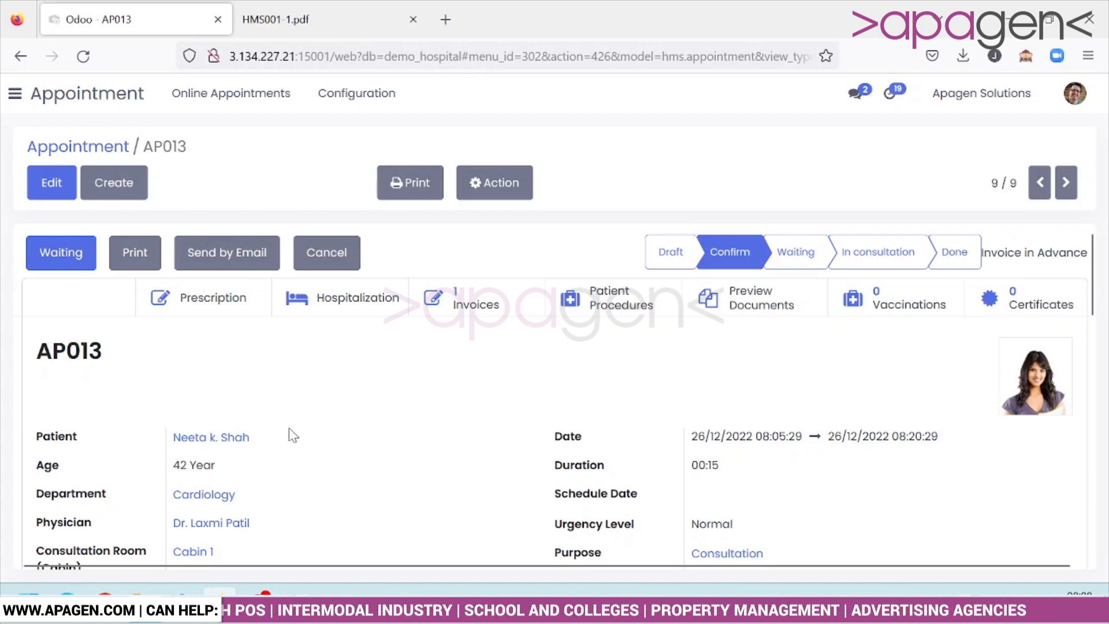
left_click(78, 269)
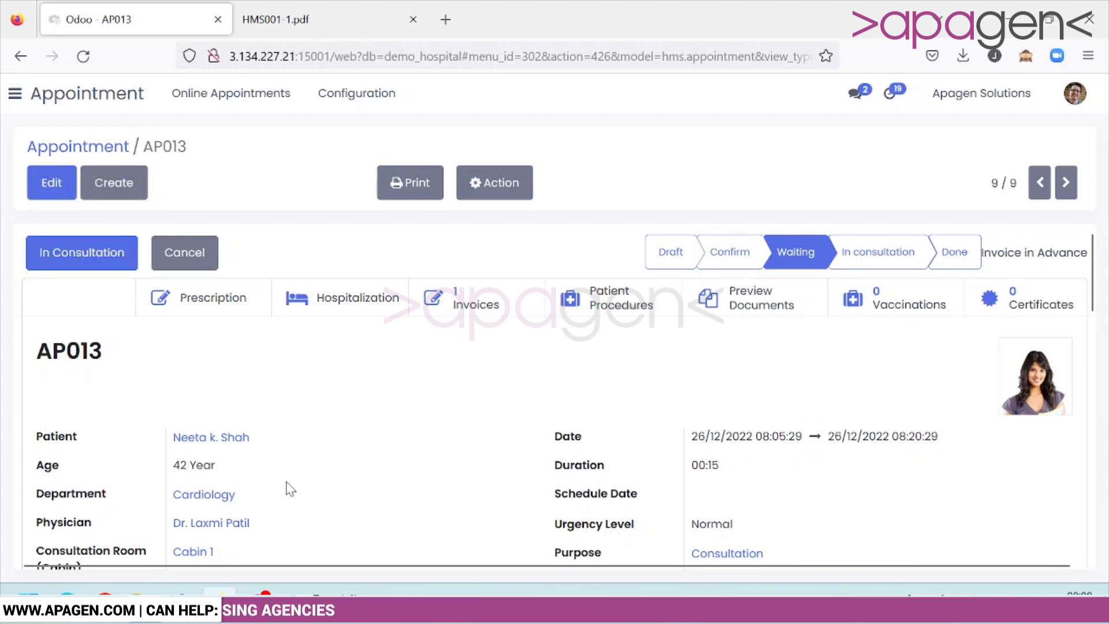
left_click(95, 264)
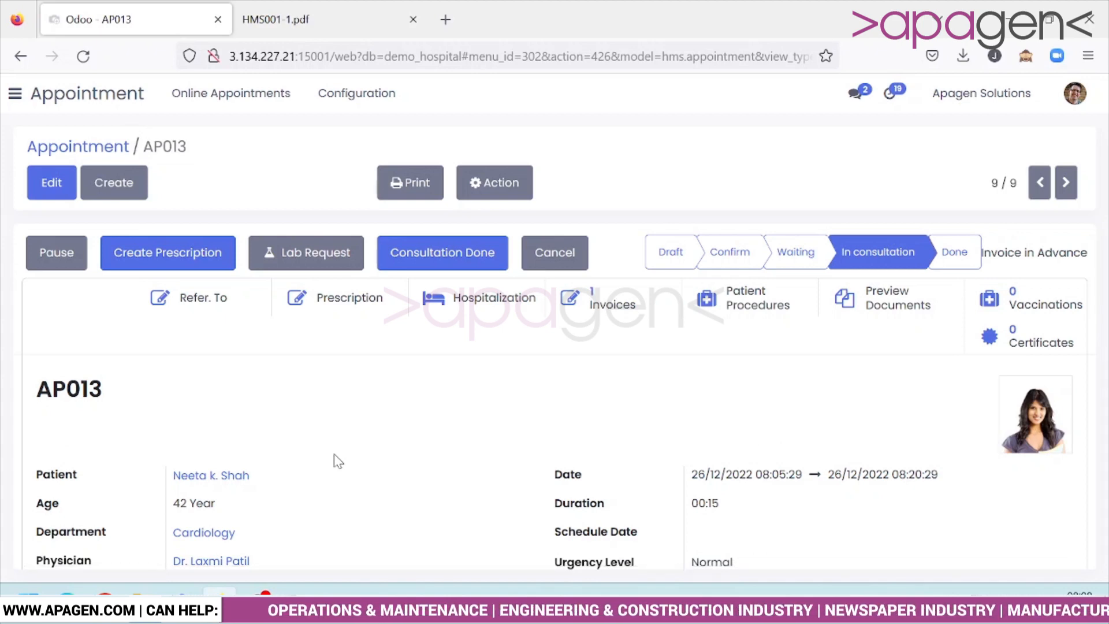
Step: Review the appointment's differential diagnosis, medical advice and notes fields and the patient's disease history
scroll(338, 461, "down", 6)
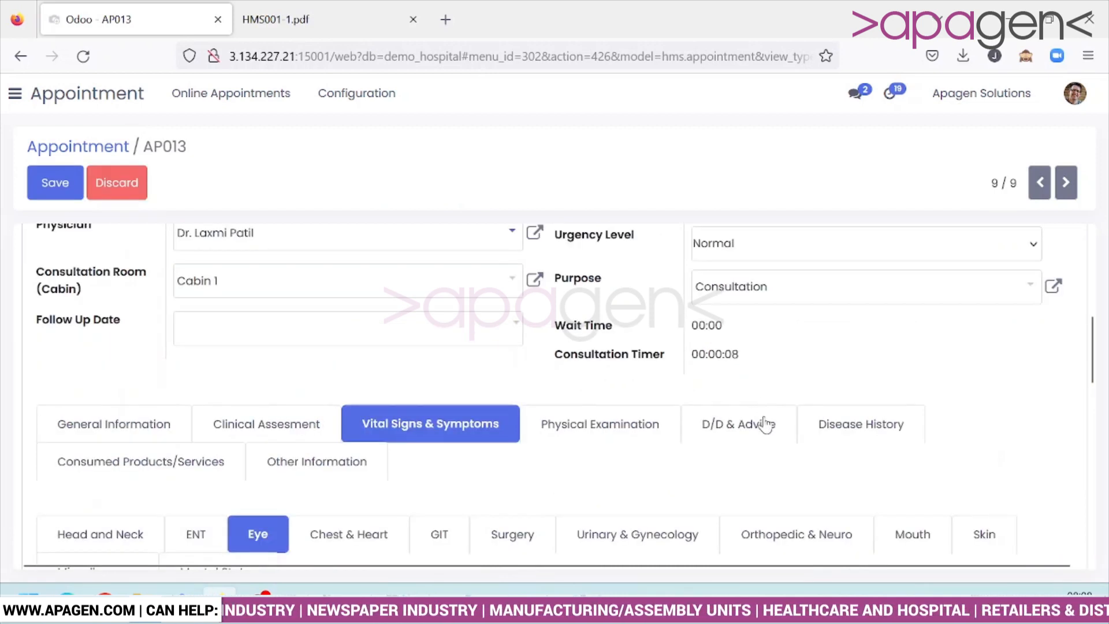
left_click(766, 424)
scroll(766, 424, "down", 5)
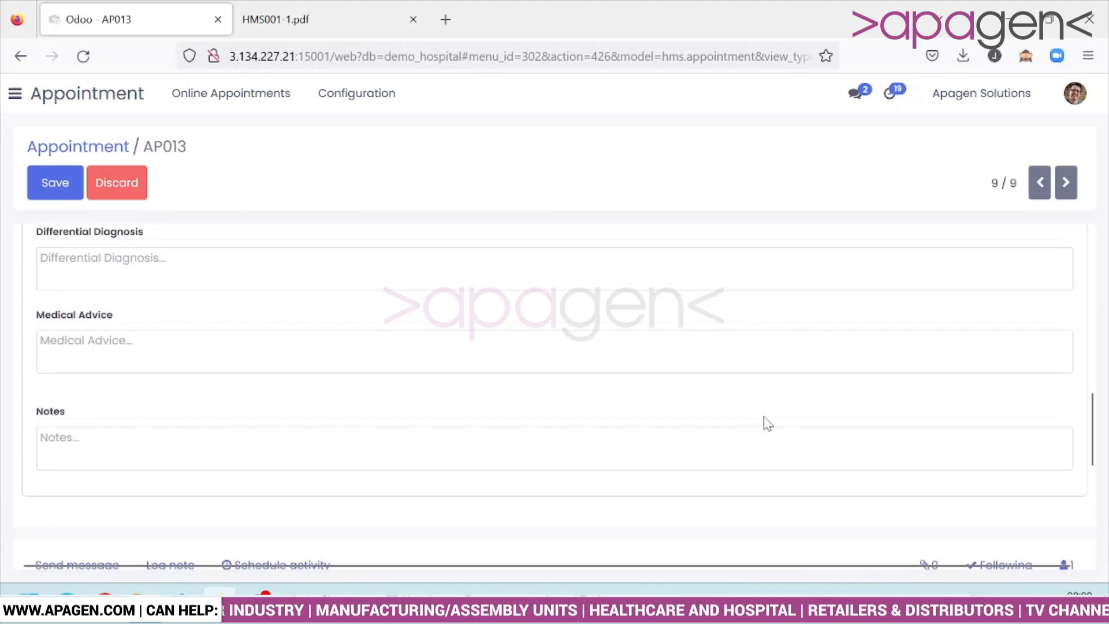
scroll(766, 423, "up", 5)
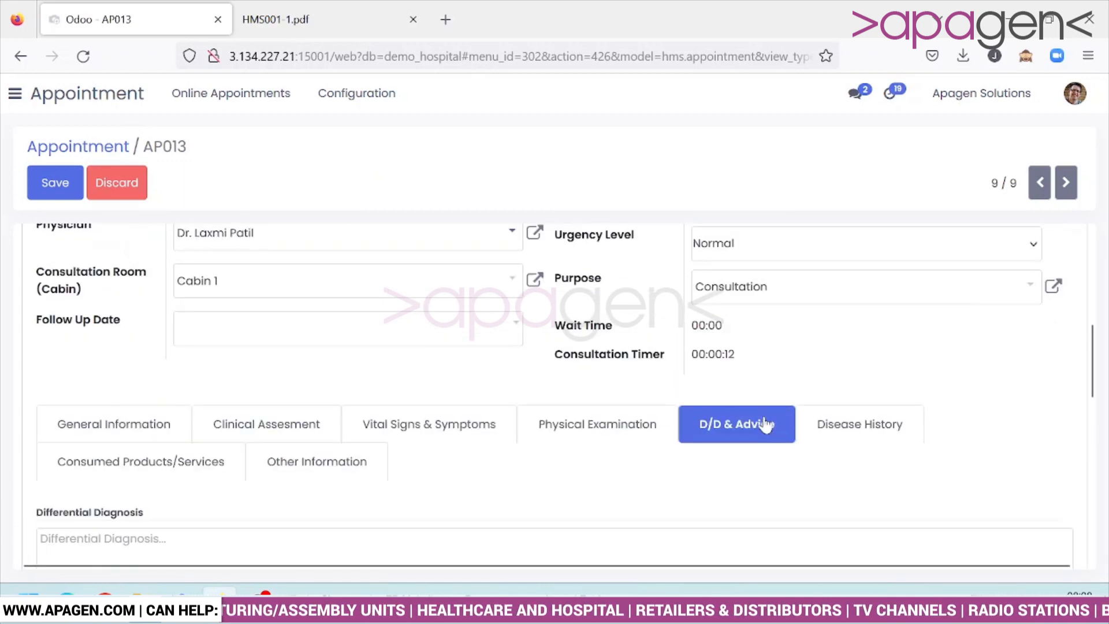
left_click(885, 428)
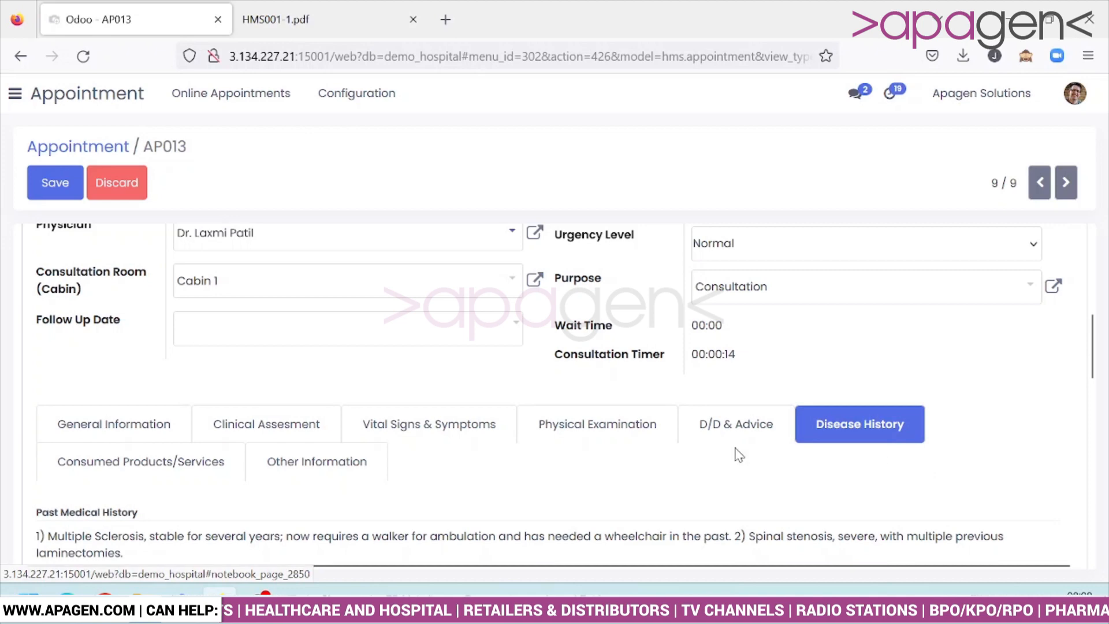
scroll(470, 453, "down", 4)
scroll(472, 456, "up", 2)
scroll(472, 456, "up", 3)
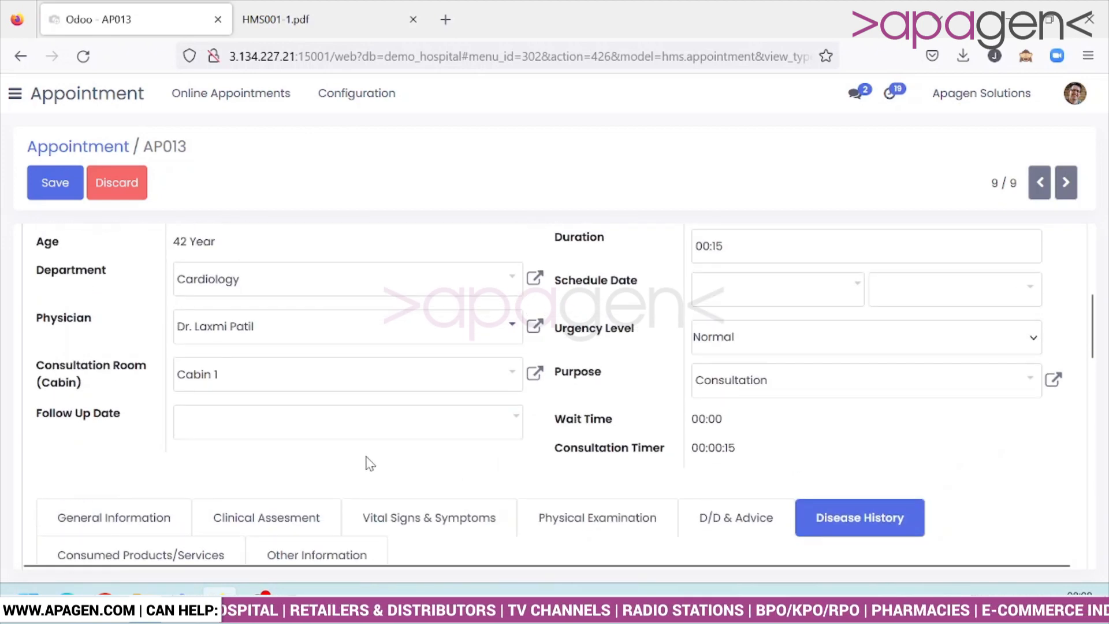
Step: Review the appointment's consumed products and services and its other information, and save the appointment
scroll(367, 461, "down", 3)
left_click(197, 389)
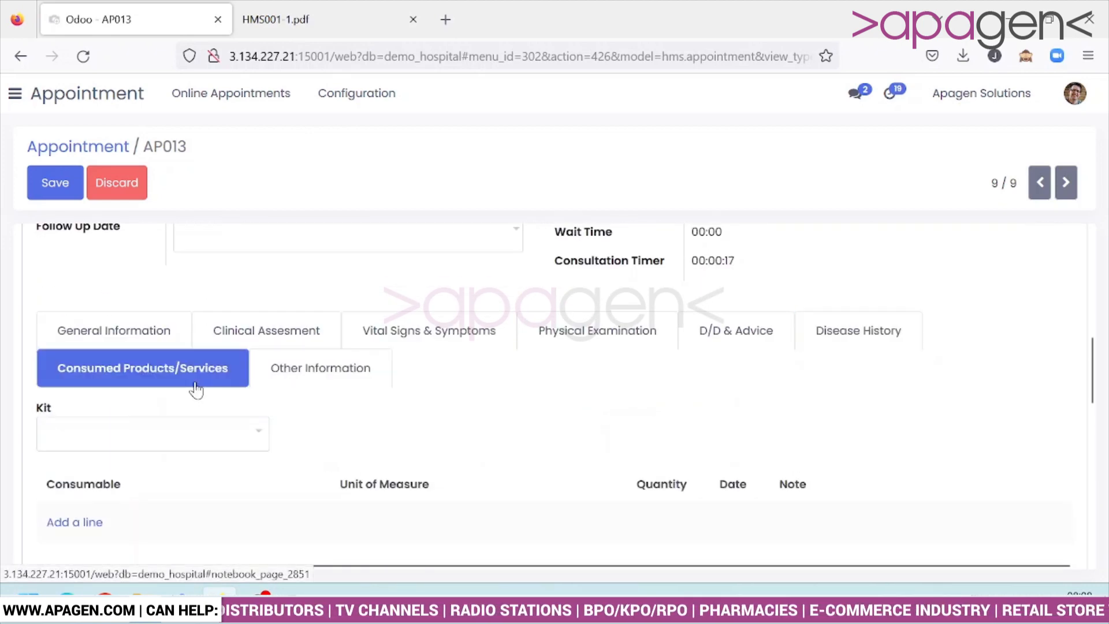
scroll(196, 390, "down", 2)
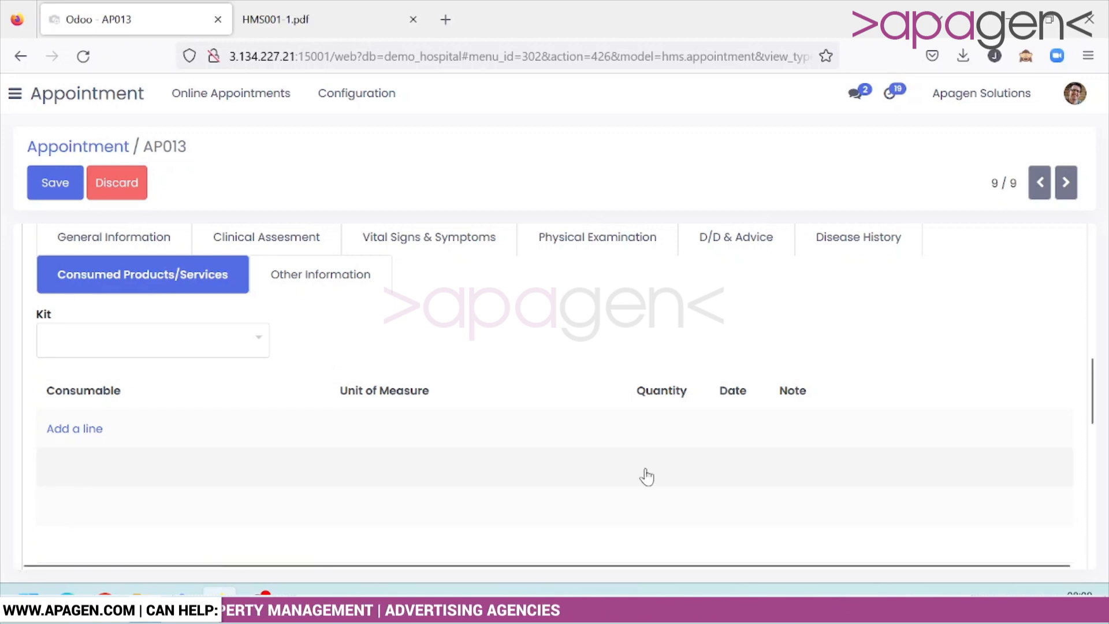
left_click(362, 286)
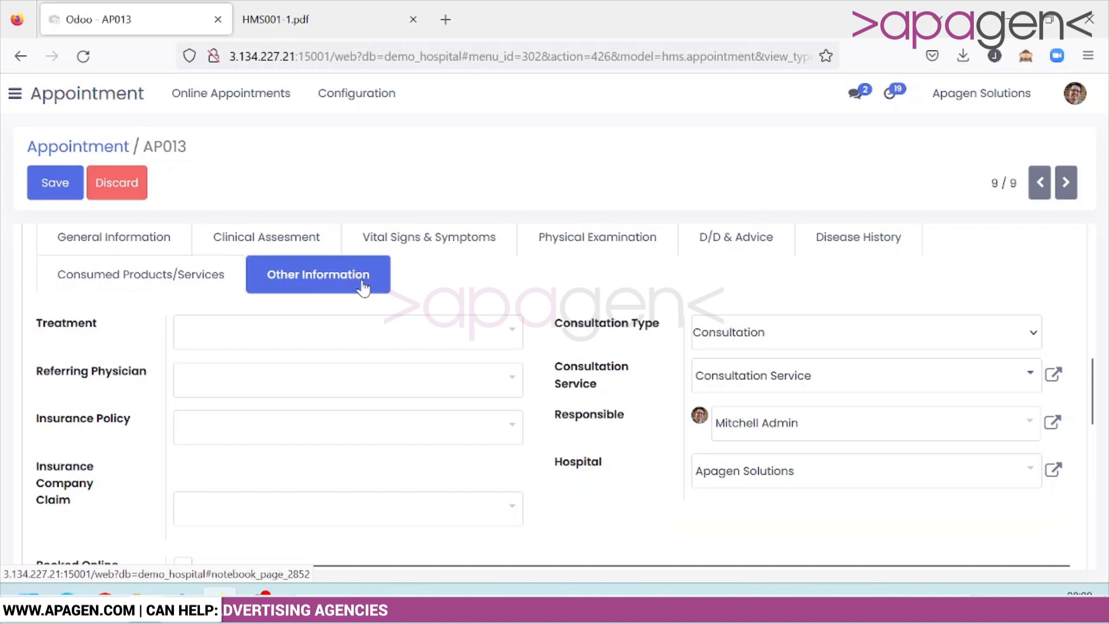
scroll(576, 476, "down", 2)
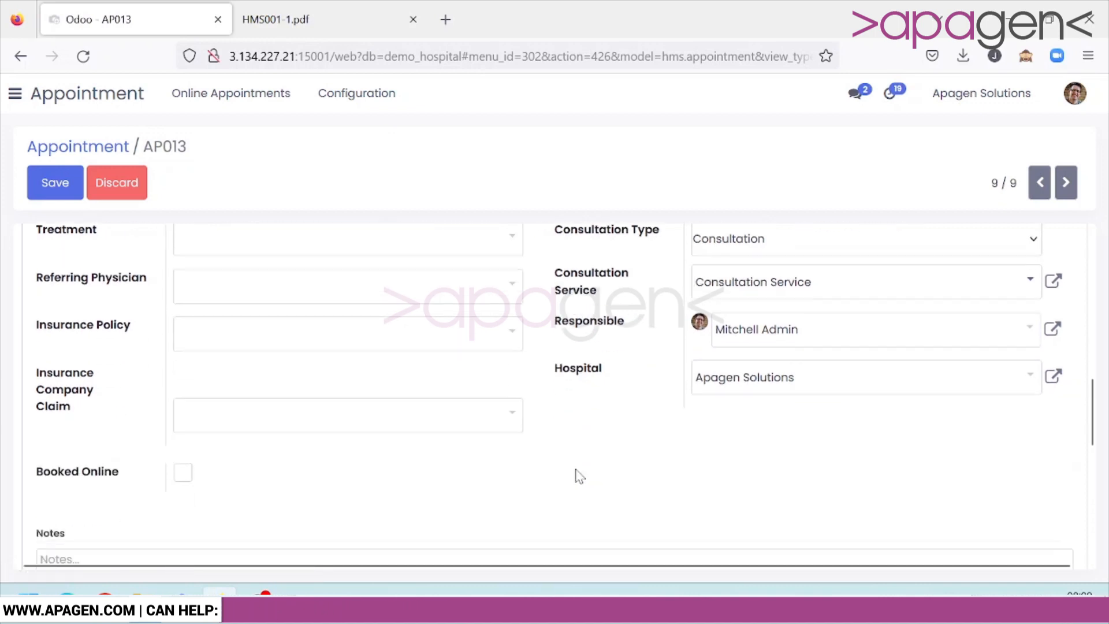
scroll(579, 475, "up", 2)
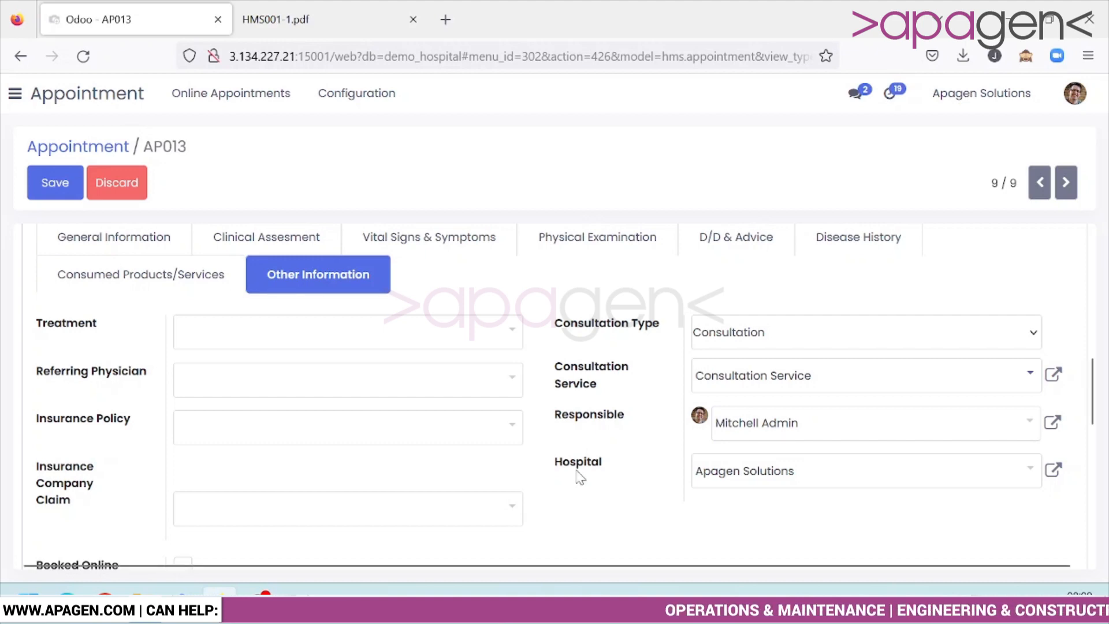
scroll(581, 478, "down", 2)
scroll(581, 480, "up", 5)
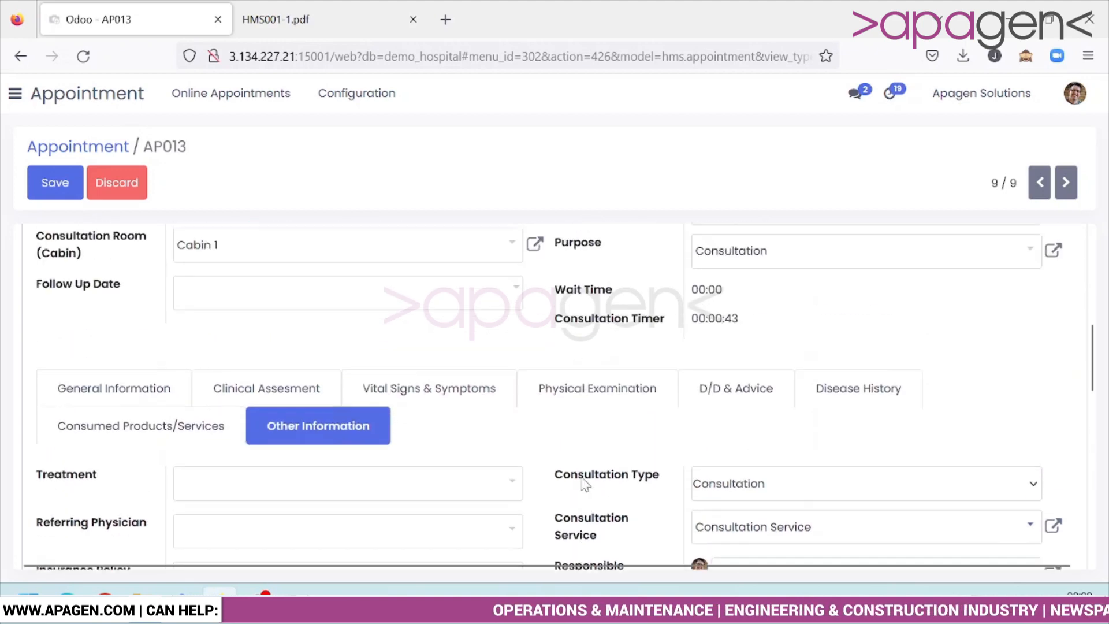
scroll(582, 481, "up", 5)
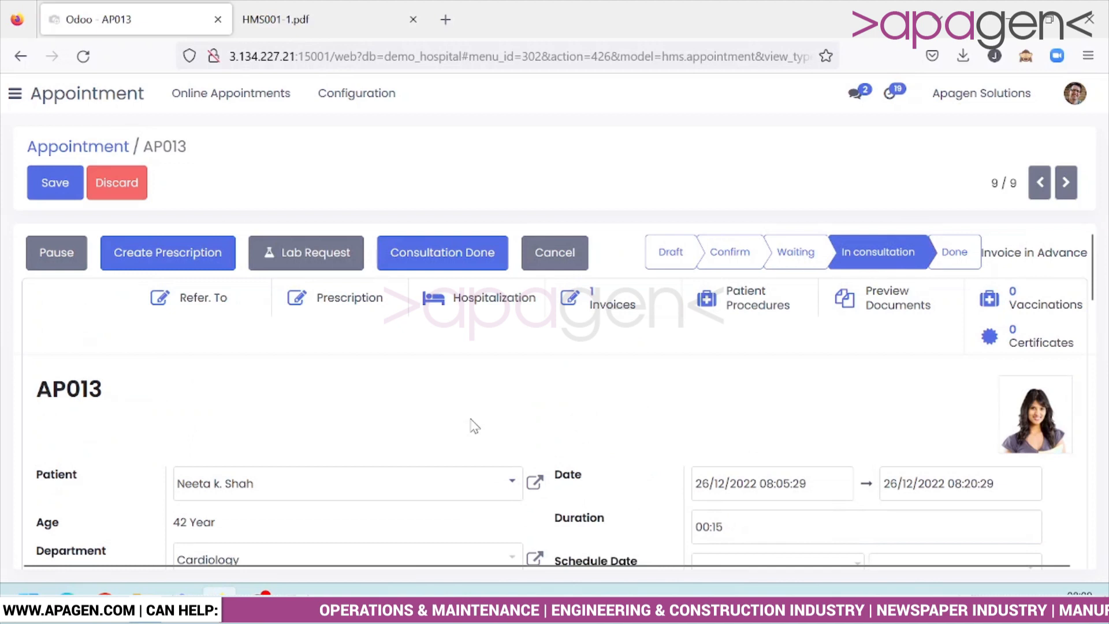
left_click(65, 180)
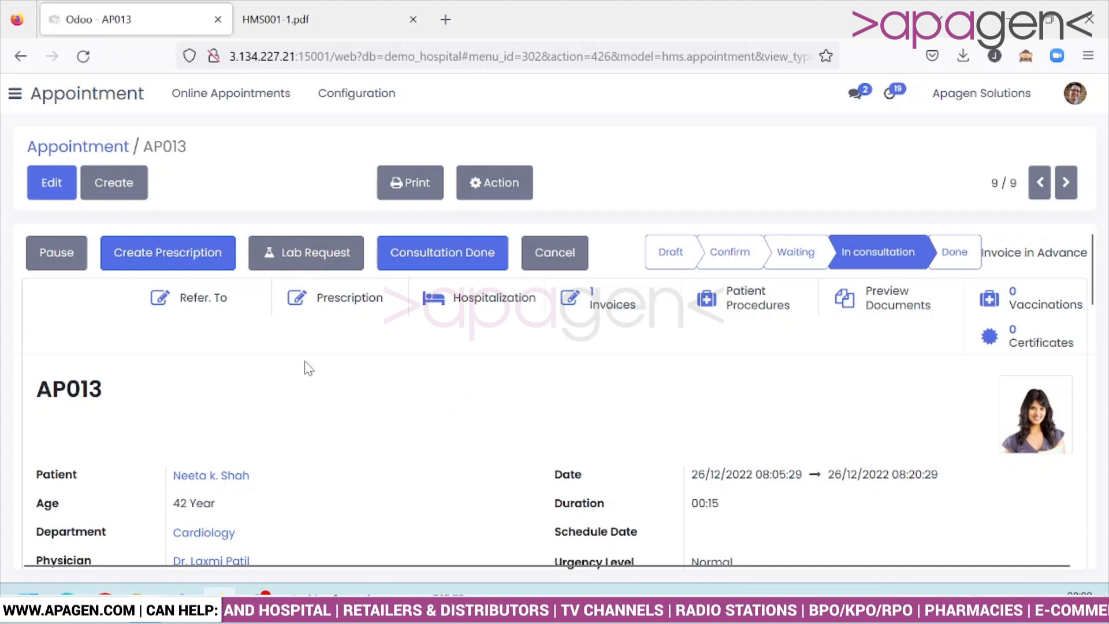
Step: Create a prescription from the appointment, add a line for the medicine [COM12] Cefepime (Steel), and check its dosage and quantity details
left_click(199, 263)
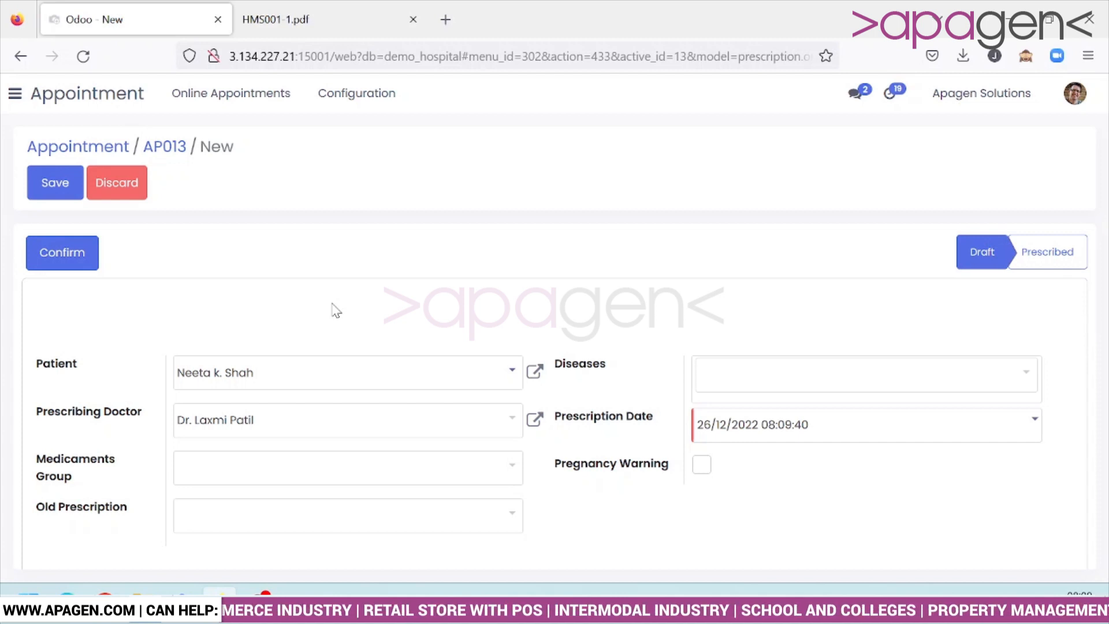
scroll(341, 321, "down", 2)
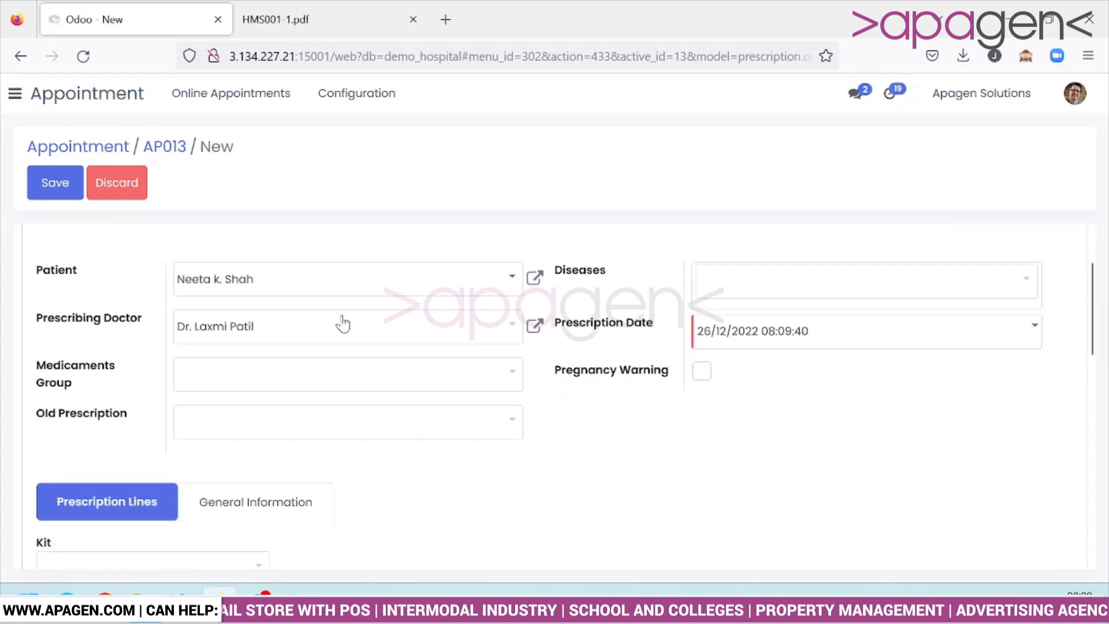
scroll(500, 381, "down", 5)
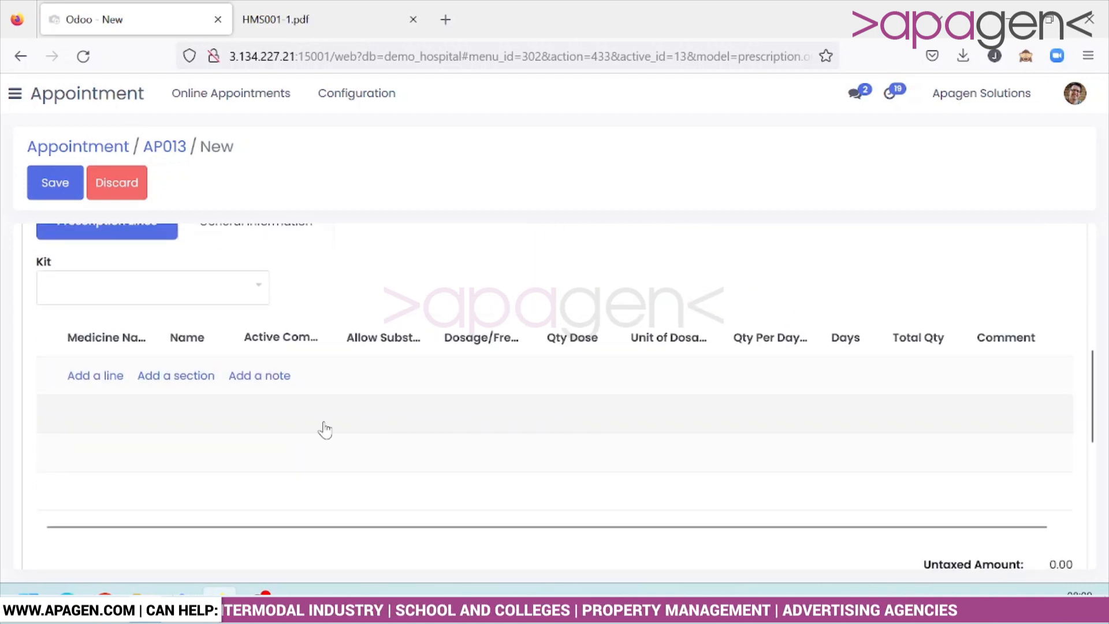
left_click(91, 381)
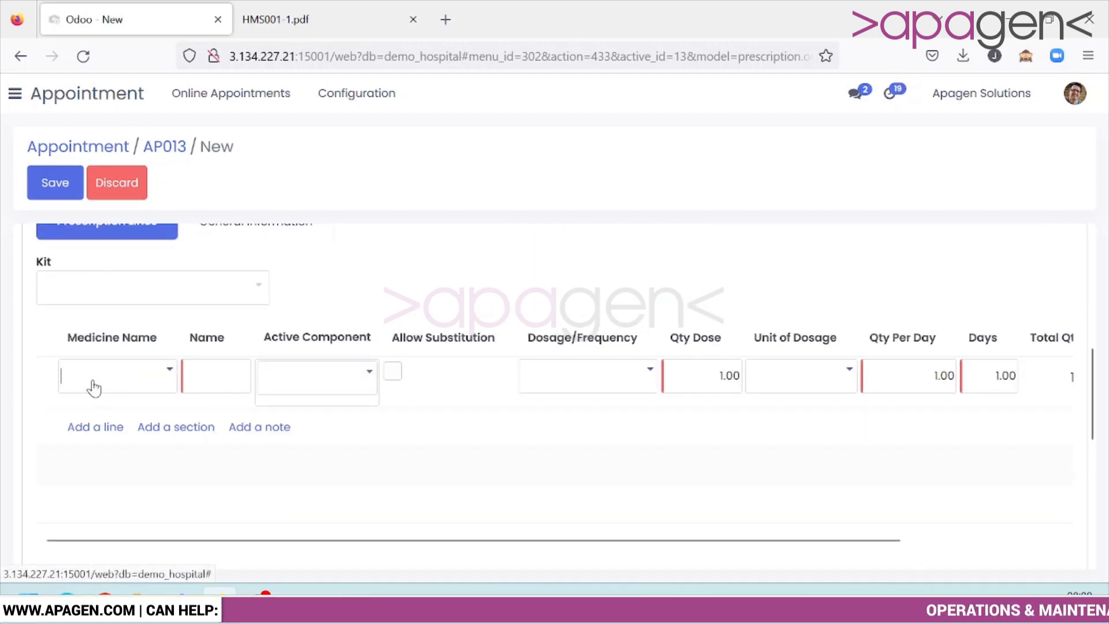
left_click(95, 388)
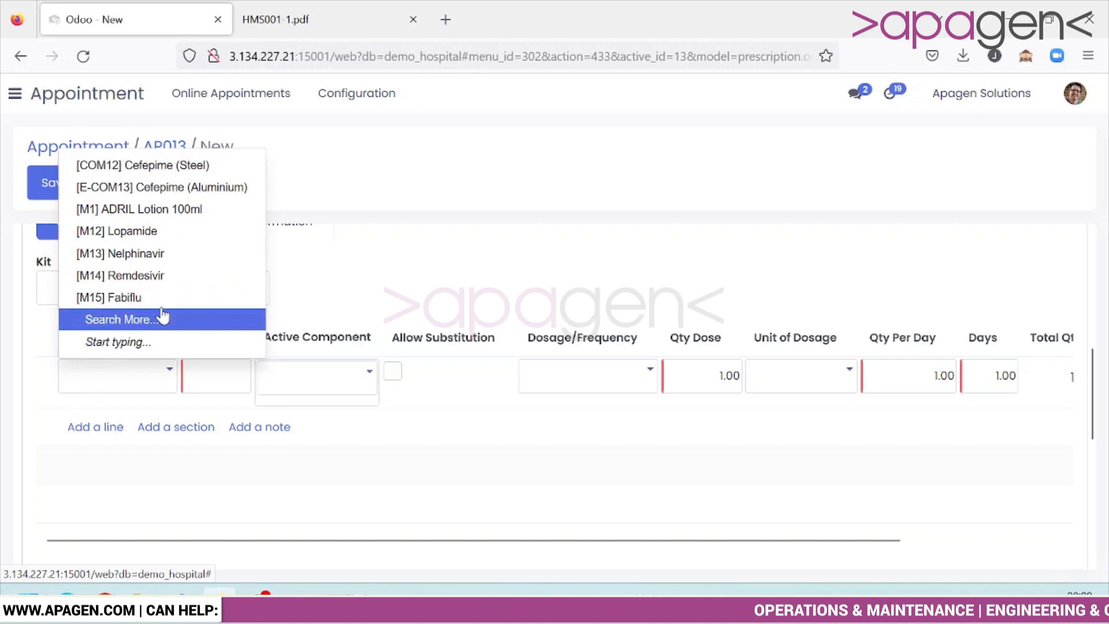
left_click(179, 168)
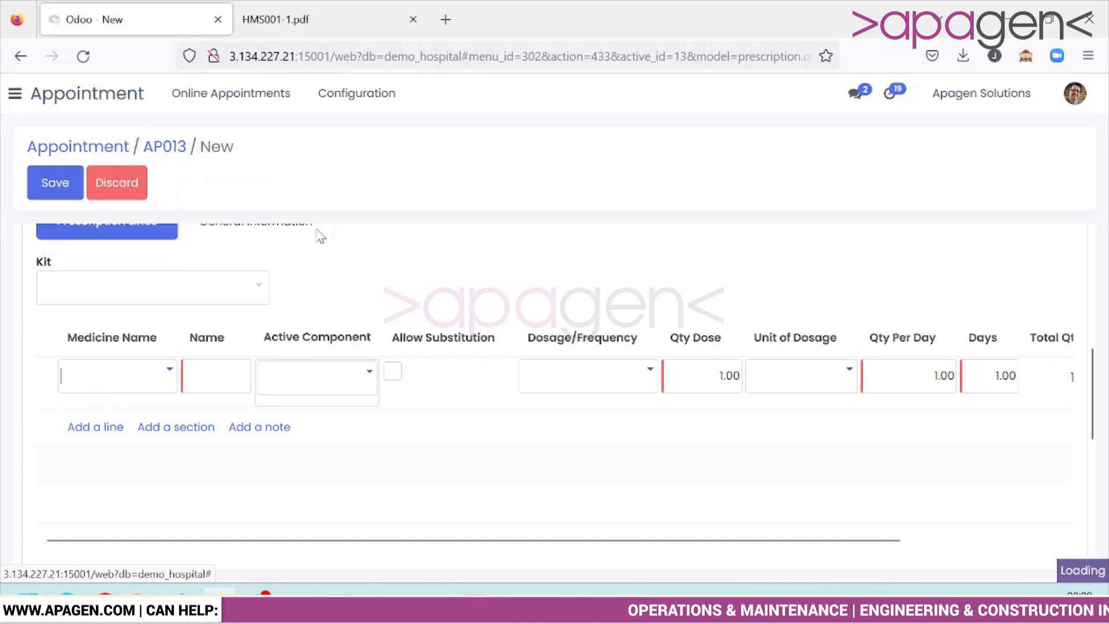
left_click(436, 281)
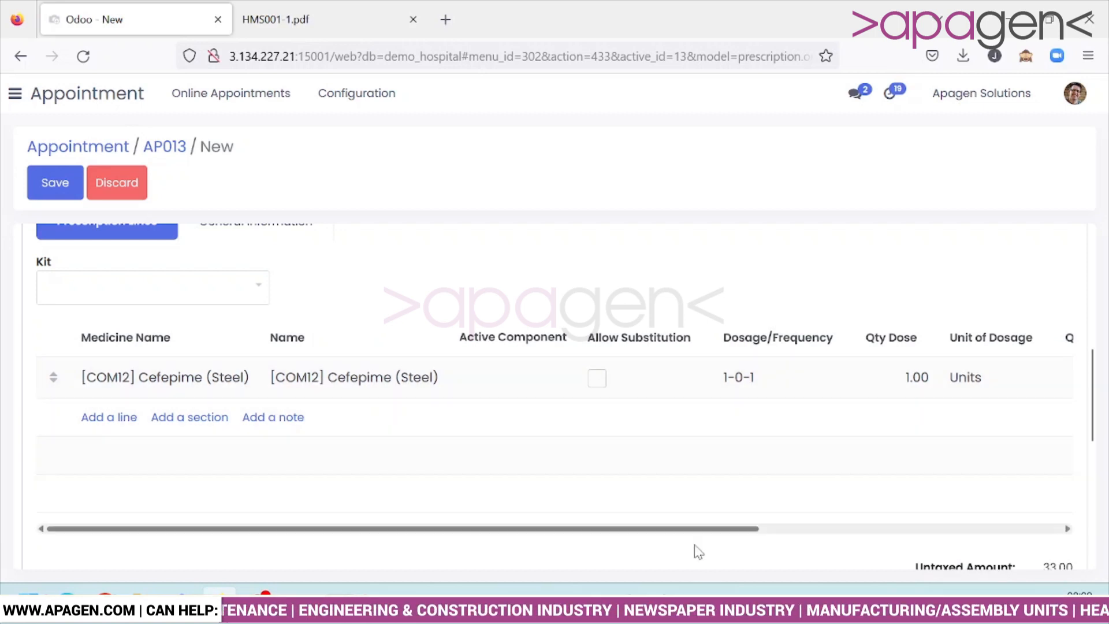
left_click_drag(627, 534, 1008, 493)
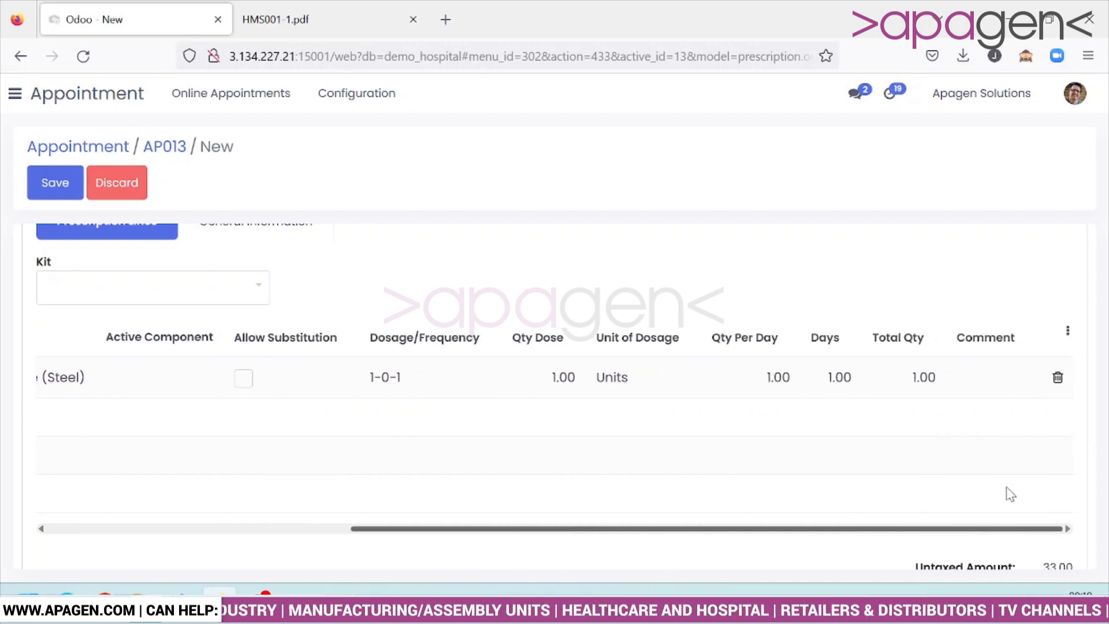
Step: Add a second prescription line for the medicine [M12] Lopamide
left_click_drag(1008, 488, 375, 508)
left_click(118, 416)
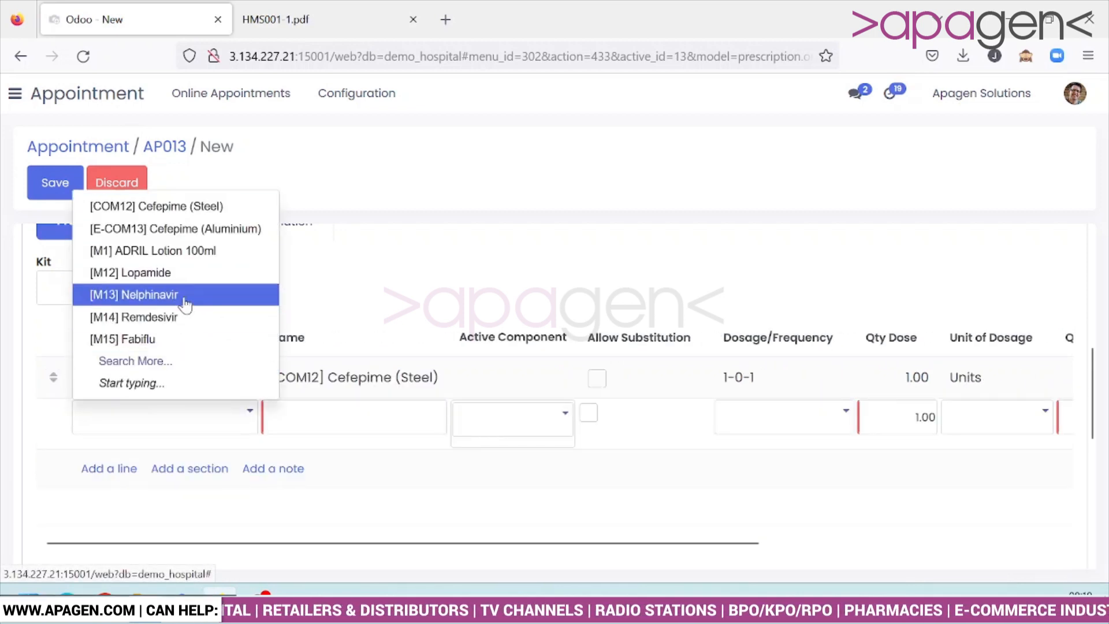
left_click(188, 280)
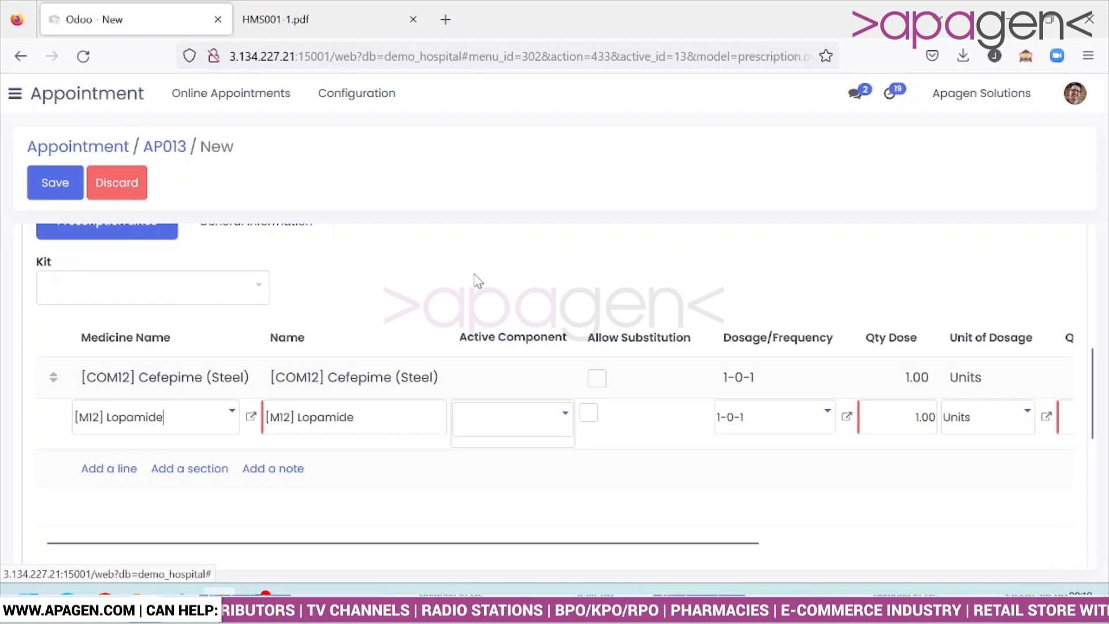
left_click(477, 281)
left_click_drag(572, 535, 357, 438)
scroll(356, 439, "up", 5)
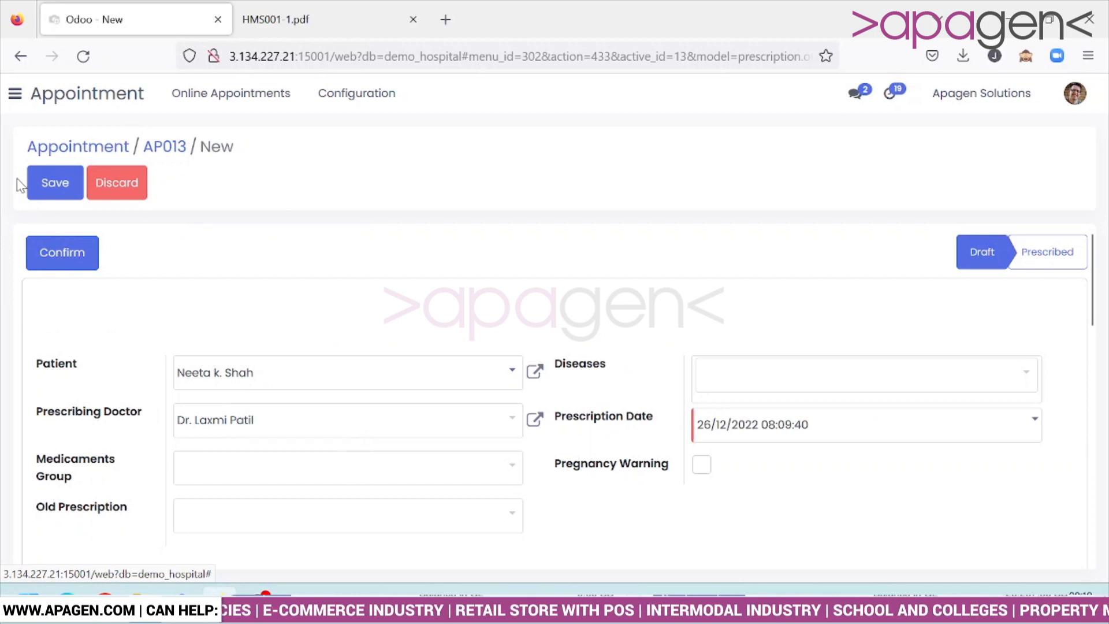
Step: Confirm the prescription and review its contents
left_click(80, 269)
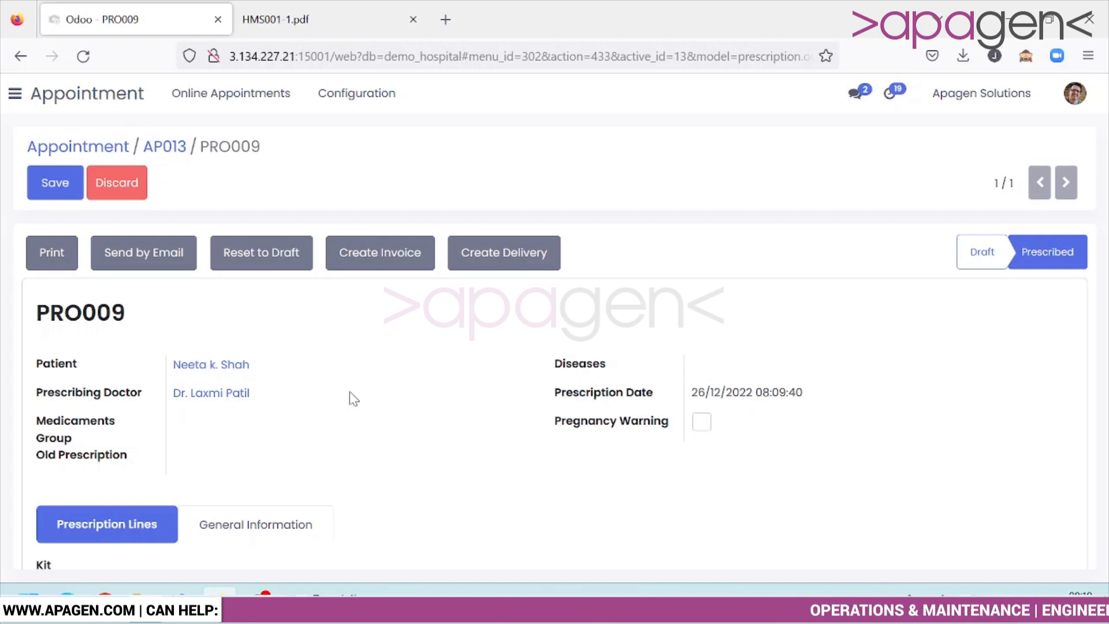
scroll(354, 399, "down", 5)
scroll(354, 398, "up", 5)
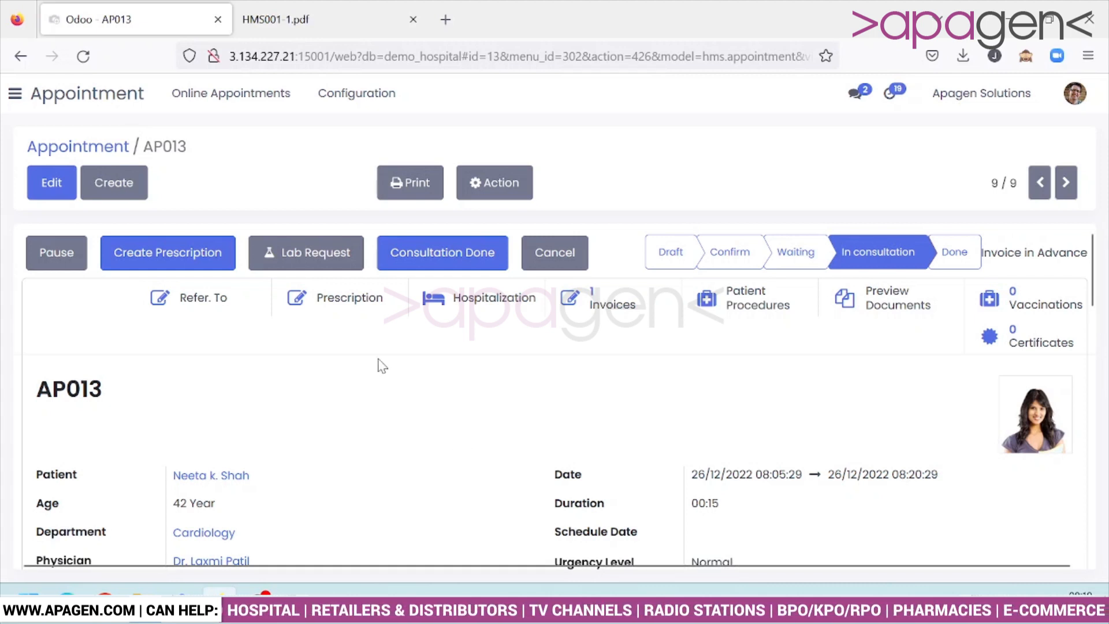
Step: Start a lab request from the appointment, check the collection center options, and keep the test type as Pathology
left_click(322, 258)
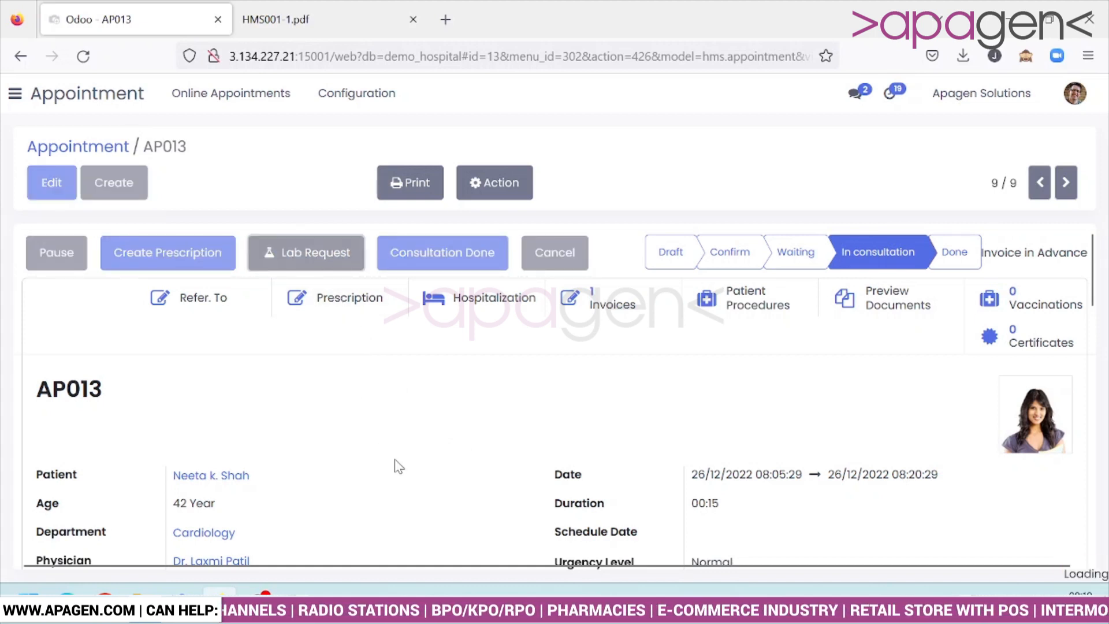
scroll(428, 339, "down", 2)
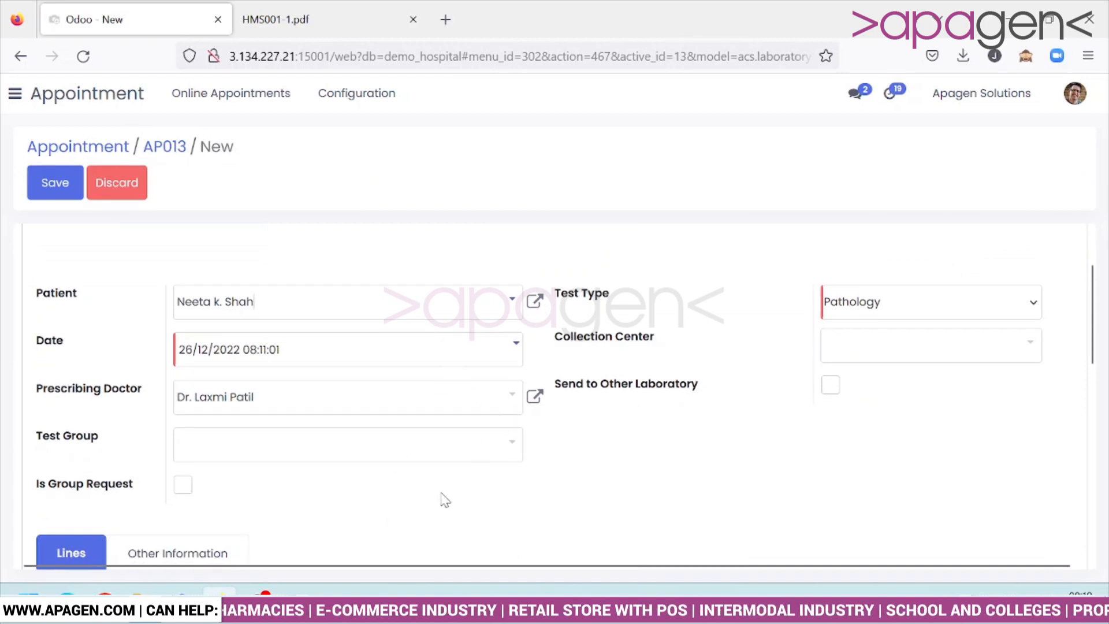
left_click(915, 356)
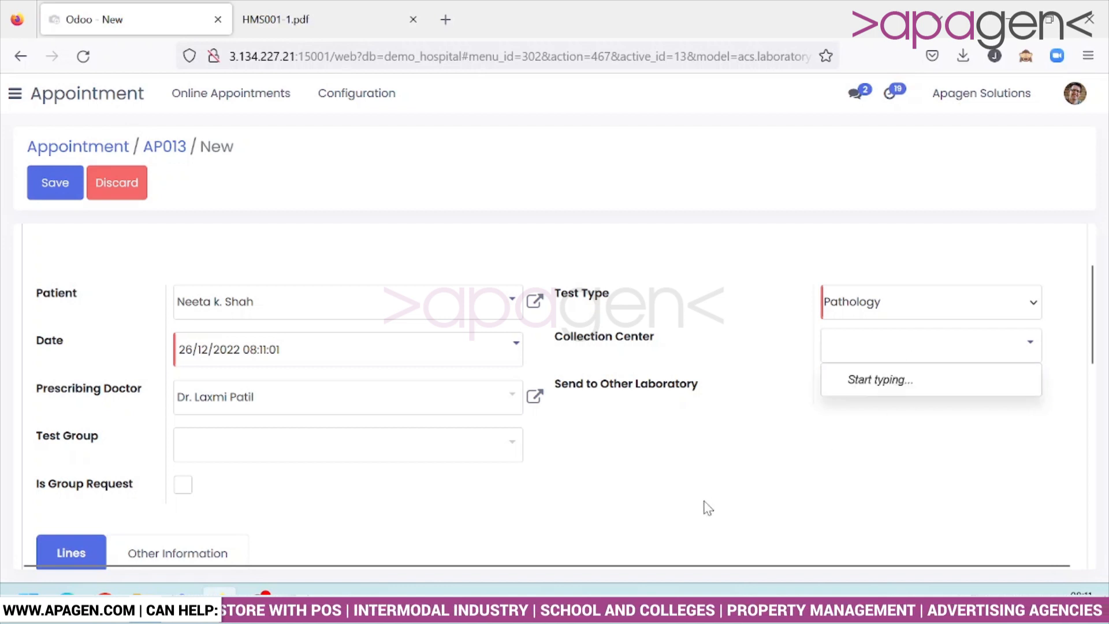
left_click(899, 315)
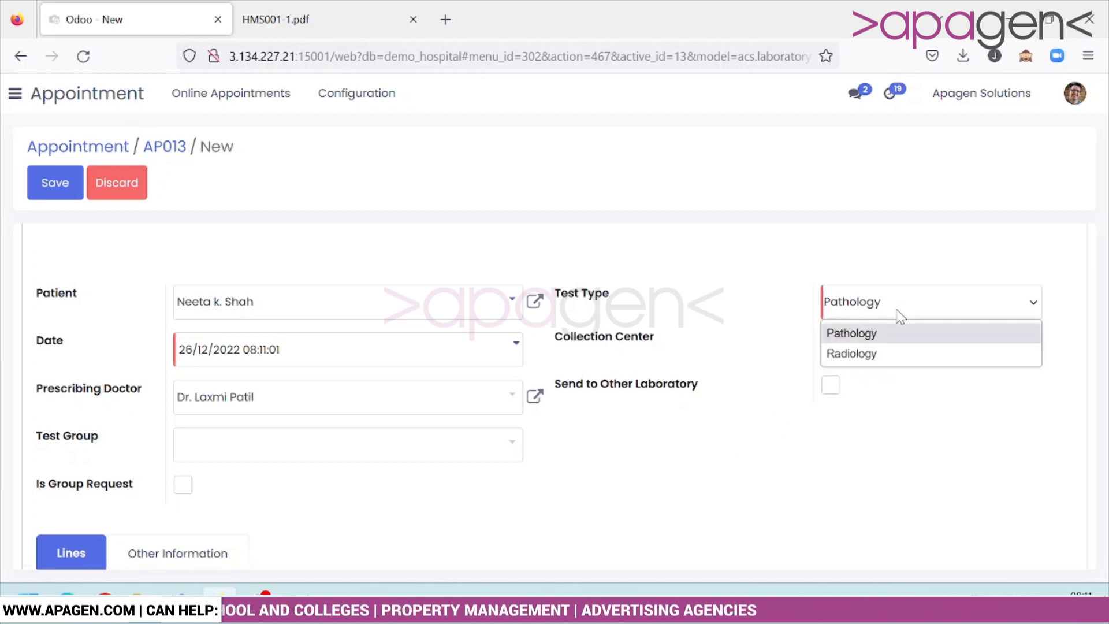
left_click(833, 335)
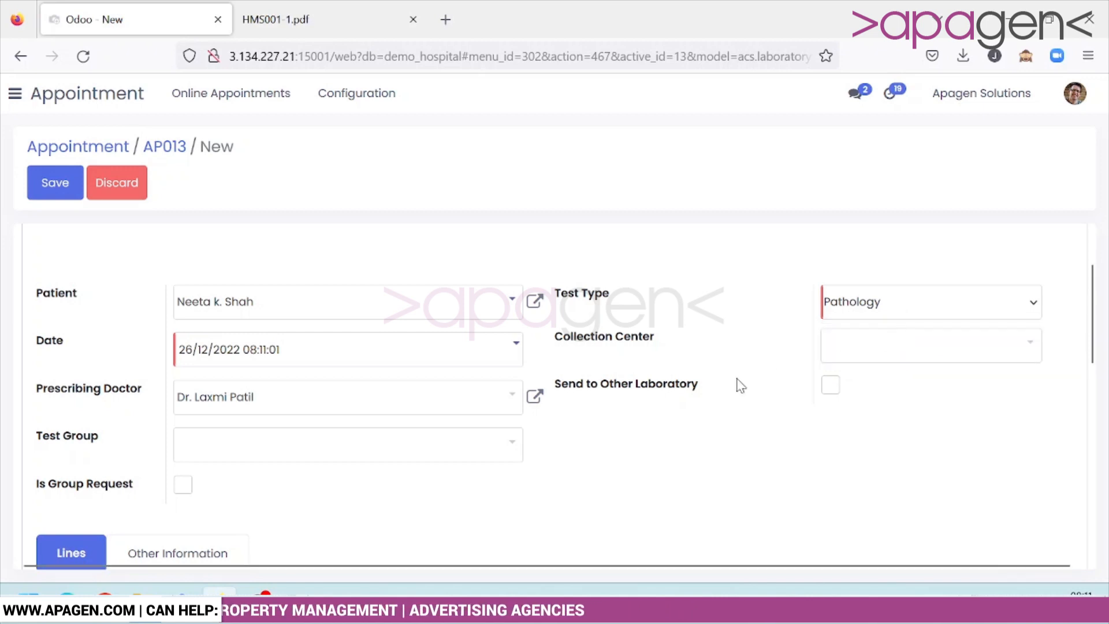
Step: Add the Hemogram [HEMOGRAM] and RBC Count tests as lines of the pathology lab request
scroll(713, 404, "down", 5)
left_click(78, 374)
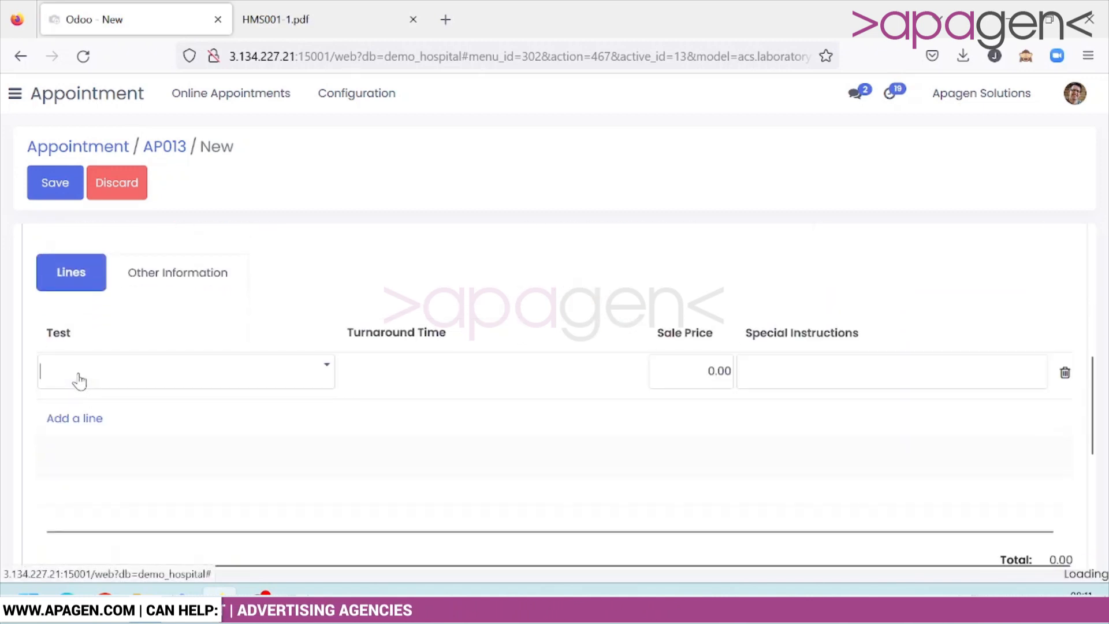
left_click(79, 377)
left_click(102, 408)
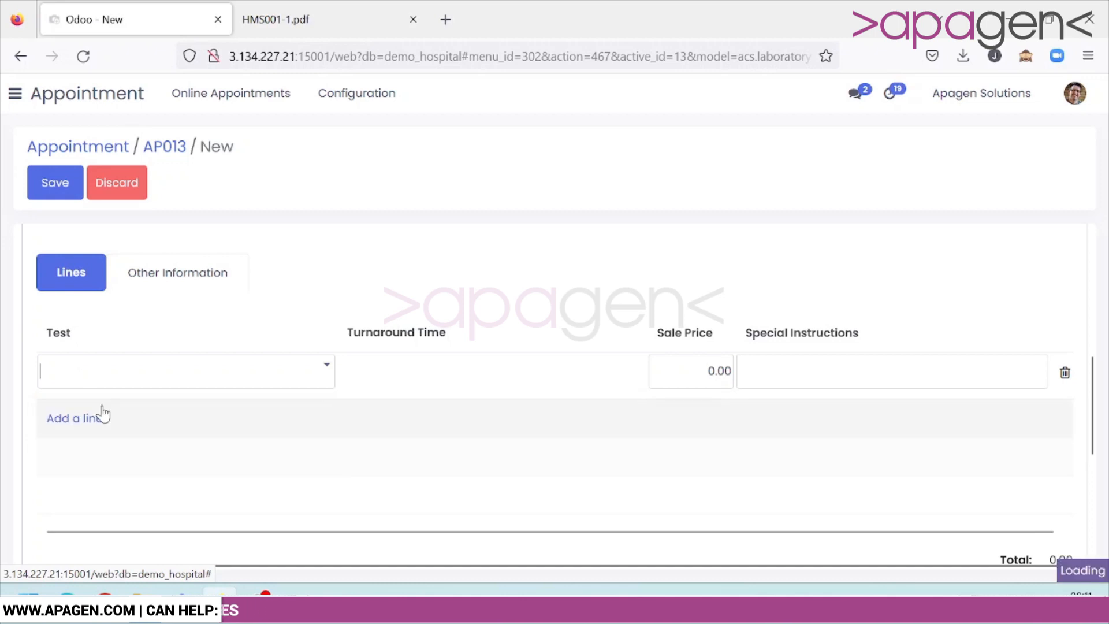
left_click(70, 428)
left_click(70, 424)
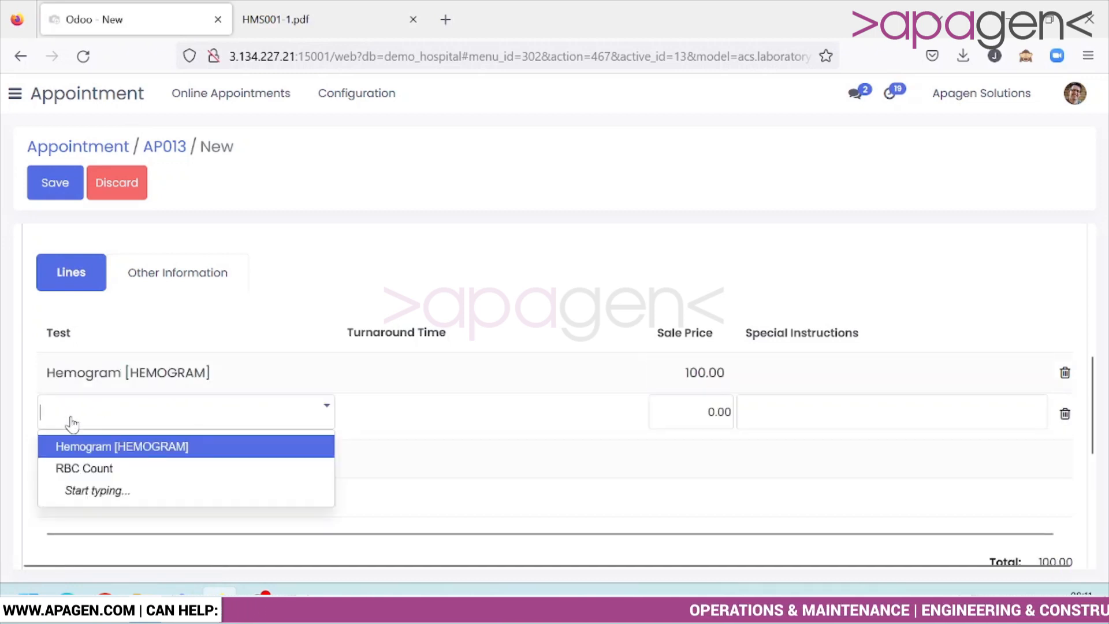
left_click(102, 468)
left_click(573, 275)
scroll(573, 275, "up", 5)
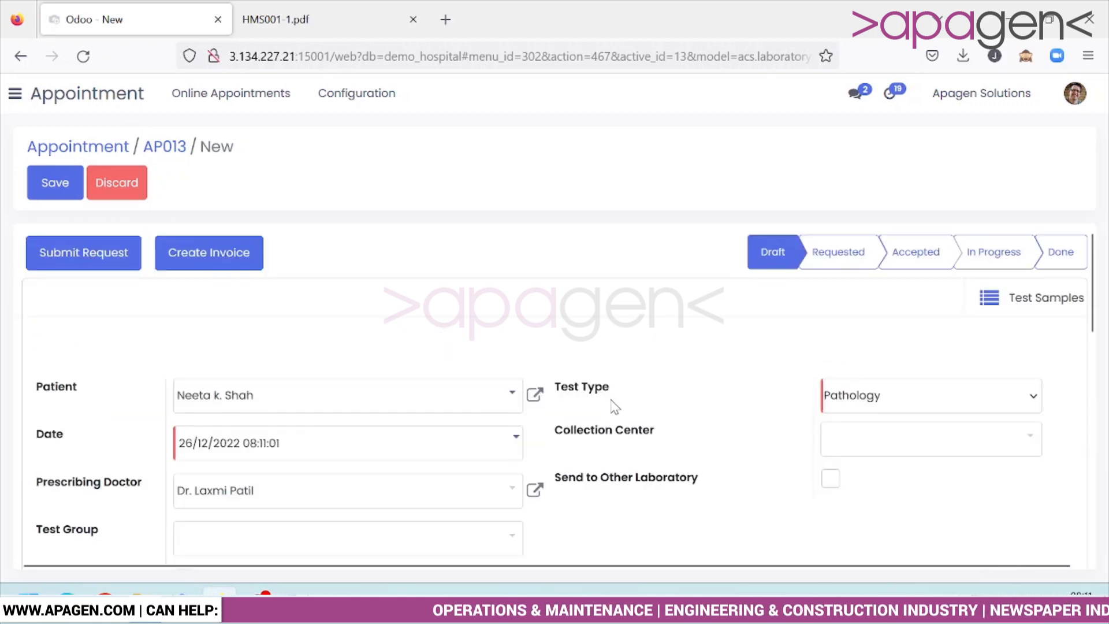
Step: Submit and accept the pathology lab request, and return to the appointment
left_click(75, 260)
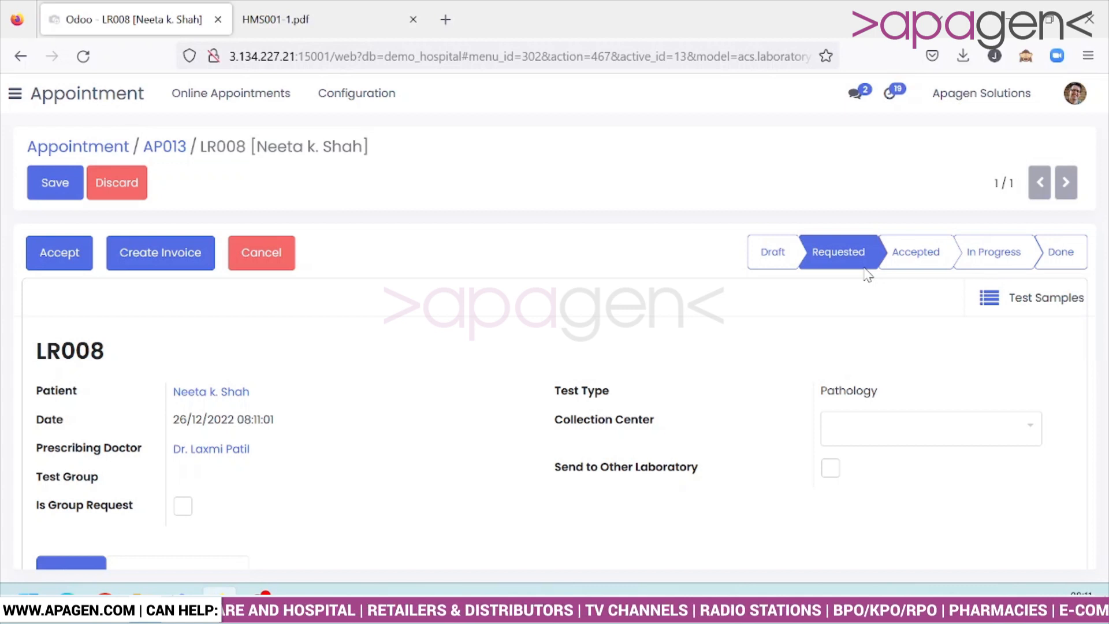
left_click(71, 260)
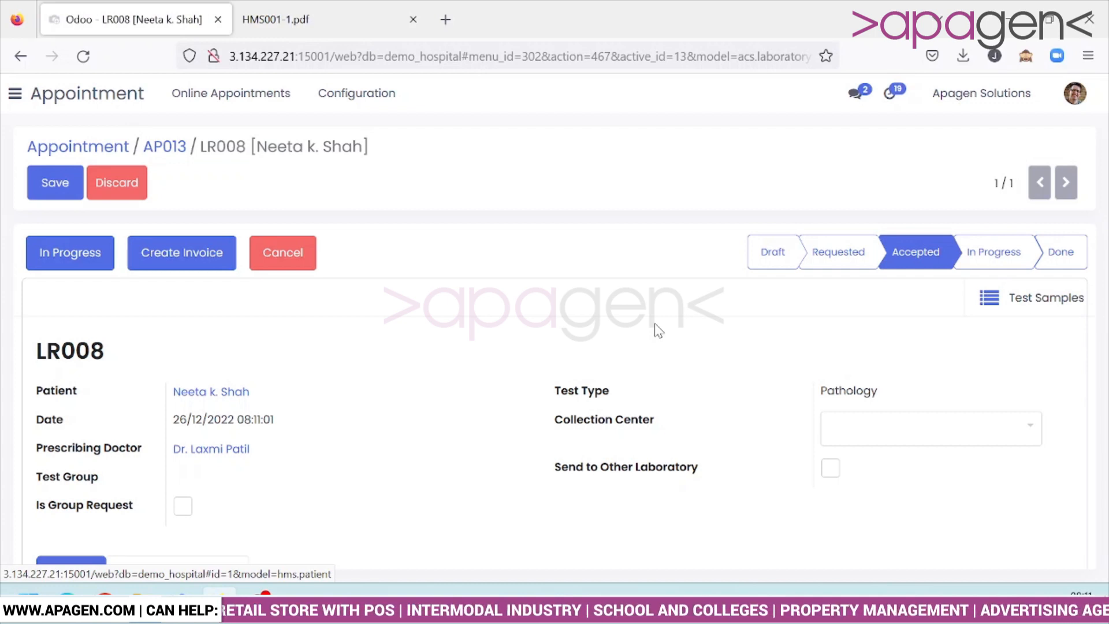
left_click(146, 150)
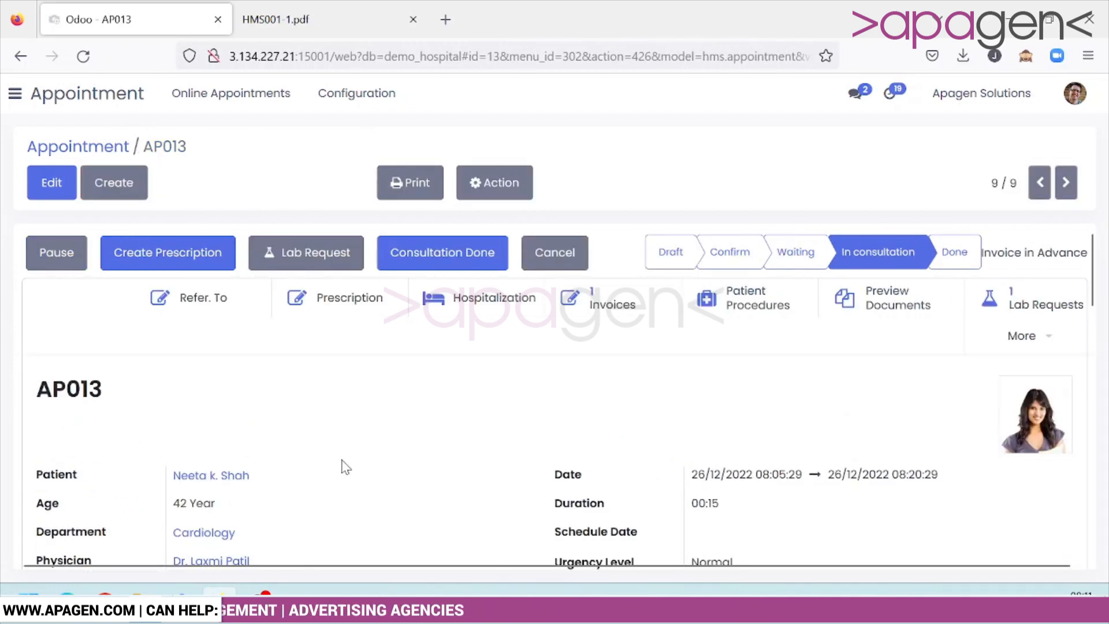
Step: Start another lab request from the appointment with test type Radiology and add the MRI Scan [MRI123] test line
left_click(350, 253)
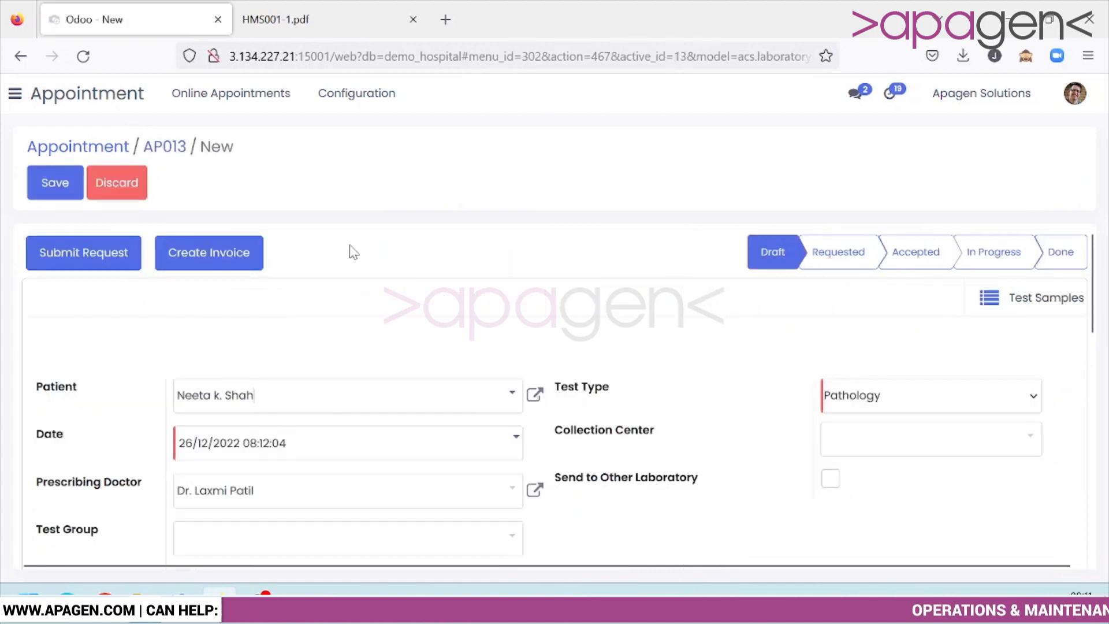
left_click(951, 398)
left_click(923, 447)
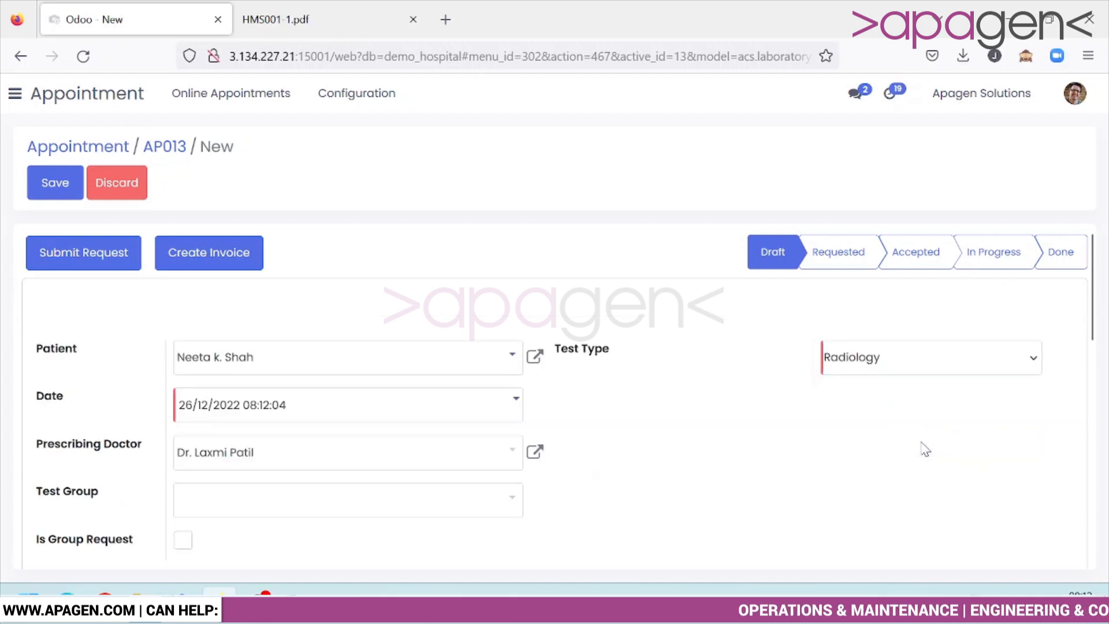
scroll(738, 433, "down", 6)
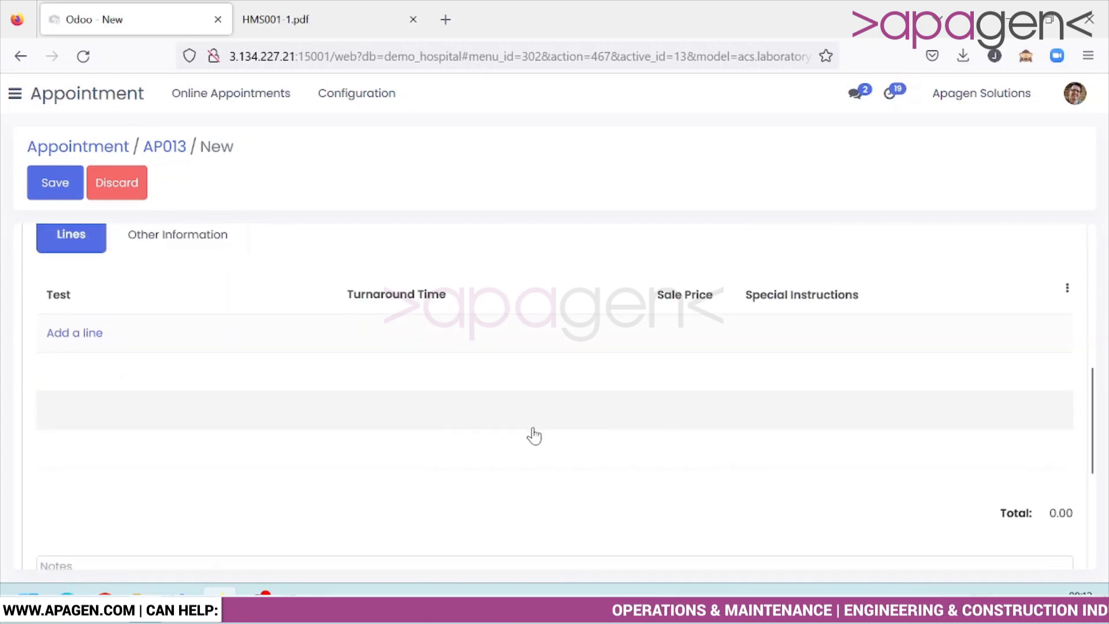
left_click(84, 335)
left_click(83, 337)
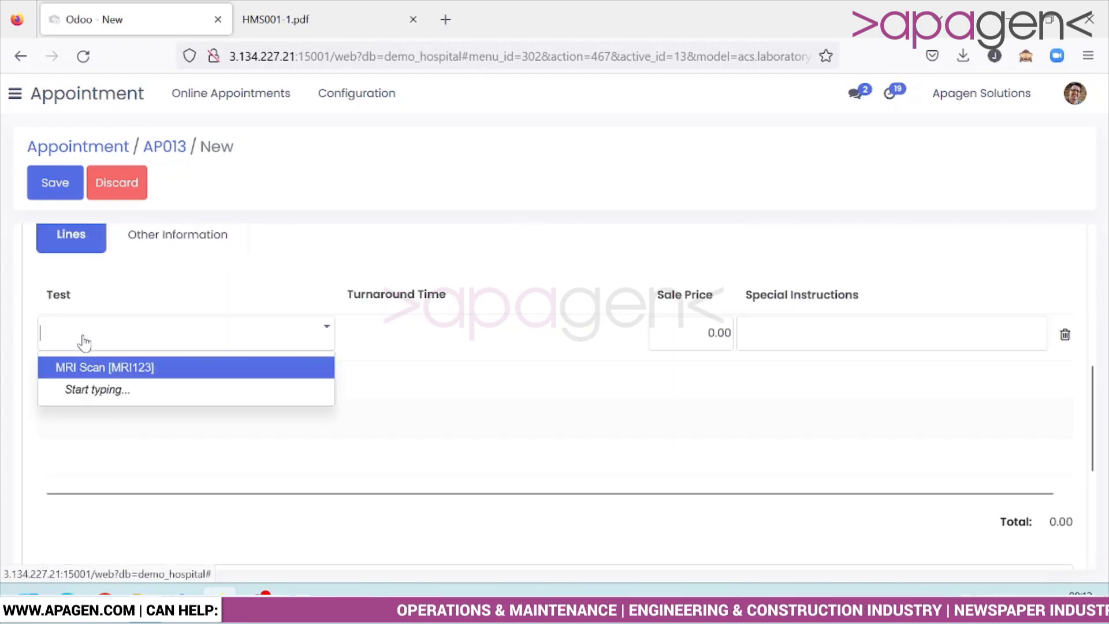
left_click(96, 366)
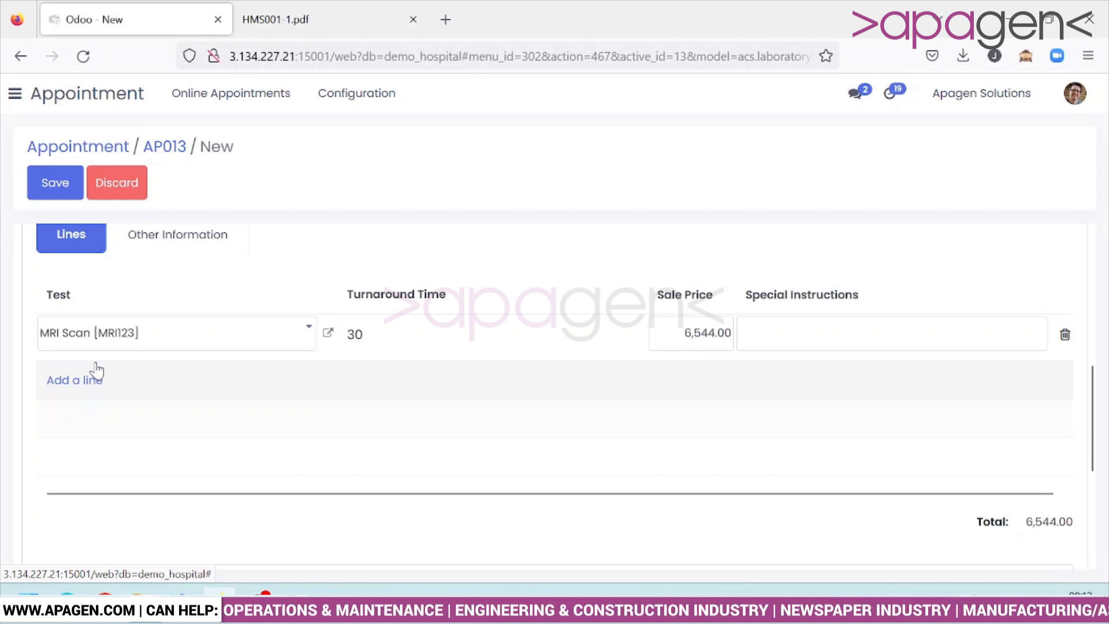
Step: Submit and accept the radiology request, and return to the appointment
scroll(110, 381, "up", 6)
left_click(101, 258)
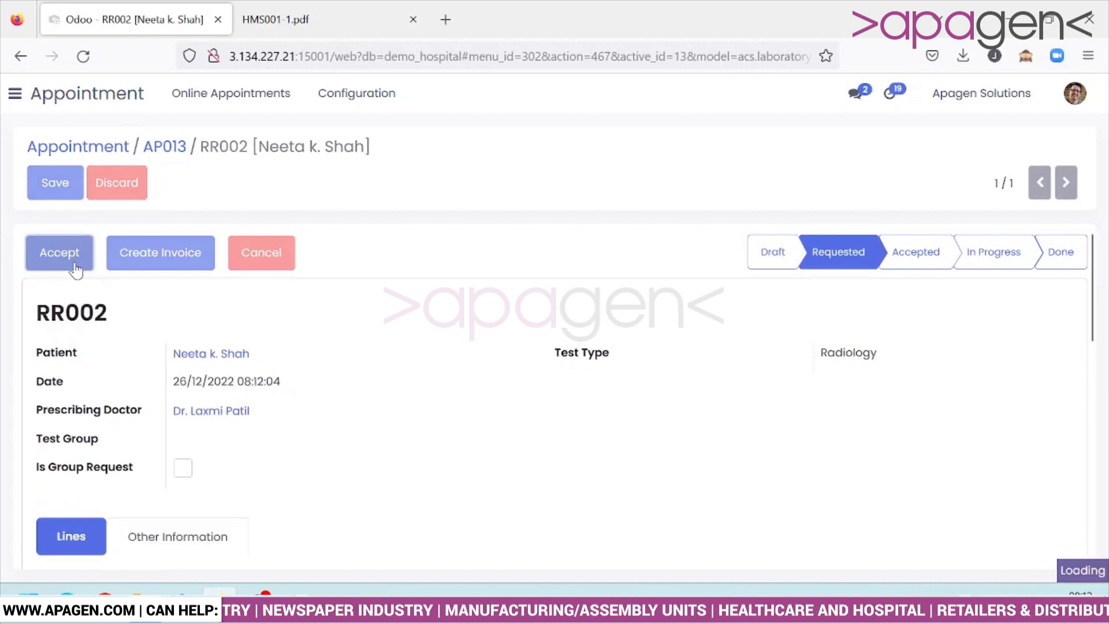
left_click(75, 266)
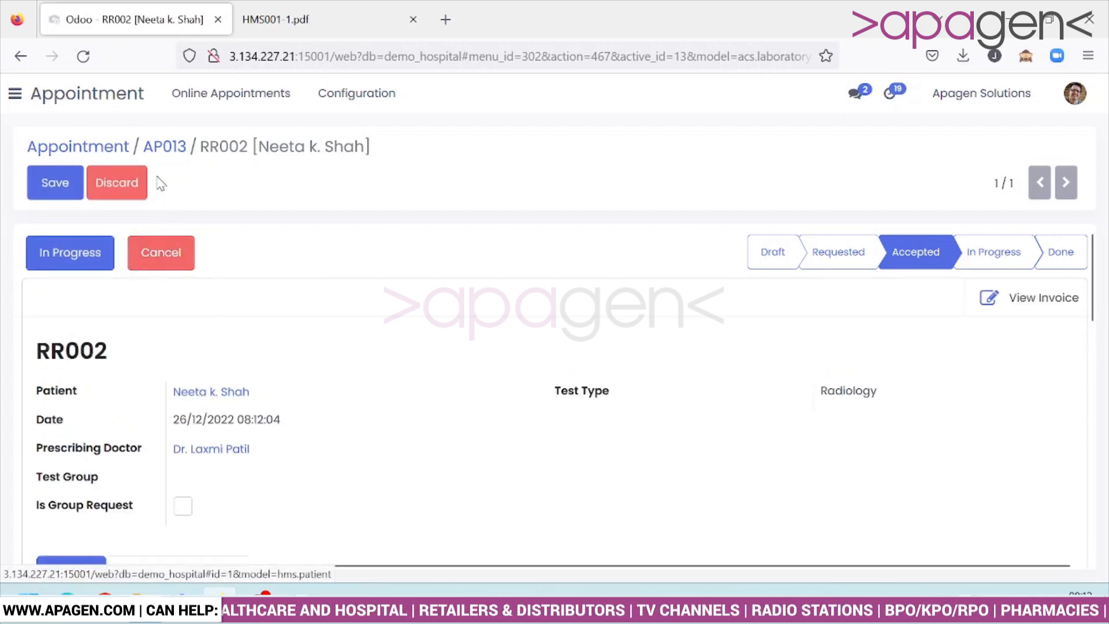
left_click(154, 148)
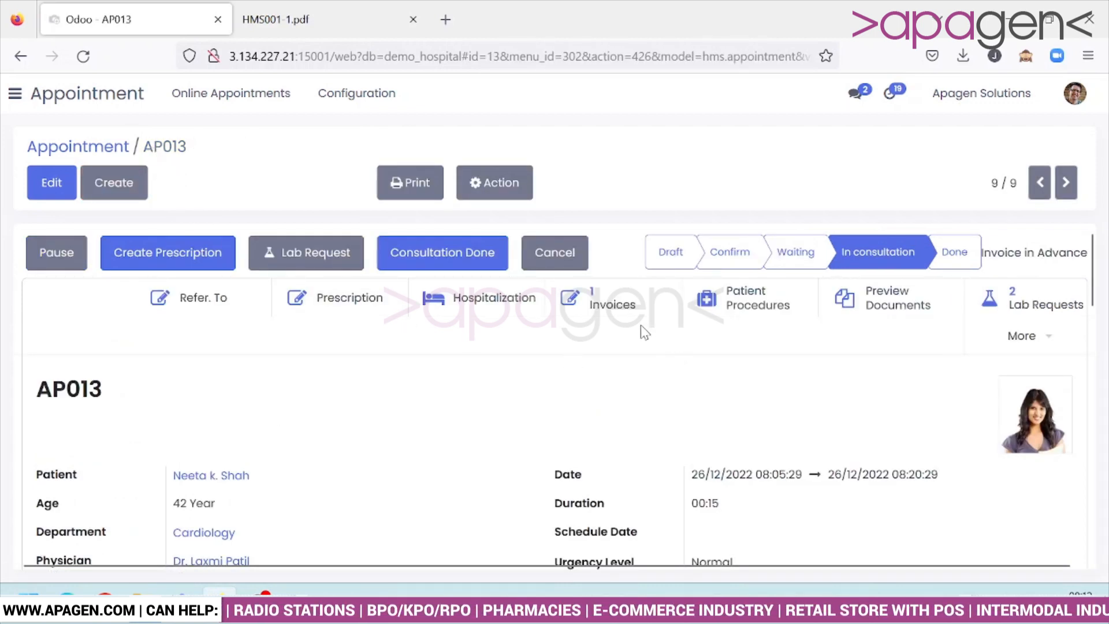
Step: View the appointment's list of lab requests and open the pathology request LR008
left_click(1006, 303)
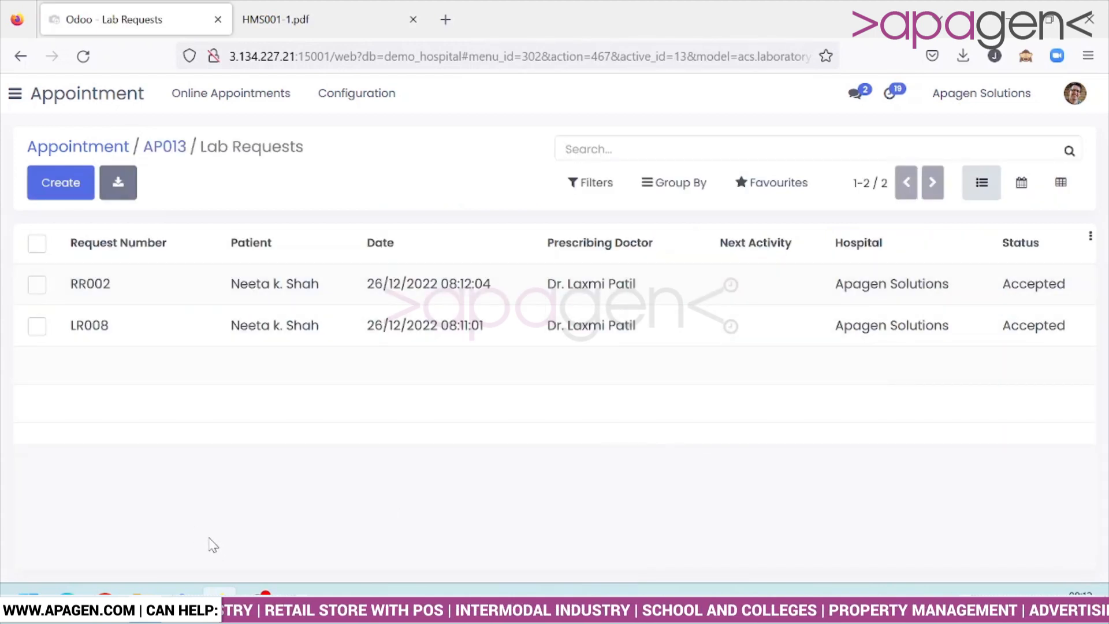
left_click(249, 329)
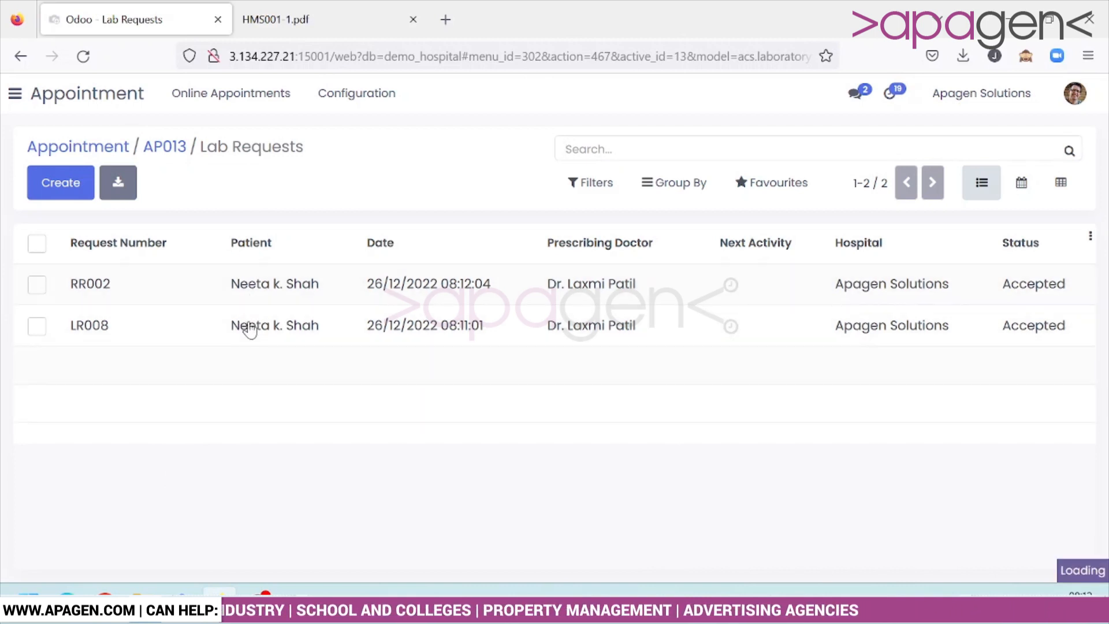
Step: Return from the lab request to appointment AP013 and mark its consultation as done
left_click(209, 261)
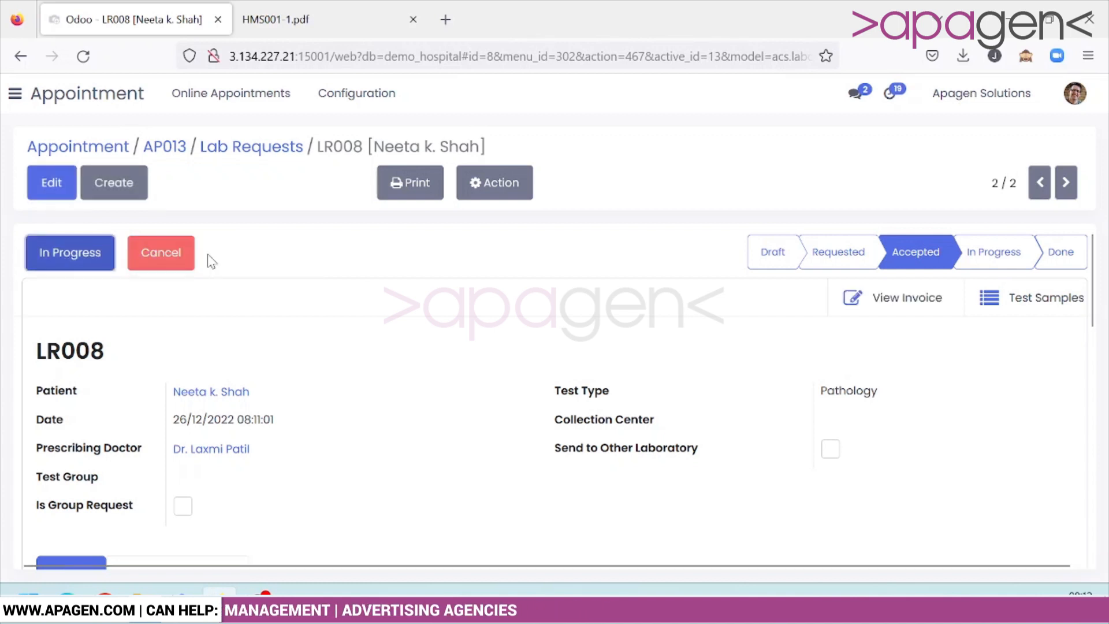
left_click(252, 148)
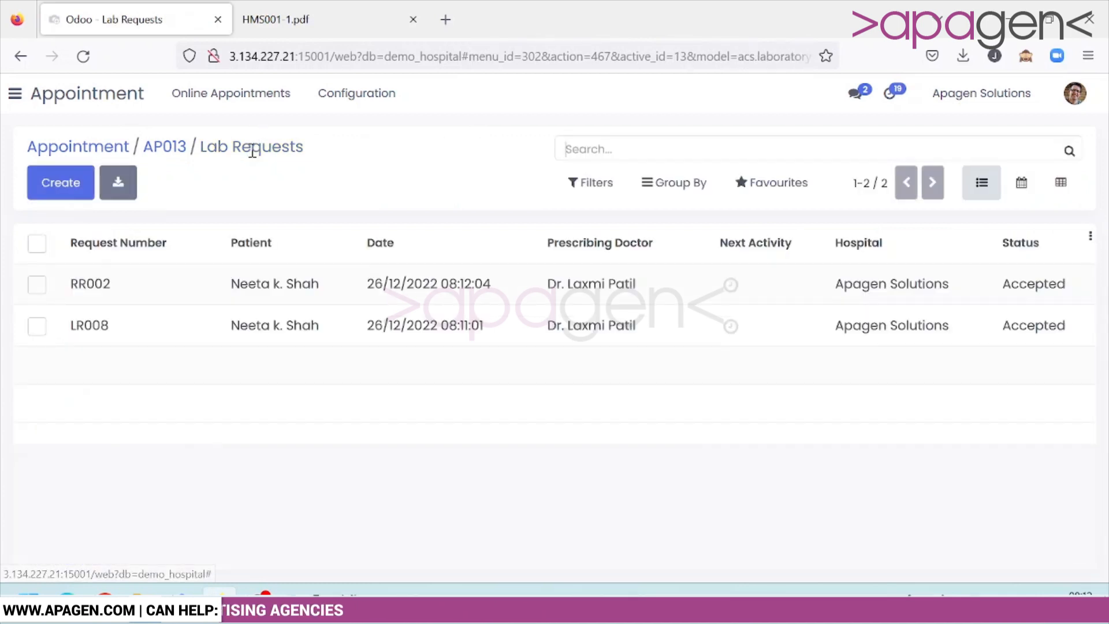
left_click(164, 149)
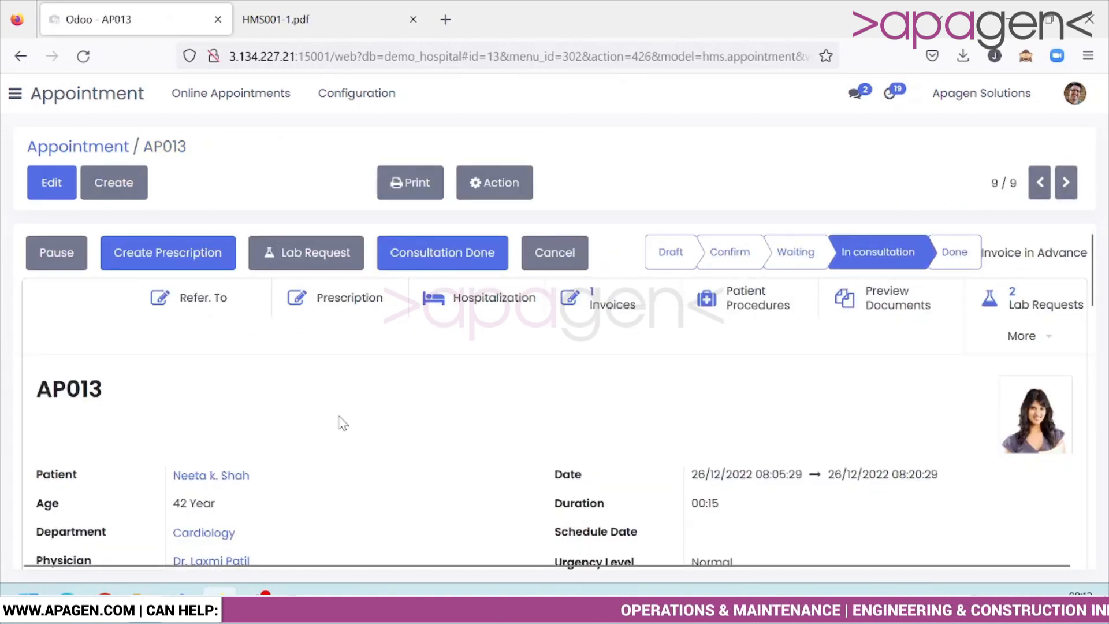
left_click(475, 267)
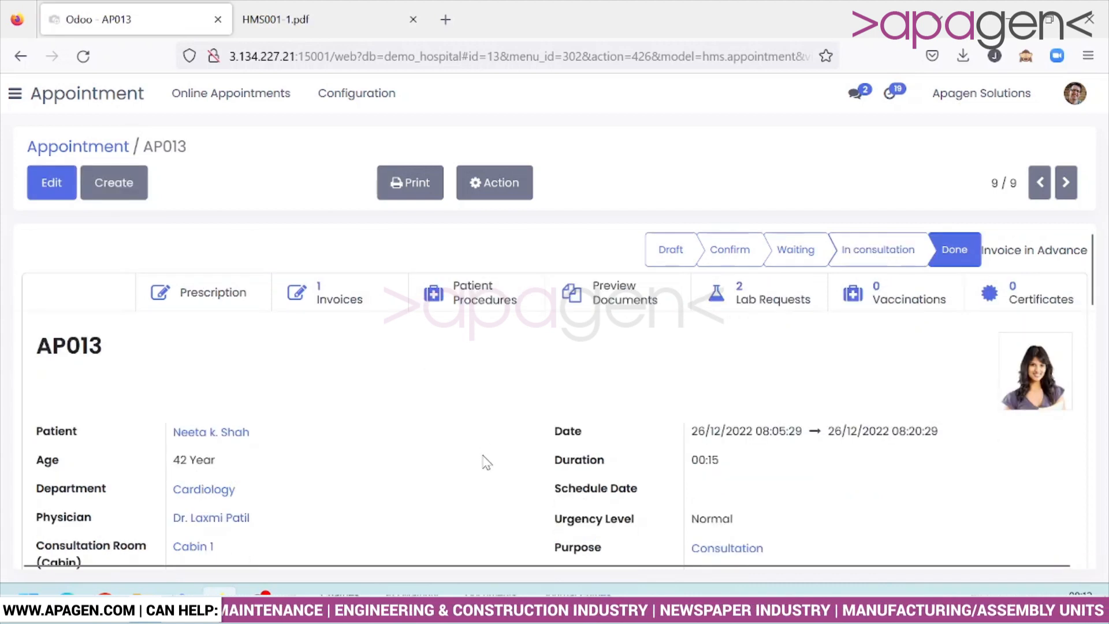
scroll(488, 413, "down", 5)
scroll(488, 414, "up", 5)
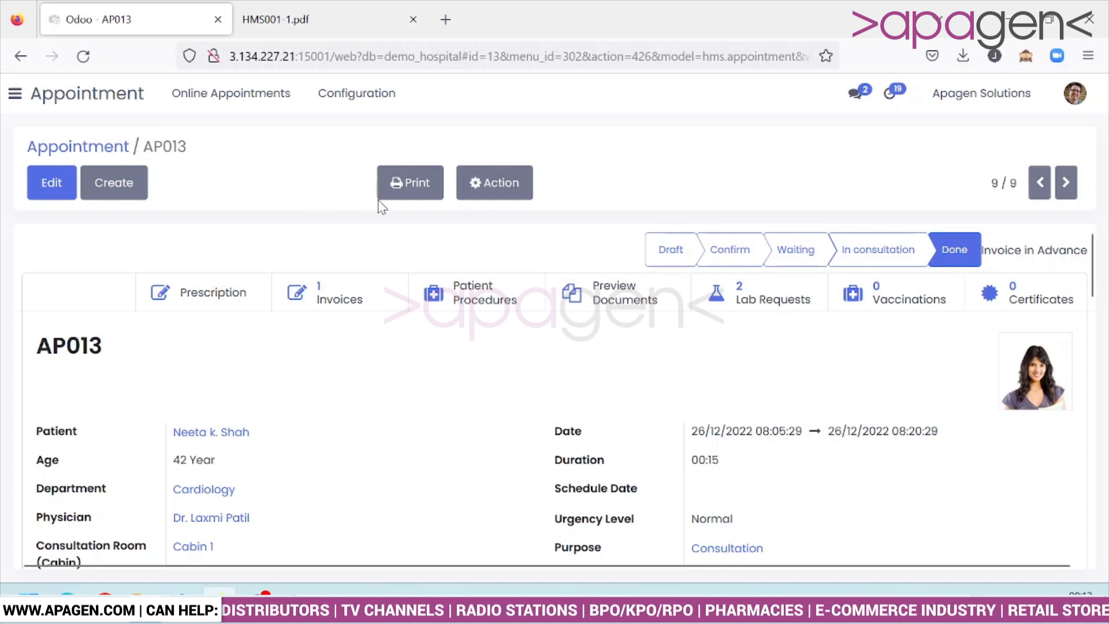
Step: Print the appointment's Medical Advice report and read through the prescribed medicines down to the doctor's signature
left_click(397, 182)
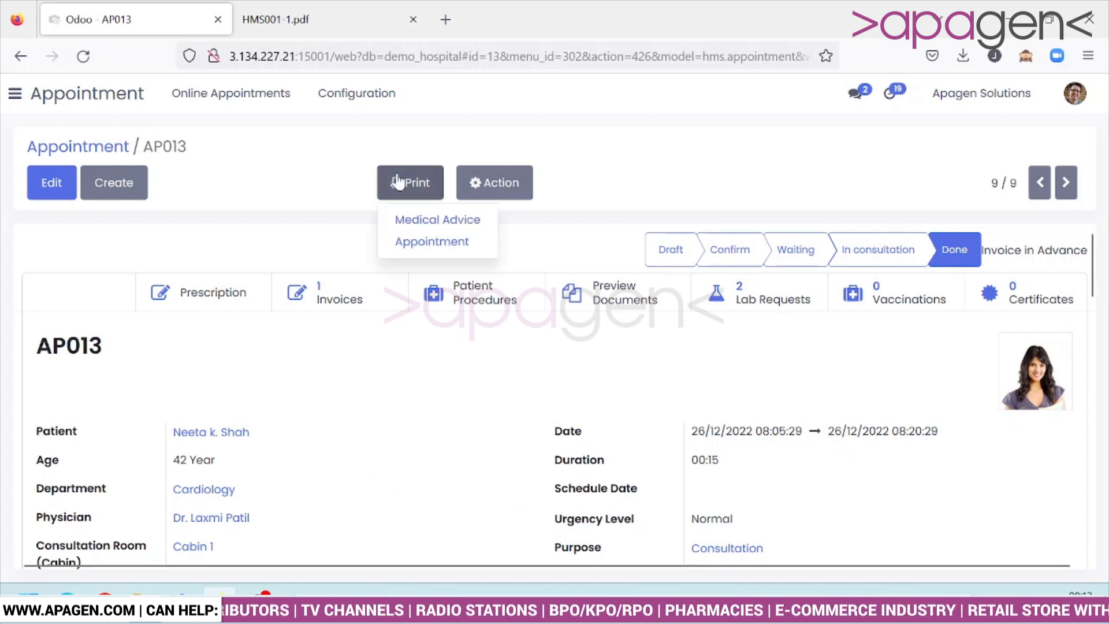
left_click(432, 227)
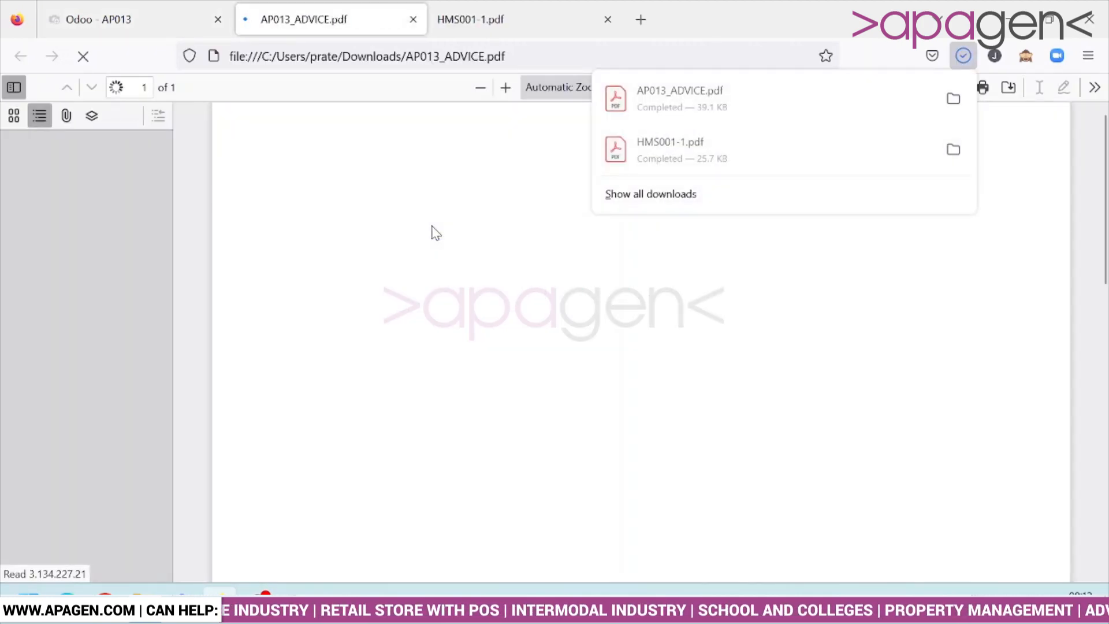
double_click(1007, 324)
scroll(1008, 327, "down", 2)
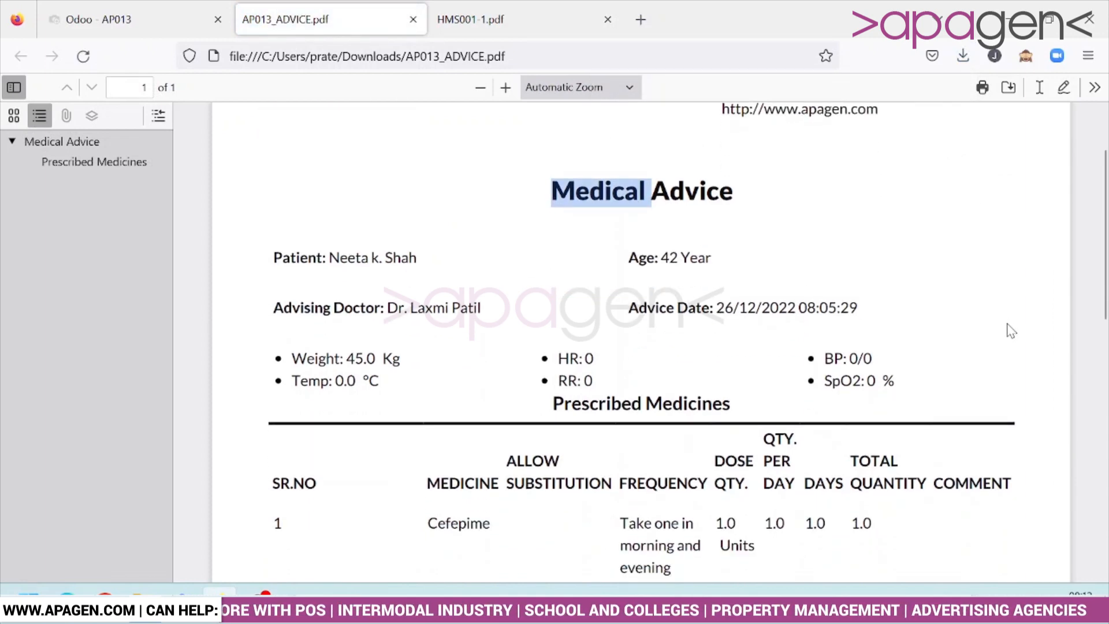
scroll(1011, 330, "down", 10)
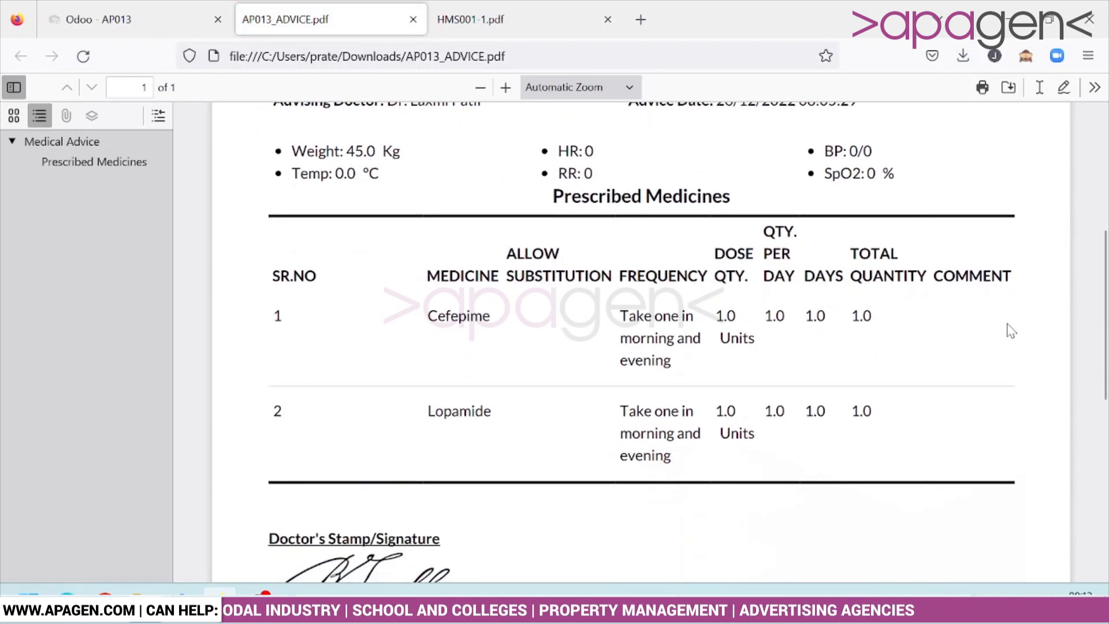
Step: Go back to appointment AP013, print its Appointment report and look through the PDF
left_click(166, 16)
left_click(428, 245)
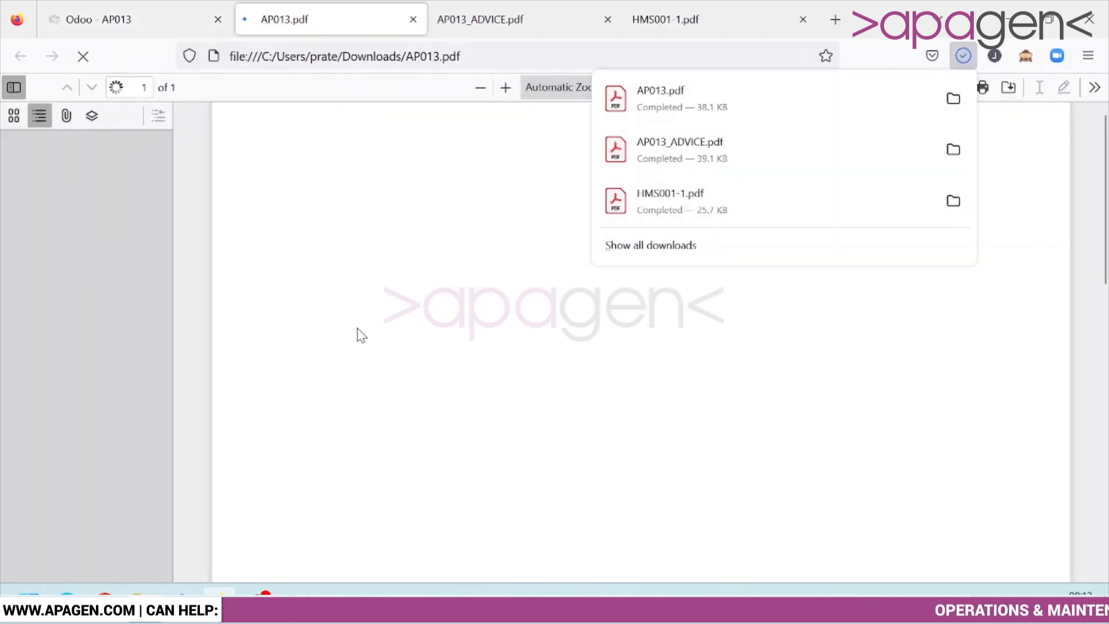
left_click(1, 370)
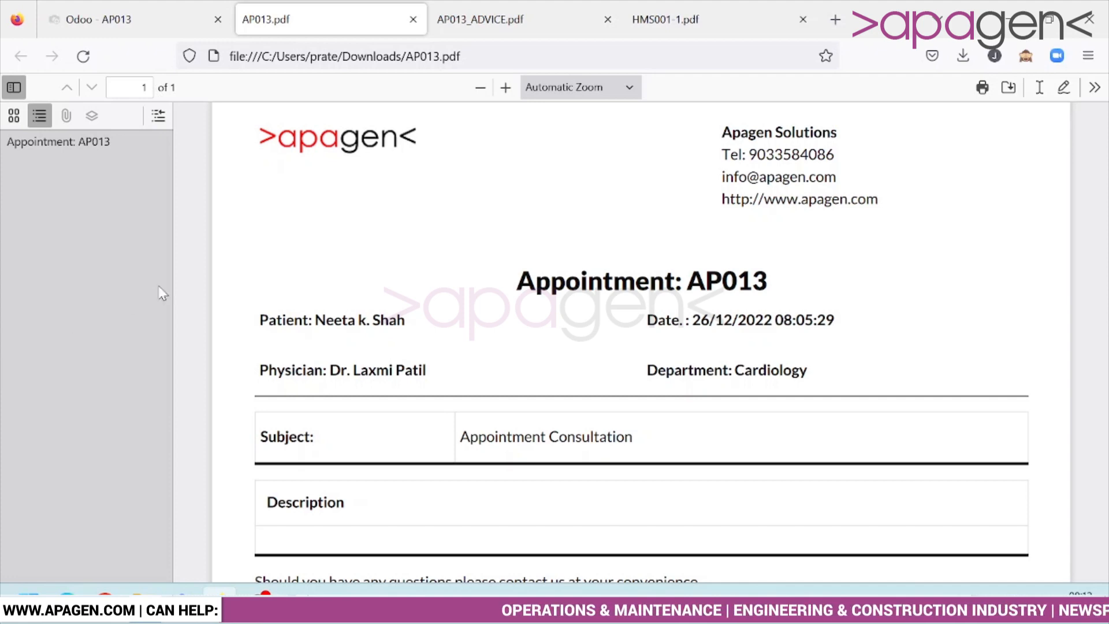
scroll(410, 427, "down", 5)
scroll(424, 391, "up", 5)
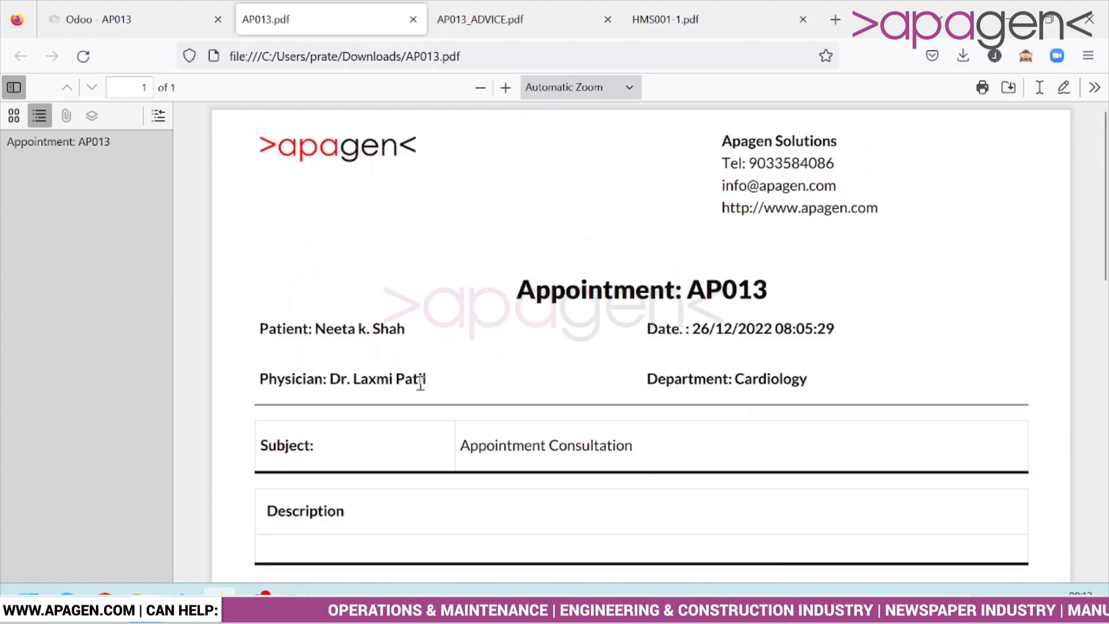
Step: Go to the Prescription module, remove the Today's Prescription filter from the orders and open prescription PRO009
left_click(155, 12)
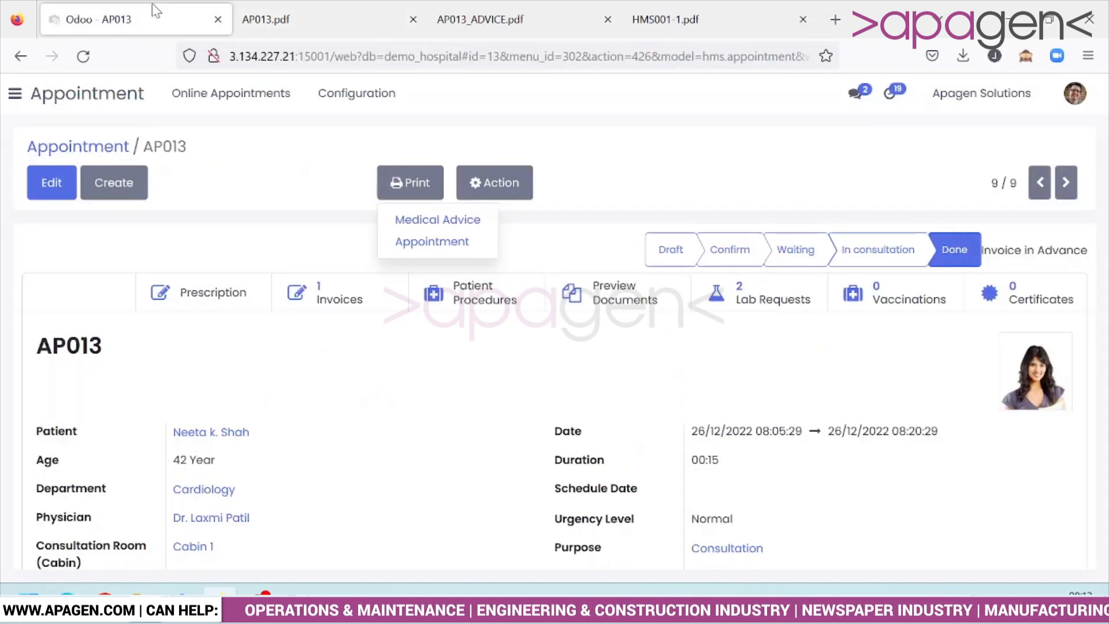
left_click(13, 95)
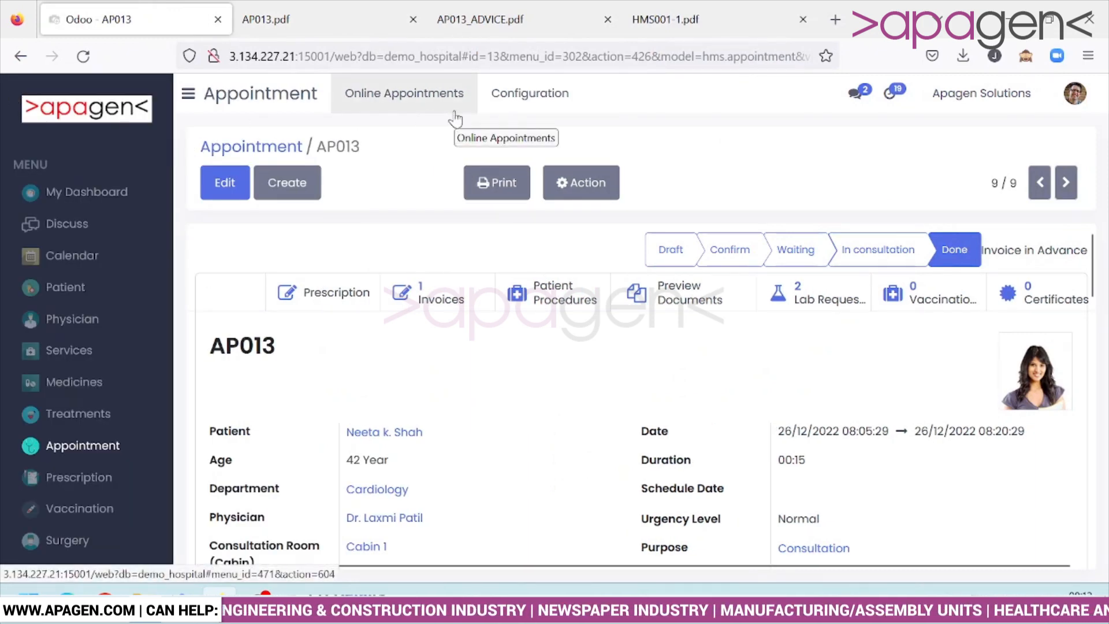
scroll(137, 402, "down", 2)
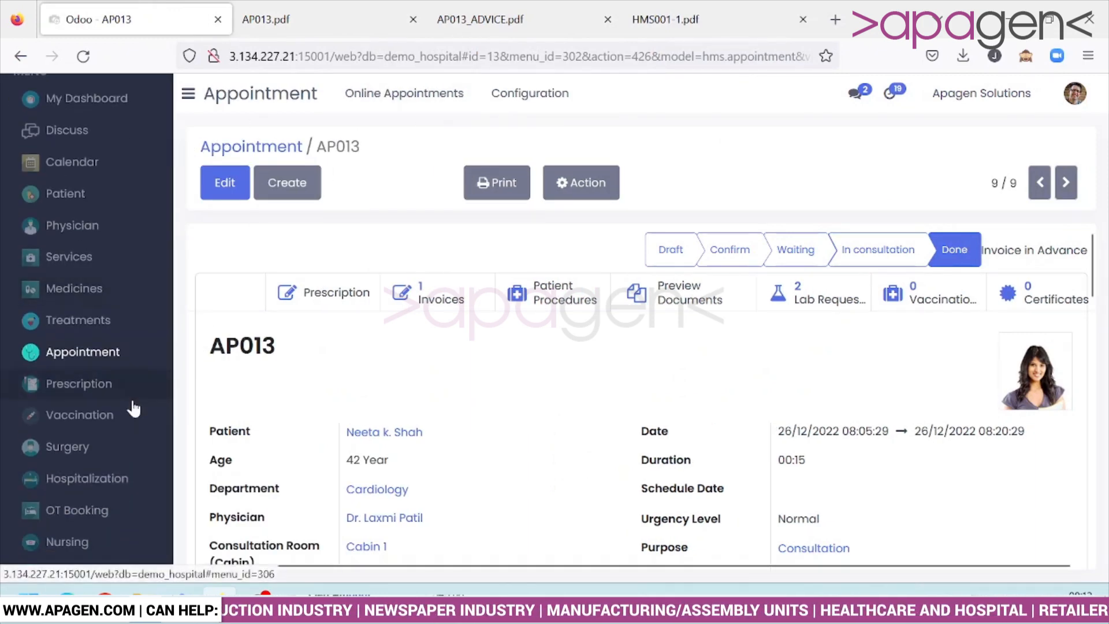
left_click(117, 397)
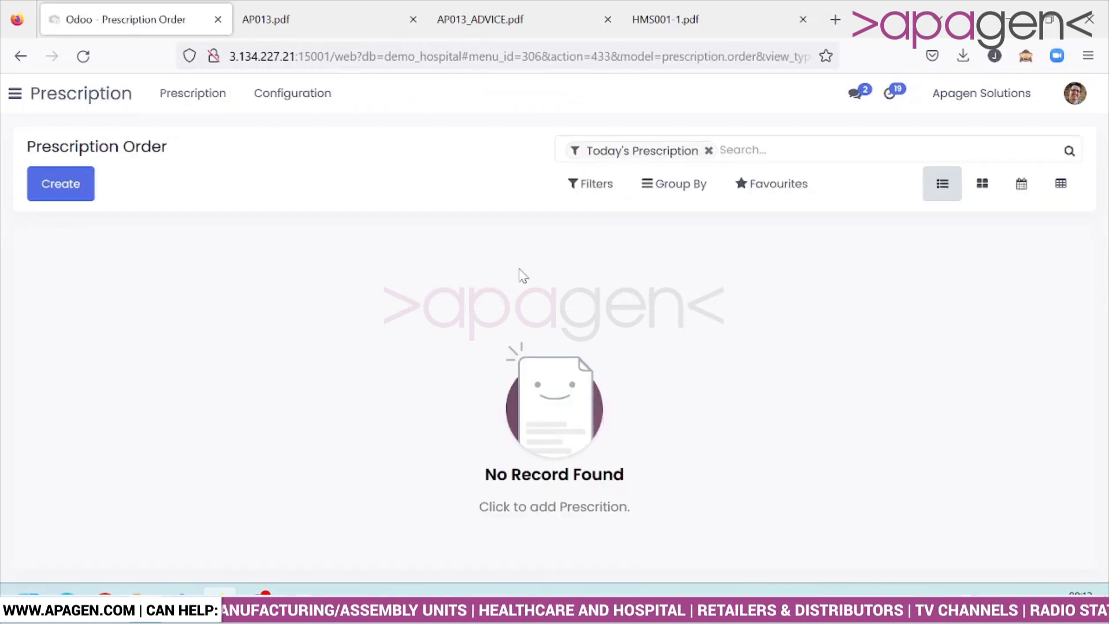
left_click(709, 151)
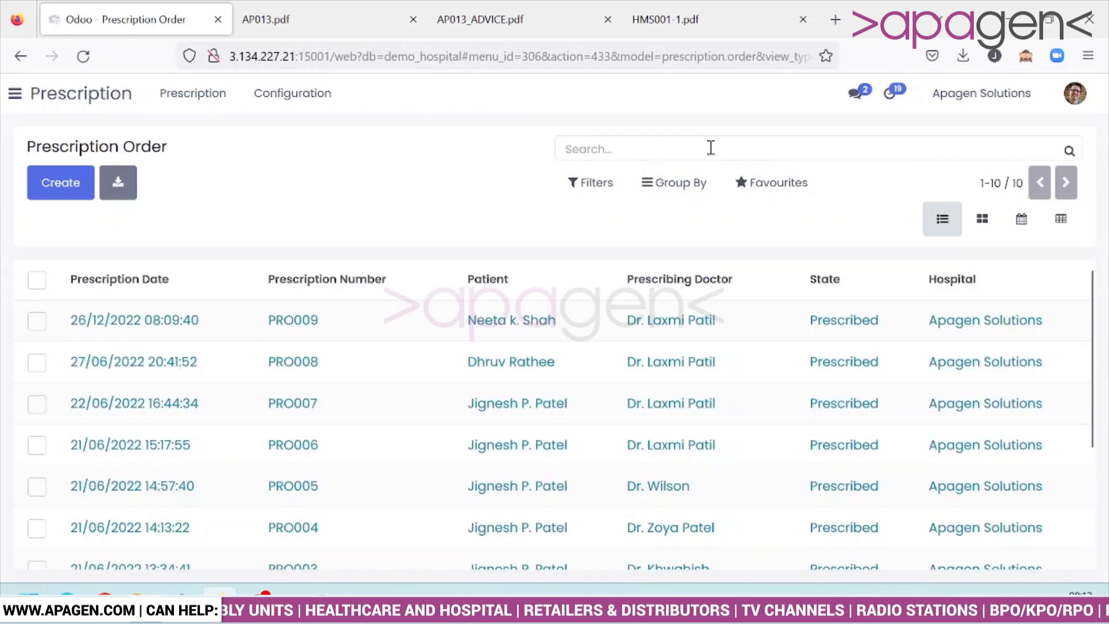
left_click(398, 338)
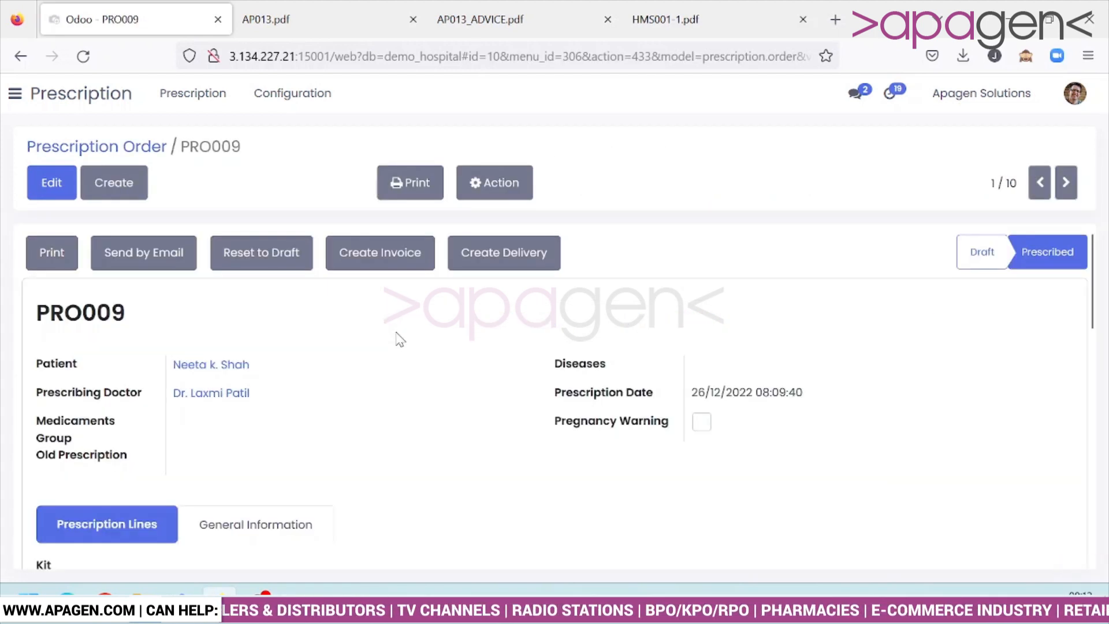
Step: Print the Prescription Order report for PRO009, read through the PDF and return to the prescription record
left_click(424, 191)
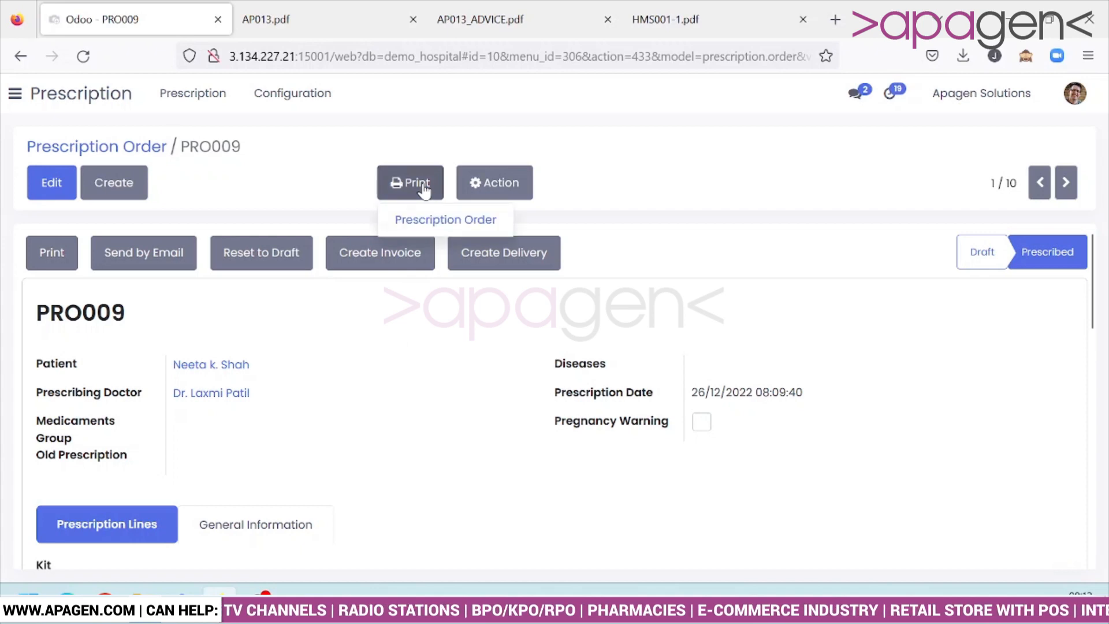
left_click(435, 231)
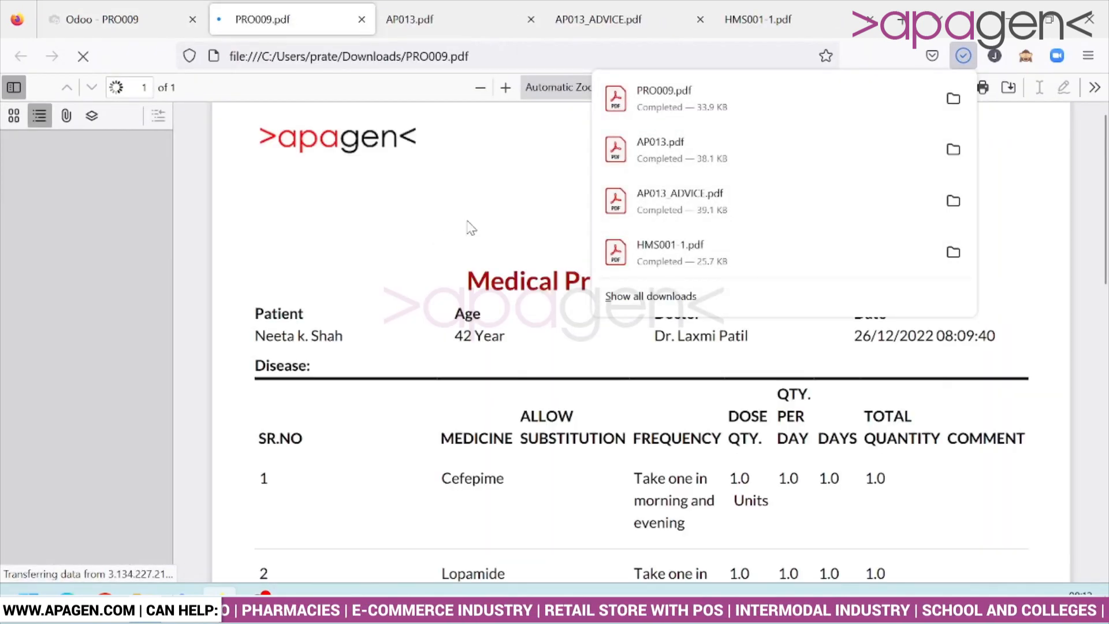
left_click(16, 309)
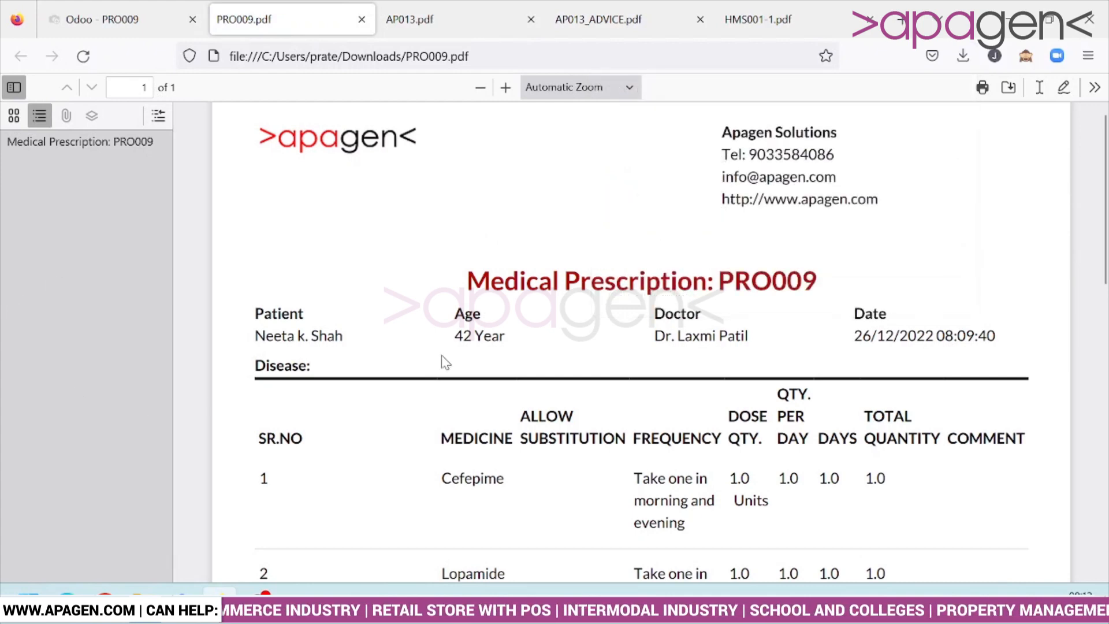
scroll(441, 352, "down", 3)
scroll(511, 279, "down", 3)
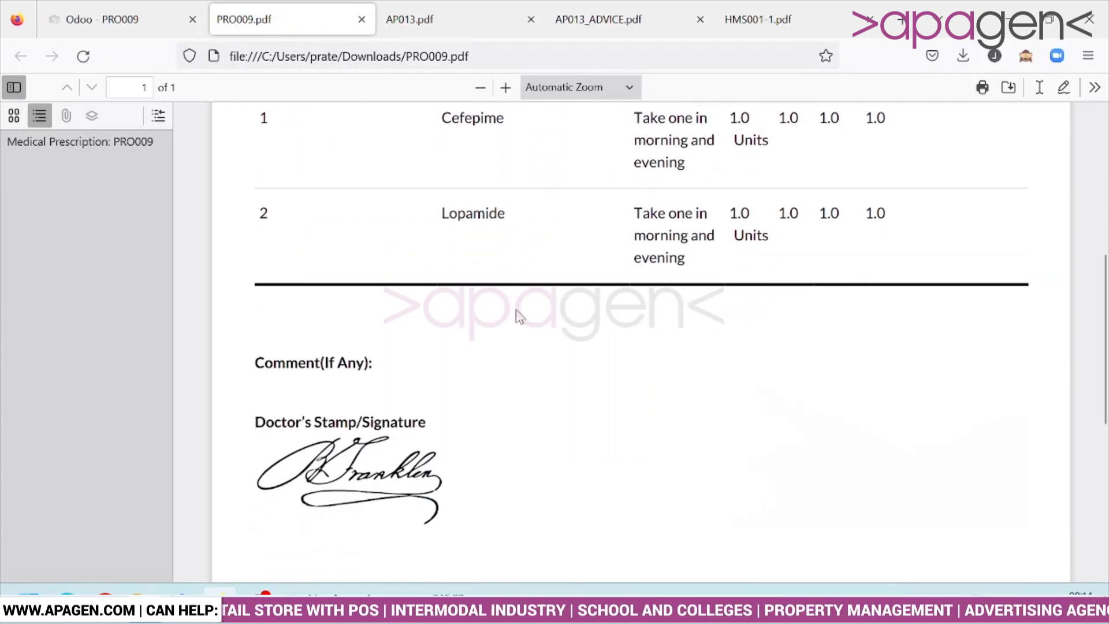
scroll(518, 316, "up", 2)
left_click(101, 19)
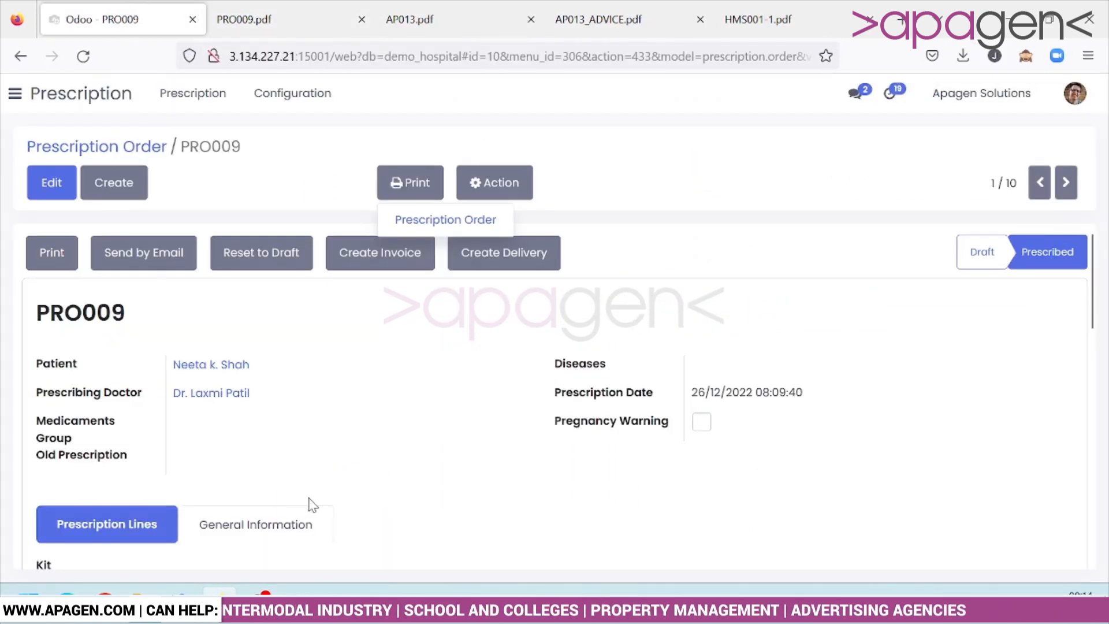
left_click(380, 402)
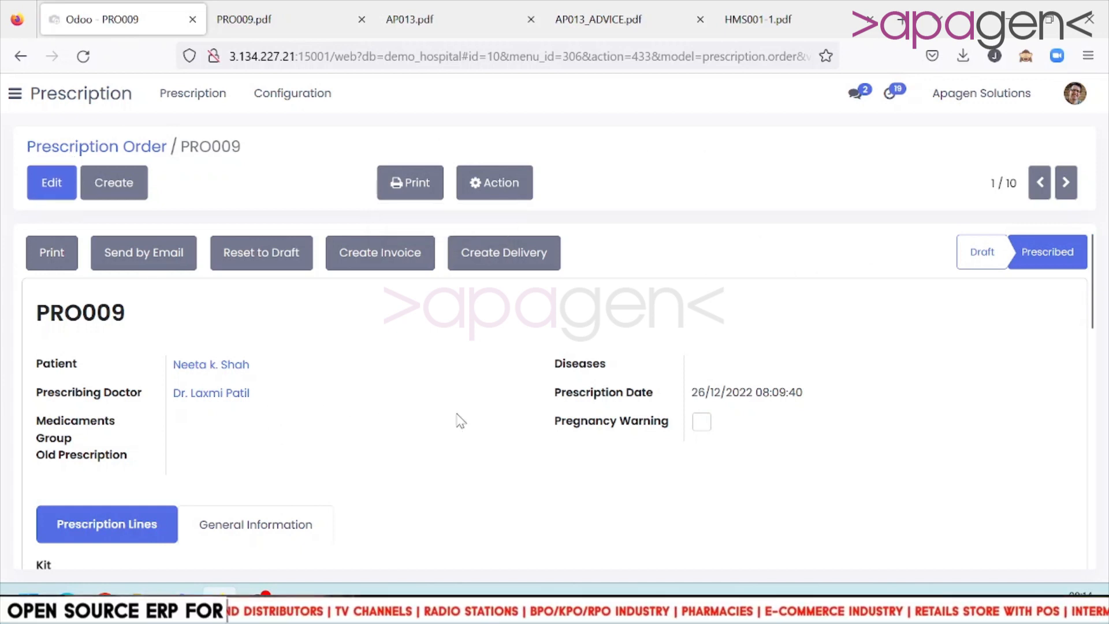
Step: Create an invoice from prescription PRO009 and review its medicine lines and amounts
left_click(416, 260)
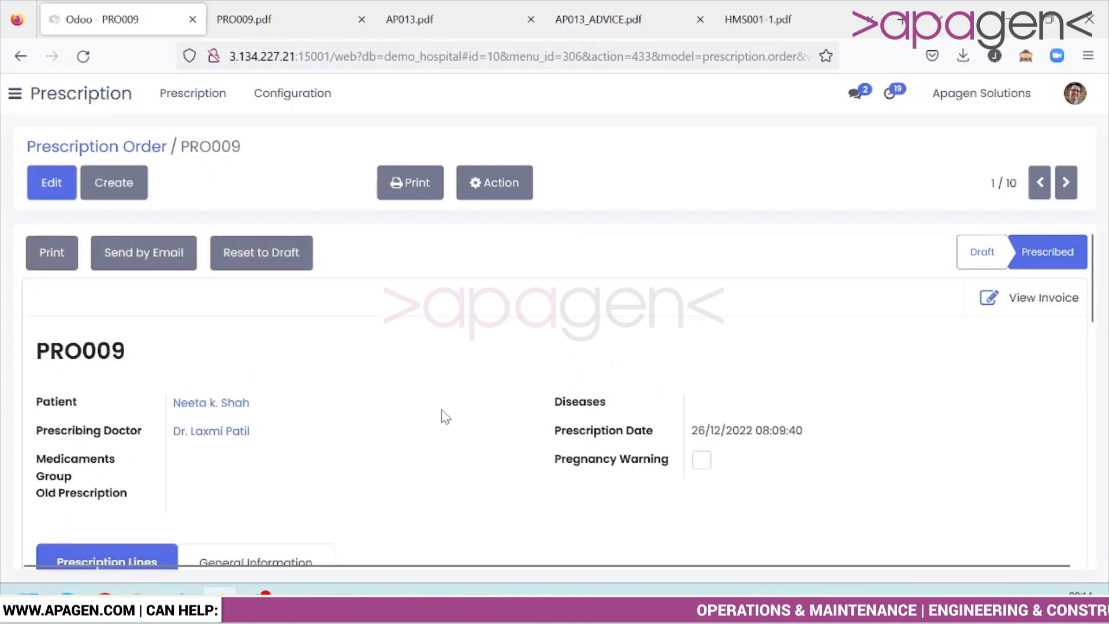
scroll(445, 417, "down", 6)
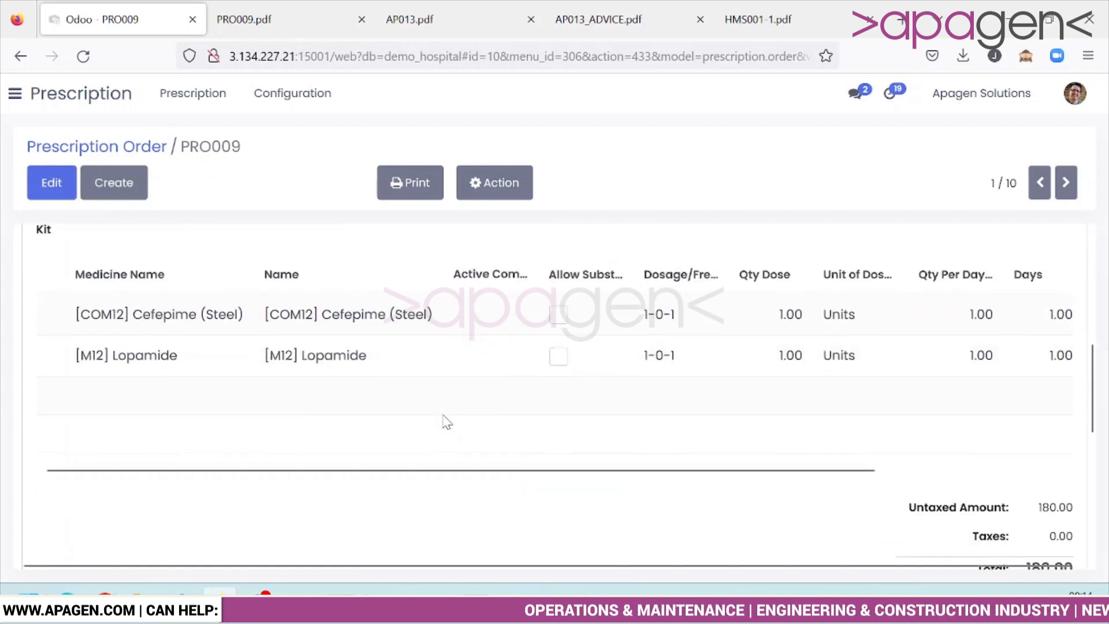
scroll(444, 423, "up", 6)
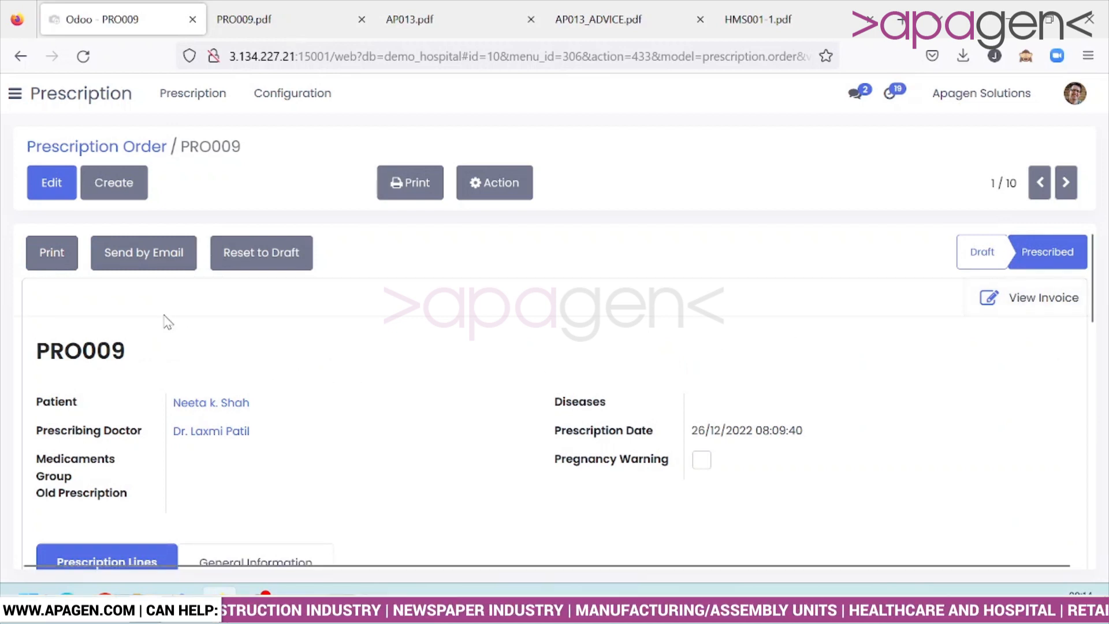
scroll(586, 428, "down", 3)
scroll(562, 441, "up", 2)
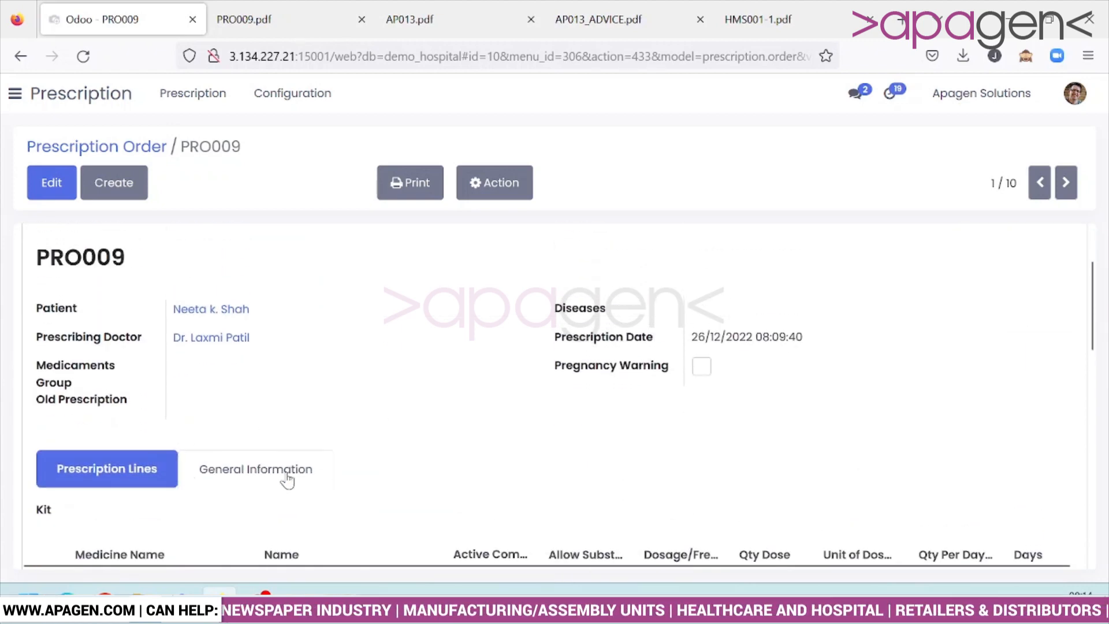
Step: Examine the prescription's General Information, including the linked appointment, invoice, delivery and insurance fields
left_click(296, 478)
scroll(297, 480, "down", 5)
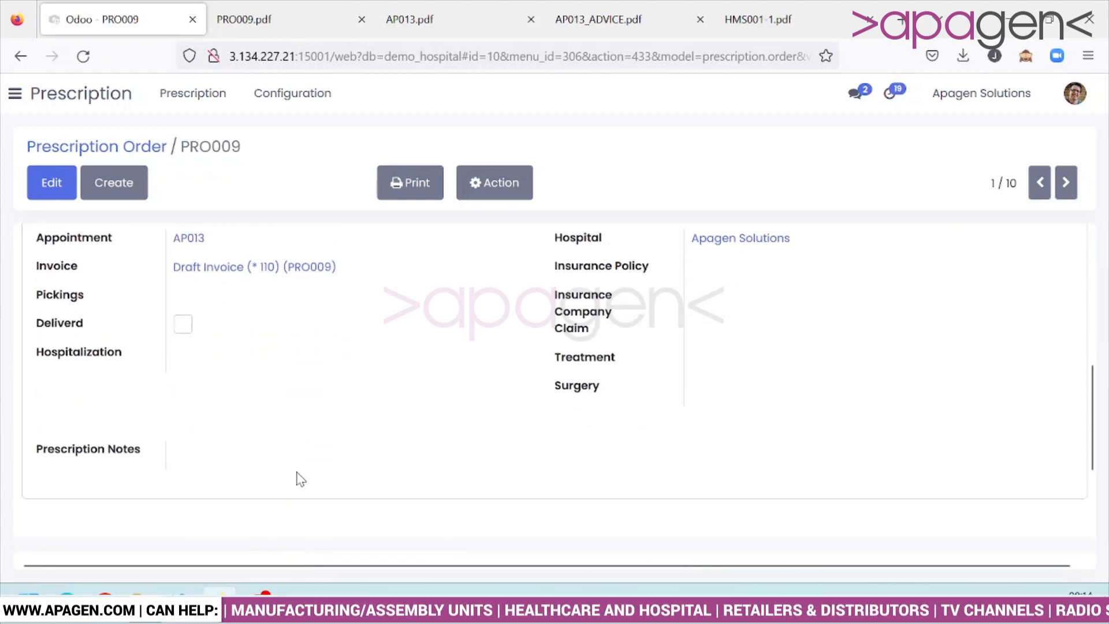
scroll(298, 478, "up", 4)
scroll(295, 478, "down", 3)
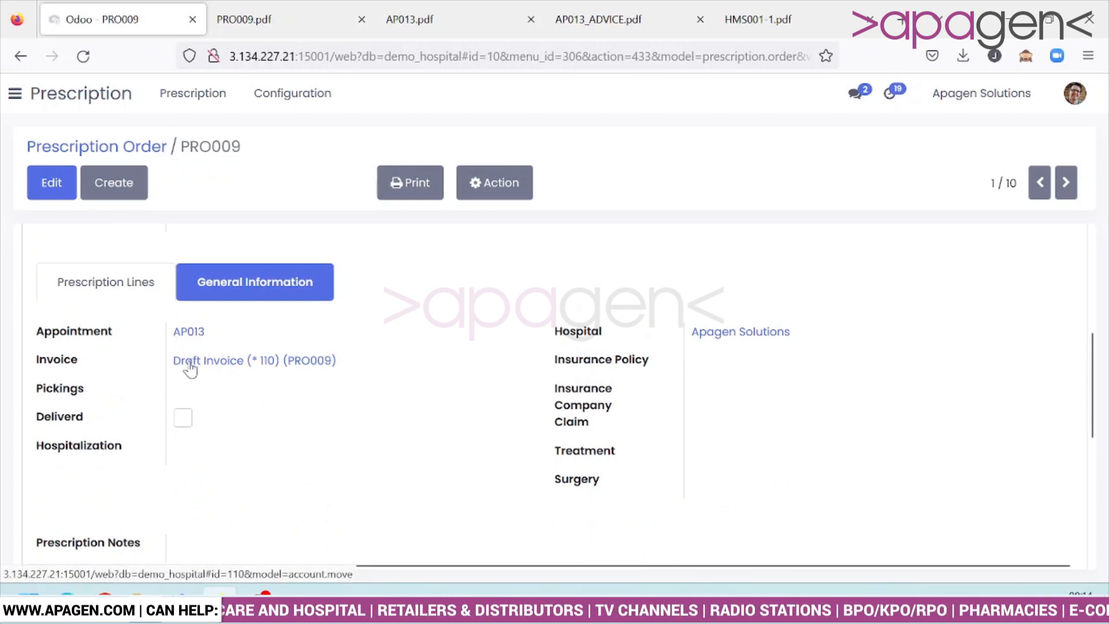
scroll(225, 433, "up", 4)
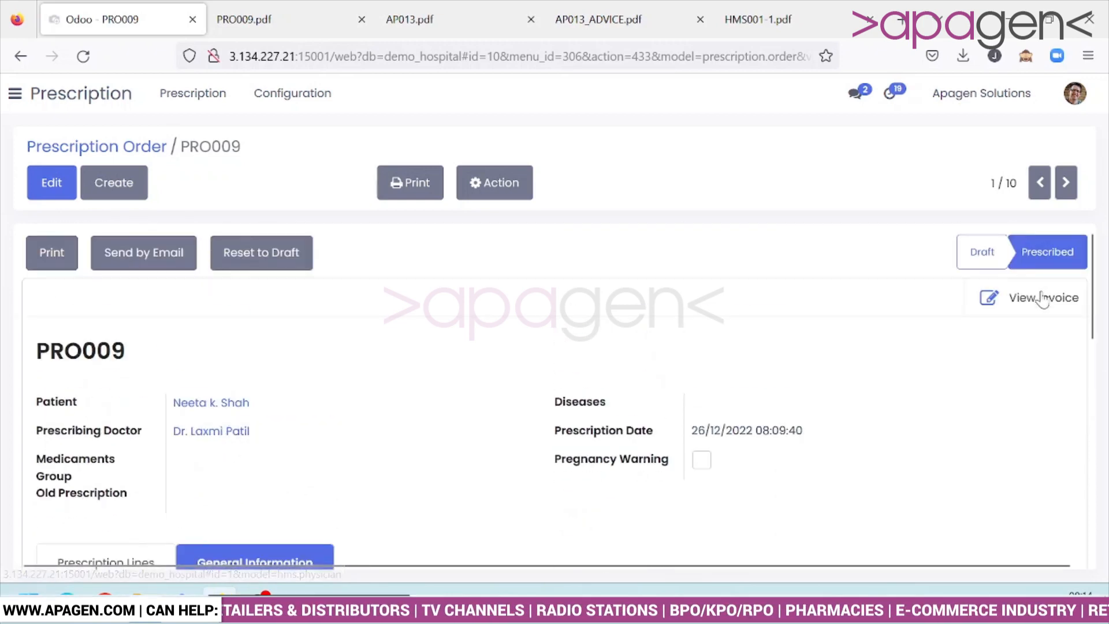
Step: Open the draft invoice linked to prescription PRO009 for editing and review its medicine lines and total
left_click(1042, 298)
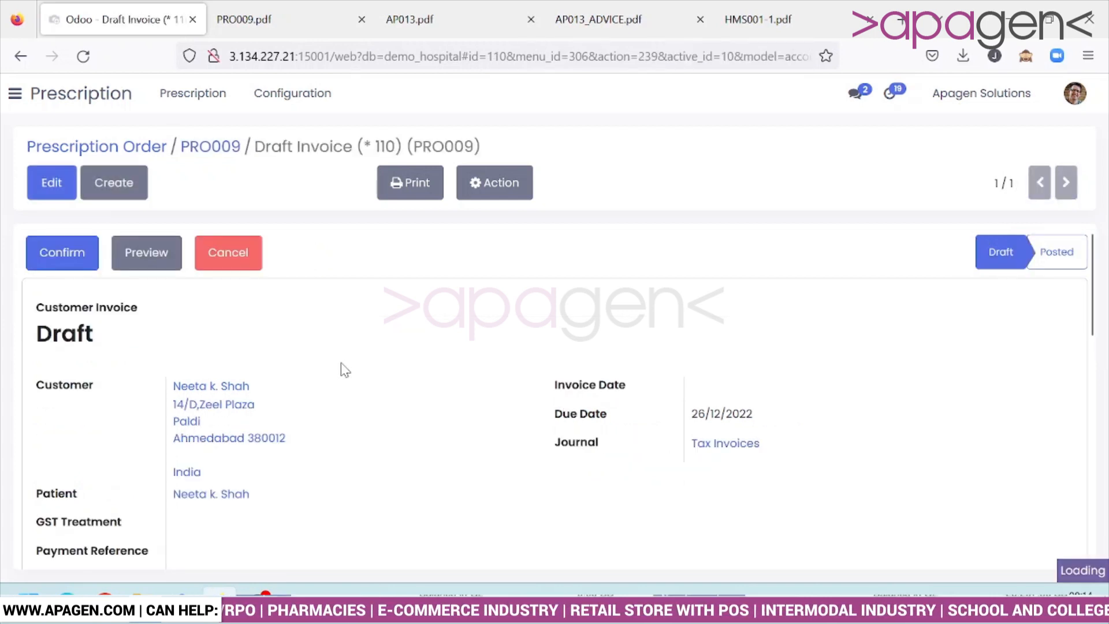
left_click(51, 183)
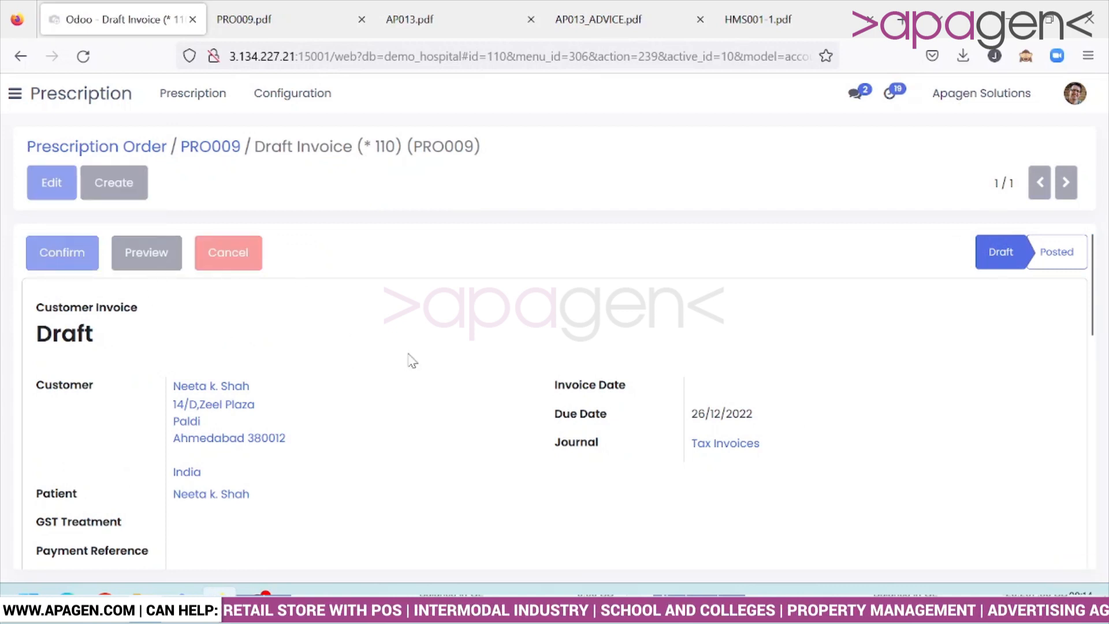
scroll(409, 358, "down", 4)
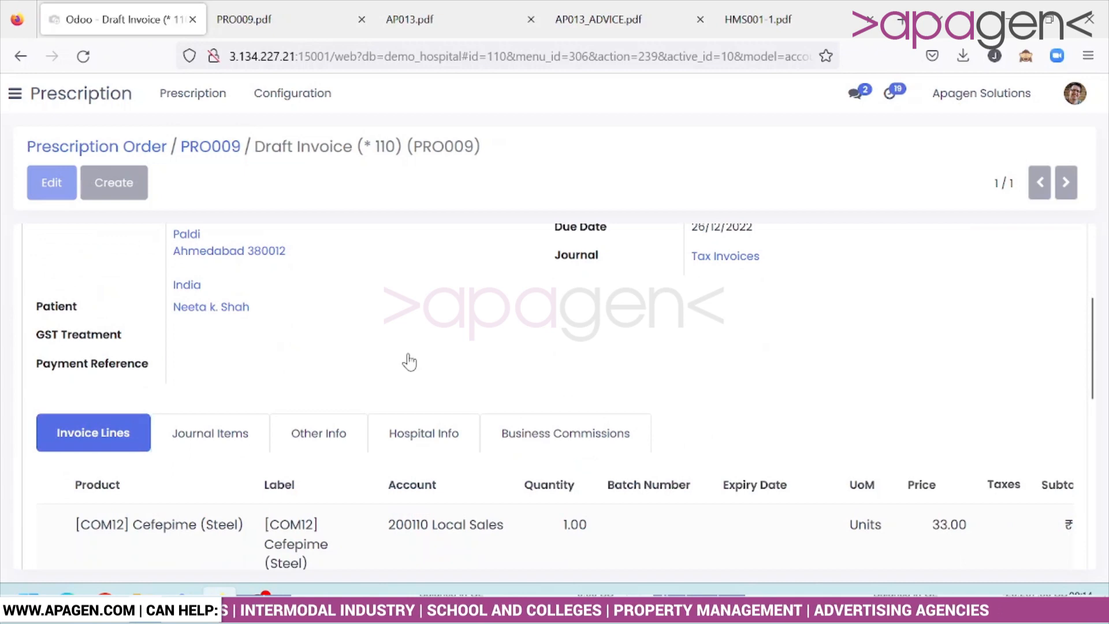
scroll(409, 354, "down", 5)
scroll(415, 396, "up", 5)
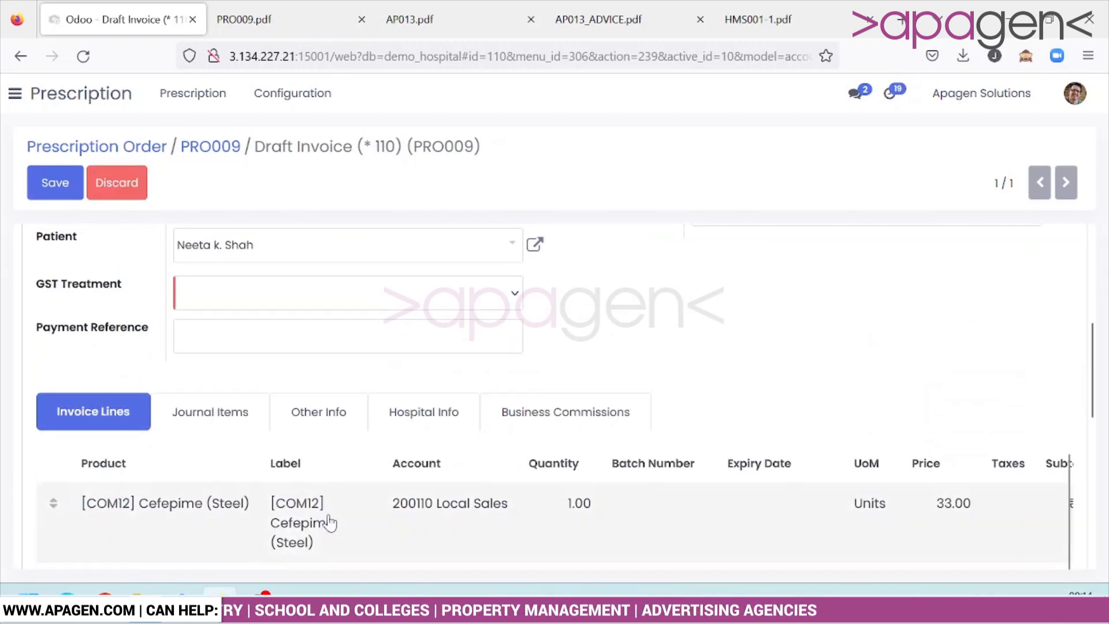
scroll(386, 538, "down", 1)
scroll(606, 416, "down", 5)
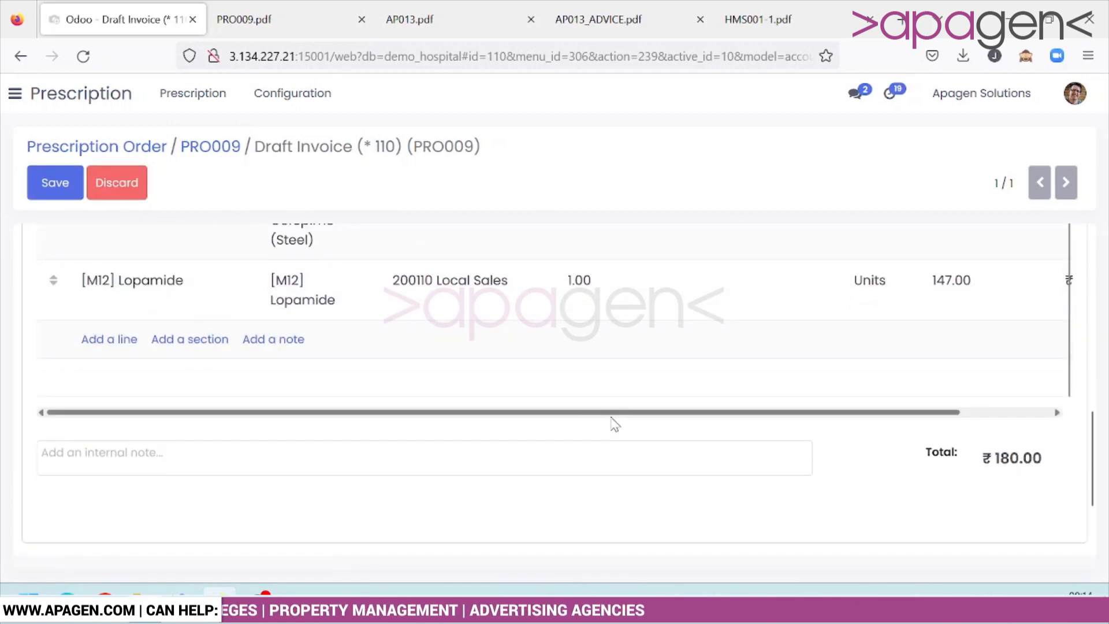
scroll(930, 500, "up", 5)
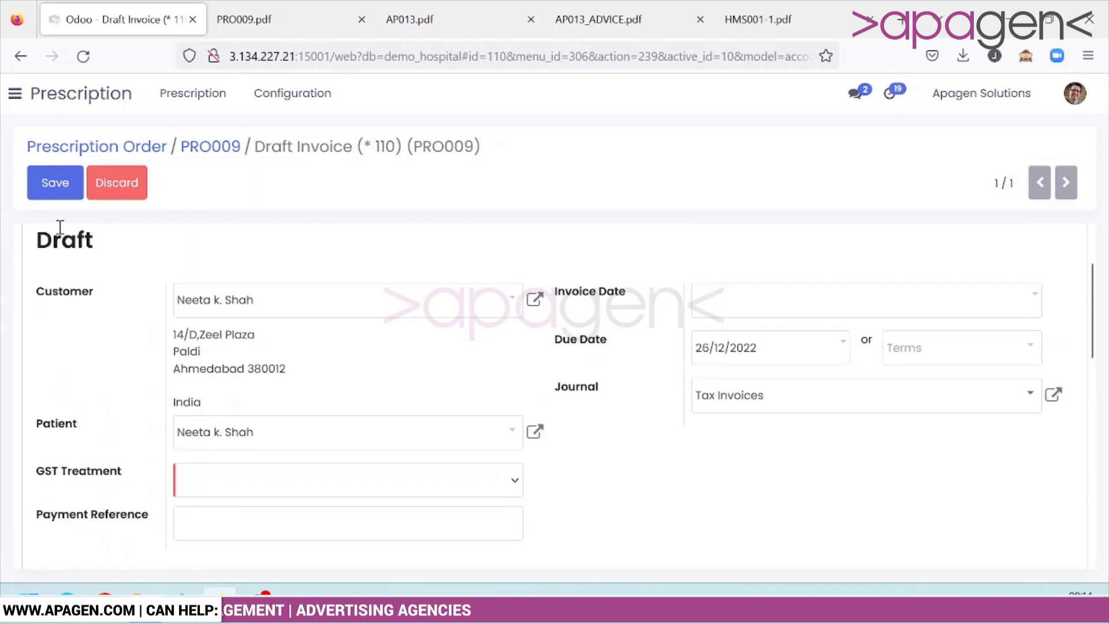
Step: Try to confirm the draft invoice with stock moves and close the confirmation dialog
scroll(77, 208, "up", 2)
left_click(75, 254)
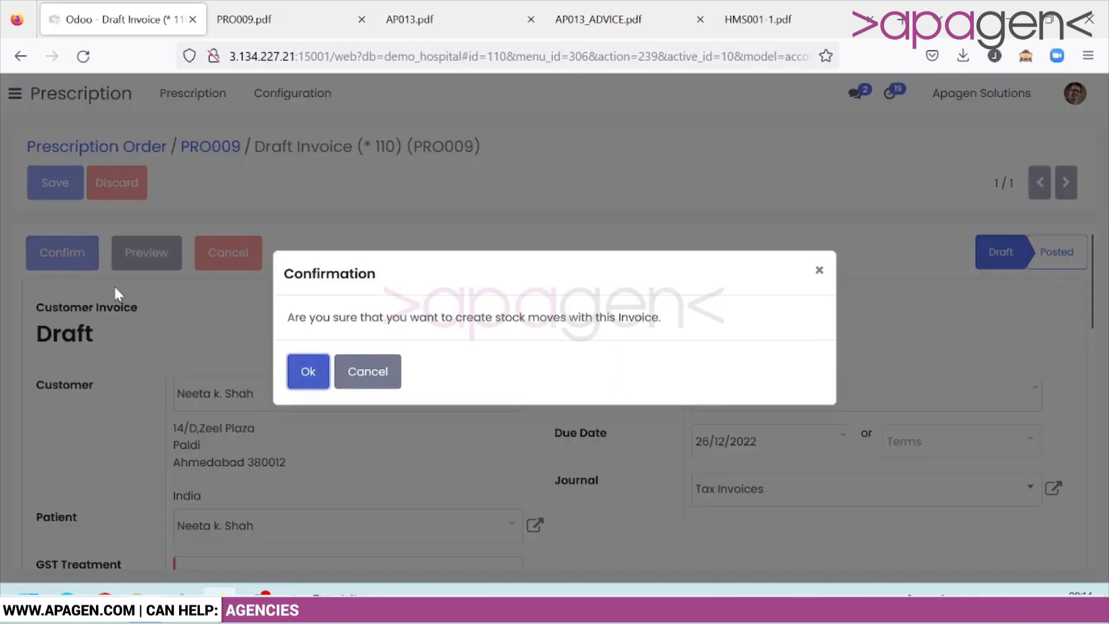
left_click(308, 371)
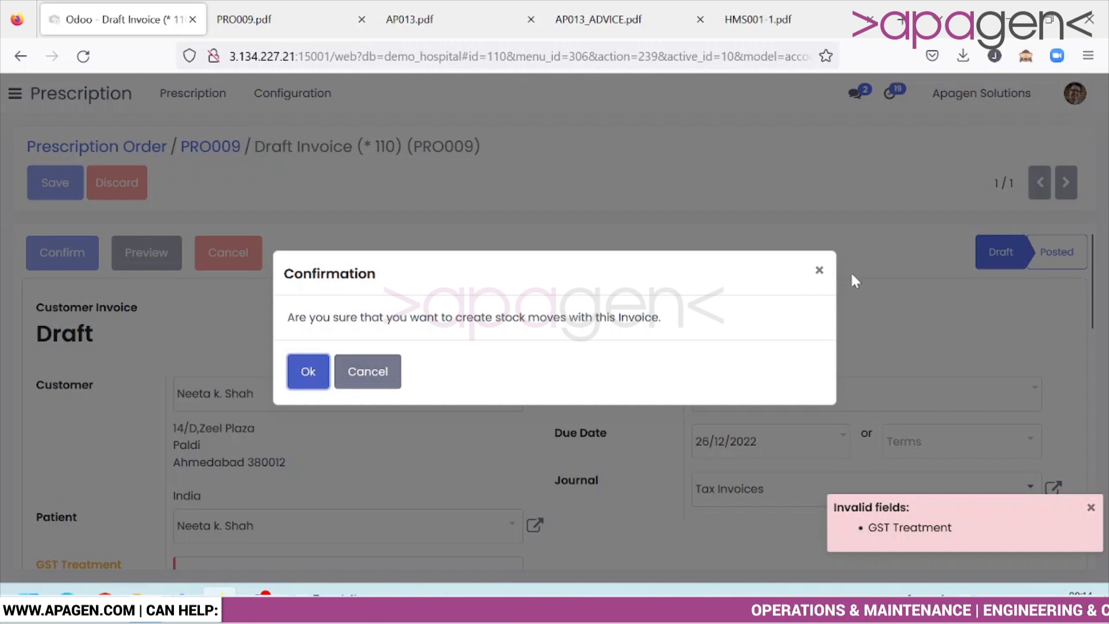
left_click(816, 272)
Step: Set the invoice's GST Treatment to Consumer and try to confirm it with stock moves
scroll(496, 391, "down", 5)
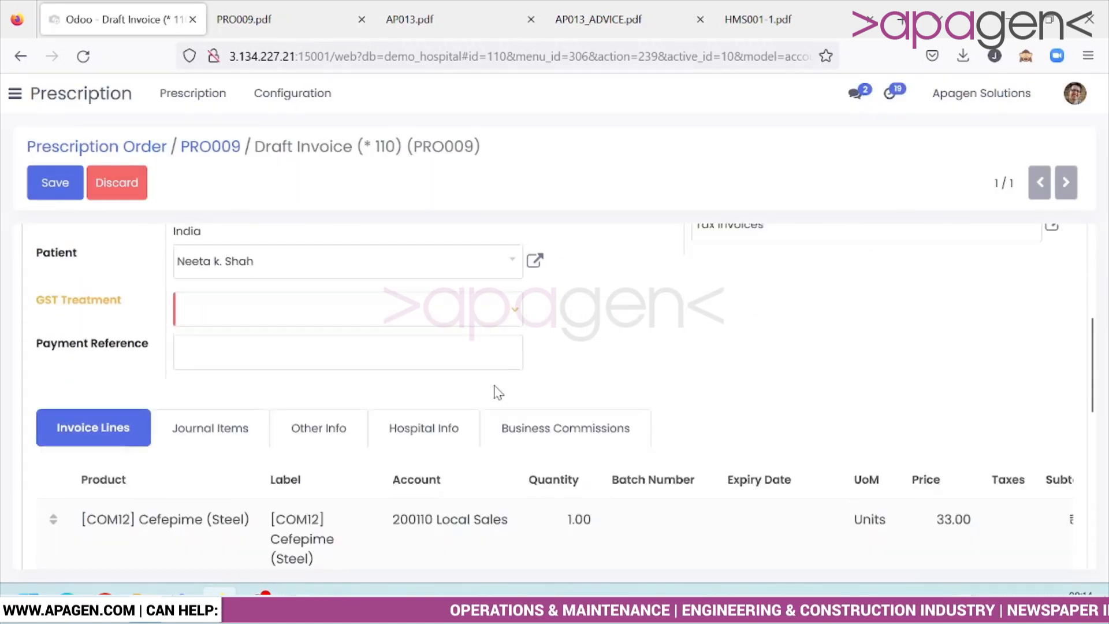
left_click(488, 296)
left_click(398, 387)
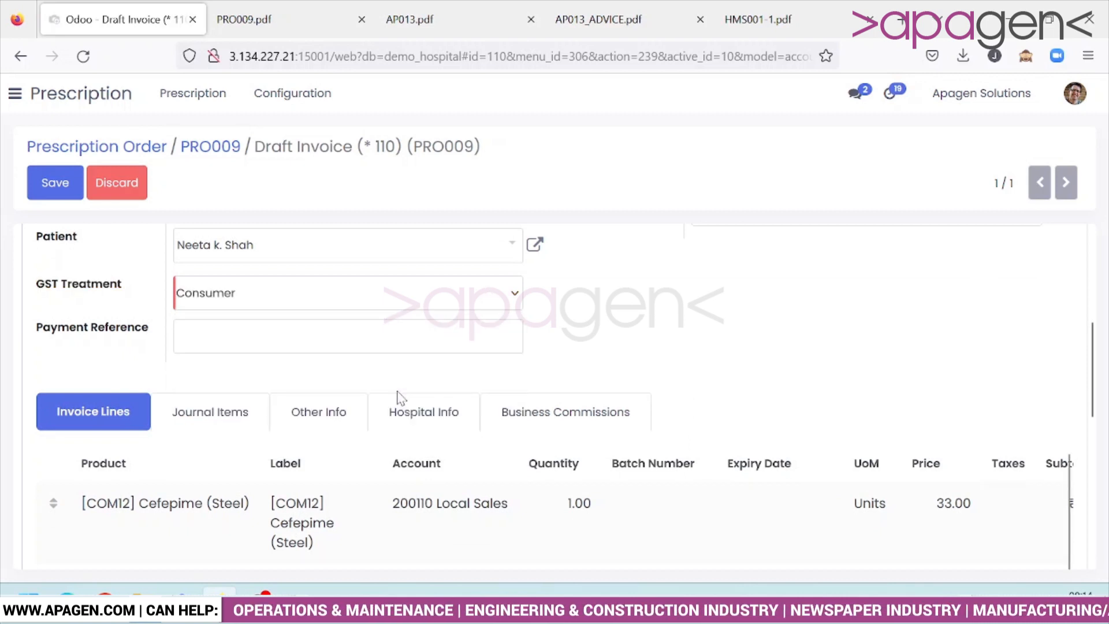
scroll(404, 445, "up", 5)
left_click(47, 263)
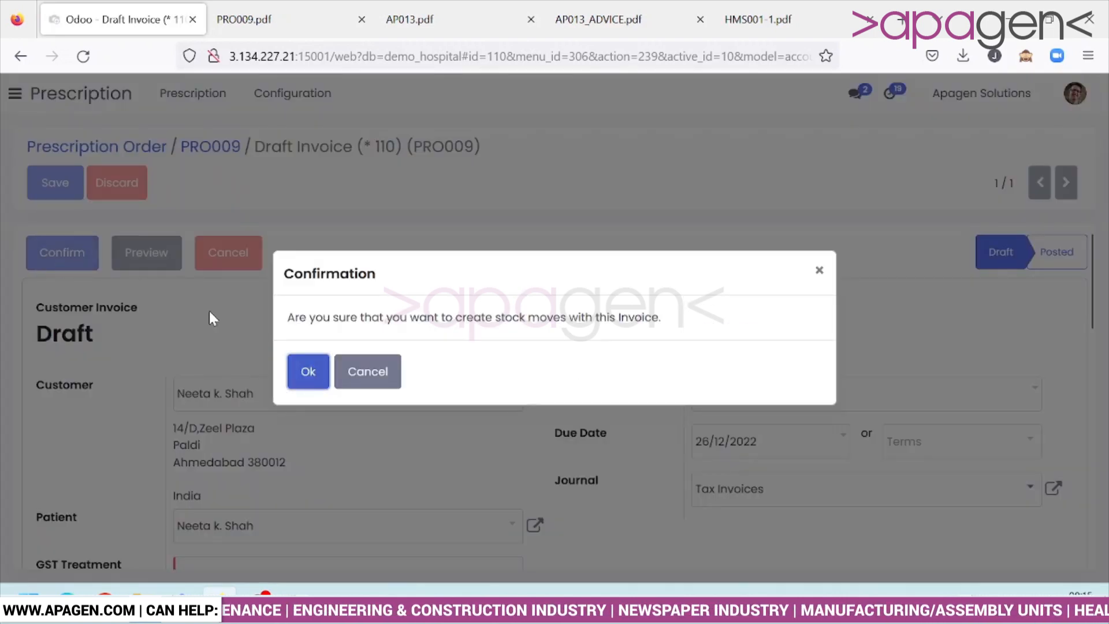
left_click(314, 386)
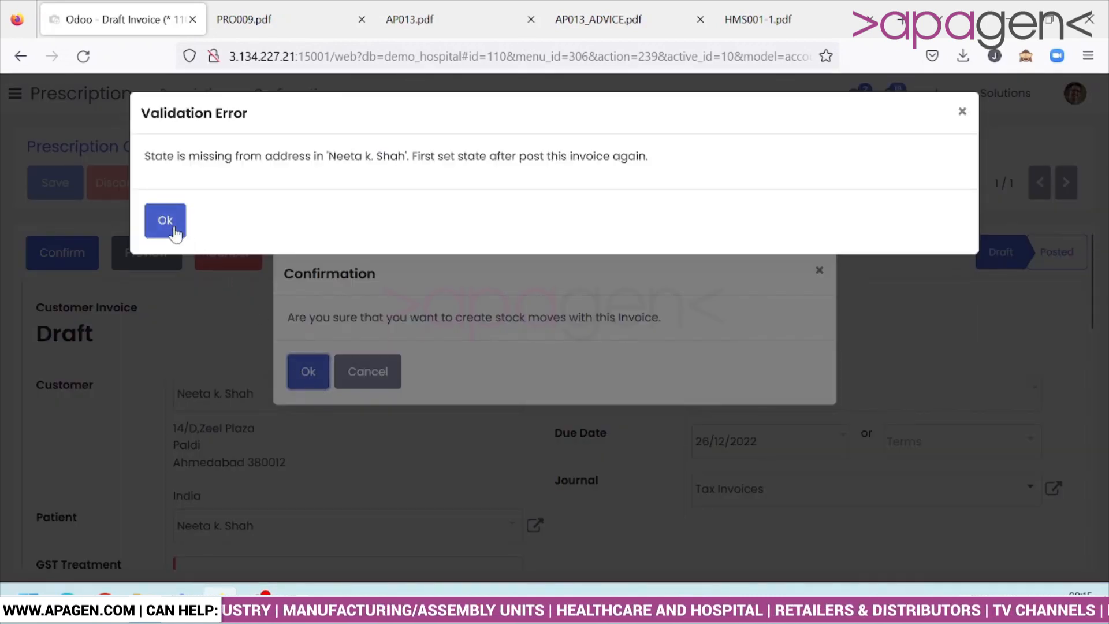
left_click(165, 221)
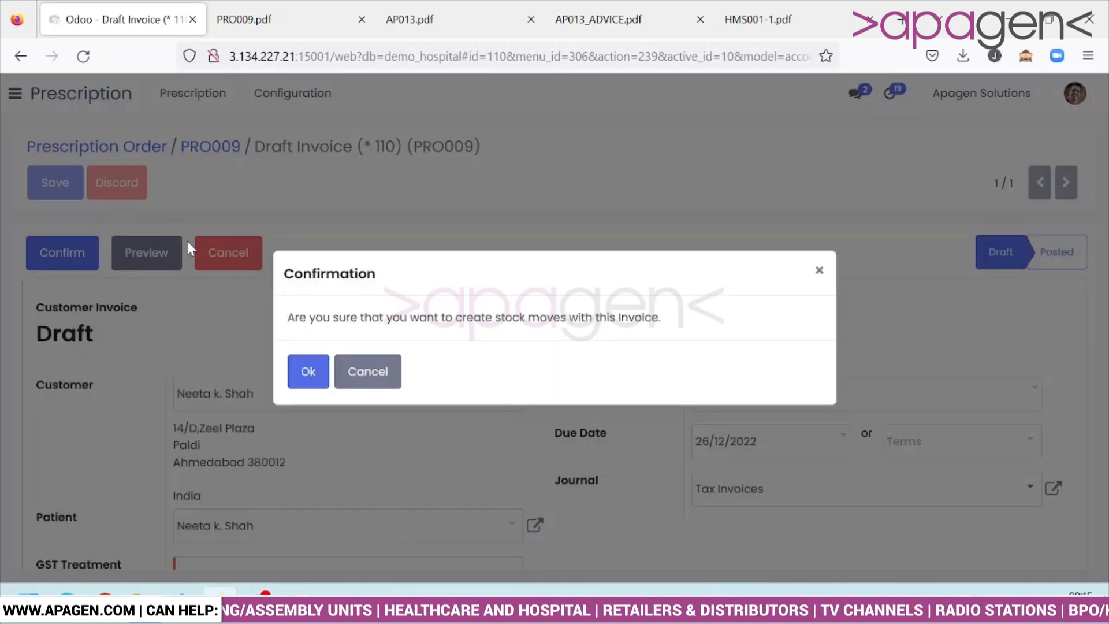
left_click(388, 383)
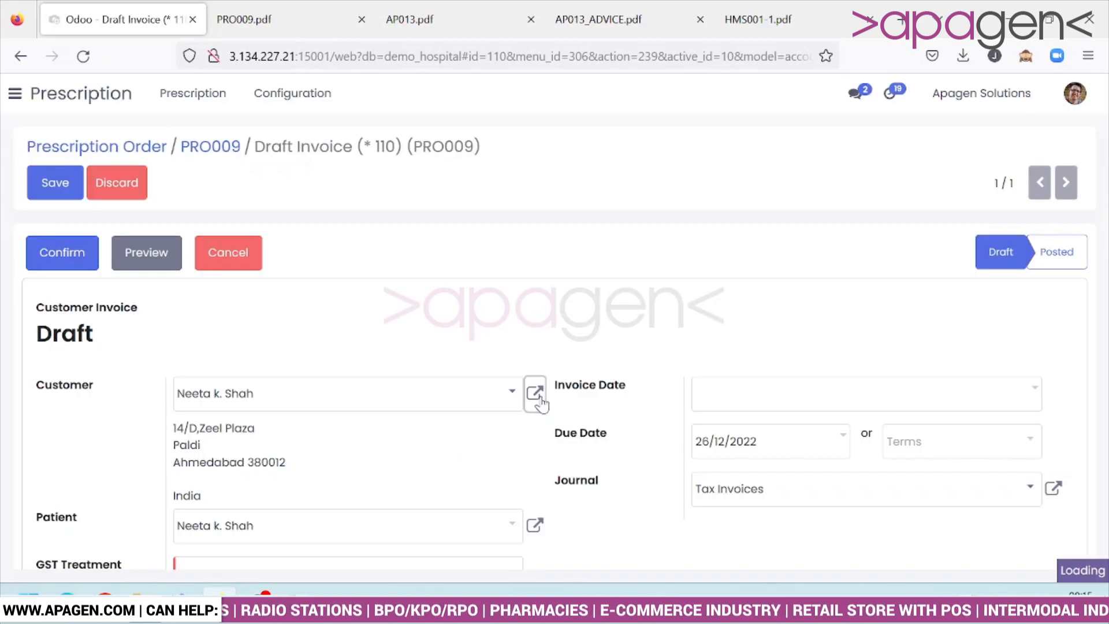
Step: Set the state in the invoice customer's partner record to Gujarat (IN) and save the record
scroll(441, 377, "down", 3)
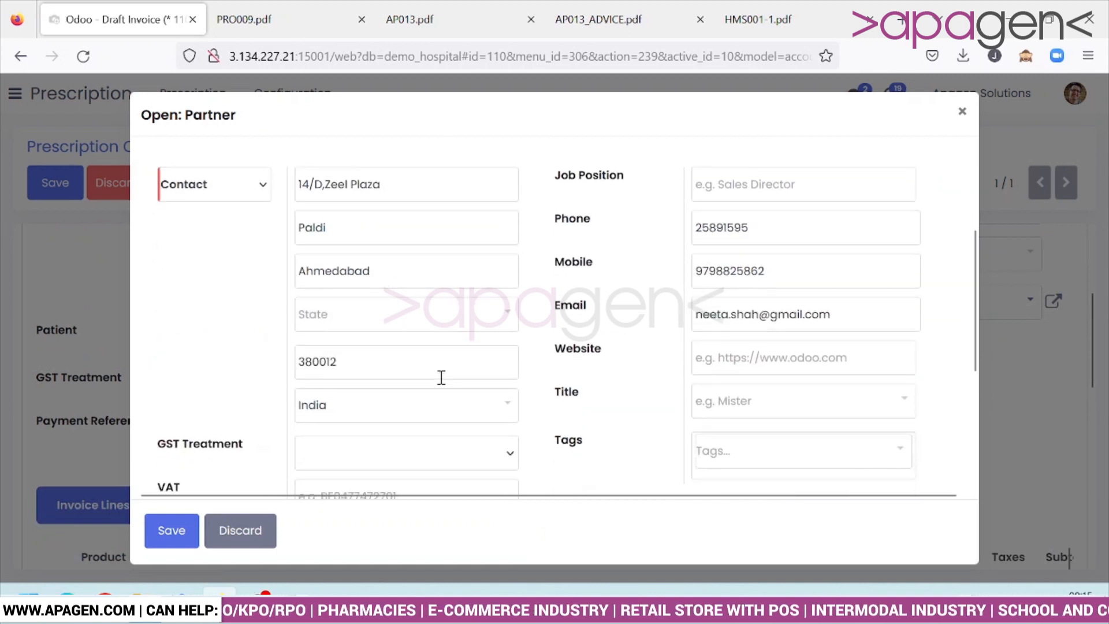
left_click(455, 322)
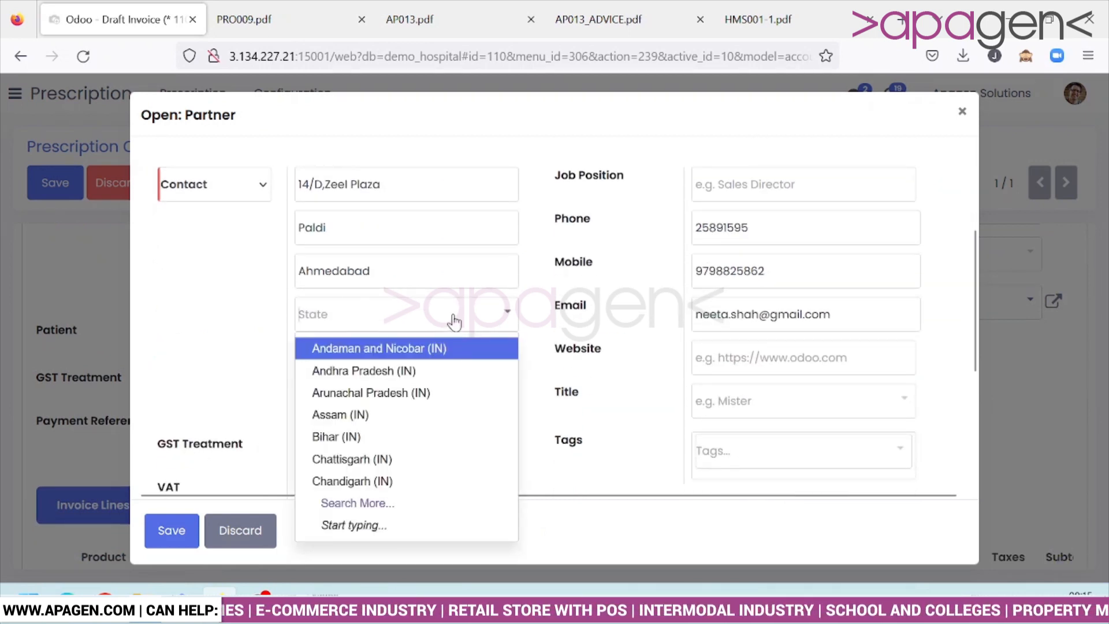
type("gu")
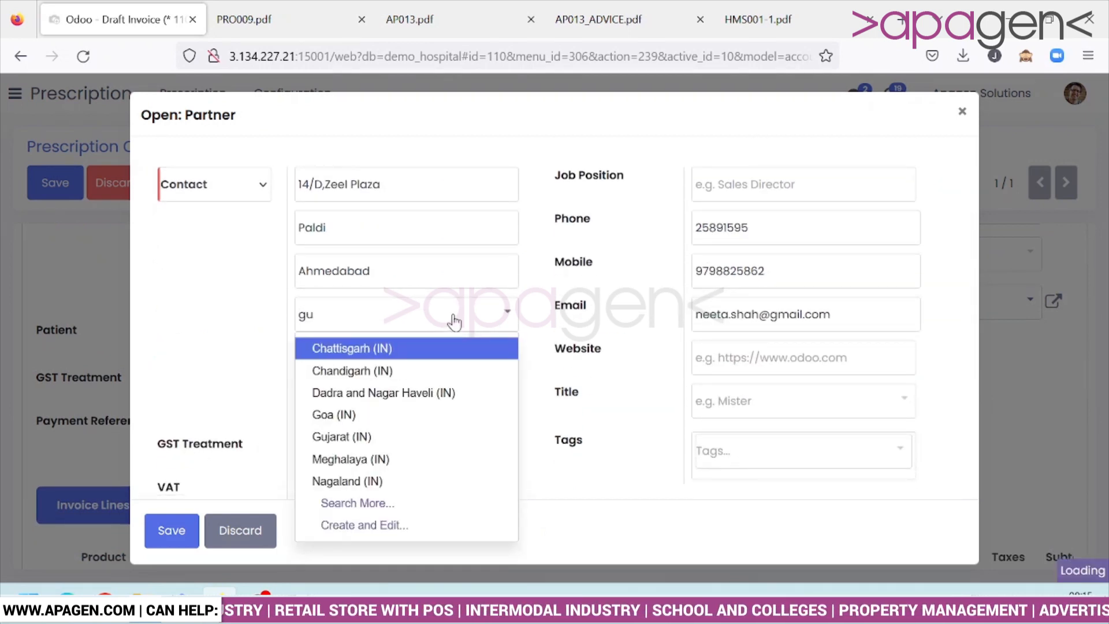
left_click(449, 369)
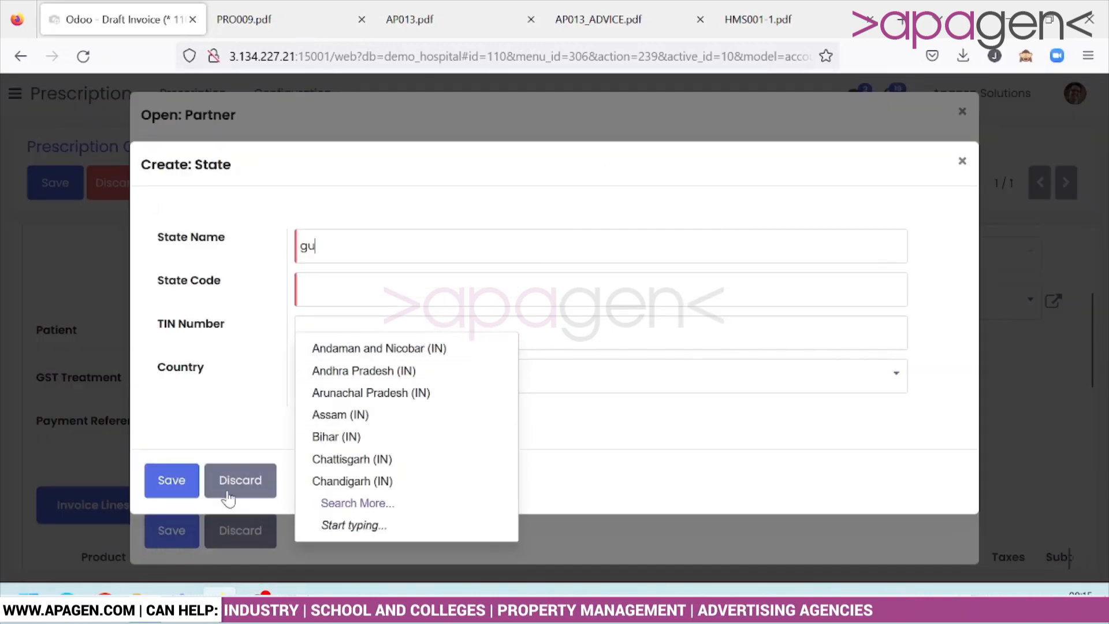
left_click(239, 480)
type("guj")
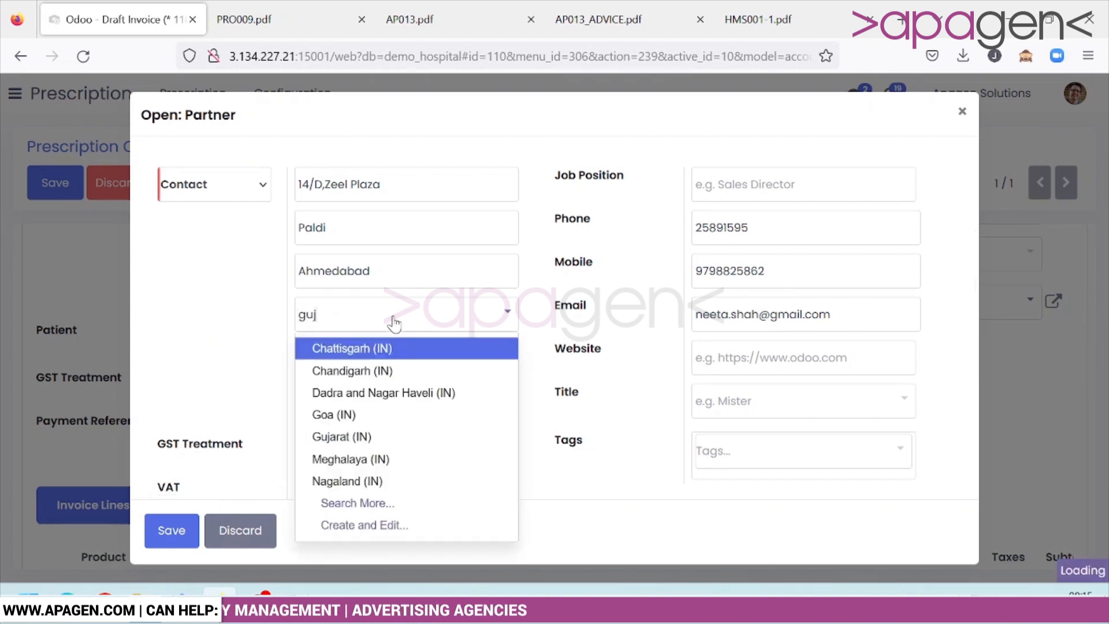
left_click(391, 349)
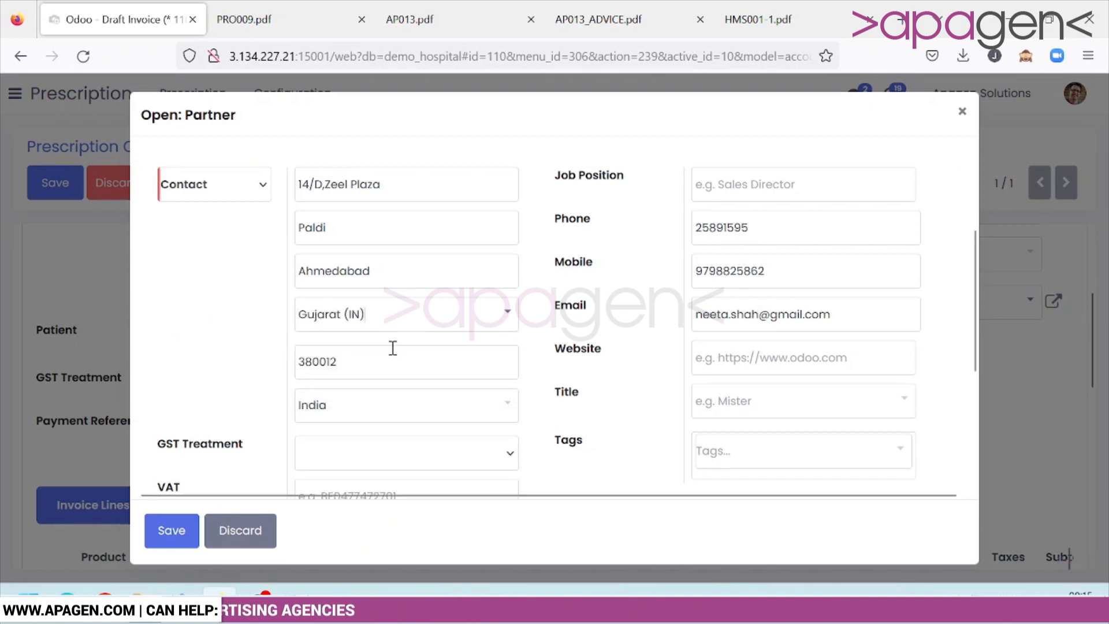
left_click(171, 529)
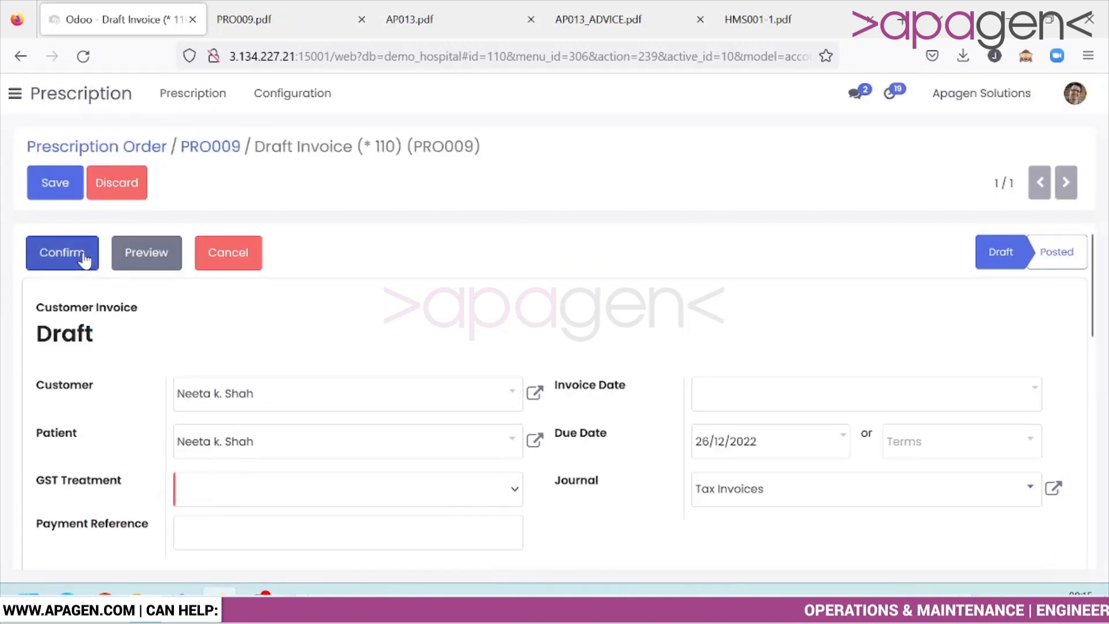
Step: Set the invoice's GST Treatment to Consumer, confirm it with stock moves and review the posted invoice
left_click(84, 254)
left_click(297, 382)
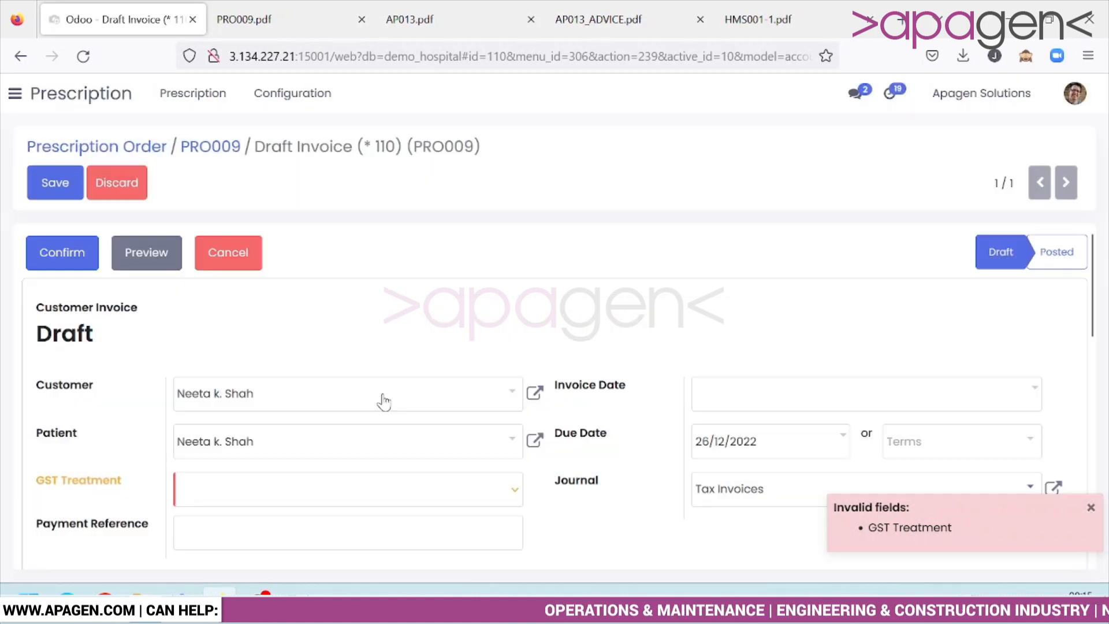
left_click(437, 490)
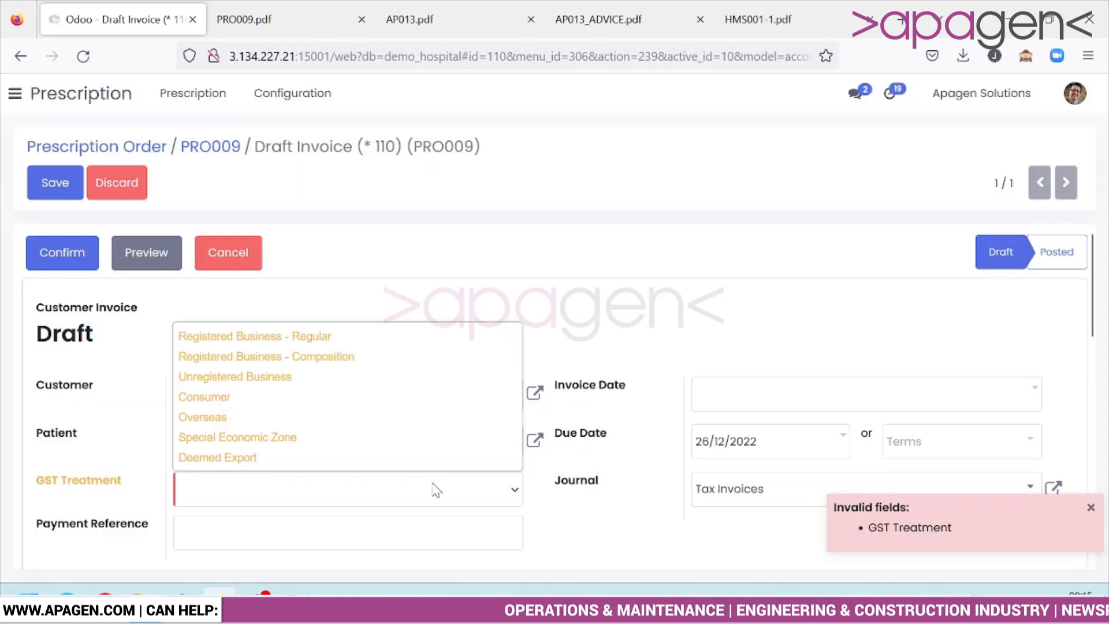
left_click(416, 399)
left_click(51, 263)
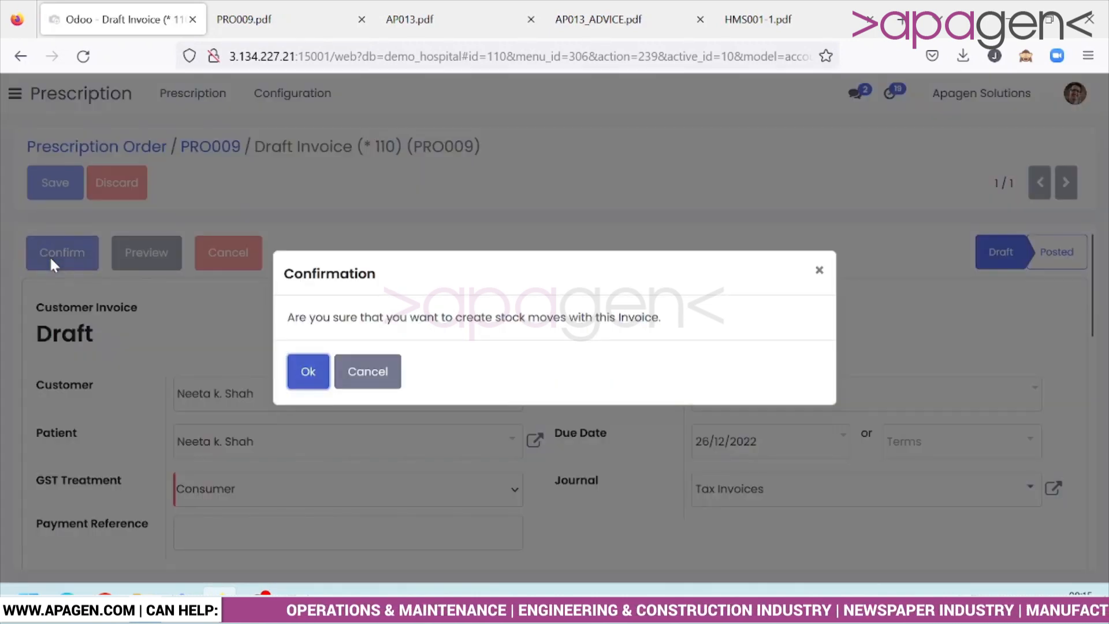
left_click(307, 375)
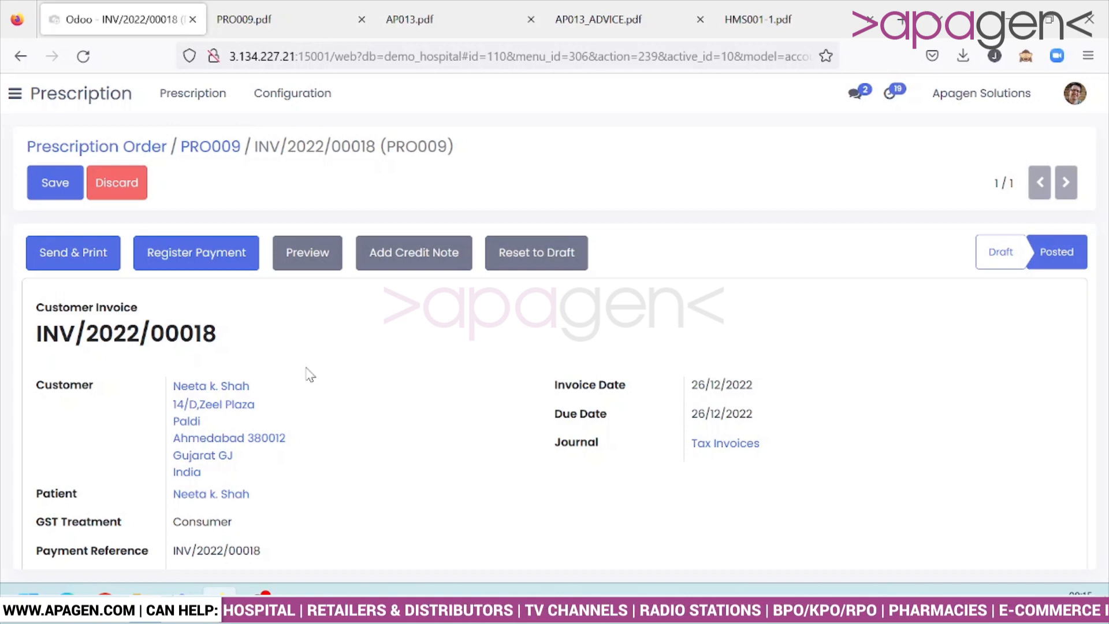
scroll(307, 372, "down", 10)
scroll(308, 379, "up", 10)
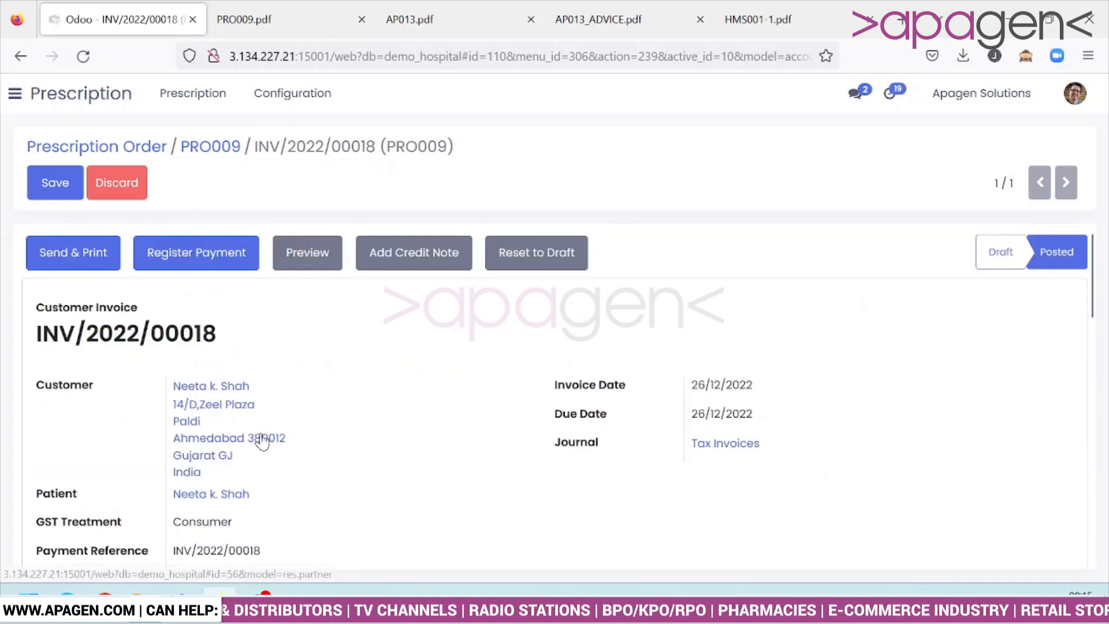
Step: Go to the Radiology module, open radiology request RR002 and set it to In Progress
left_click(14, 95)
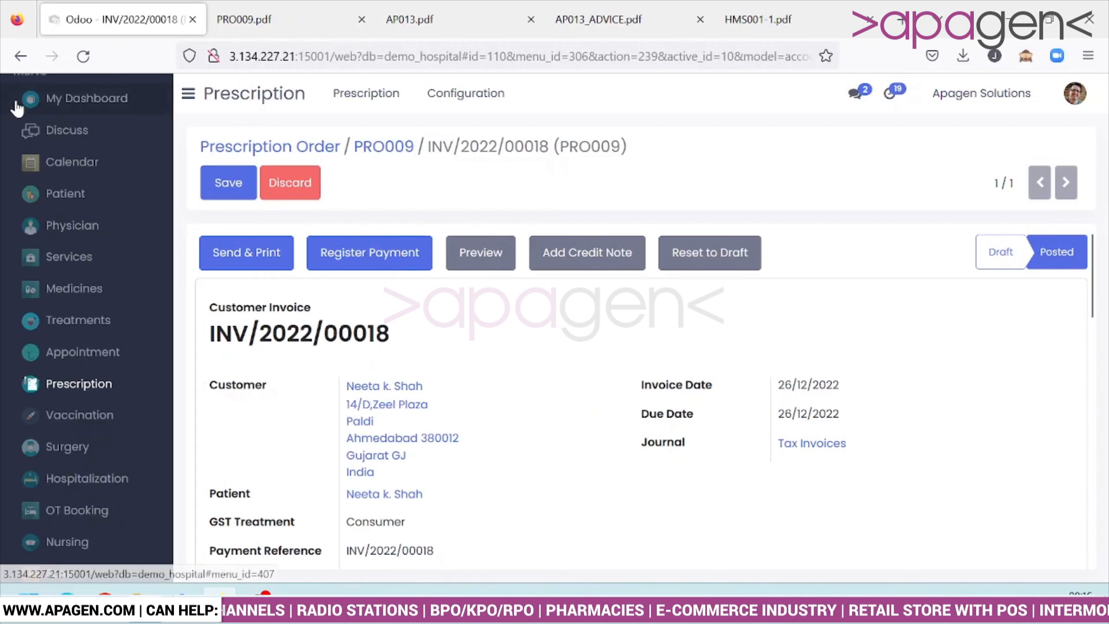
scroll(90, 228, "down", 3)
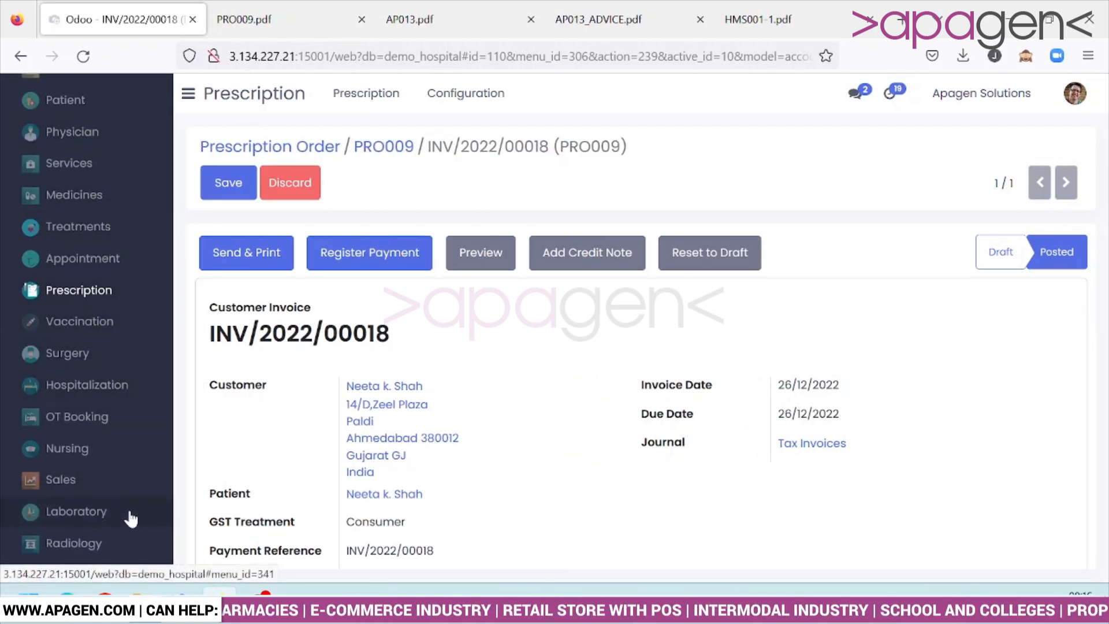
scroll(130, 518, "down", 3)
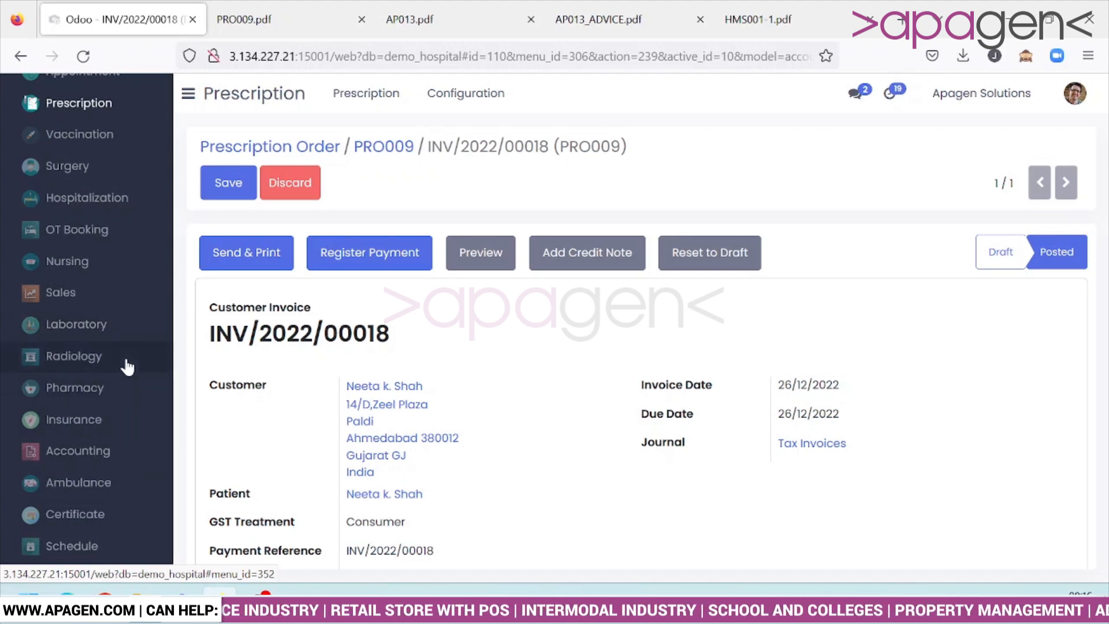
left_click(127, 365)
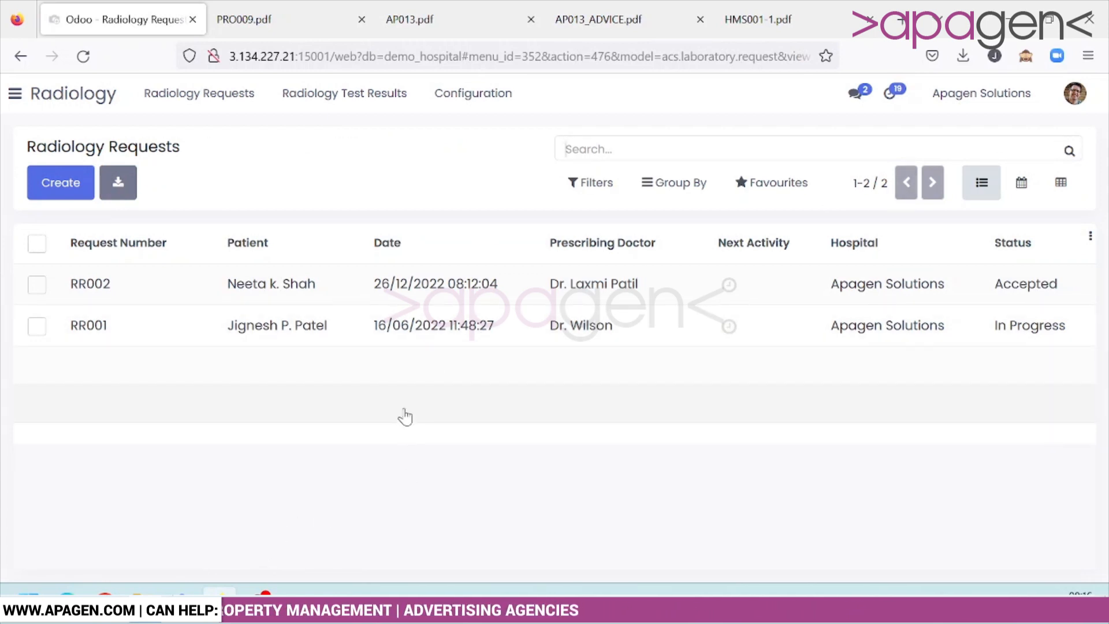
left_click(423, 299)
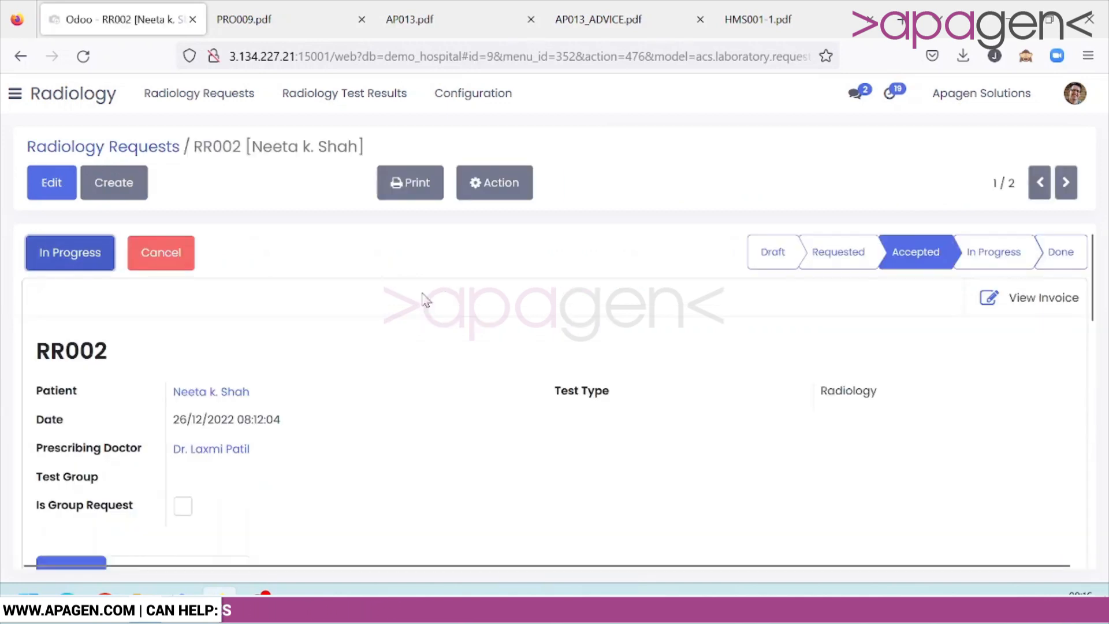
left_click(63, 250)
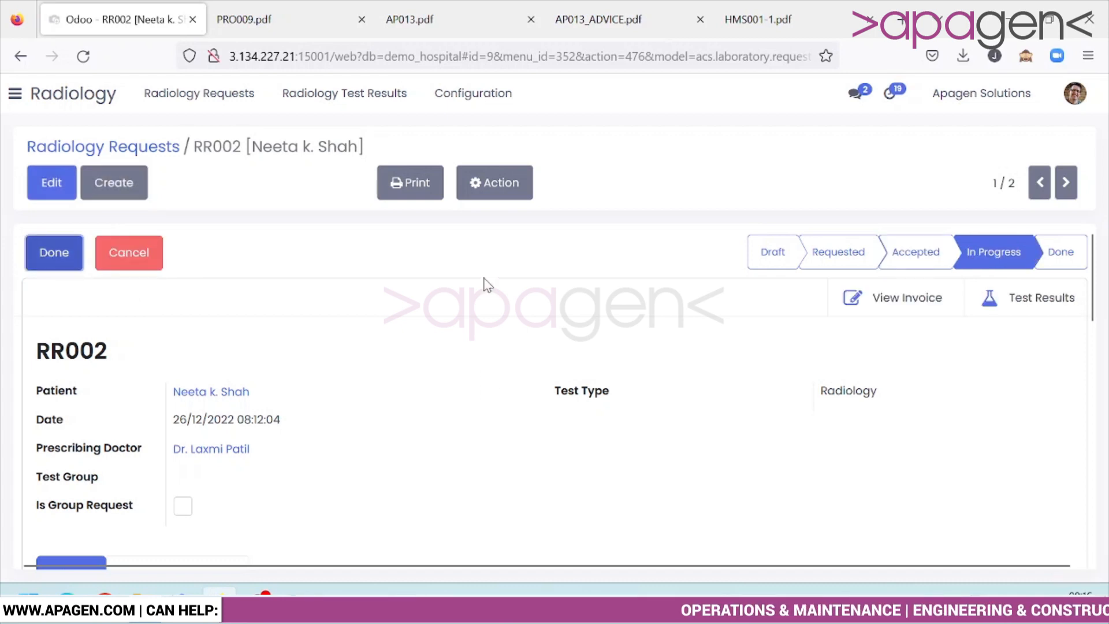
Step: Review request RR002's print options, Other Information and Lines, and open its Test Results
left_click(435, 187)
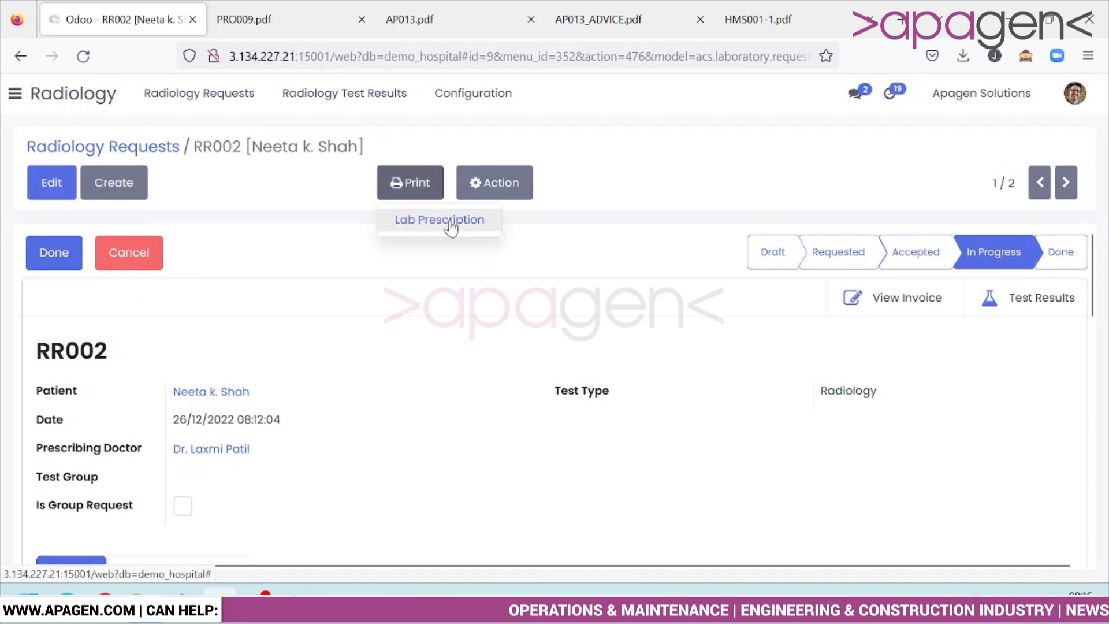
scroll(431, 346, "down", 5)
scroll(434, 350, "up", 4)
scroll(434, 350, "down", 2)
left_click(181, 387)
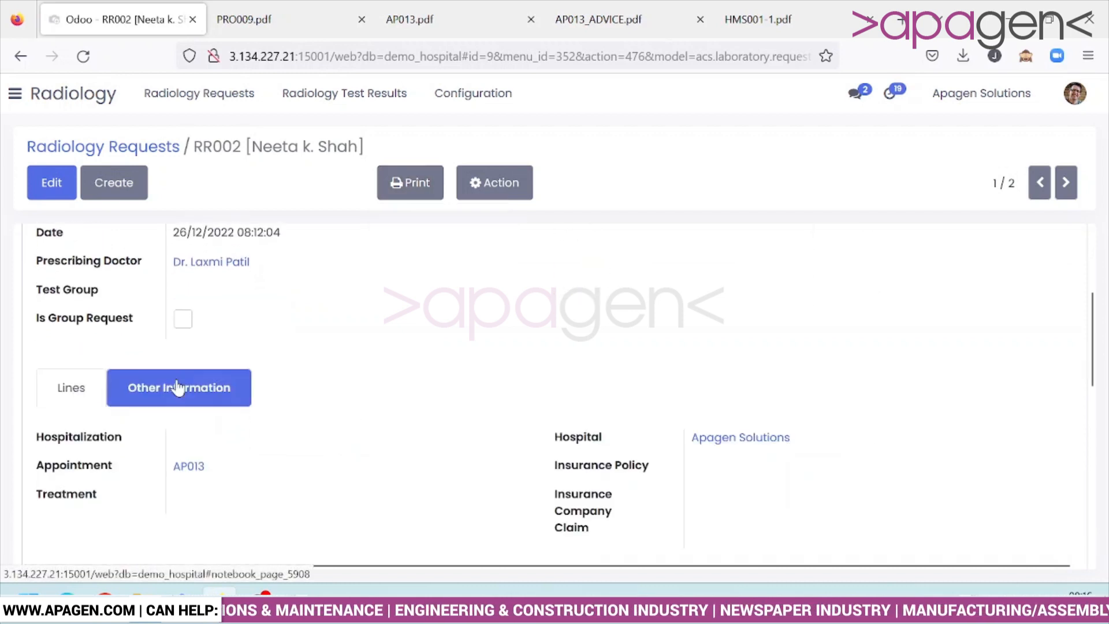
left_click(52, 388)
scroll(921, 333, "up", 3)
left_click(1034, 315)
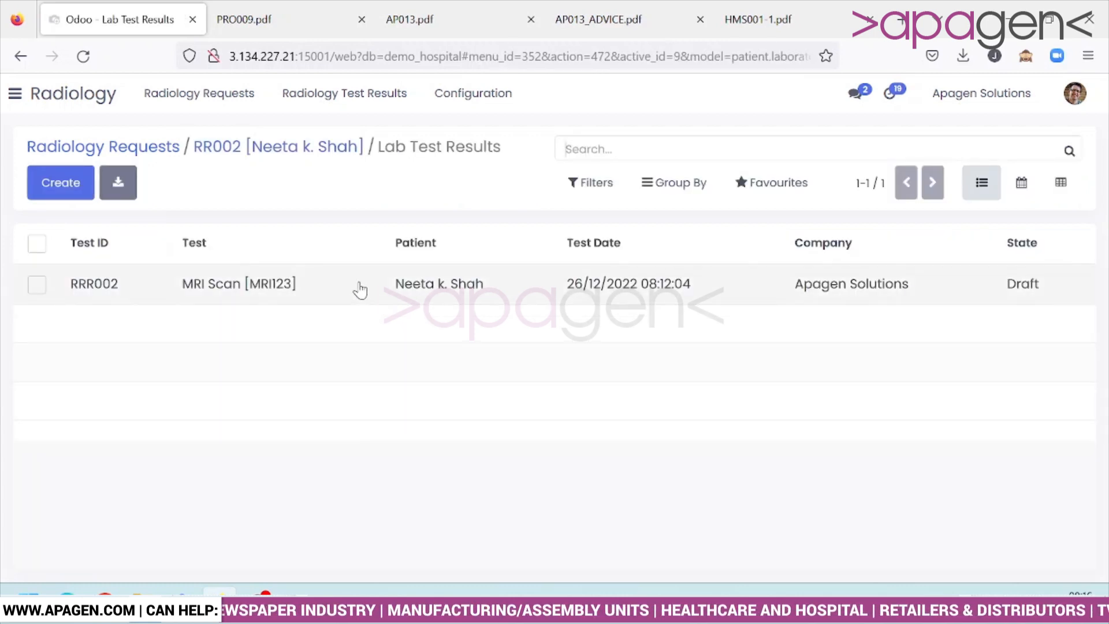
Step: Open the MRI Scan test result RRR002 for editing and review its fields
left_click(52, 184)
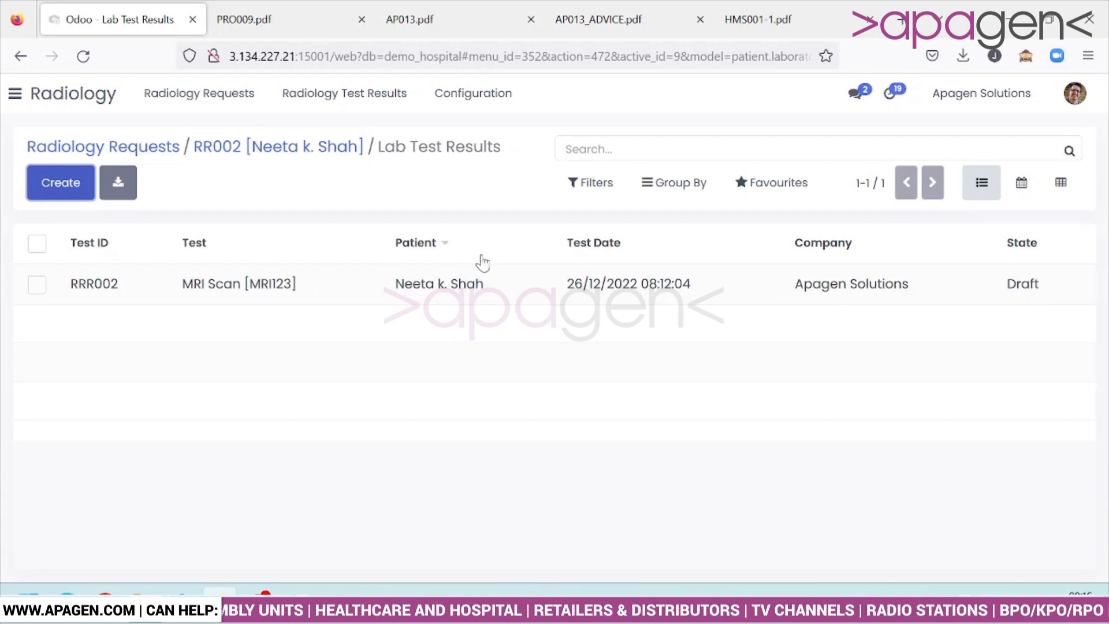
left_click(474, 292)
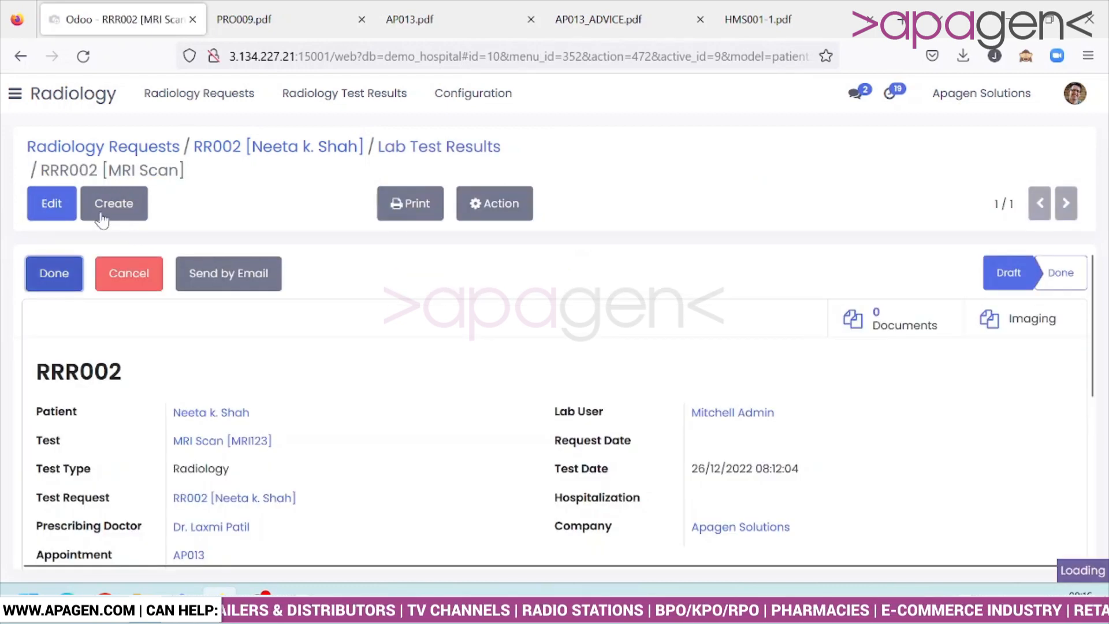
left_click(51, 203)
scroll(377, 441, "down", 2)
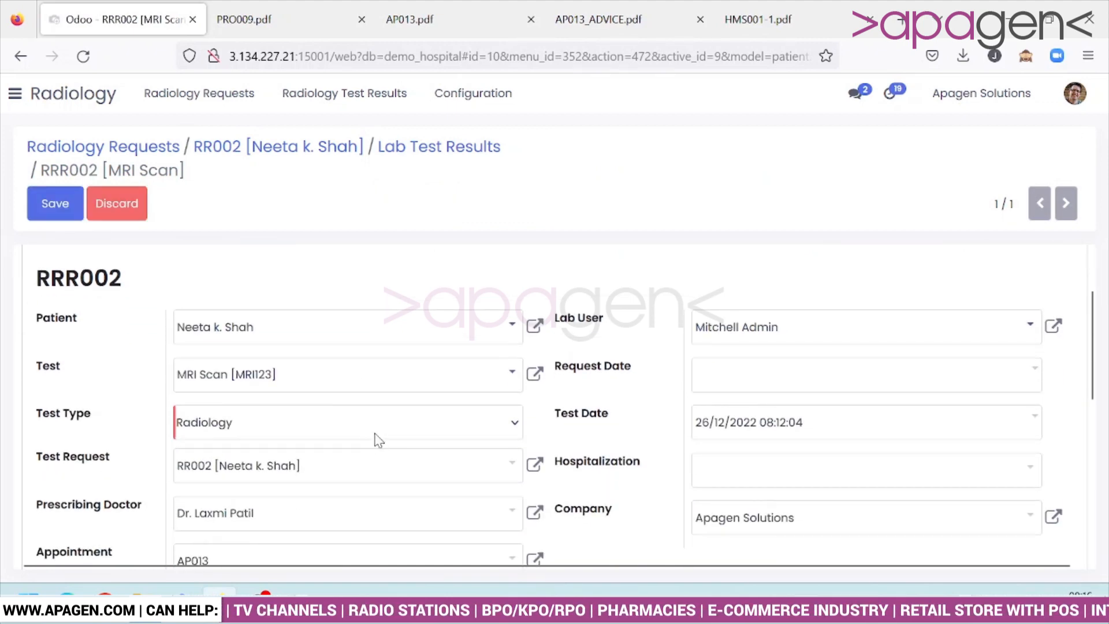
scroll(532, 436, "down", 2)
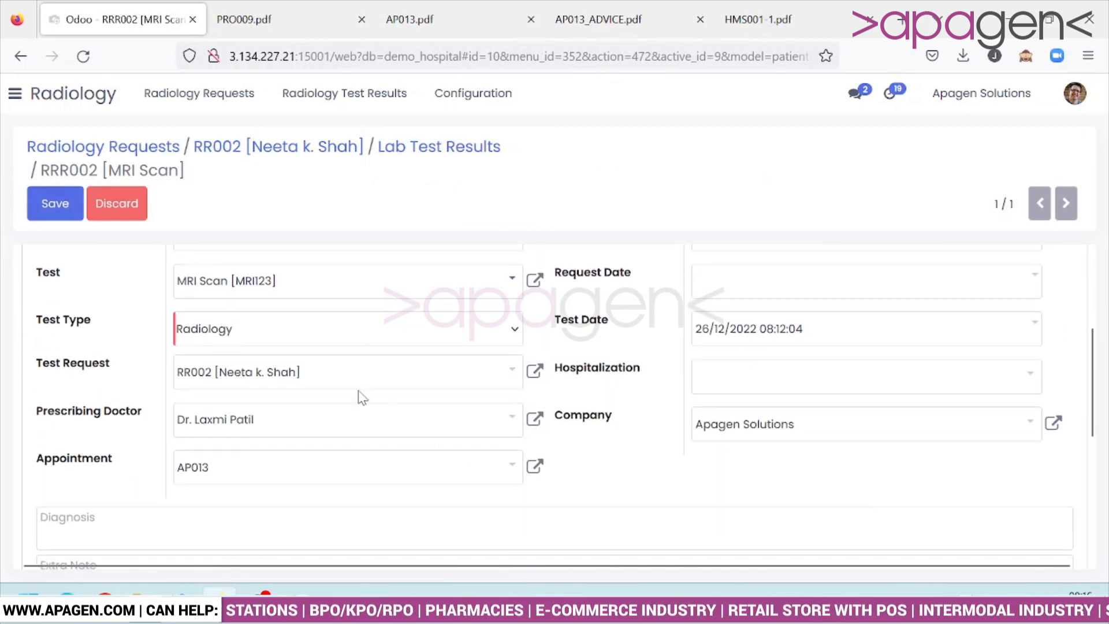
scroll(361, 398, "up", 3)
scroll(756, 451, "down", 5)
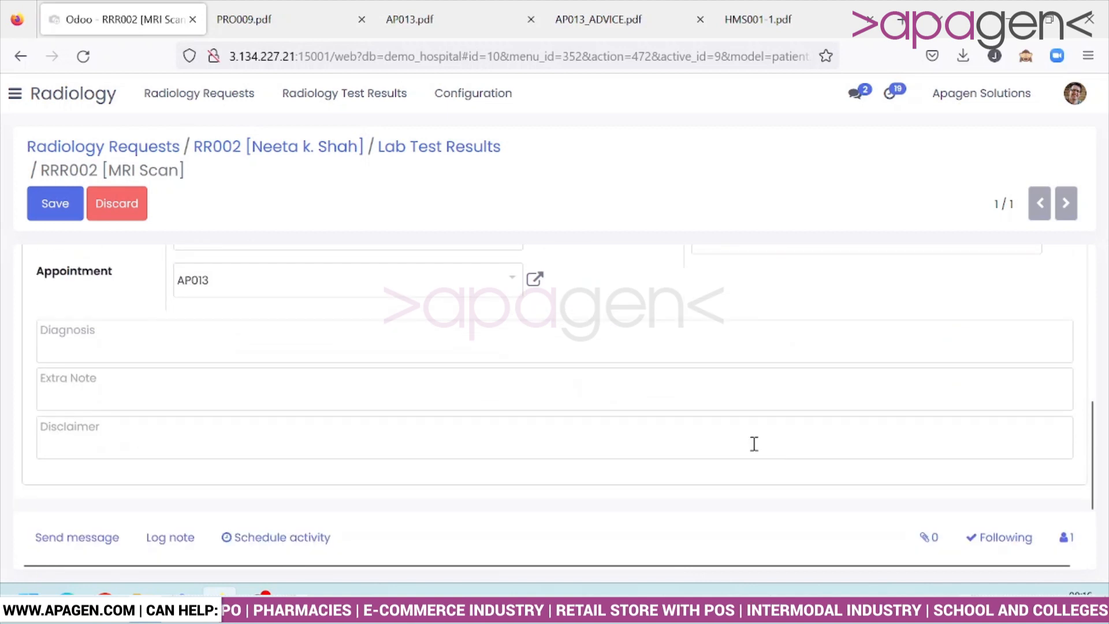
scroll(636, 439, "up", 2)
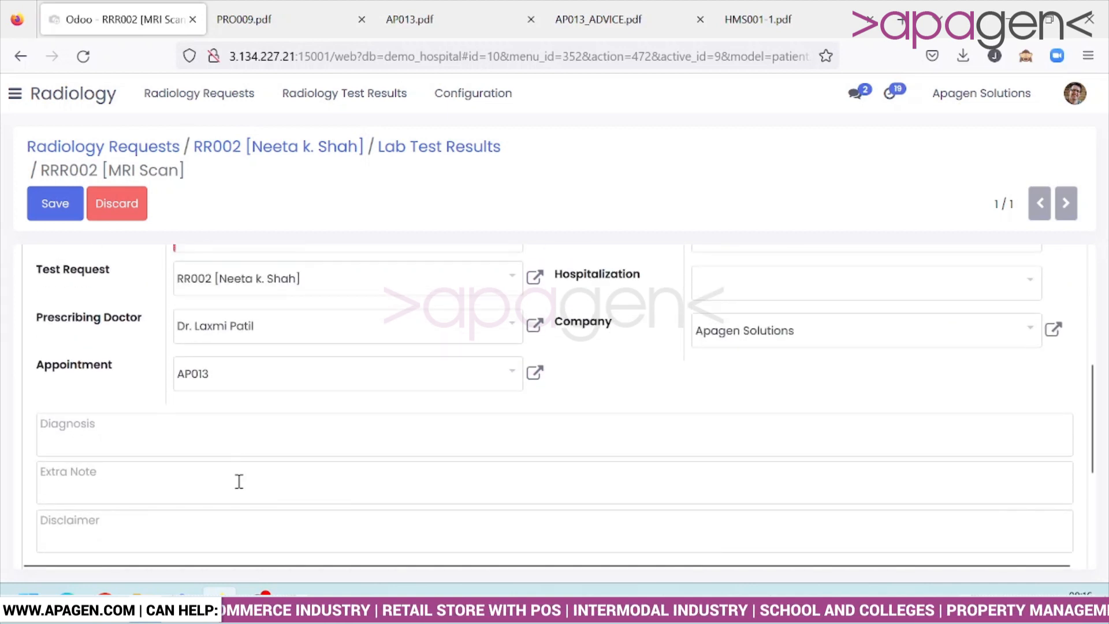
Step: Enter "asd" as RRR002's diagnosis, fill the extra note and disclaimer with short sample text, and mark the result as Done
left_click(249, 417)
type("asd")
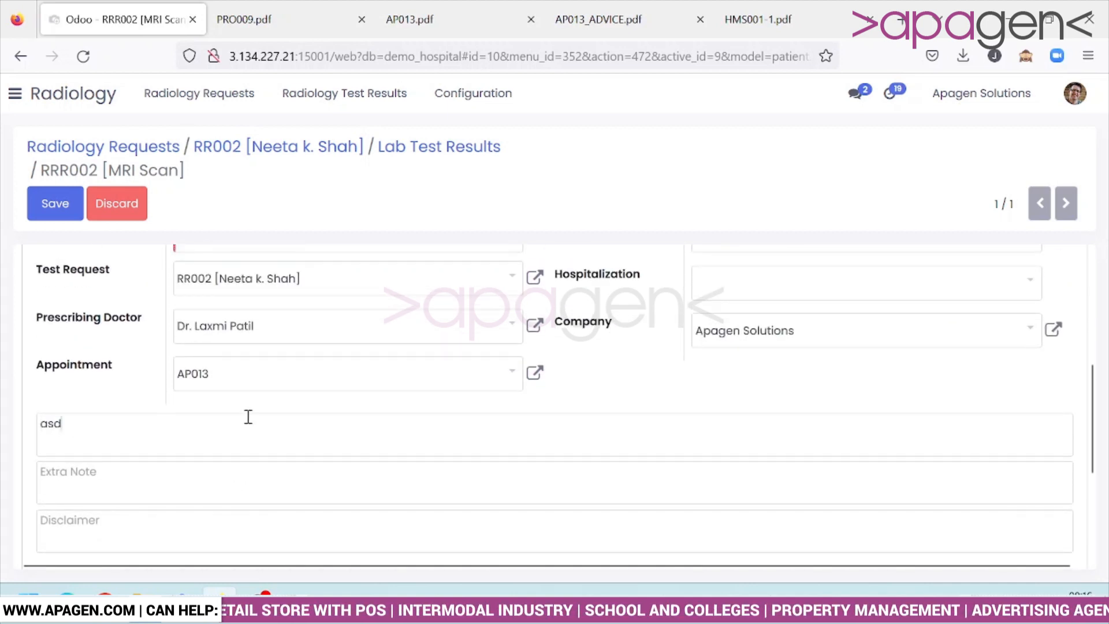
left_click(275, 485)
type("a")
left_click(275, 523)
type("ass")
scroll(274, 524, "up", 5)
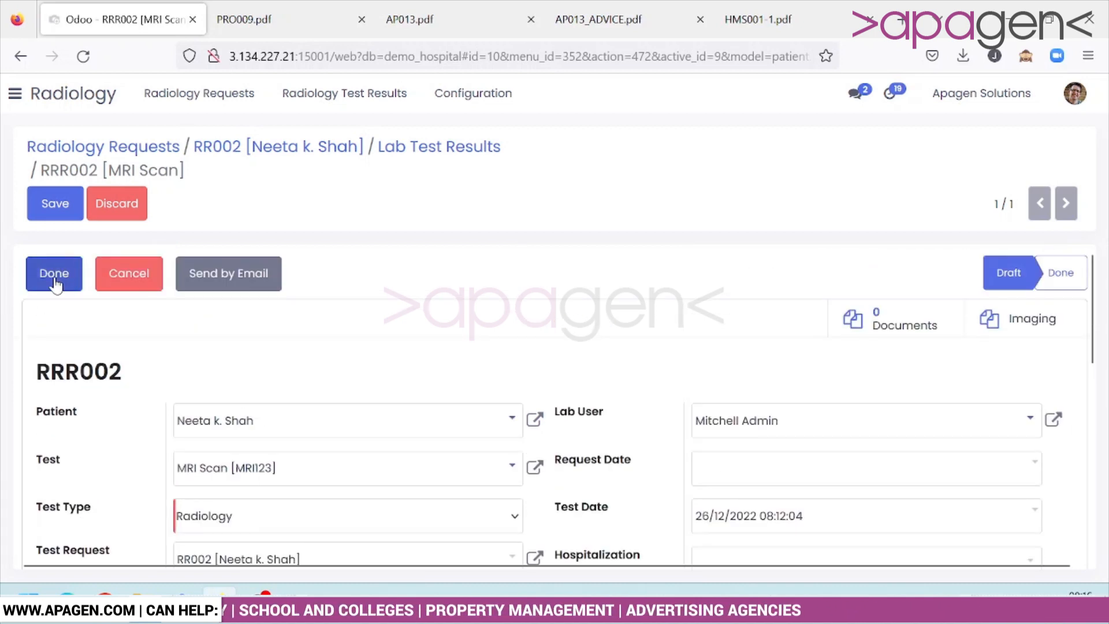
left_click(60, 276)
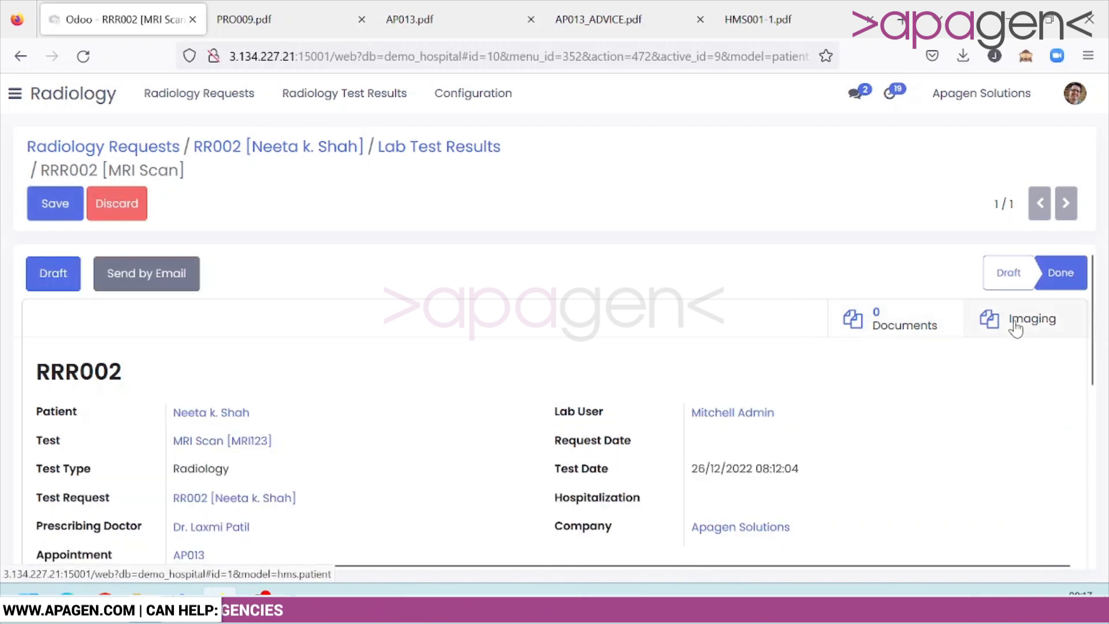
Step: Review the completed result, return to radiology request RR002, check its lines and set the request to Done
scroll(985, 398, "down", 5)
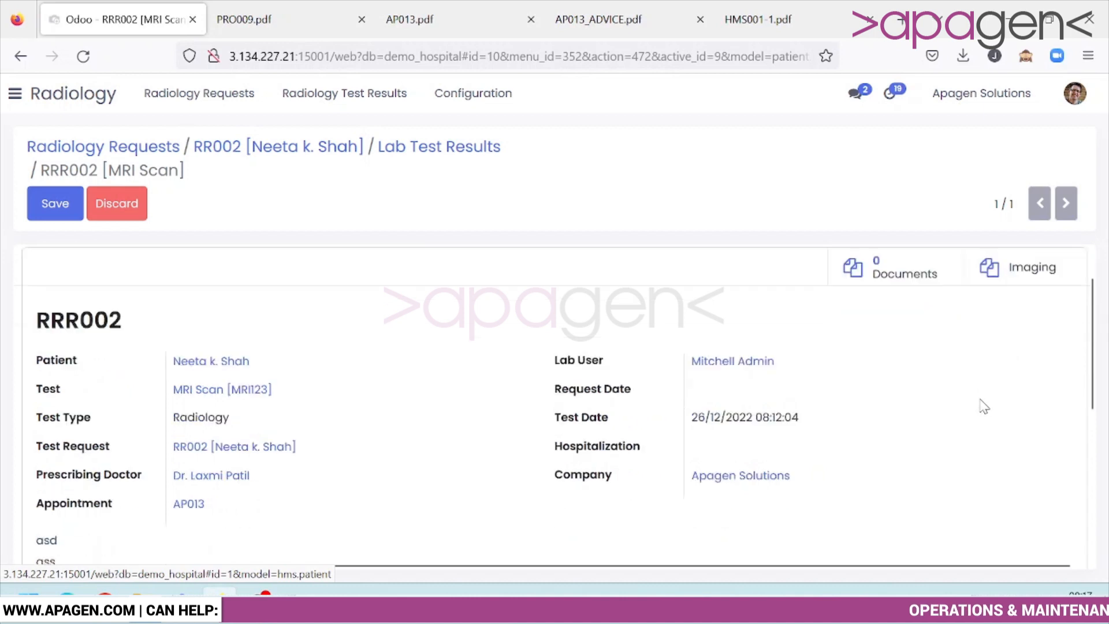
scroll(983, 403, "up", 5)
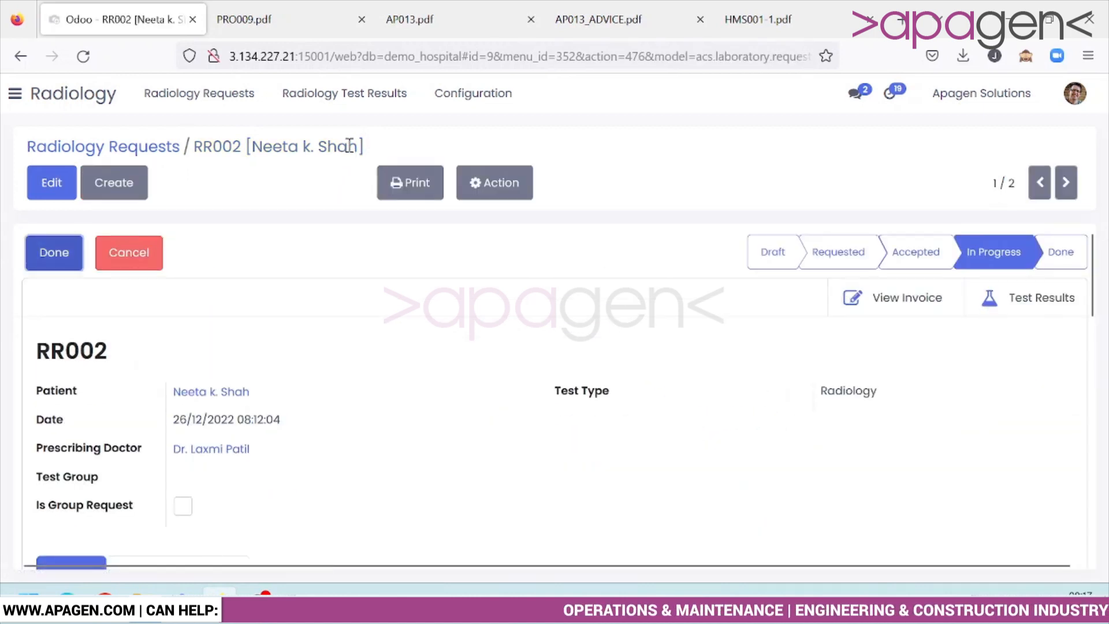
scroll(800, 446, "down", 5)
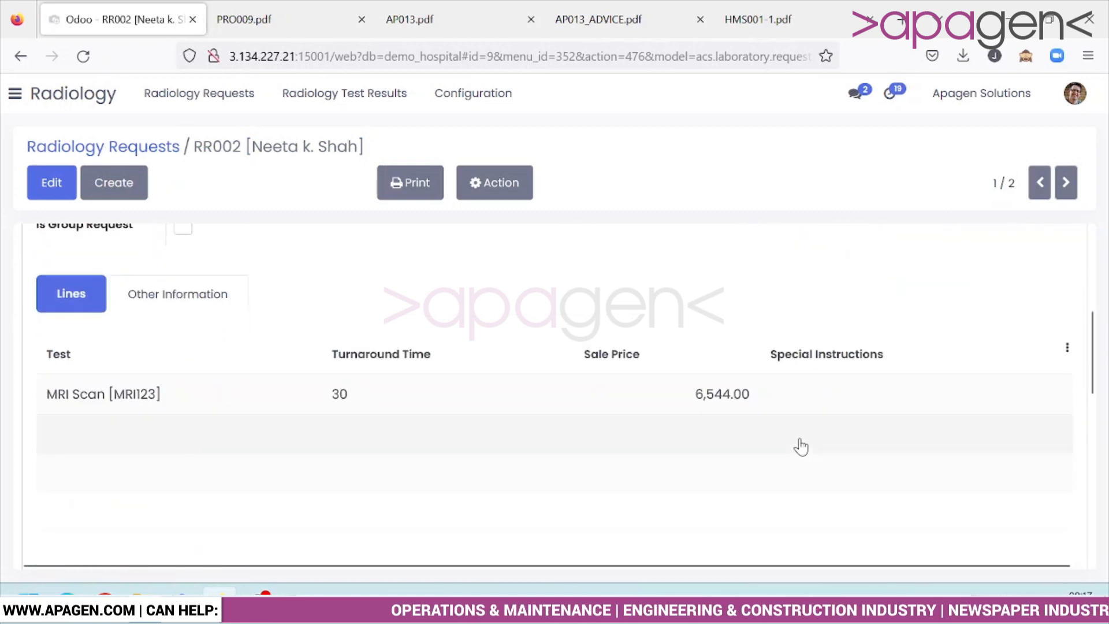
scroll(801, 447, "up", 4)
scroll(801, 446, "up", 1)
left_click(50, 254)
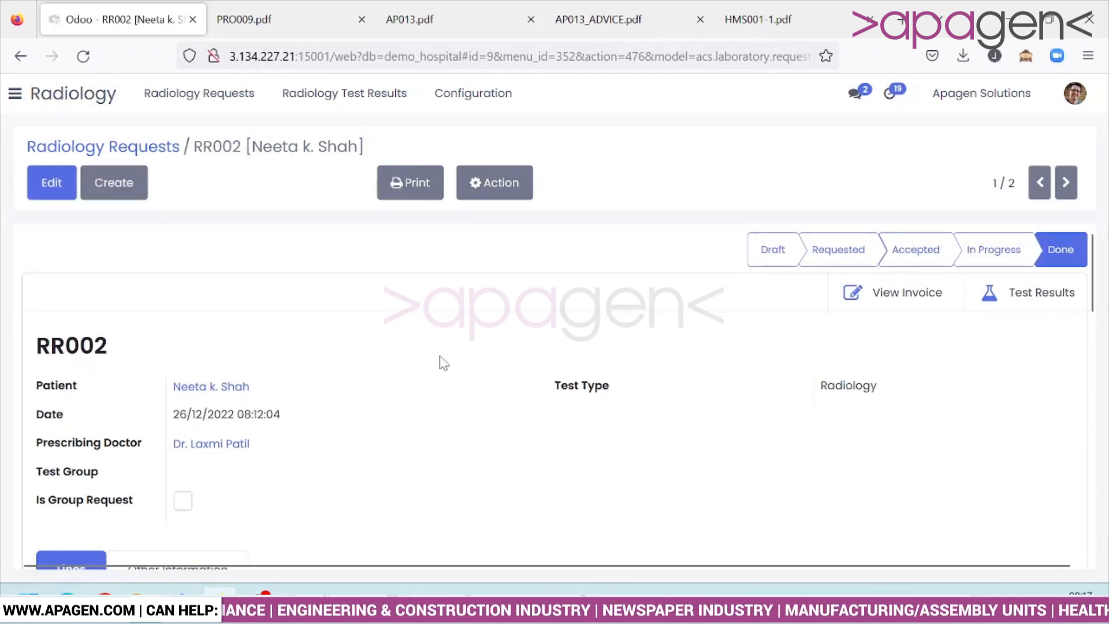
Step: Go to the Laboratory module's lab requests and close the four open PDF report tabs
left_click(16, 96)
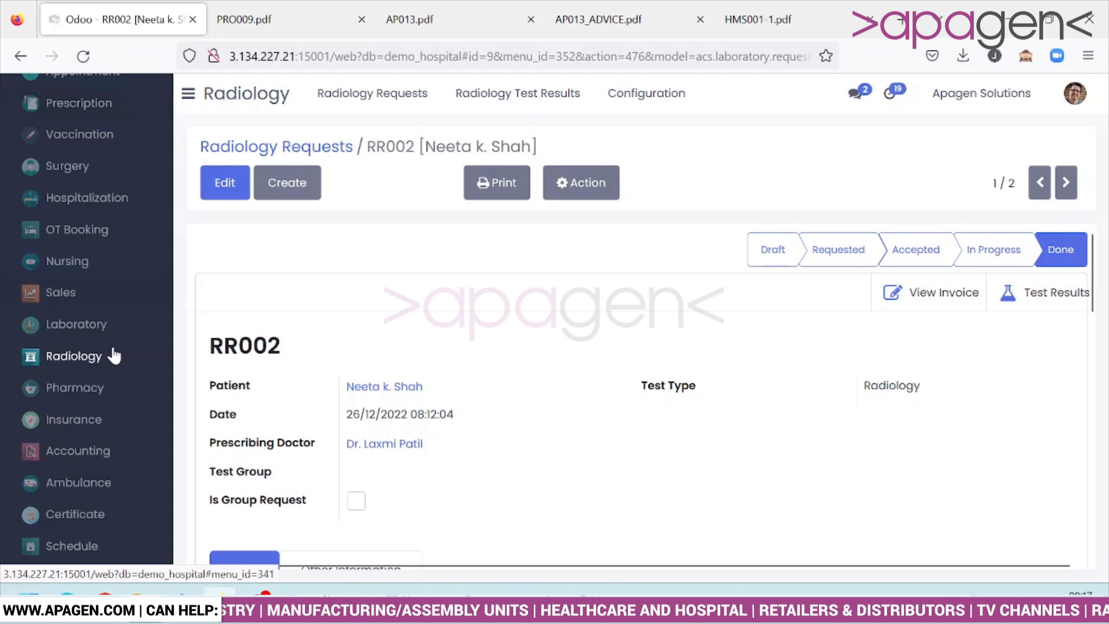
double_click(97, 402)
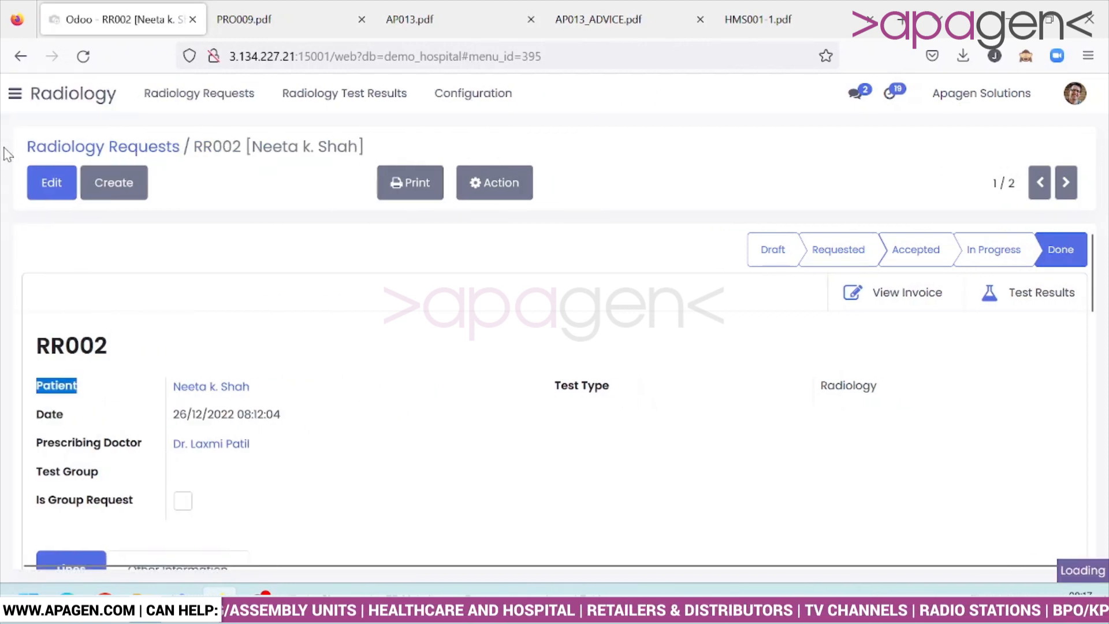
left_click(16, 97)
left_click(91, 330)
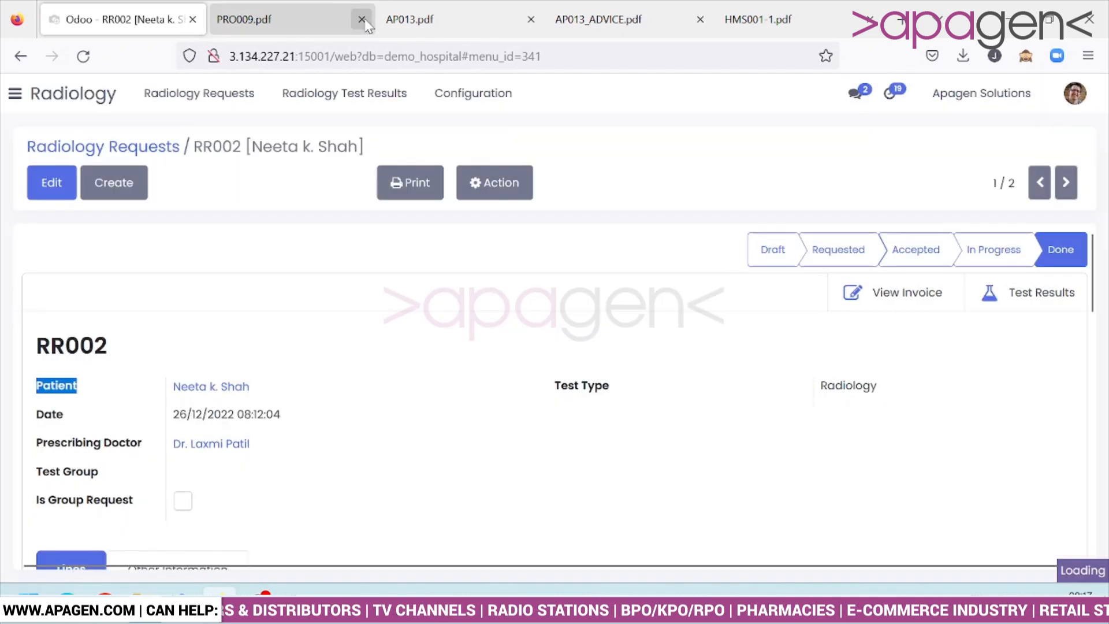
left_click(361, 19)
left_click(362, 20)
left_click(362, 19)
left_click(361, 19)
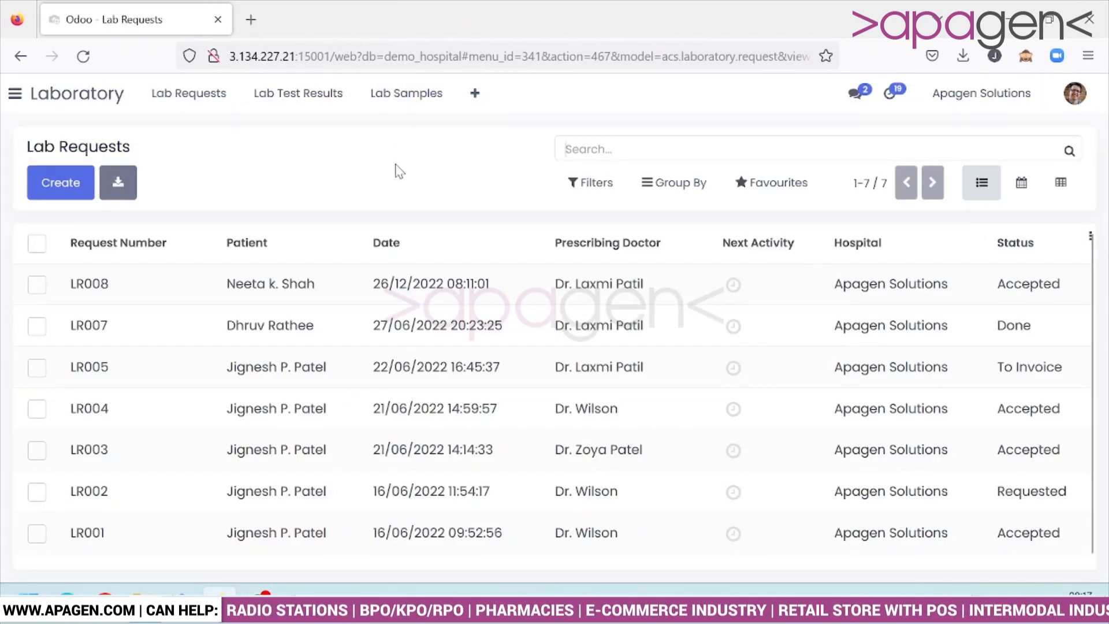
Step: Open lab request LR008 and try to set it to In Progress
left_click(434, 285)
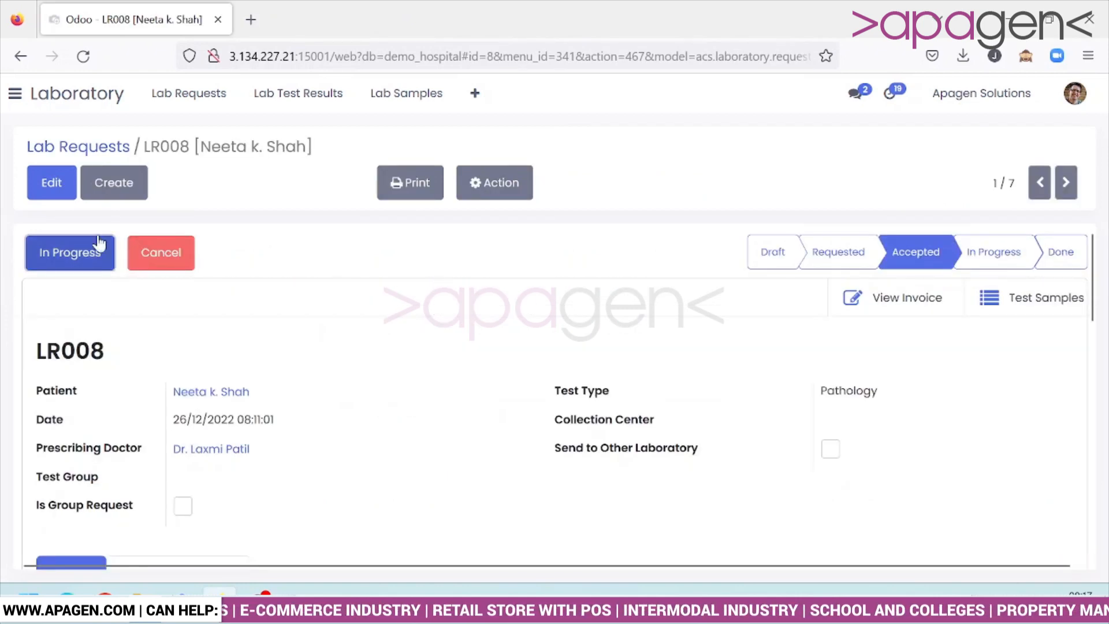
left_click(49, 254)
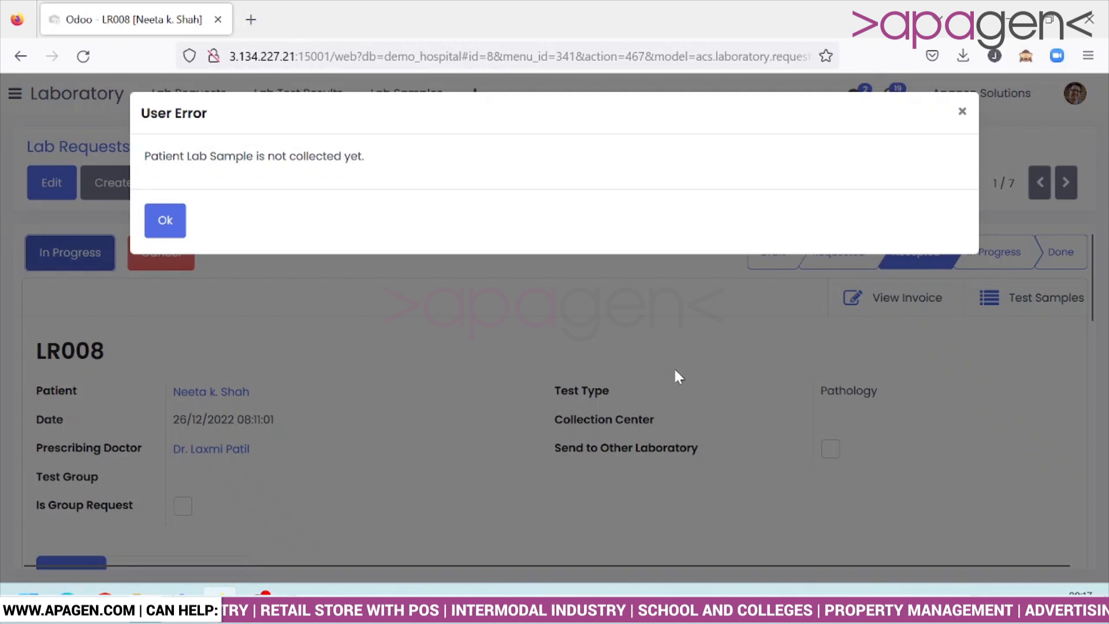
left_click(166, 222)
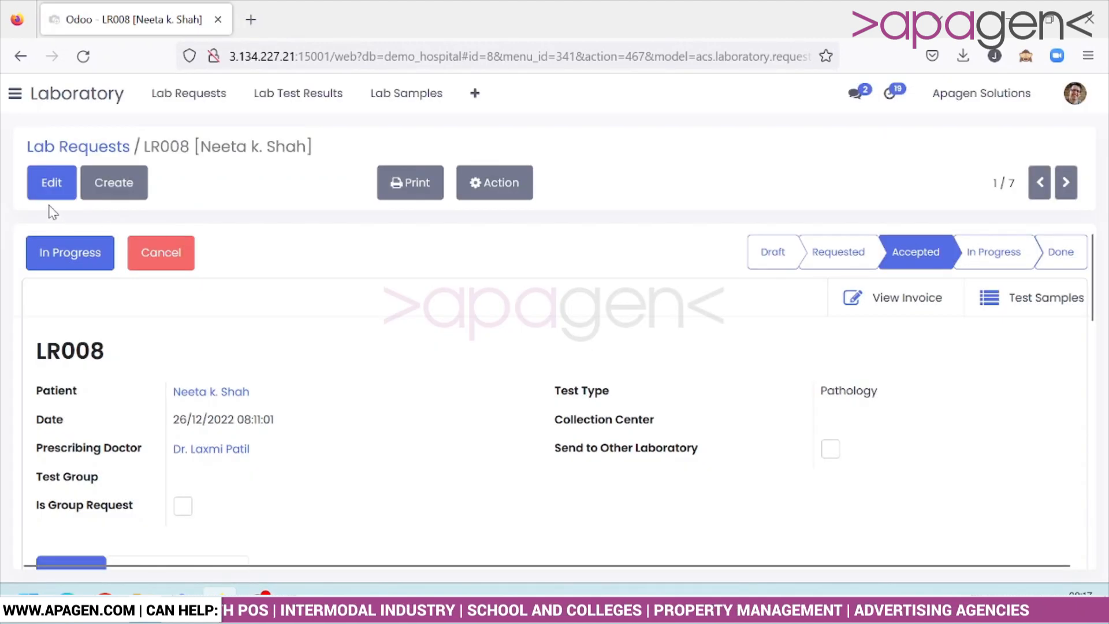
Step: Review LR008's lines, view its test samples and open lab sample LS006
scroll(997, 347, "down", 4)
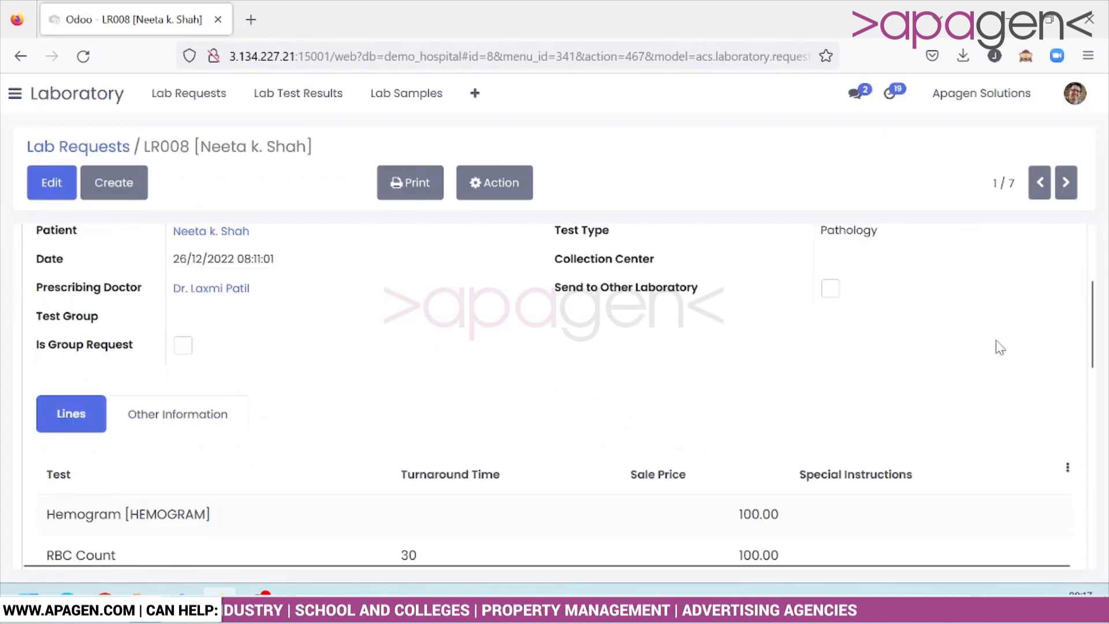
scroll(986, 397, "up", 4)
left_click(1047, 311)
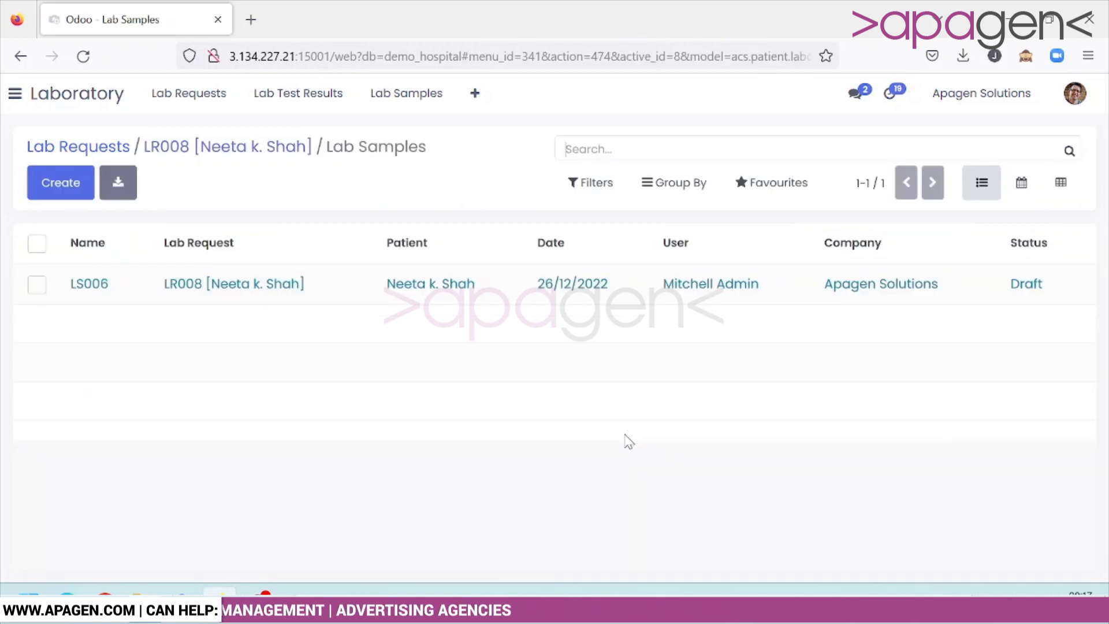
left_click(293, 284)
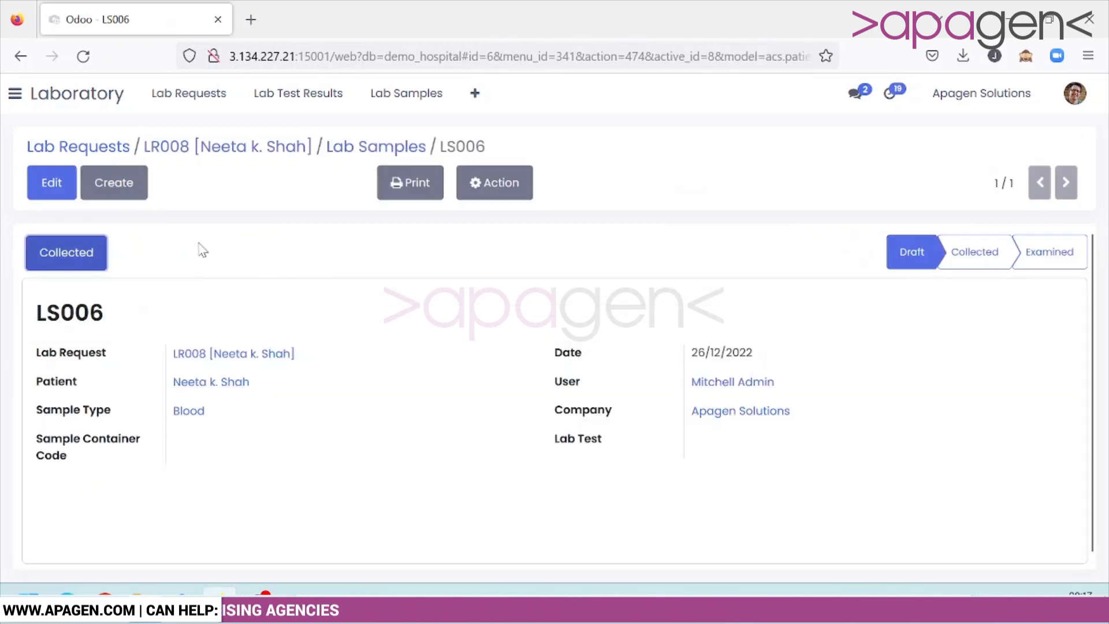
Step: Open the blood lab sample for editing and examine the available sample types
left_click(34, 182)
scroll(341, 417, "down", 2)
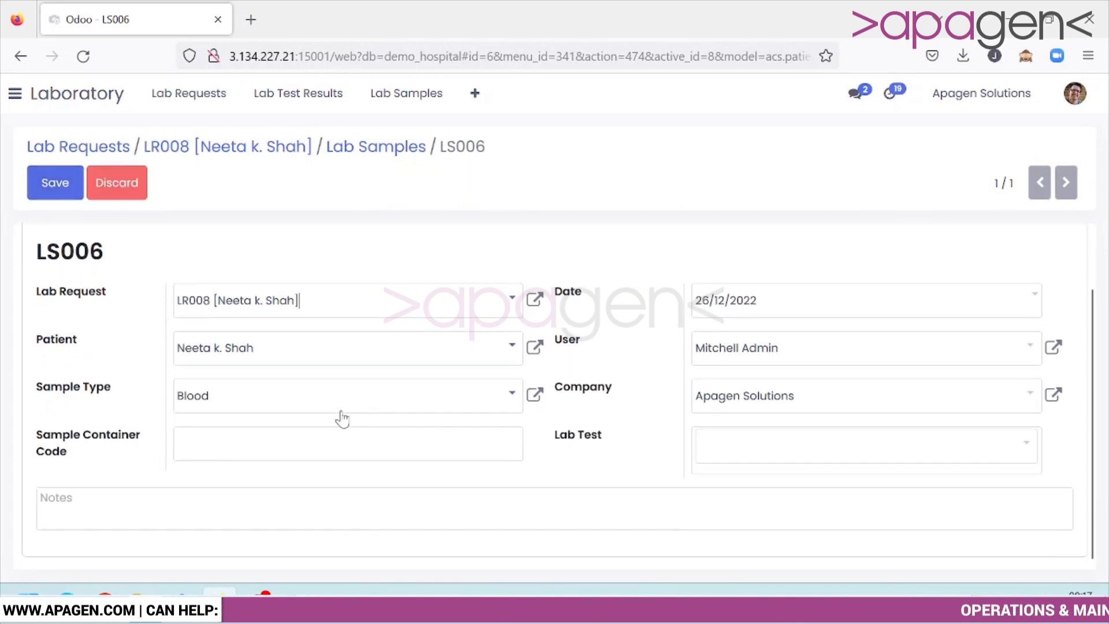
left_click(342, 403)
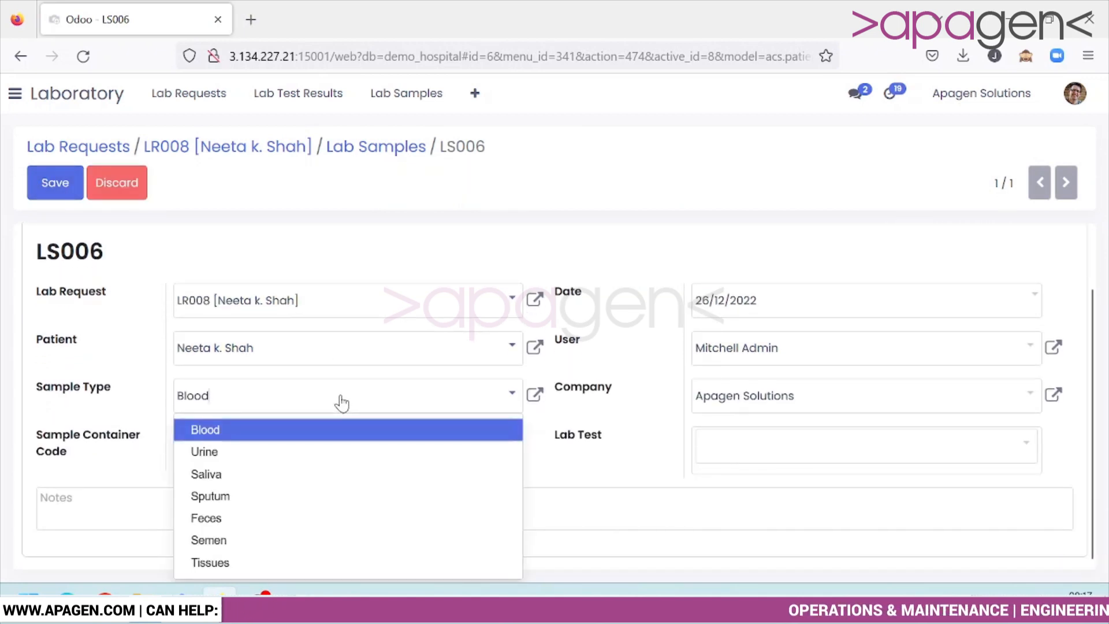
left_click(138, 402)
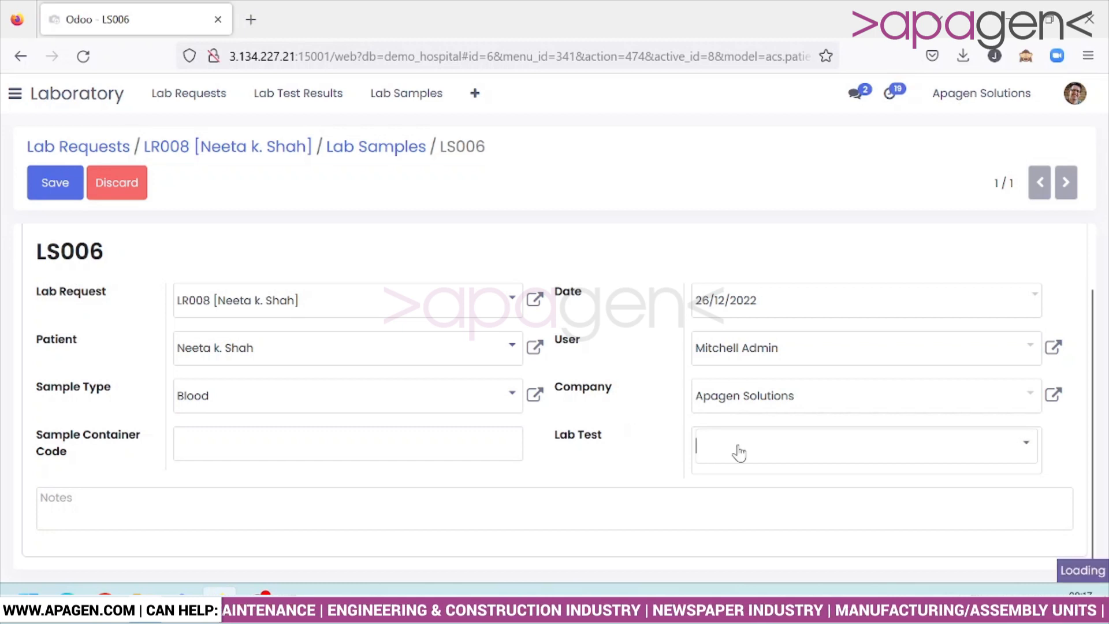
left_click(399, 400)
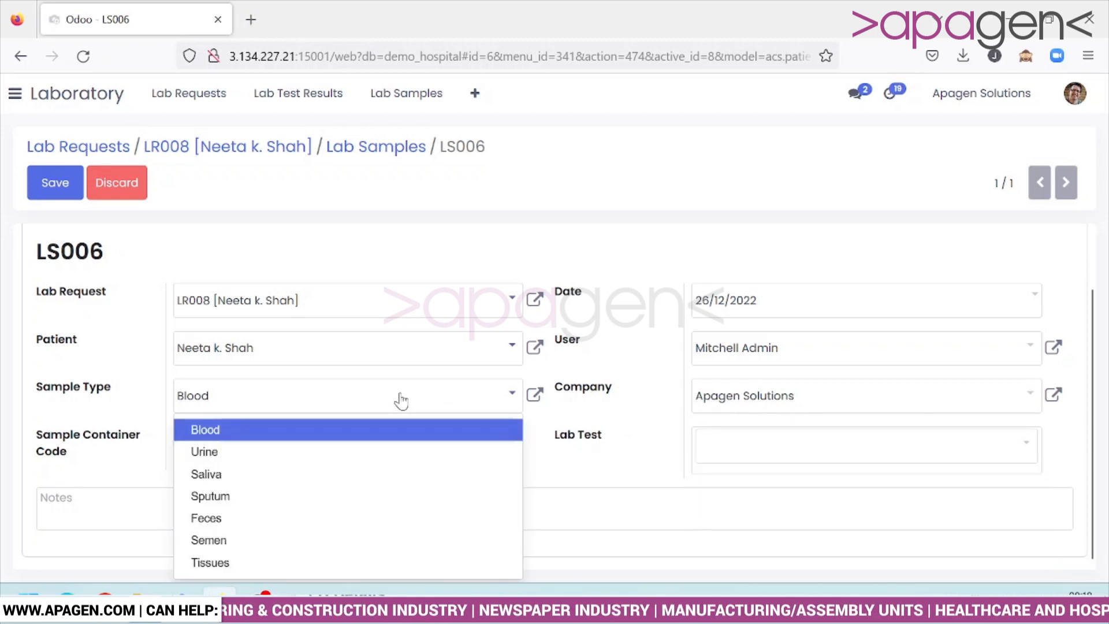
left_click(108, 392)
scroll(101, 386, "up", 1)
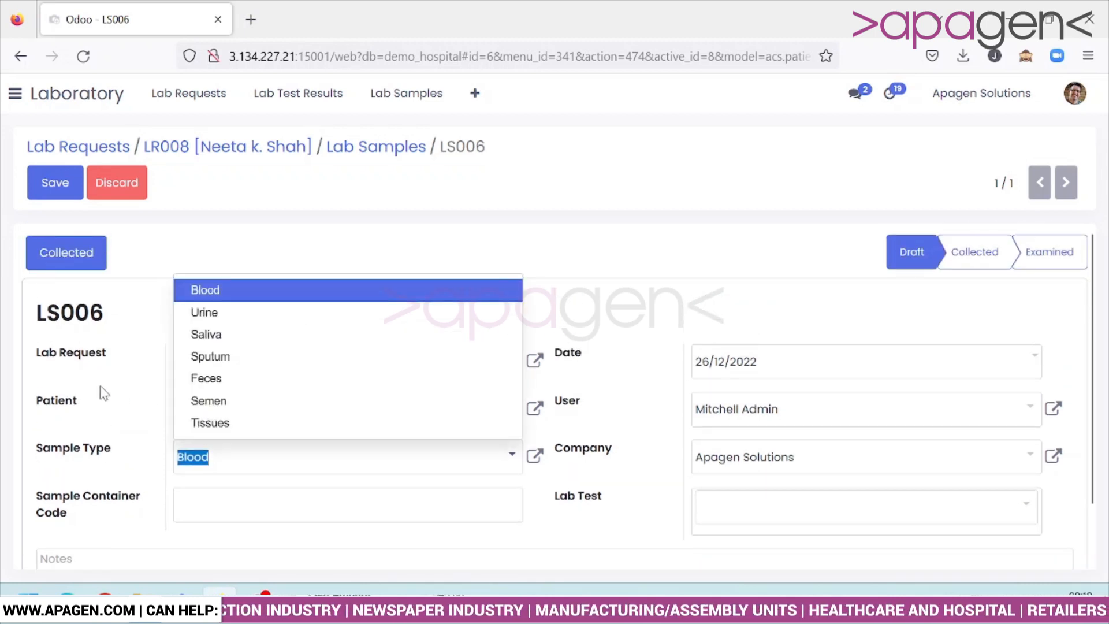
left_click(115, 414)
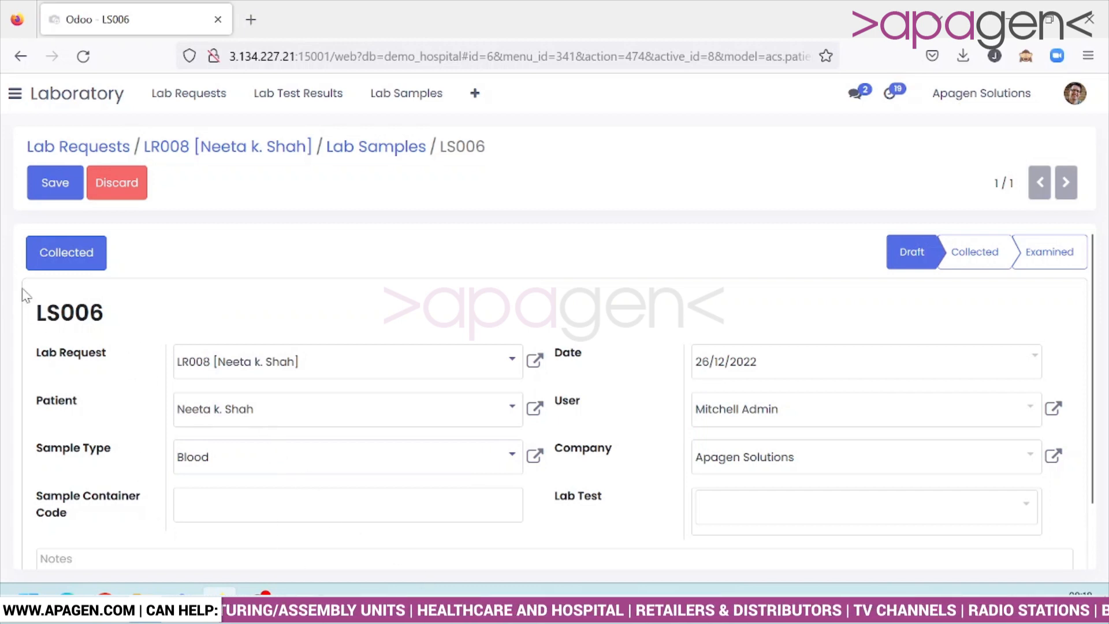
Step: Mark the lab sample as Collected and as Examined, save it, and check its print options
left_click(42, 255)
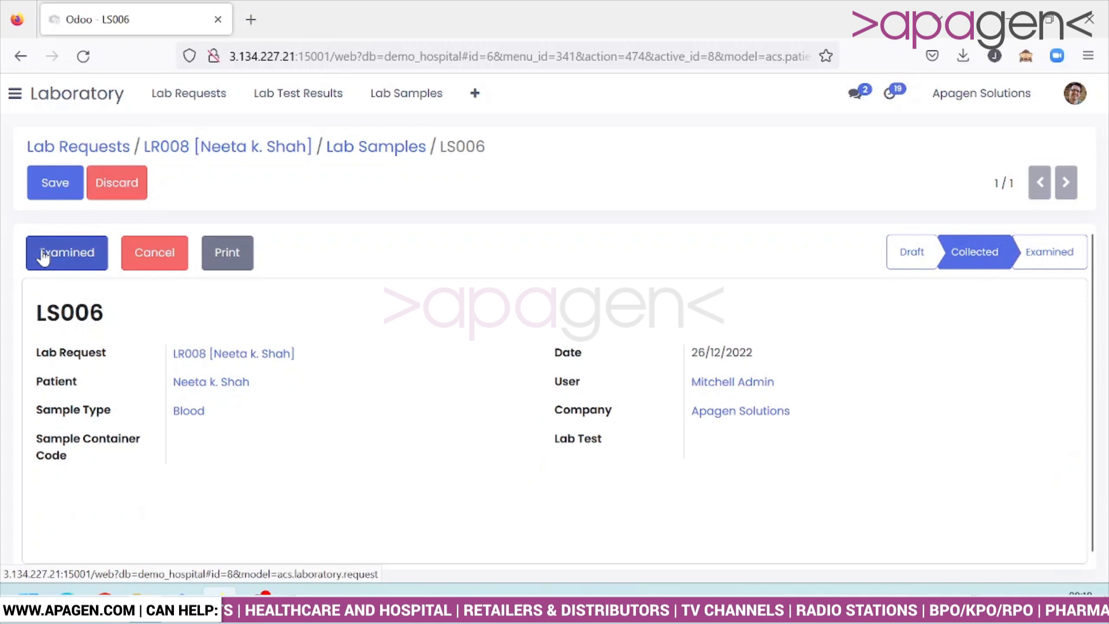
left_click(85, 261)
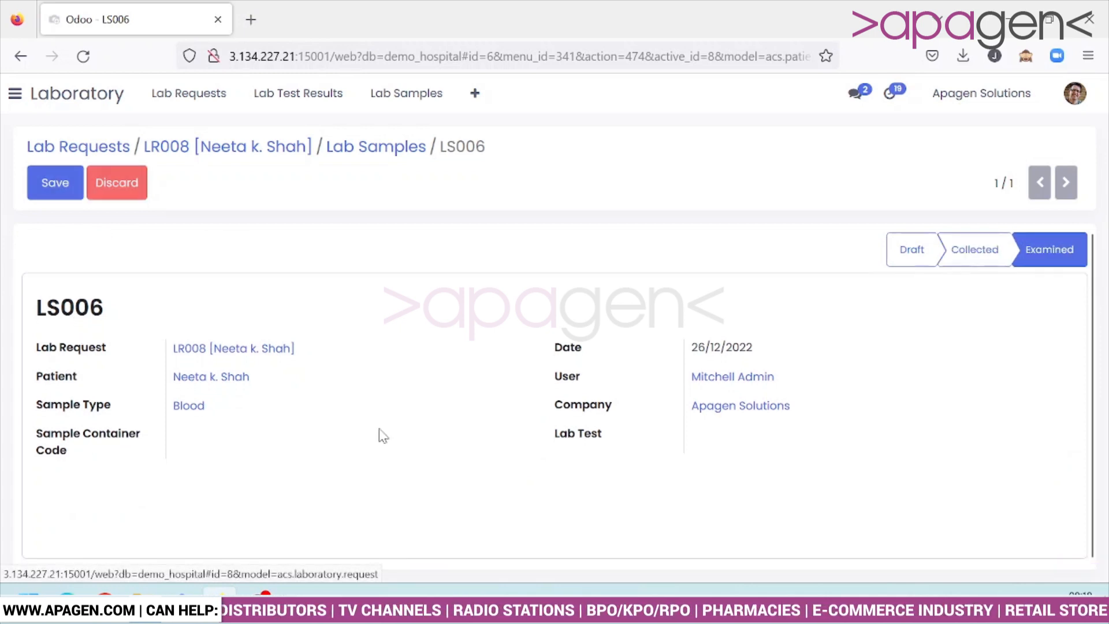
left_click(44, 186)
left_click(396, 202)
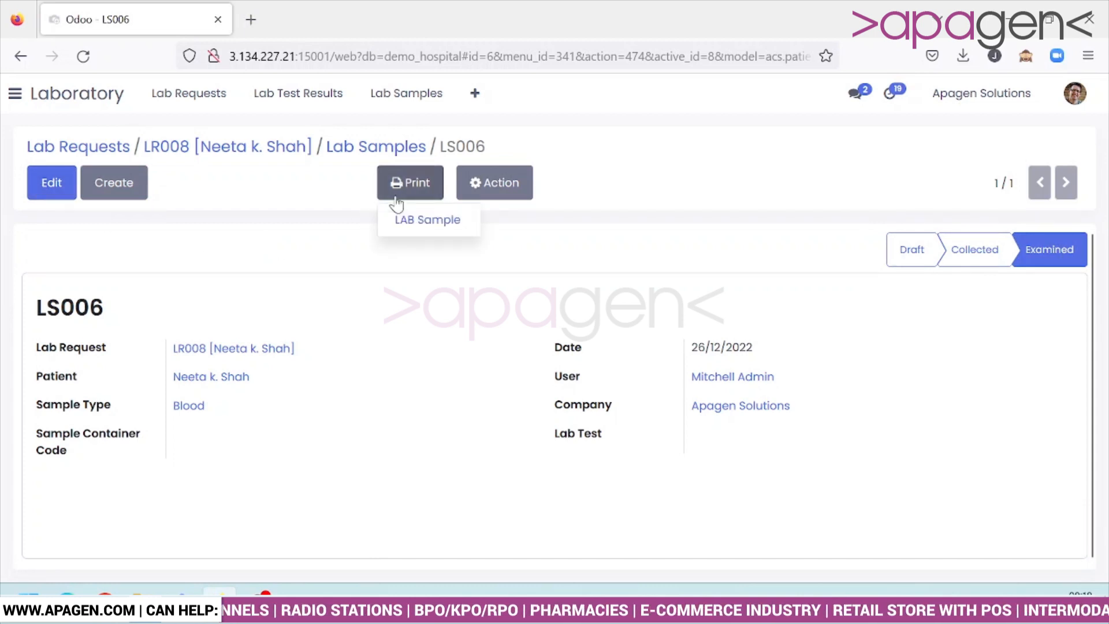
left_click(434, 342)
Step: Return to the sample's parent lab request and set its status to In Progress
left_click(386, 151)
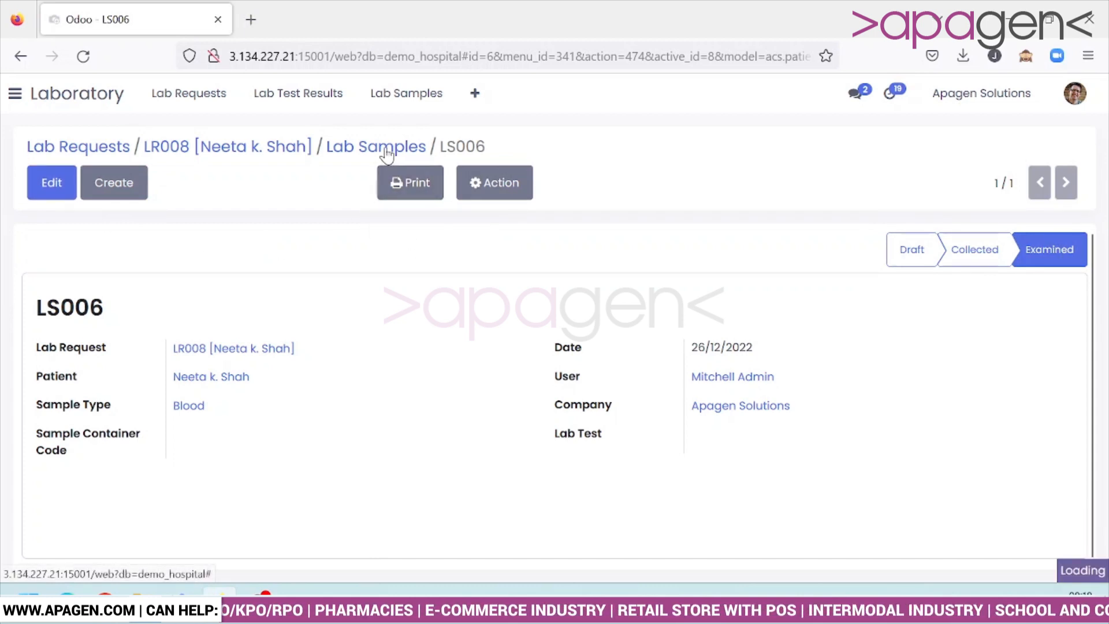
left_click(252, 149)
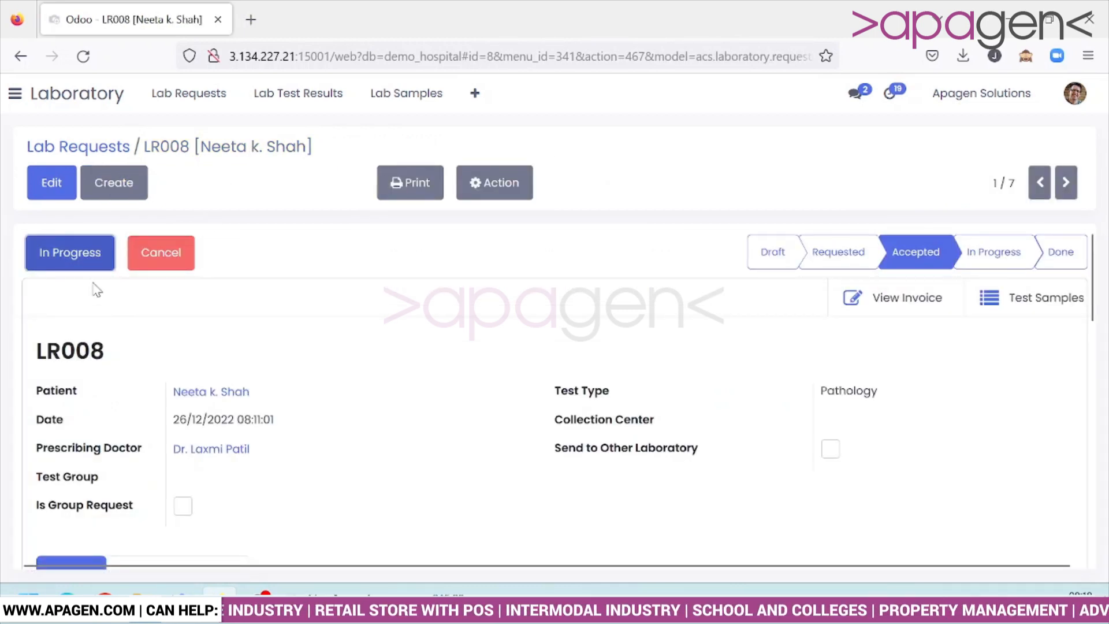
left_click(83, 265)
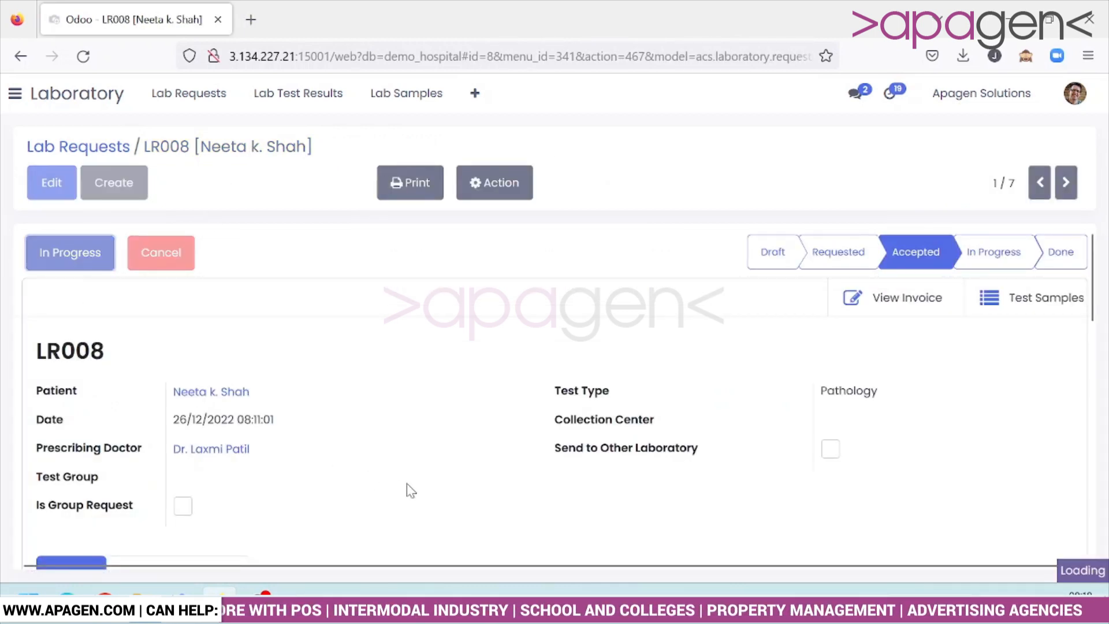
scroll(408, 489, "down", 5)
scroll(411, 490, "up", 5)
Step: Open the Hemogram result from the request's test results and start editing it
left_click(879, 306)
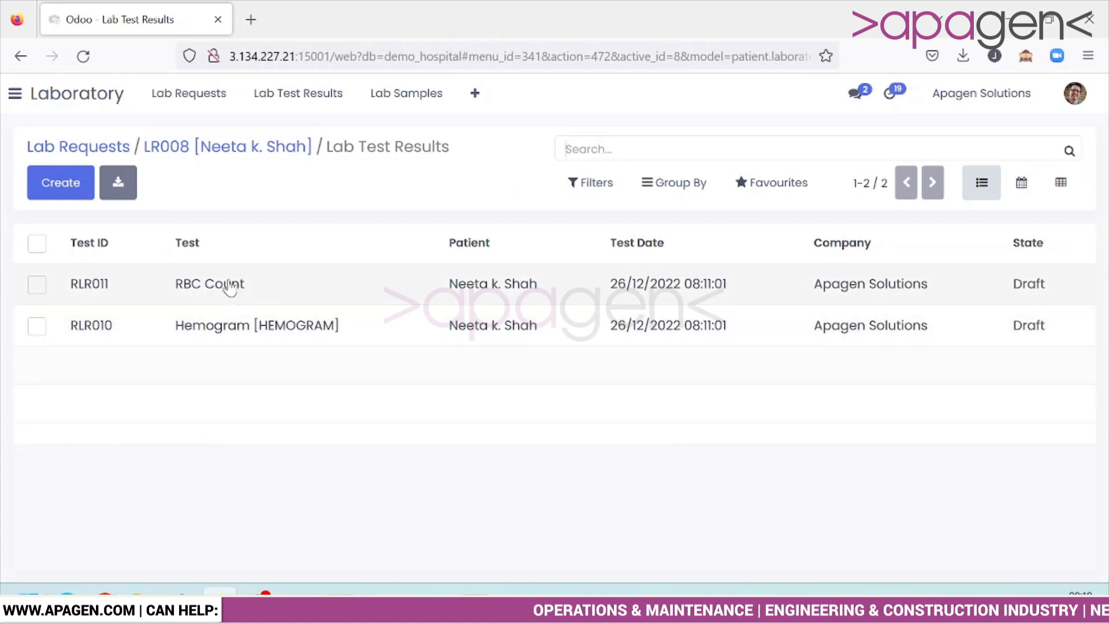
left_click(298, 334)
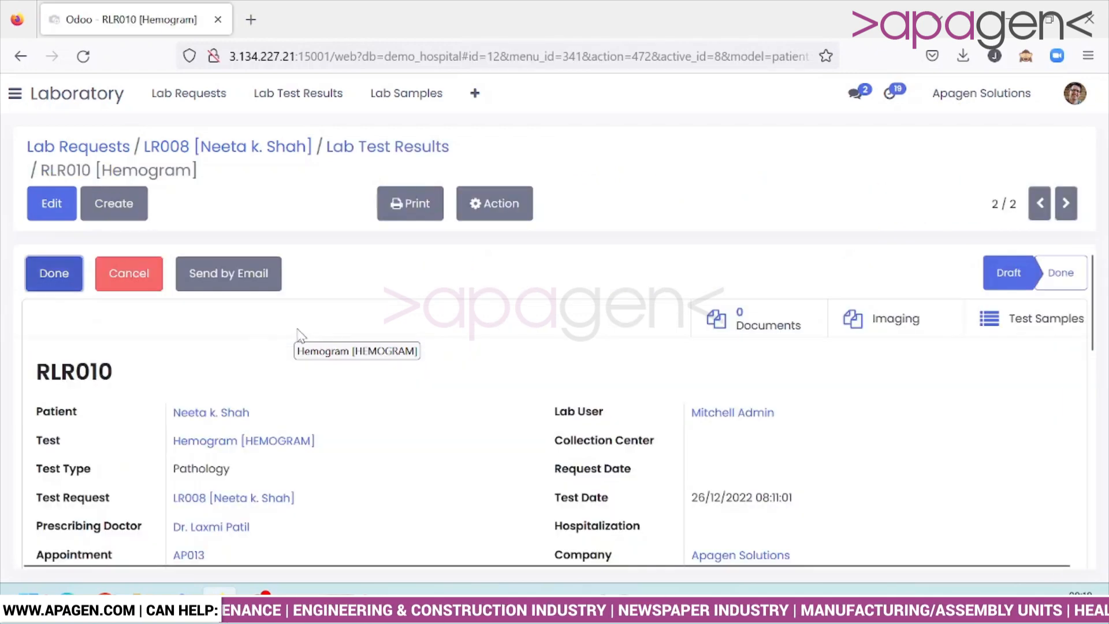
left_click(55, 214)
Step: Examine the Hemogram's blood count parameters, normal ranges and result fields in the diagnosis table
scroll(421, 413, "down", 5)
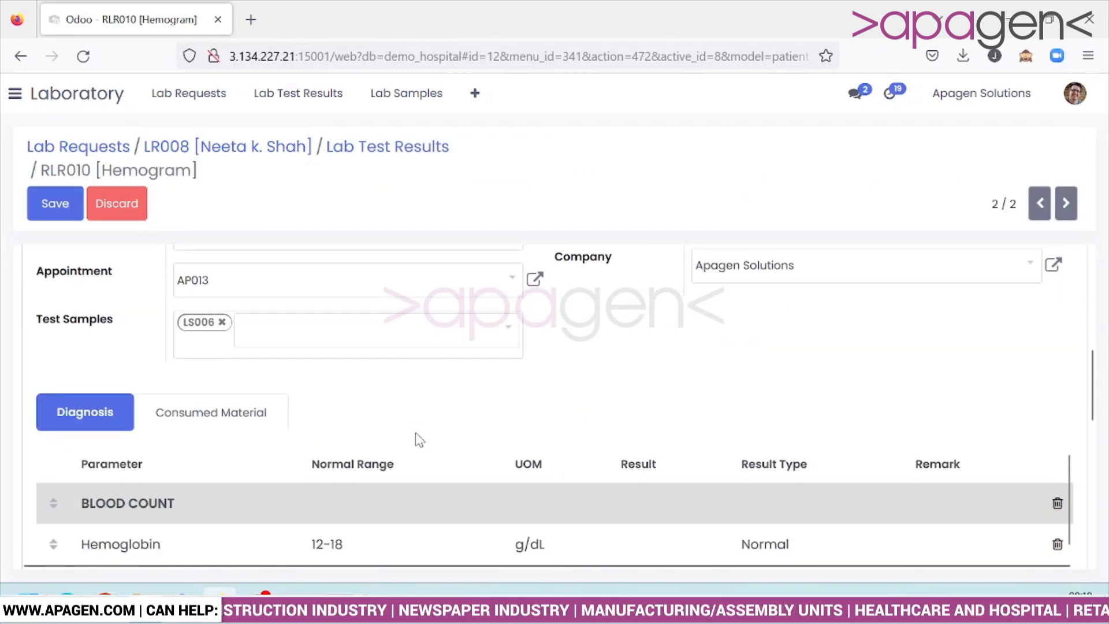
scroll(416, 442, "down", 3)
scroll(190, 359, "up", 1)
scroll(191, 360, "up", 3)
scroll(191, 359, "down", 3)
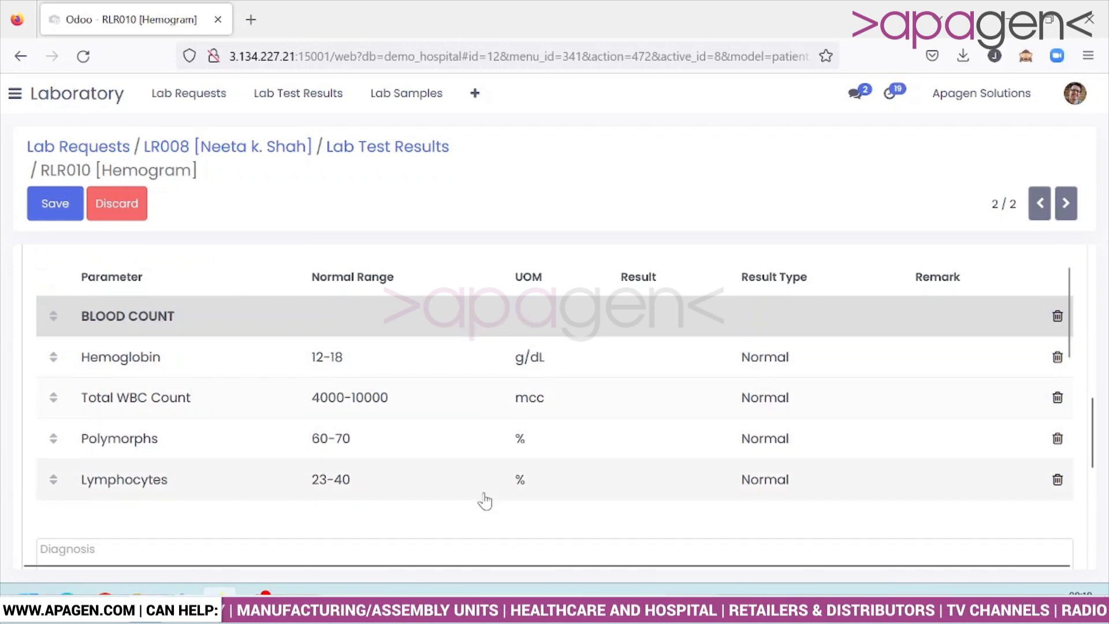
left_click(669, 352)
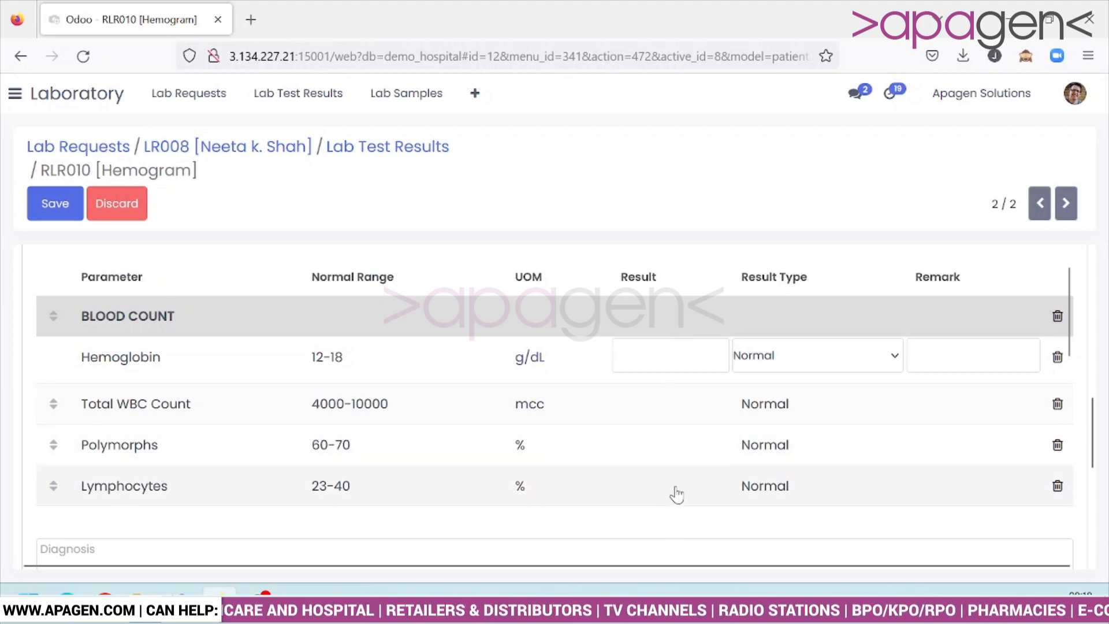
scroll(527, 475, "up", 5)
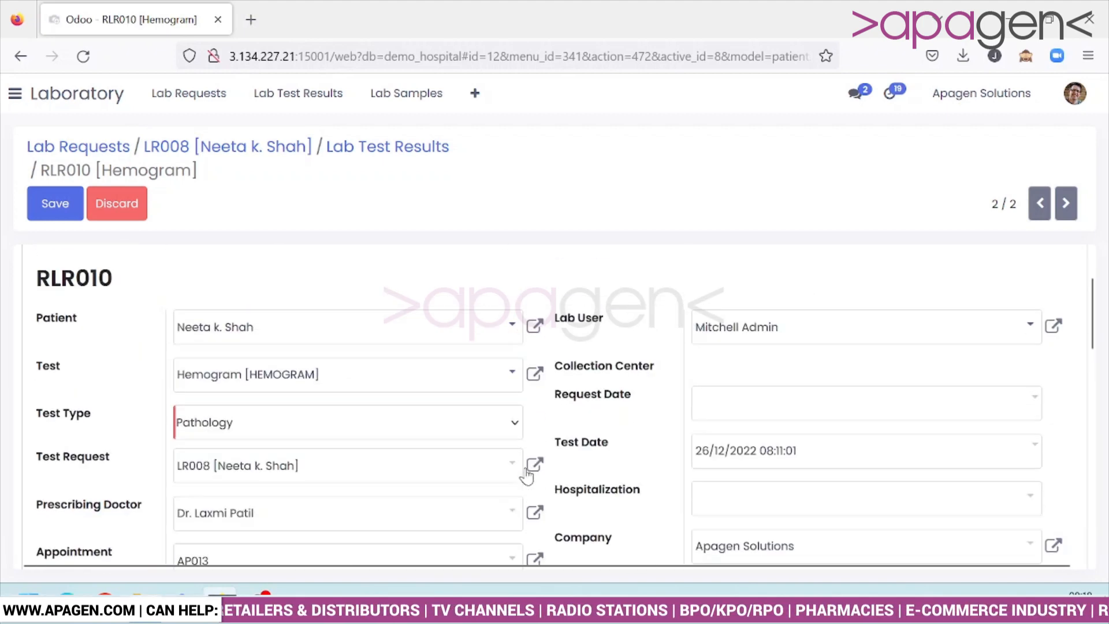
scroll(527, 475, "down", 4)
scroll(525, 470, "up", 5)
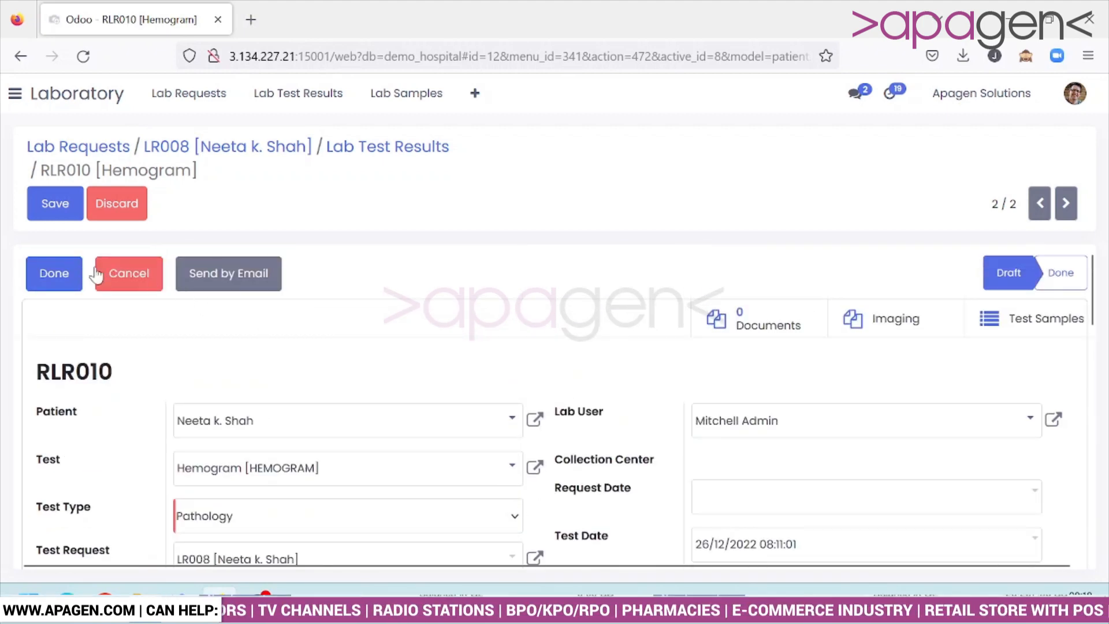
Step: Mark the Hemogram test result as Done, review its diagnosis table, and return to the request's test results
left_click(40, 282)
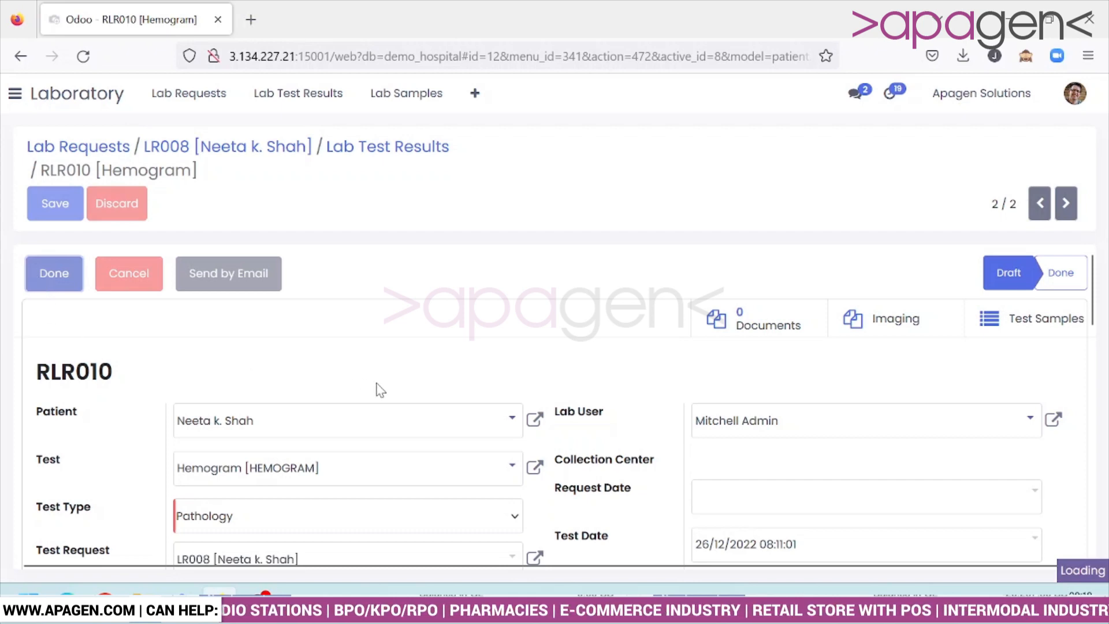
scroll(452, 441, "down", 6)
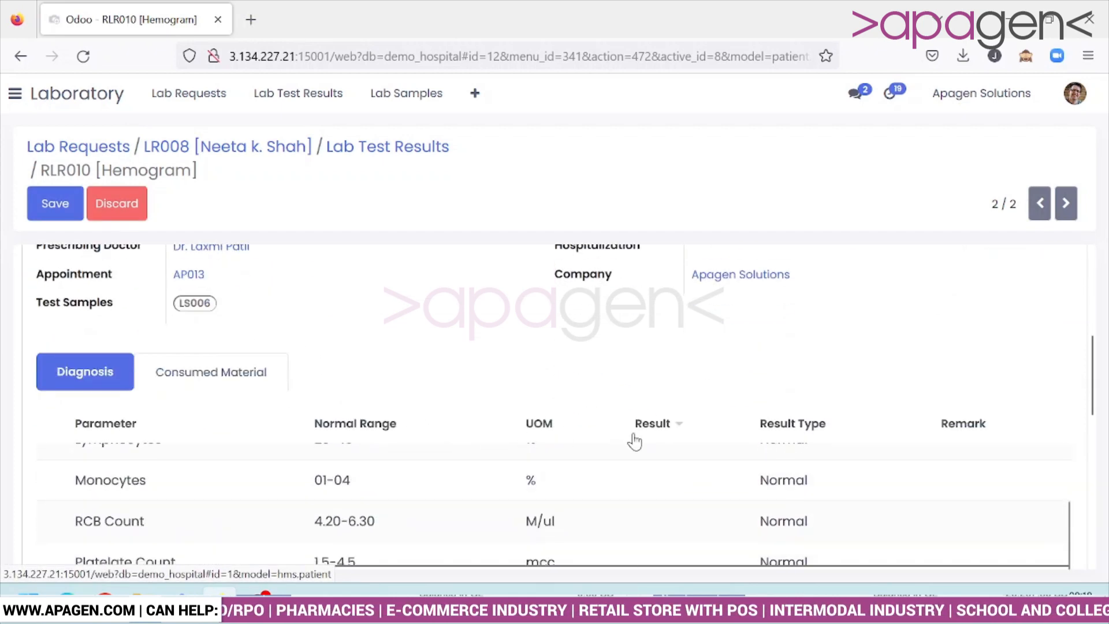
scroll(693, 439, "down", 2)
scroll(696, 439, "up", 5)
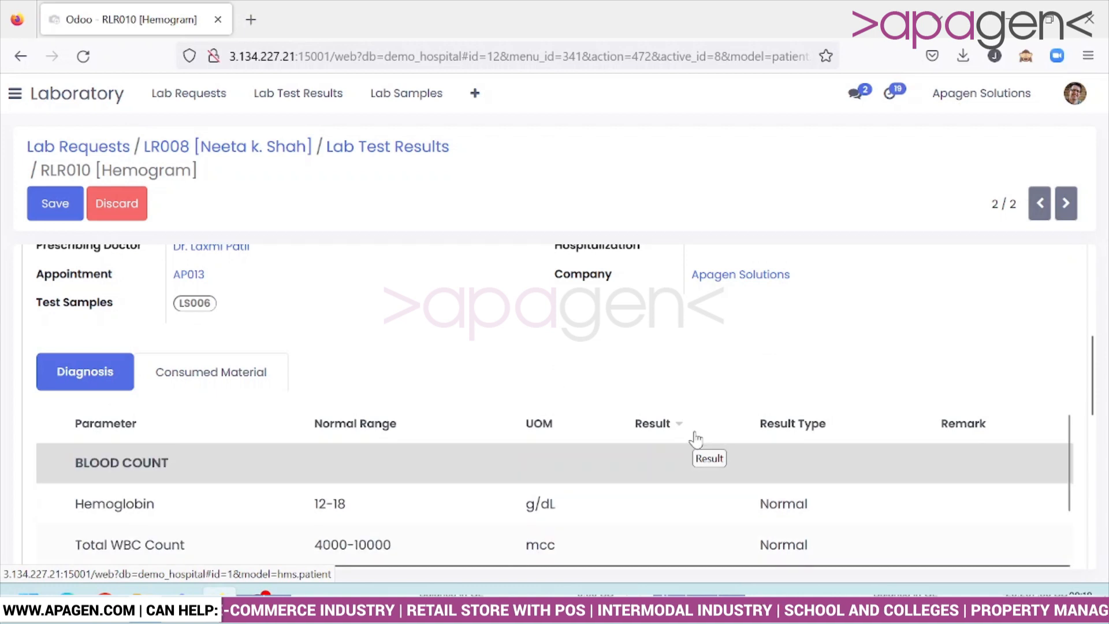
scroll(452, 358, "up", 5)
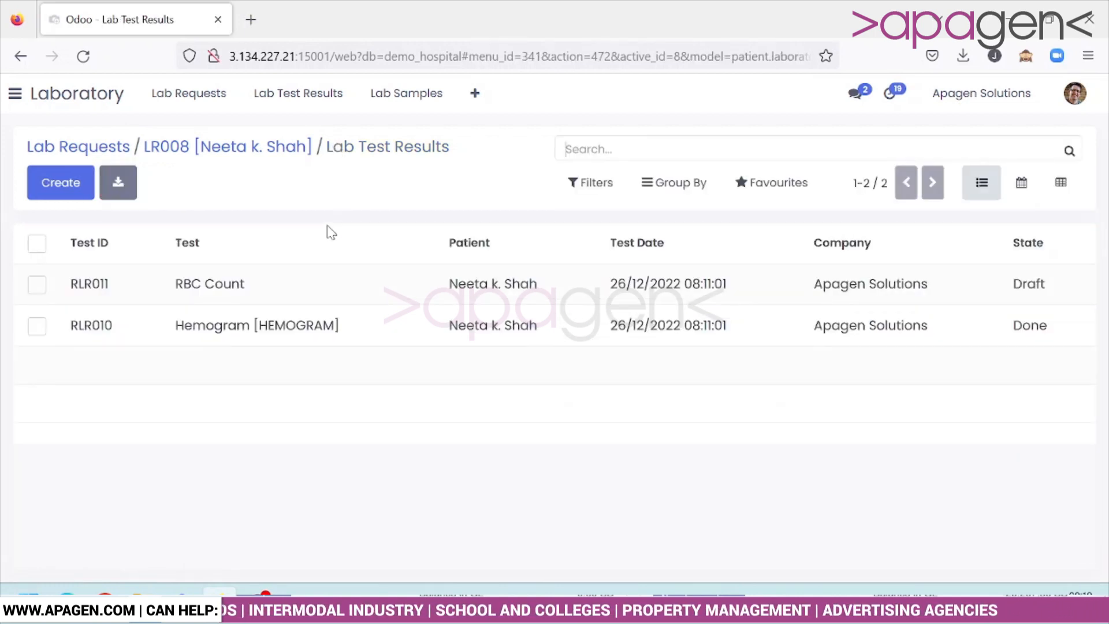
Step: Mark the request's RBC Count test result as Done after checking its diagnosis, and return to the lab request
left_click(311, 302)
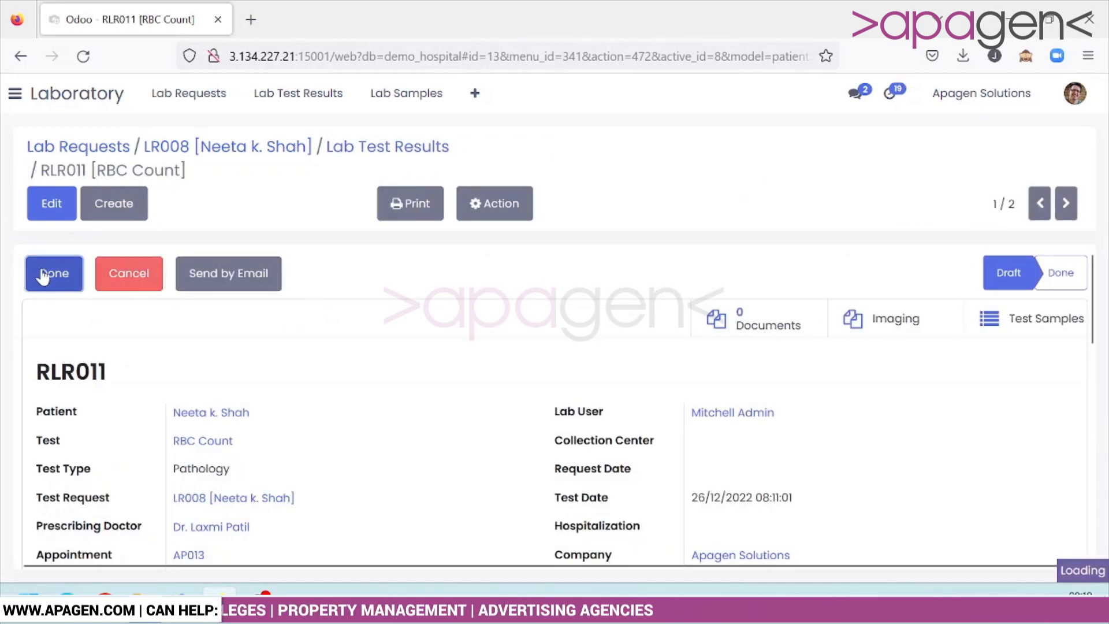
scroll(312, 409, "down", 5)
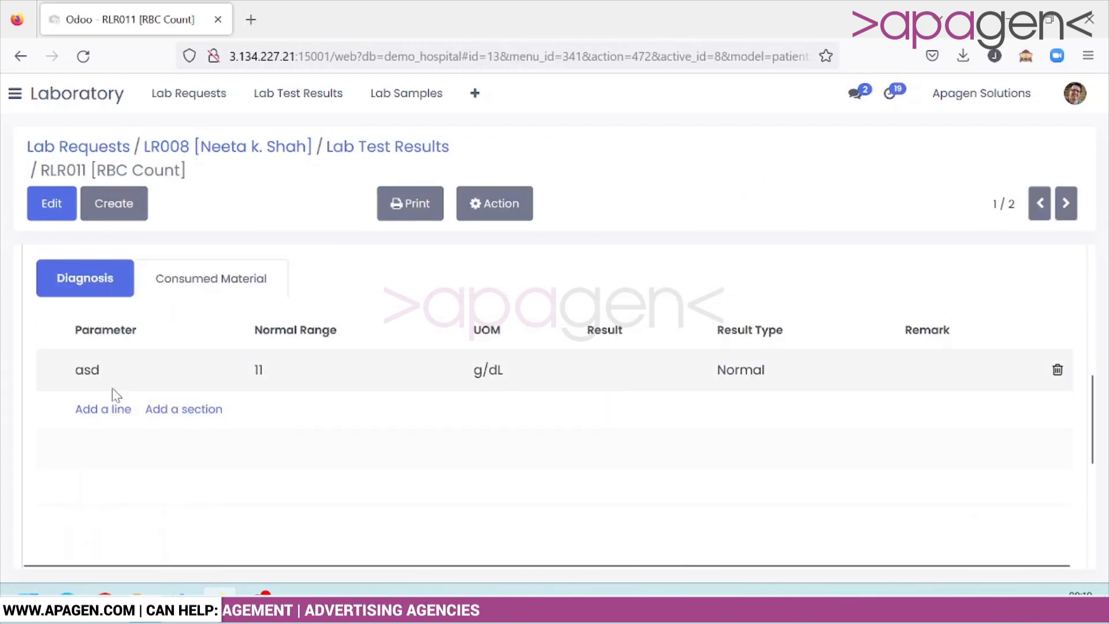
scroll(303, 393, "up", 5)
left_click(54, 275)
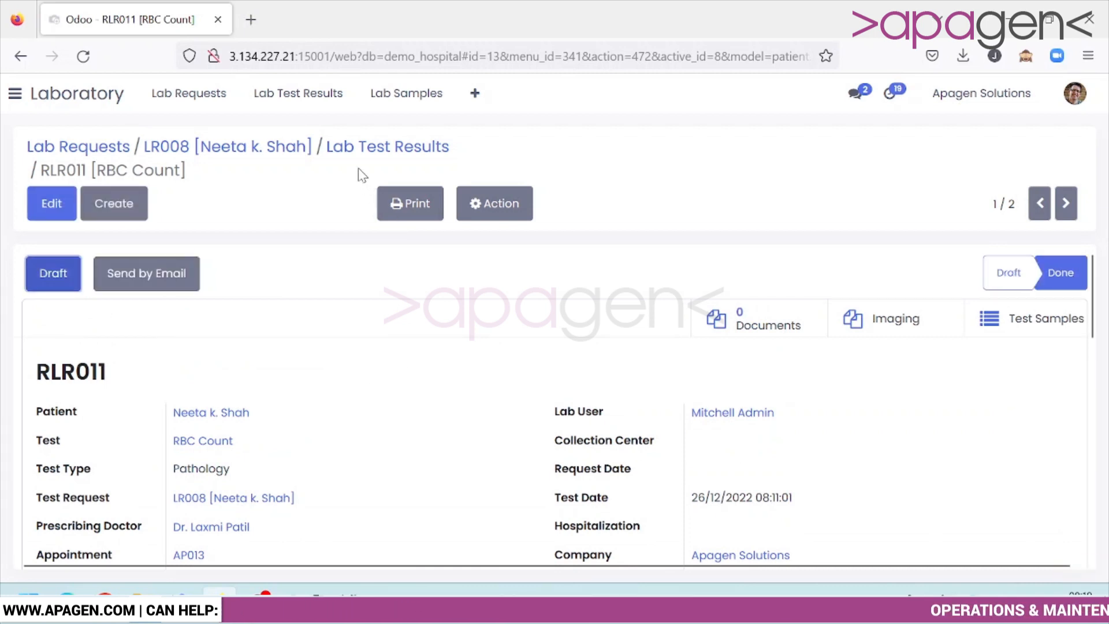
left_click(359, 153)
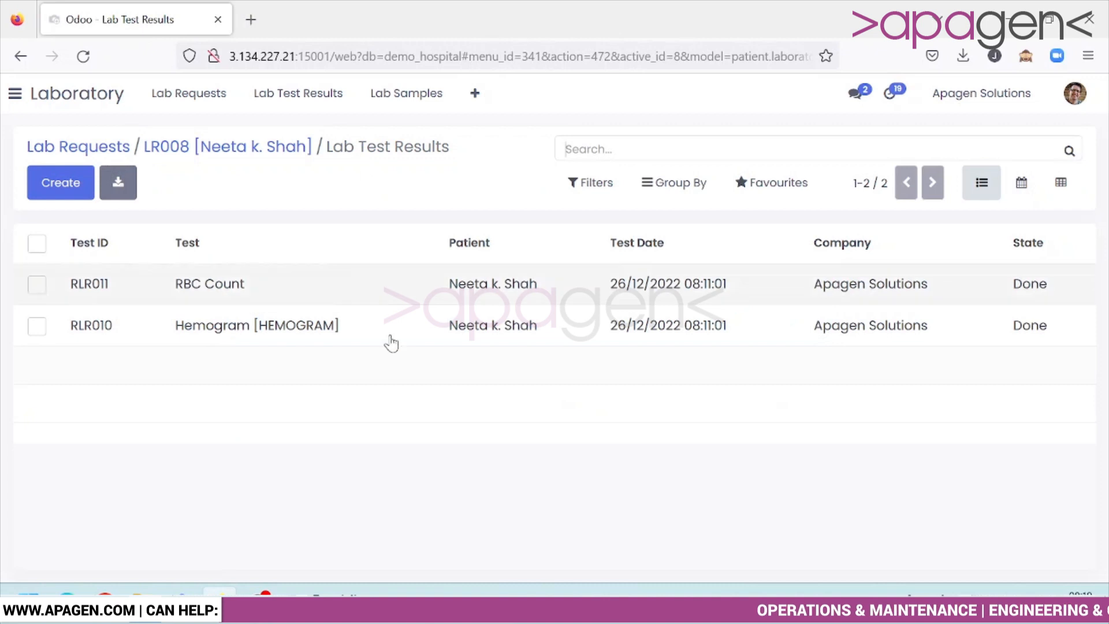
left_click(285, 159)
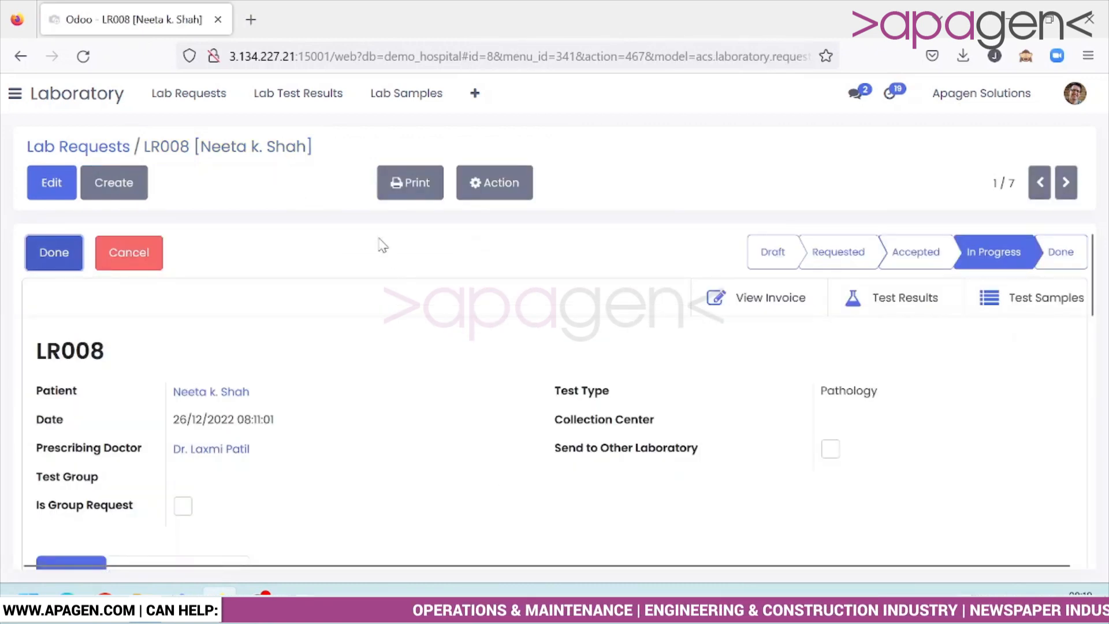
Step: Open the RLR010 Hemogram from the list of all lab test results and print its Lab Report
left_click(324, 108)
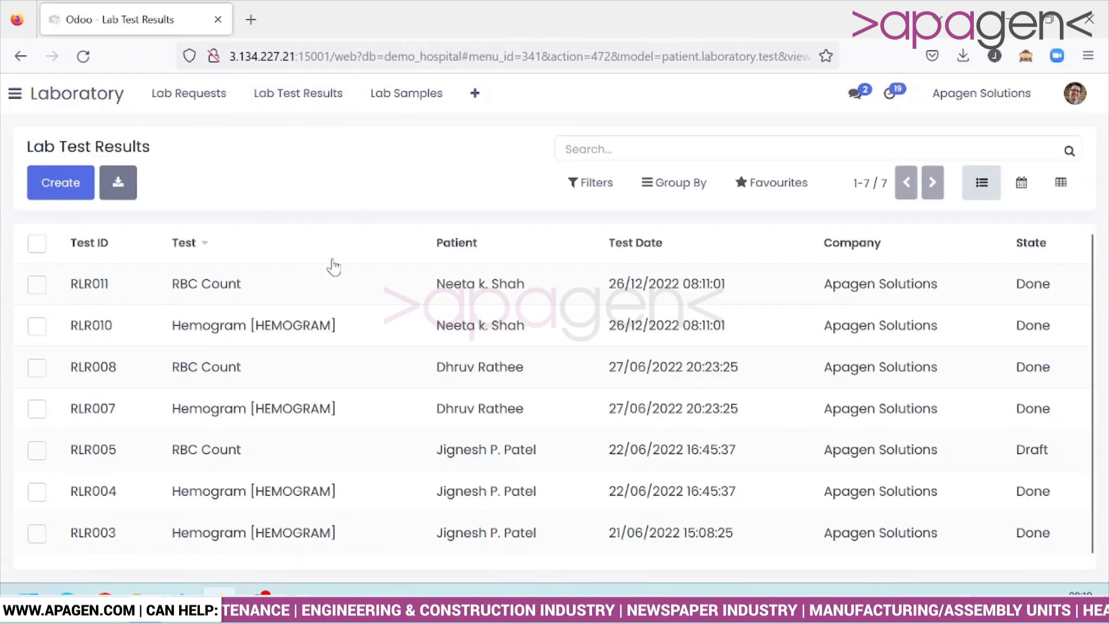
left_click(342, 330)
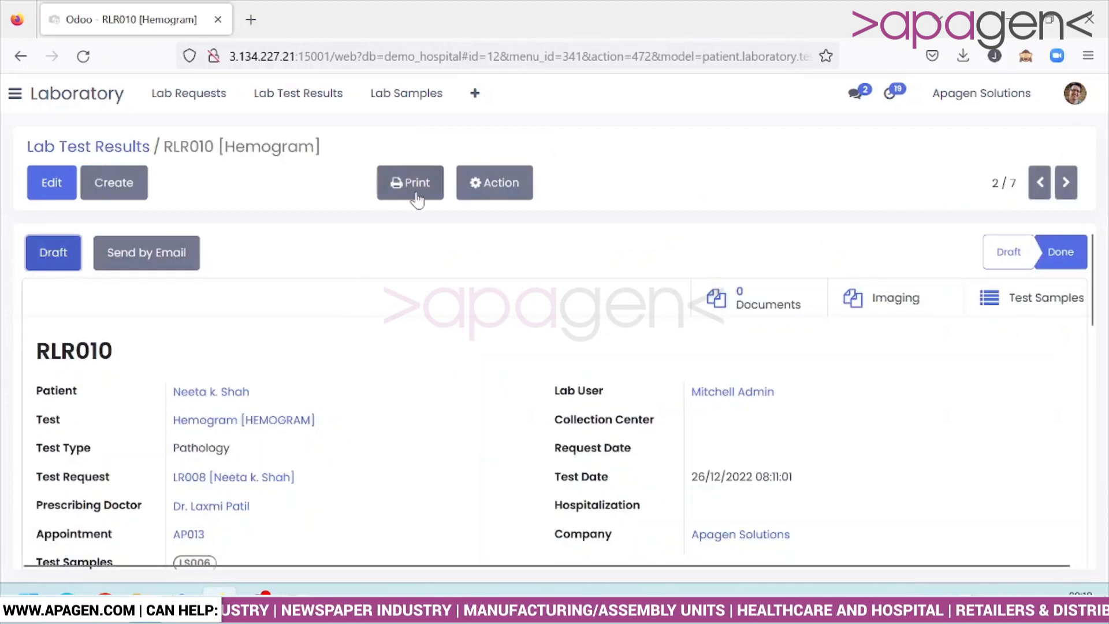
left_click(417, 196)
left_click(426, 223)
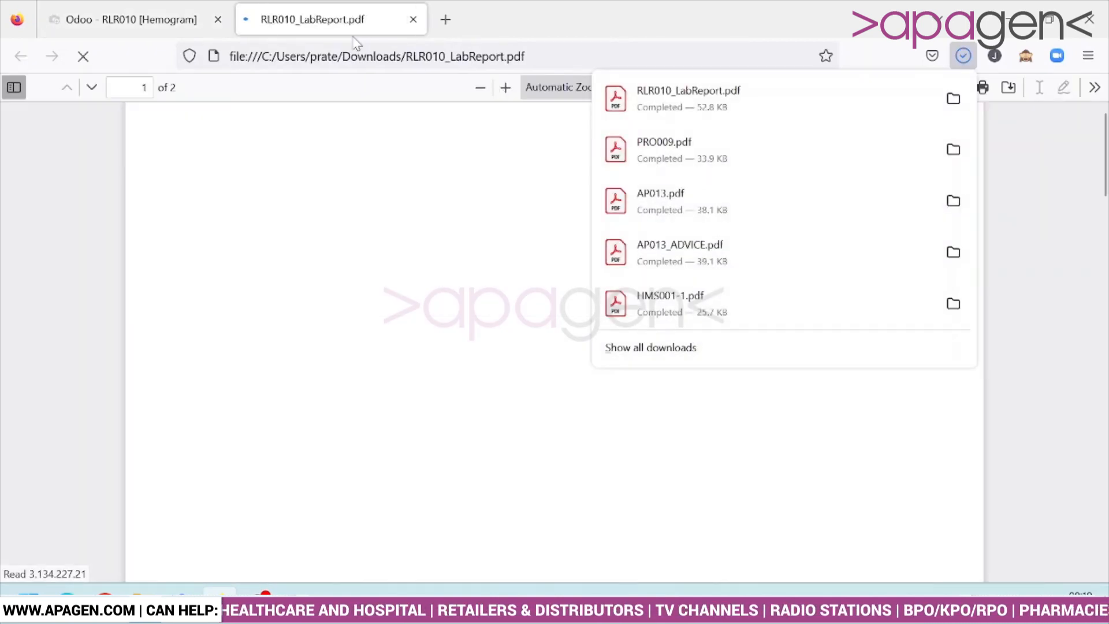
Step: Read through both pages of RLR010_LabReport.pdf and switch back to the test result in Odoo
left_click(548, 17)
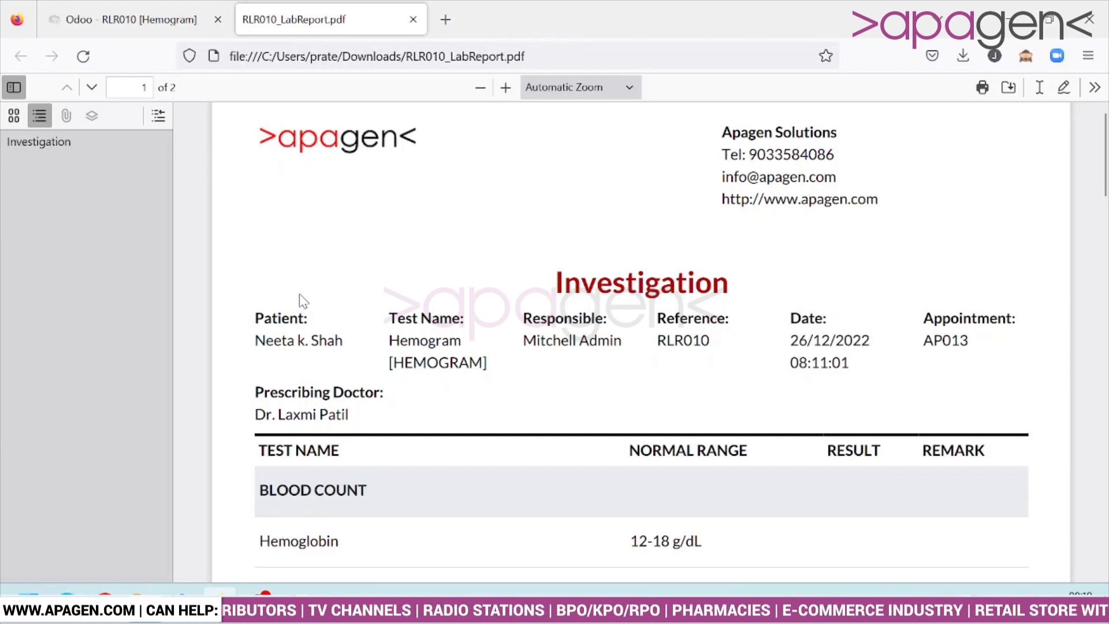
scroll(300, 296, "down", 10)
scroll(300, 296, "down", 10)
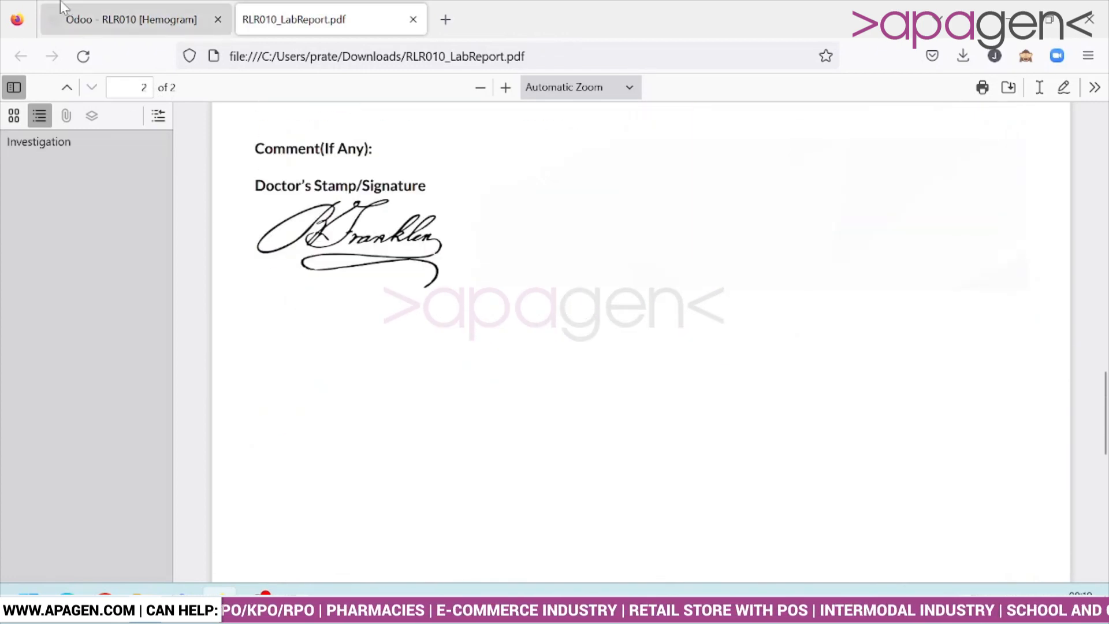
left_click(63, 8)
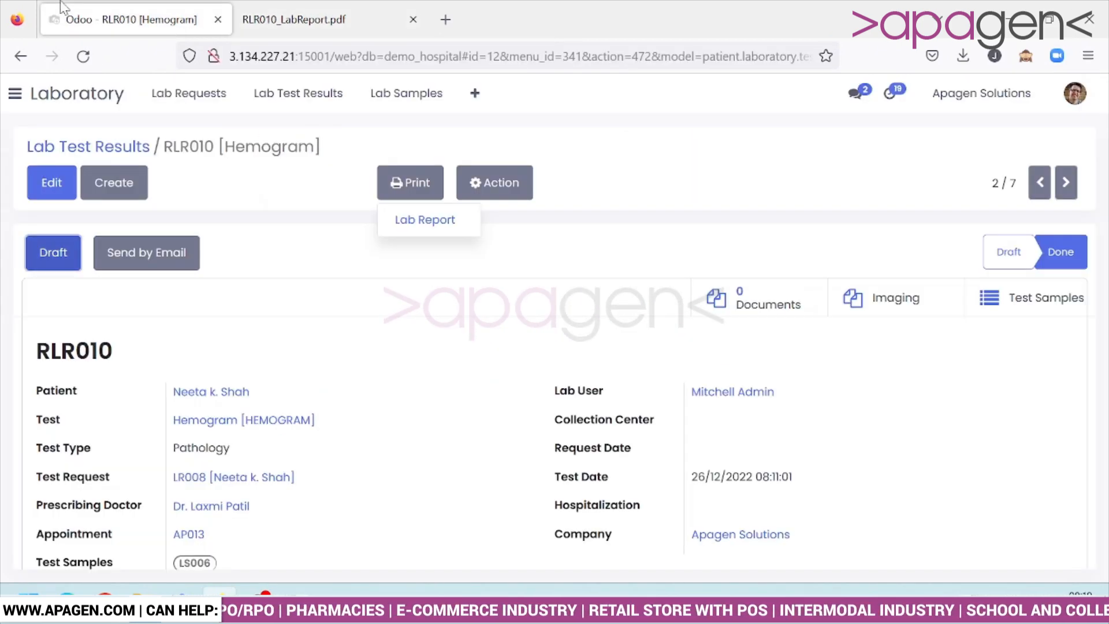
Step: Open the posted customer invoice dated 26/12/2022 from the Pharmacy module's customer invoices
left_click(15, 94)
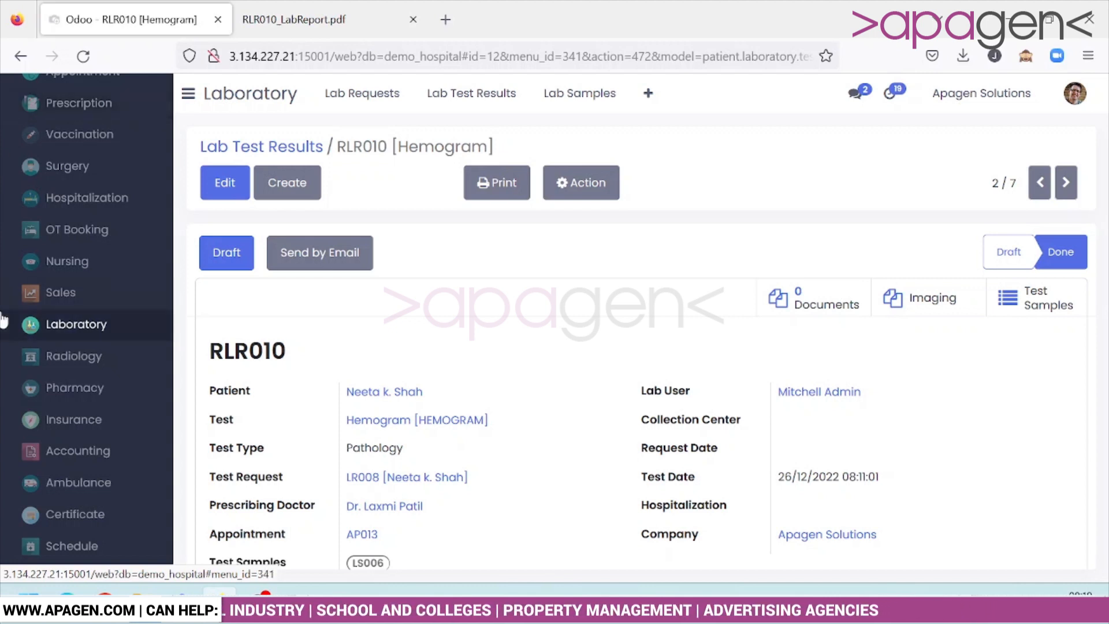
scroll(2, 320, "up", 5)
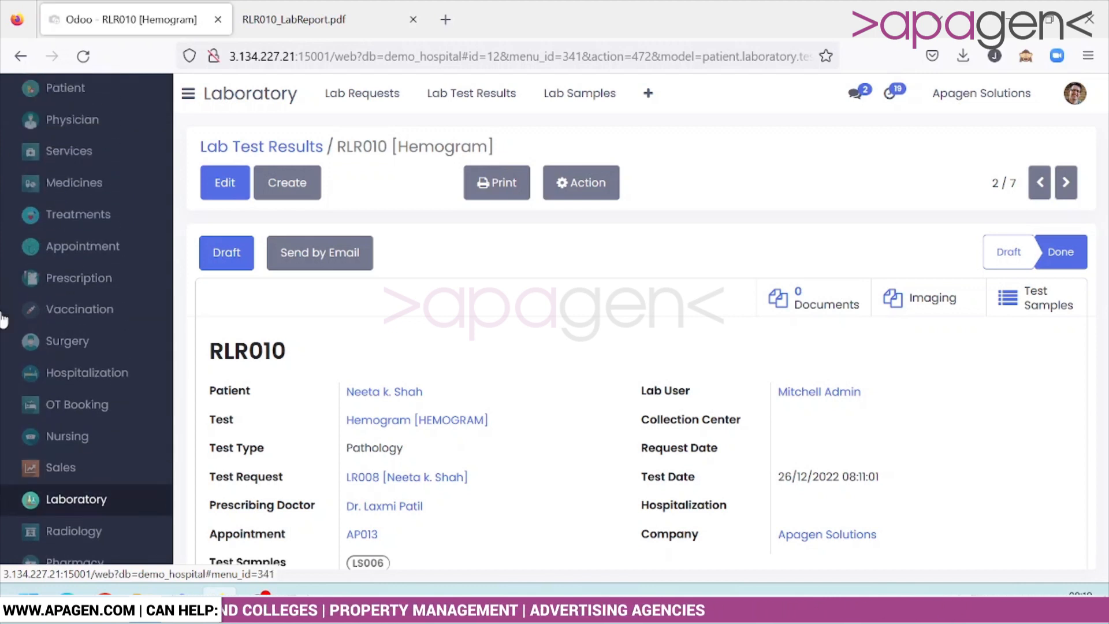
scroll(3, 320, "down", 5)
left_click(145, 293)
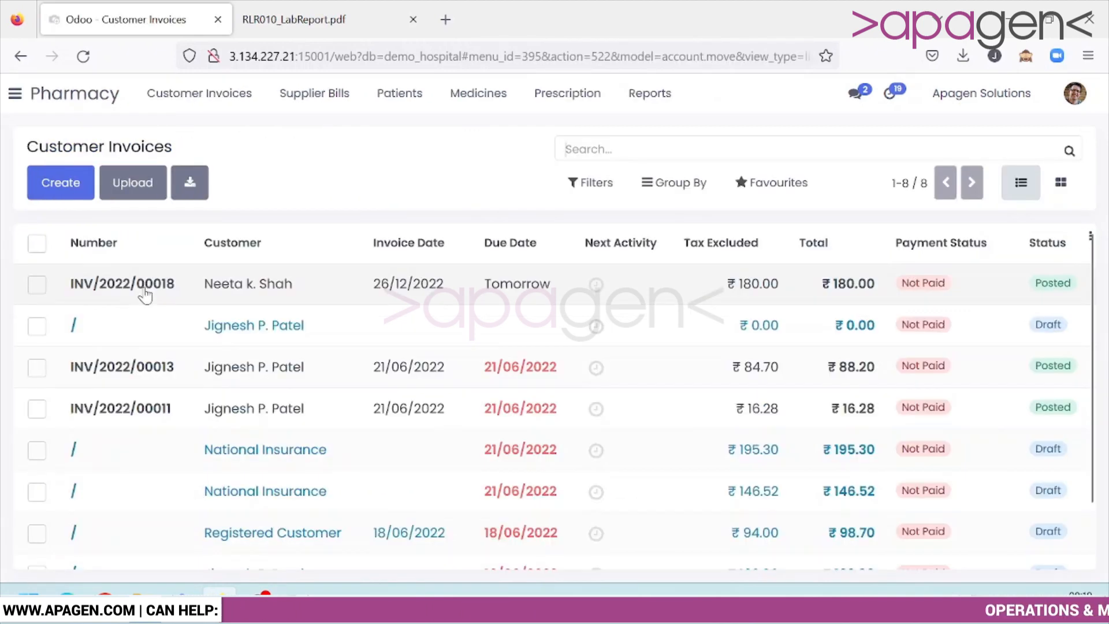
left_click(391, 298)
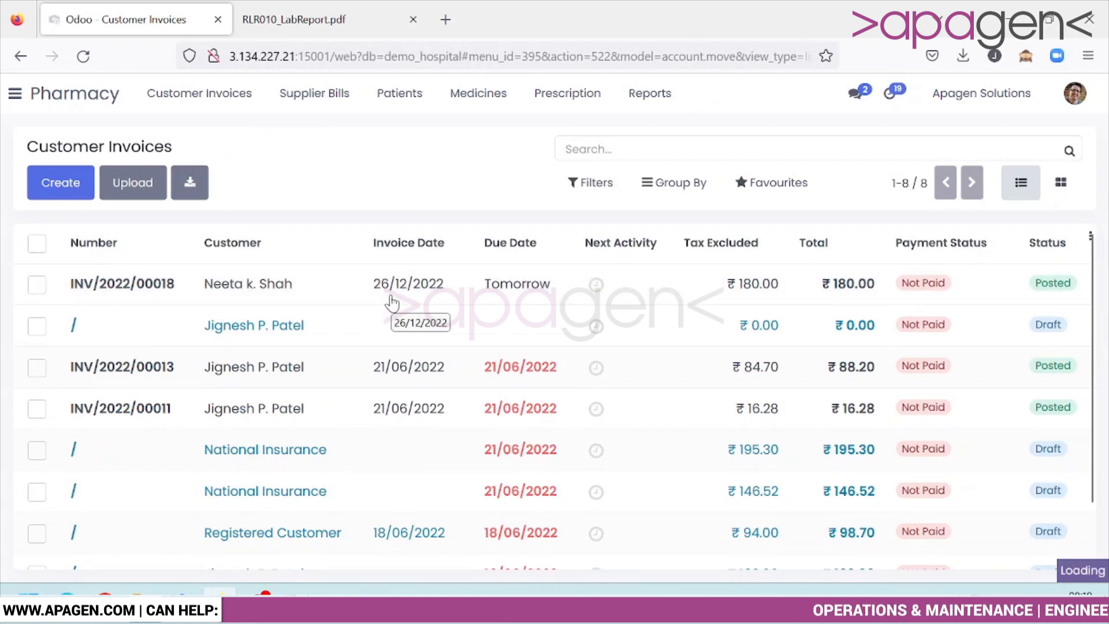
Step: Go to the Hospitalization module and open the HOSP003 record
left_click(14, 93)
scroll(91, 405, "down", 5)
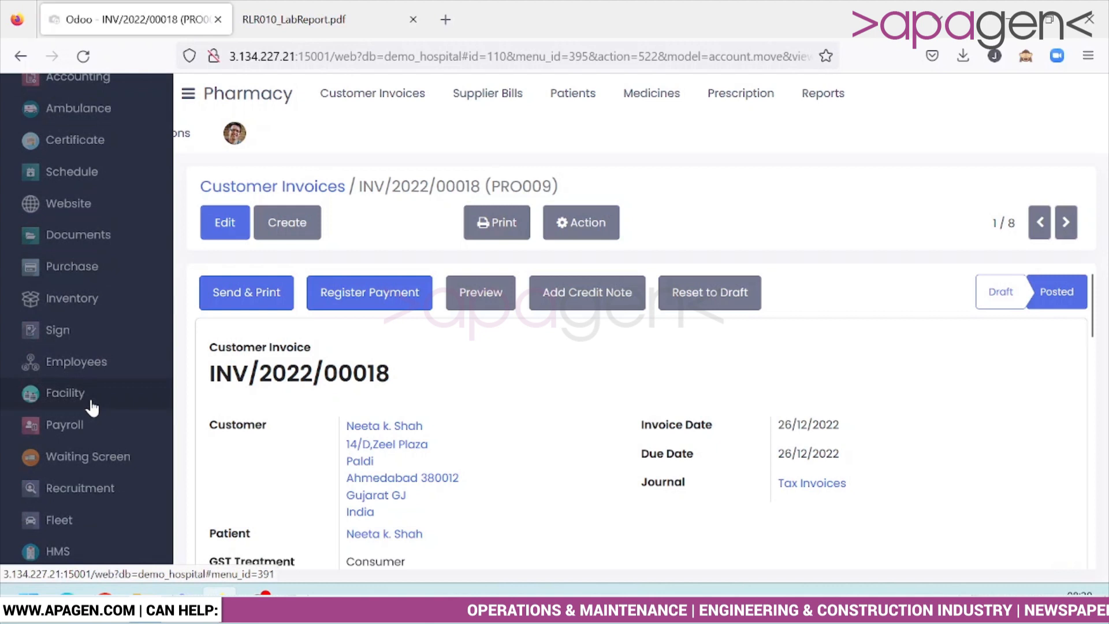
scroll(91, 408, "up", 9)
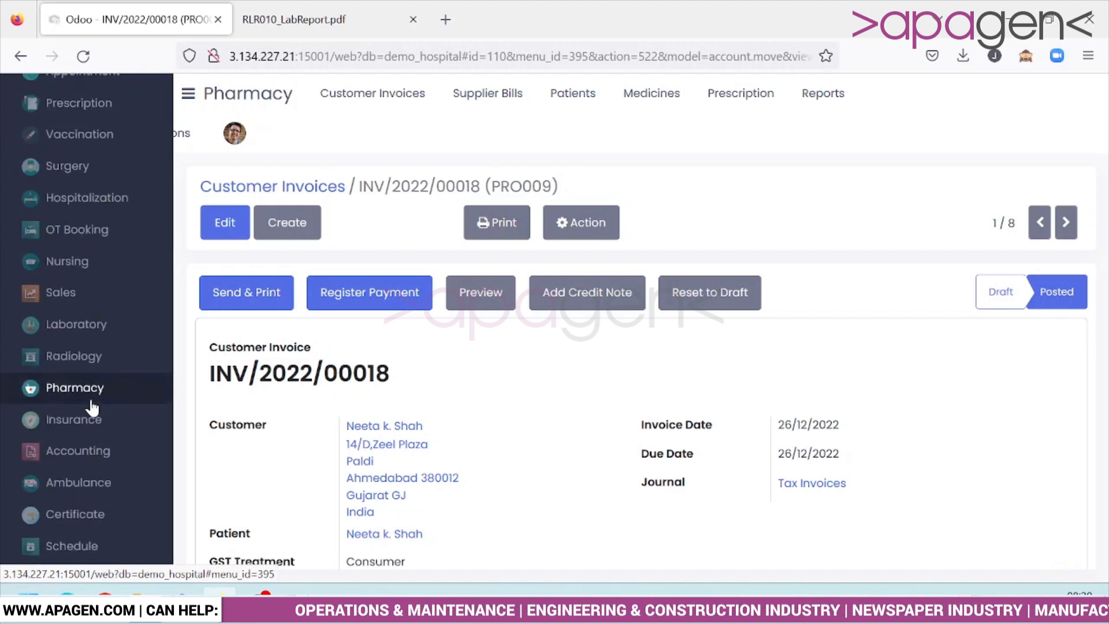
scroll(91, 408, "up", 3)
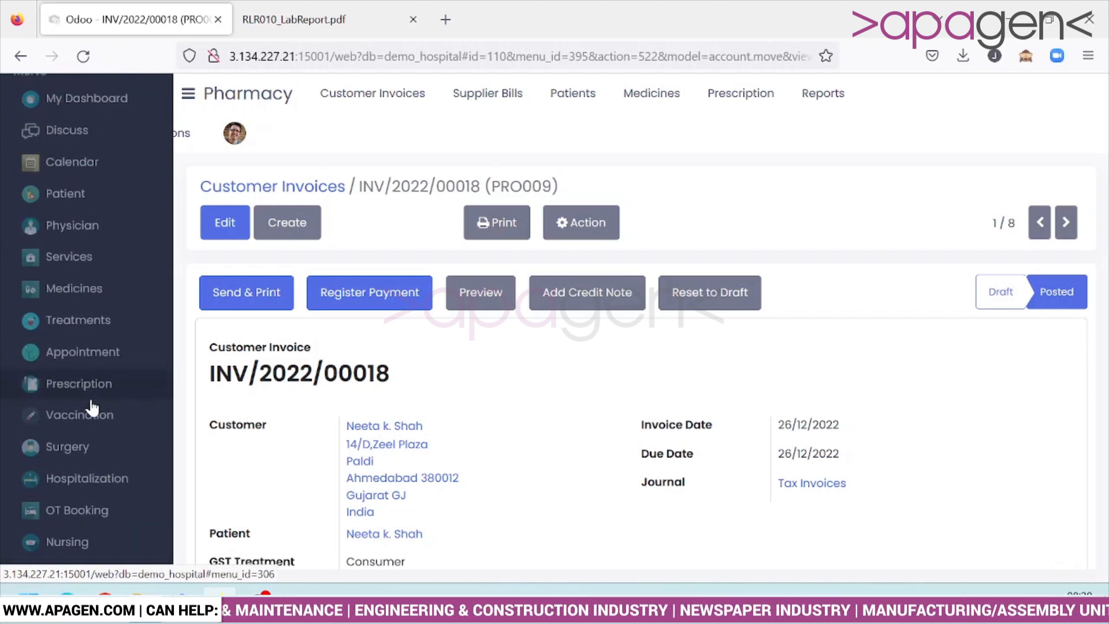
scroll(54, 317, "down", 3)
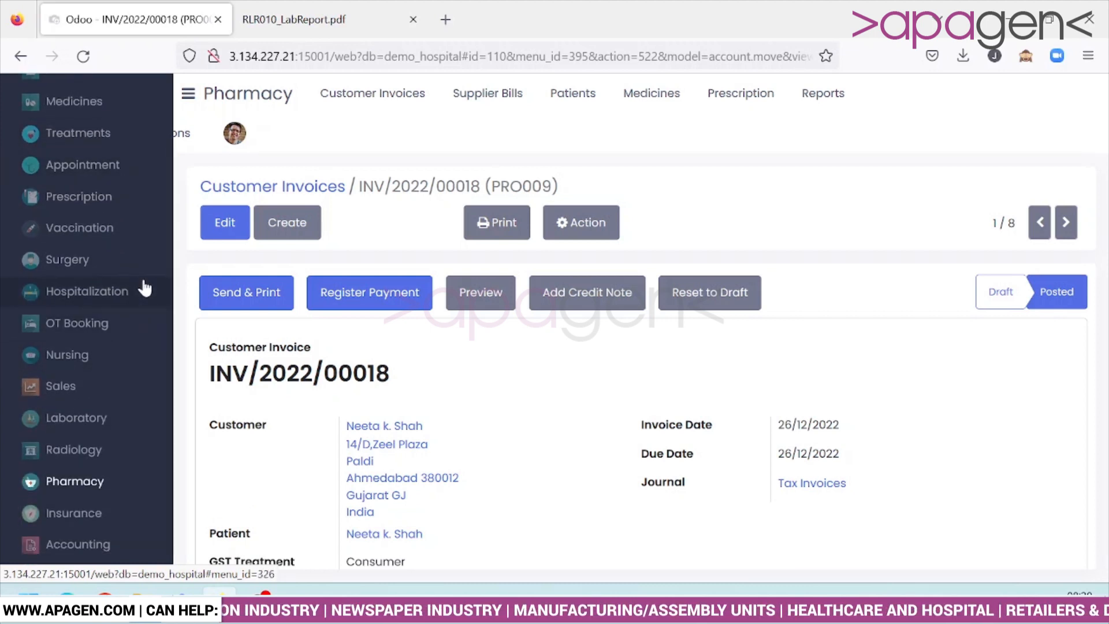
scroll(144, 287, "up", 2)
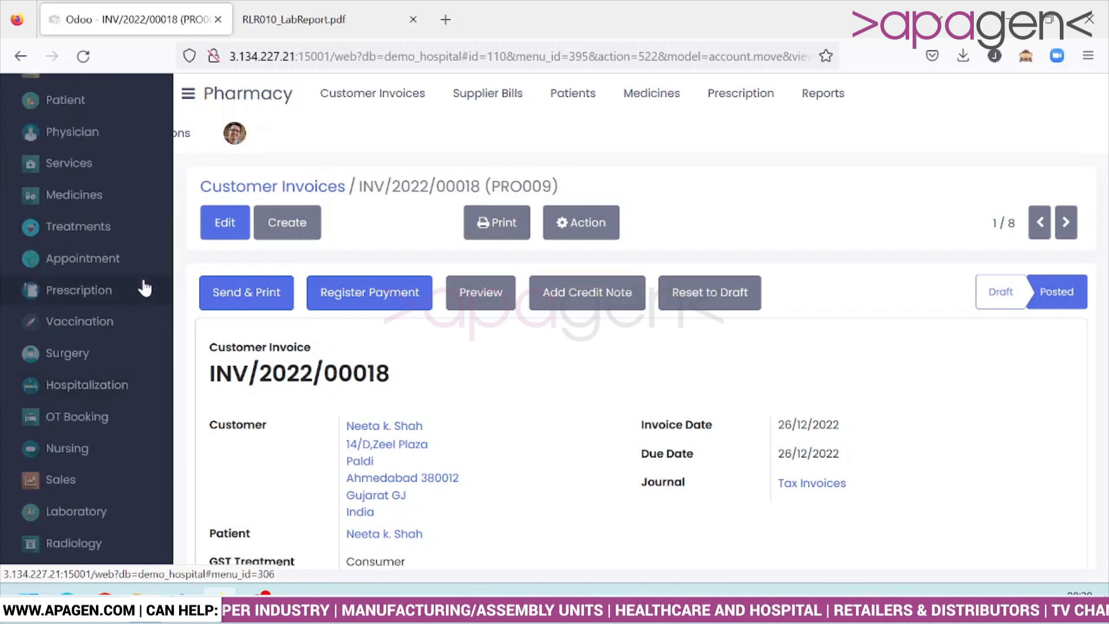
left_click(131, 392)
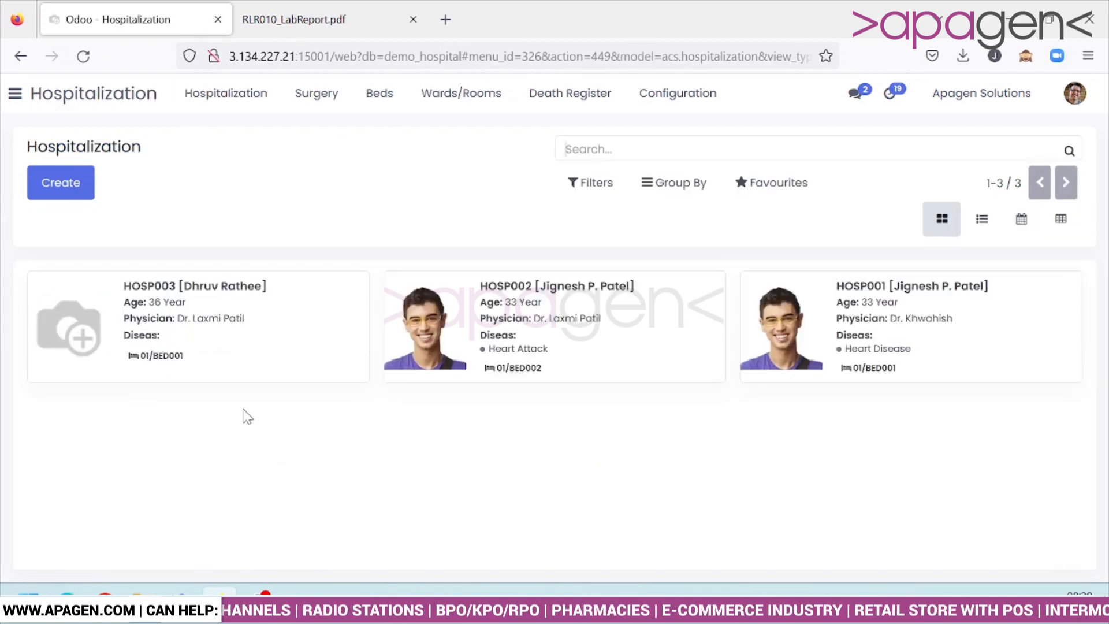
left_click(278, 345)
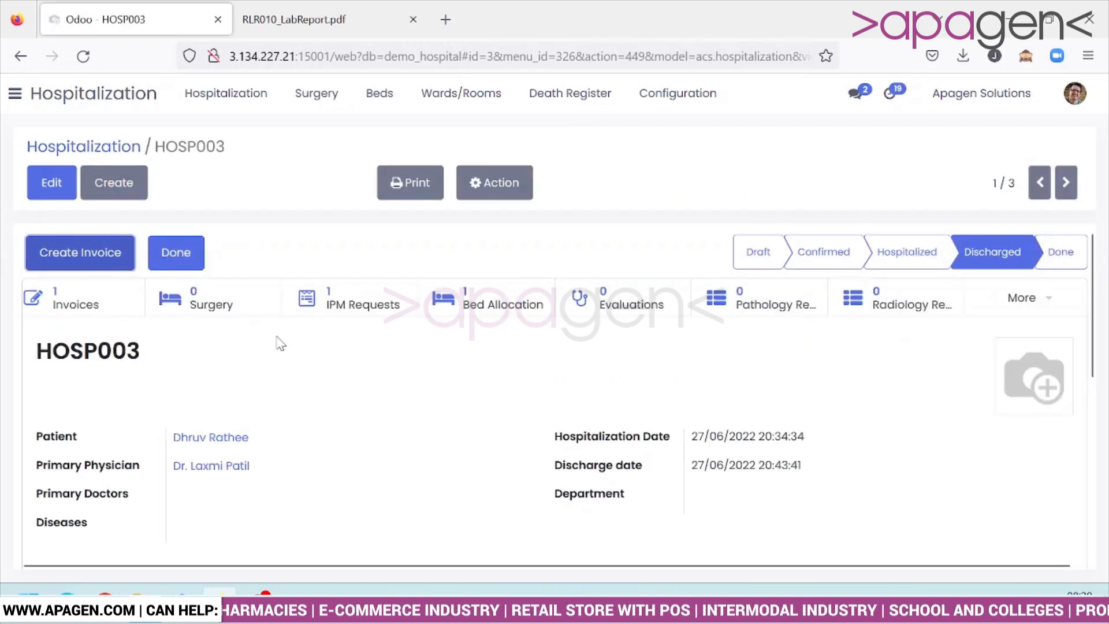
Step: Create a new hospitalization record and select the patient and the primary physician
left_click(138, 190)
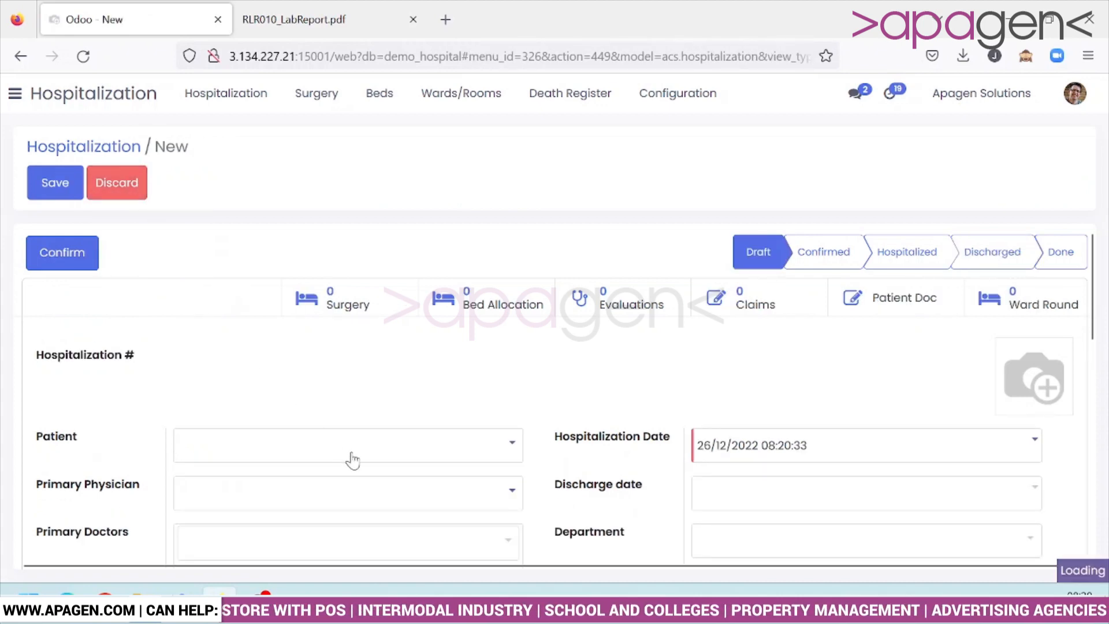
left_click(353, 461)
key("Return")
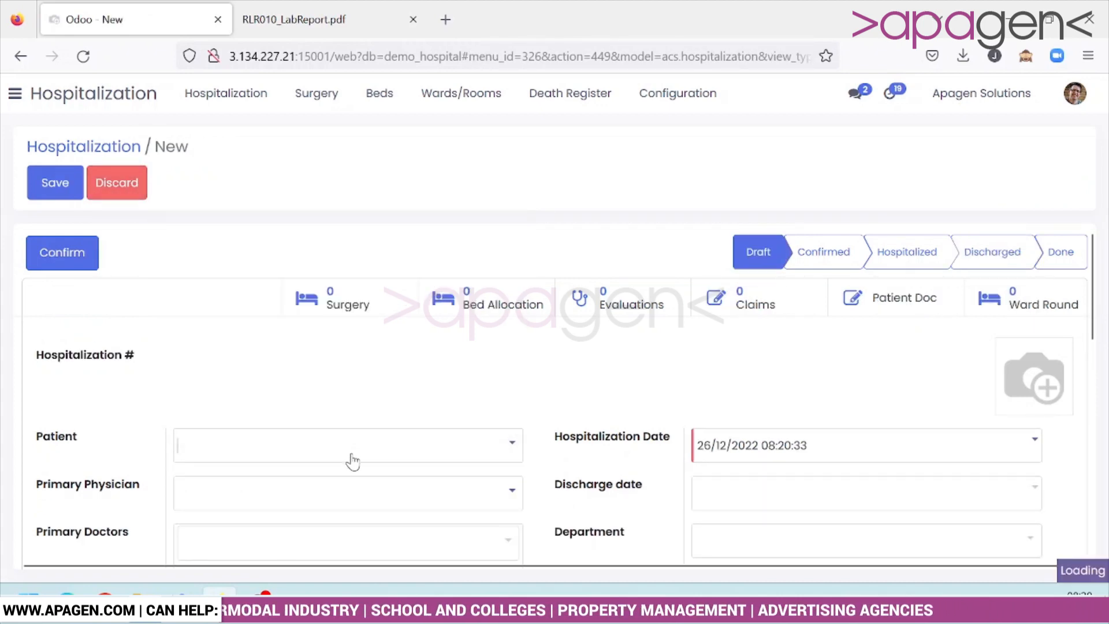
scroll(347, 458, "down", 3)
left_click(347, 305)
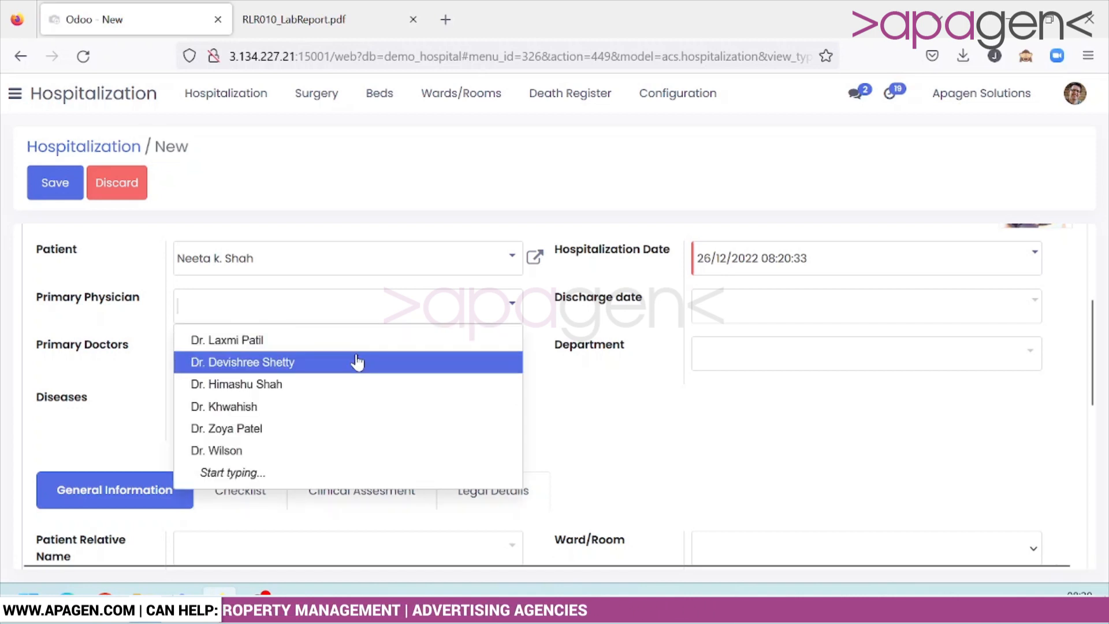
left_click(351, 342)
Step: Assign ward 01 and bed BED001 in the hospitalization's general information, with Routine as the admission type
scroll(354, 350, "down", 3)
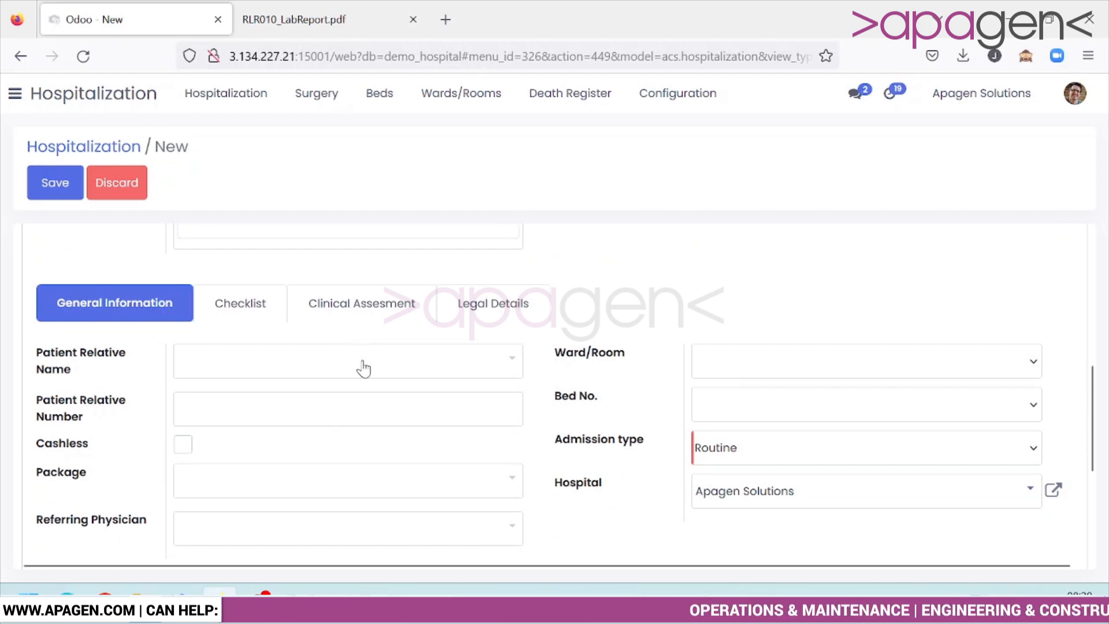
scroll(364, 368, "down", 2)
scroll(366, 368, "up", 2)
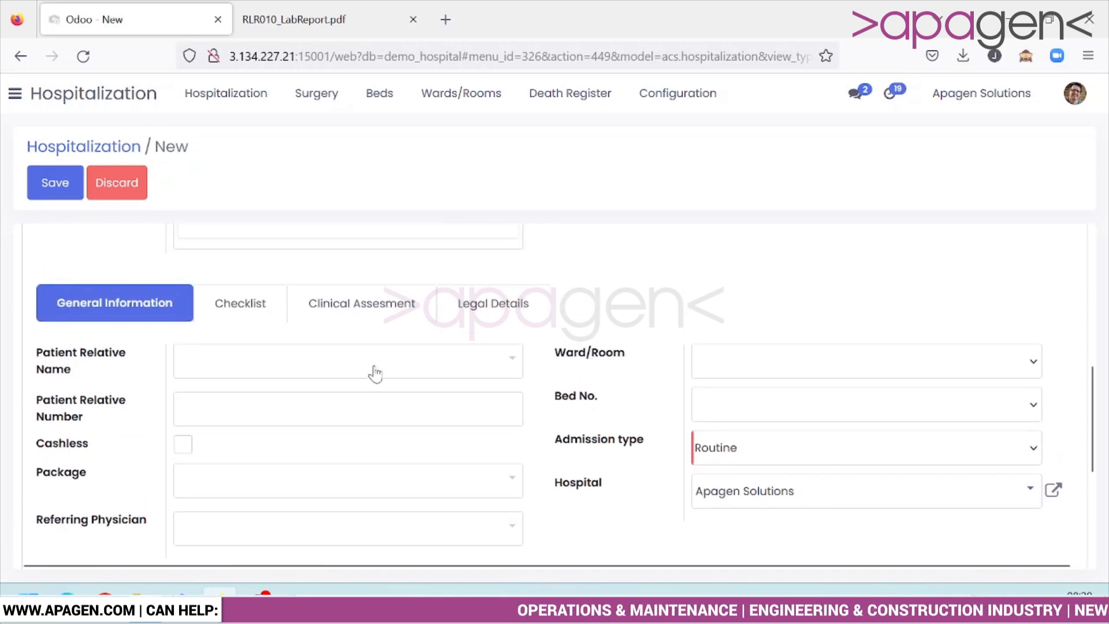
left_click(751, 365)
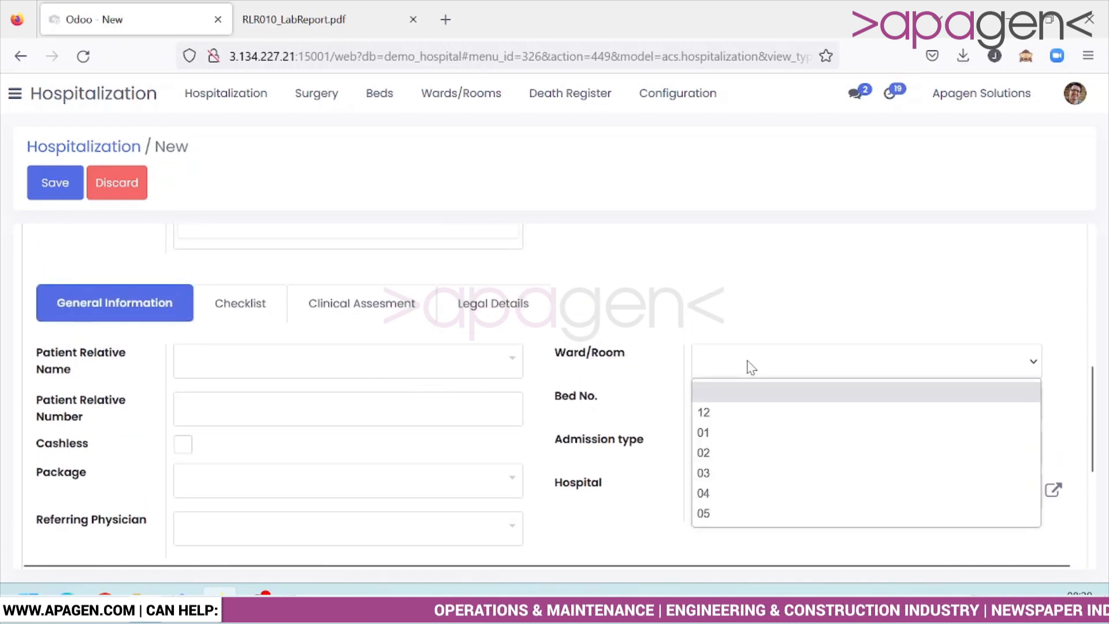
left_click(758, 413)
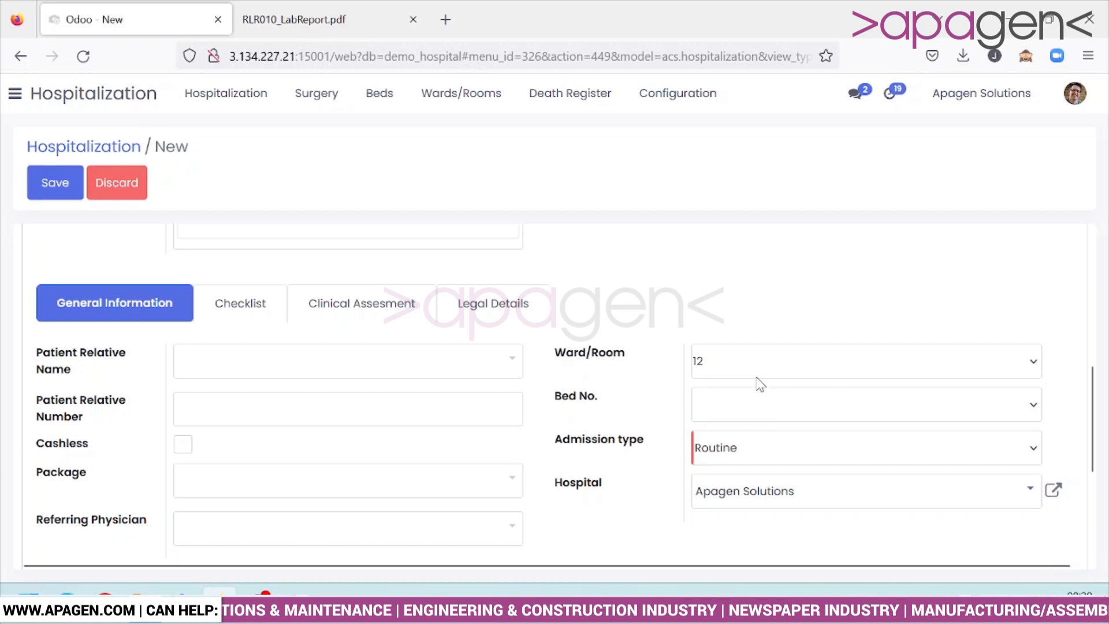
left_click(757, 365)
left_click(753, 432)
left_click(752, 404)
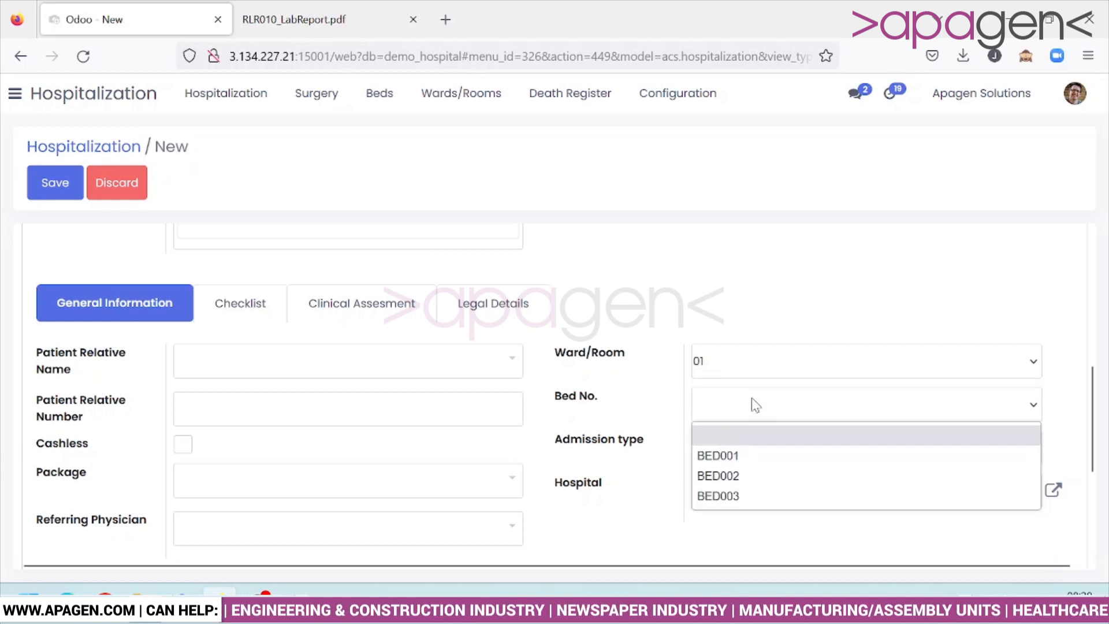
left_click(746, 457)
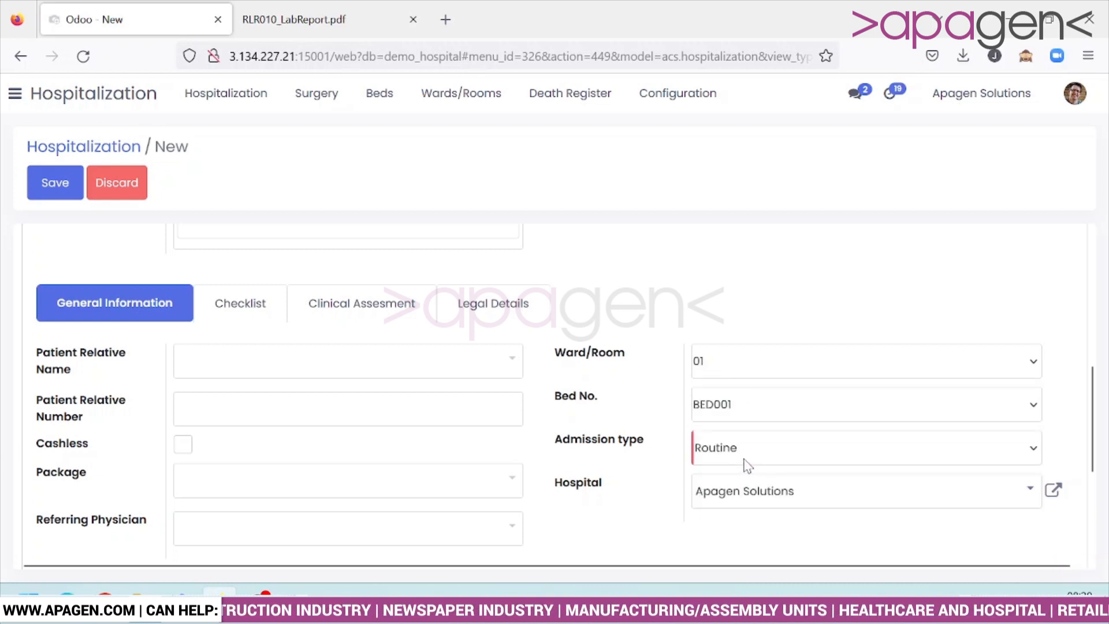
left_click(747, 456)
left_click(745, 460)
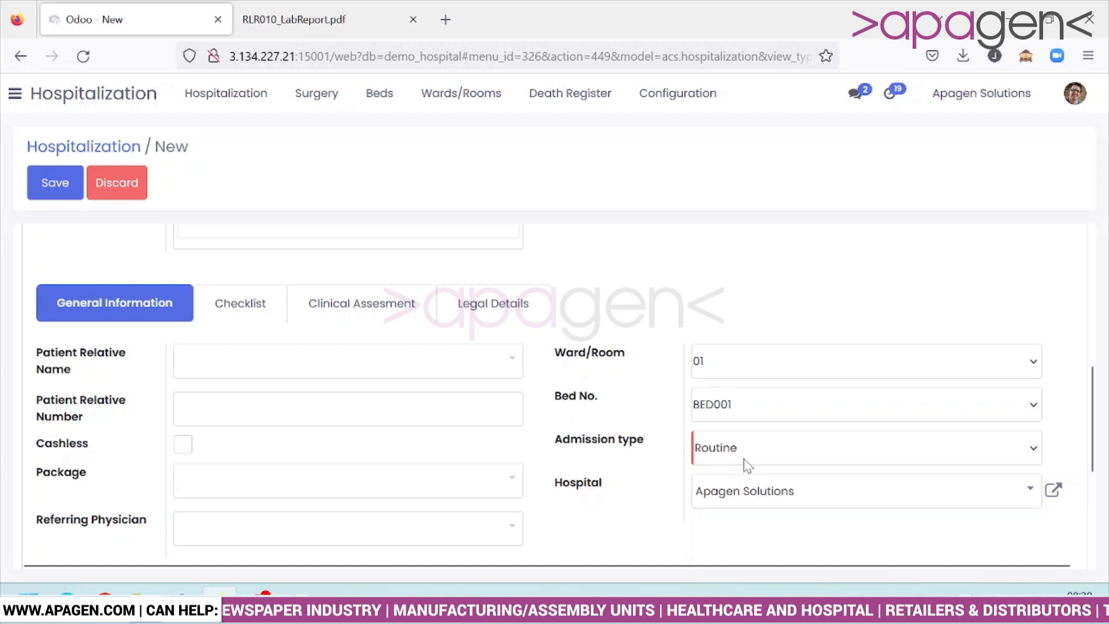
Step: Tick "Admission Form Filled and Signed by Relative" and "Patient File Prepared" in the admission checklist
left_click(255, 298)
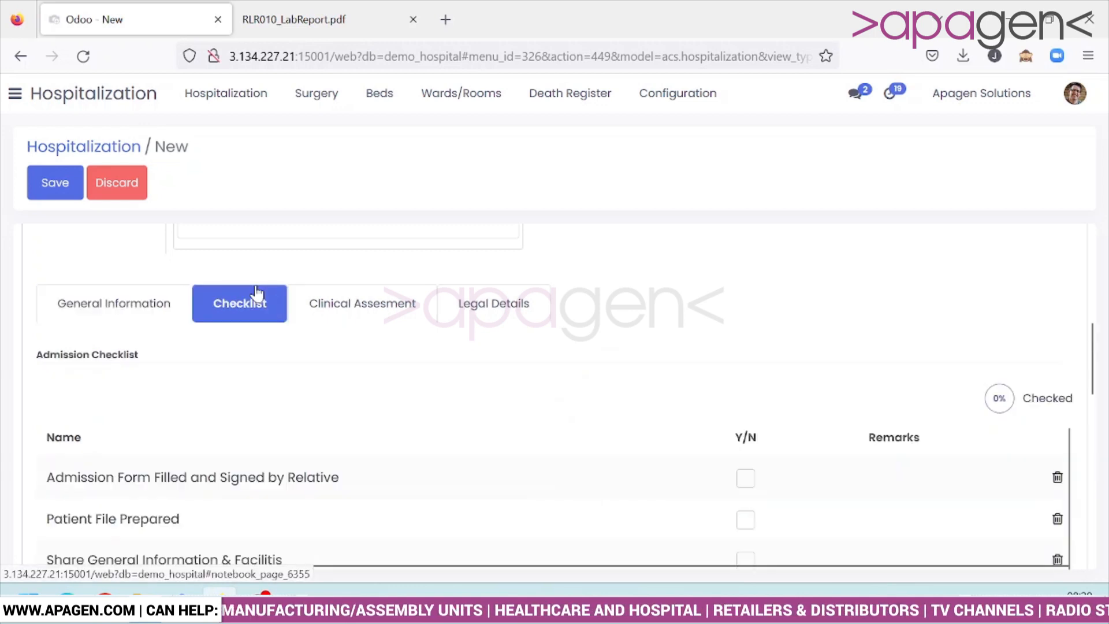
scroll(259, 293, "down", 2)
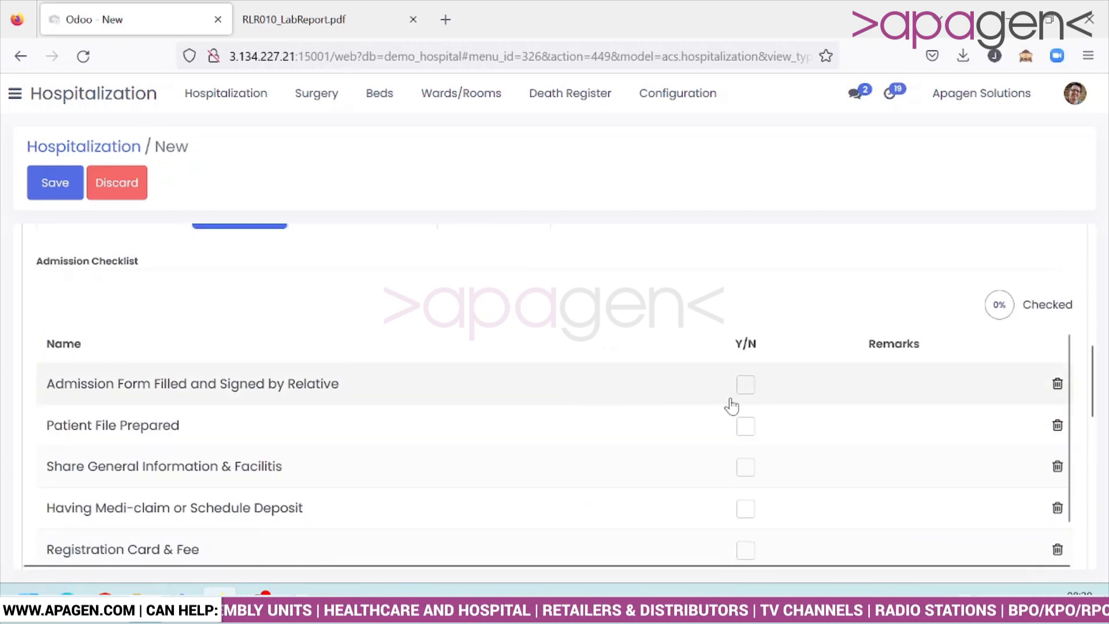
scroll(732, 405, "up", 2)
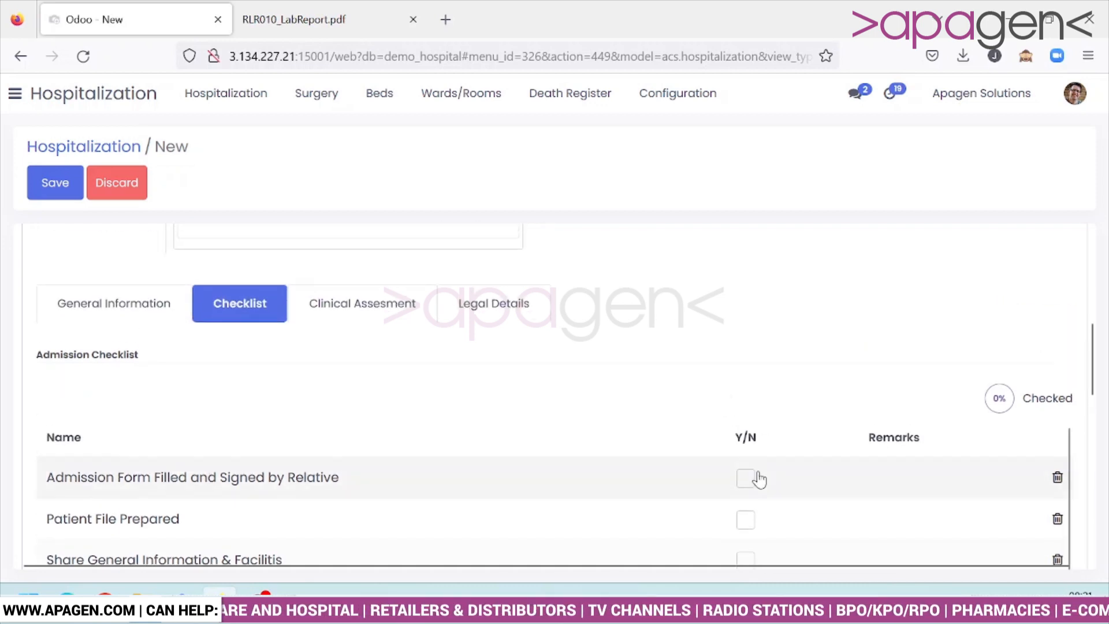
left_click(751, 495)
left_click(737, 472)
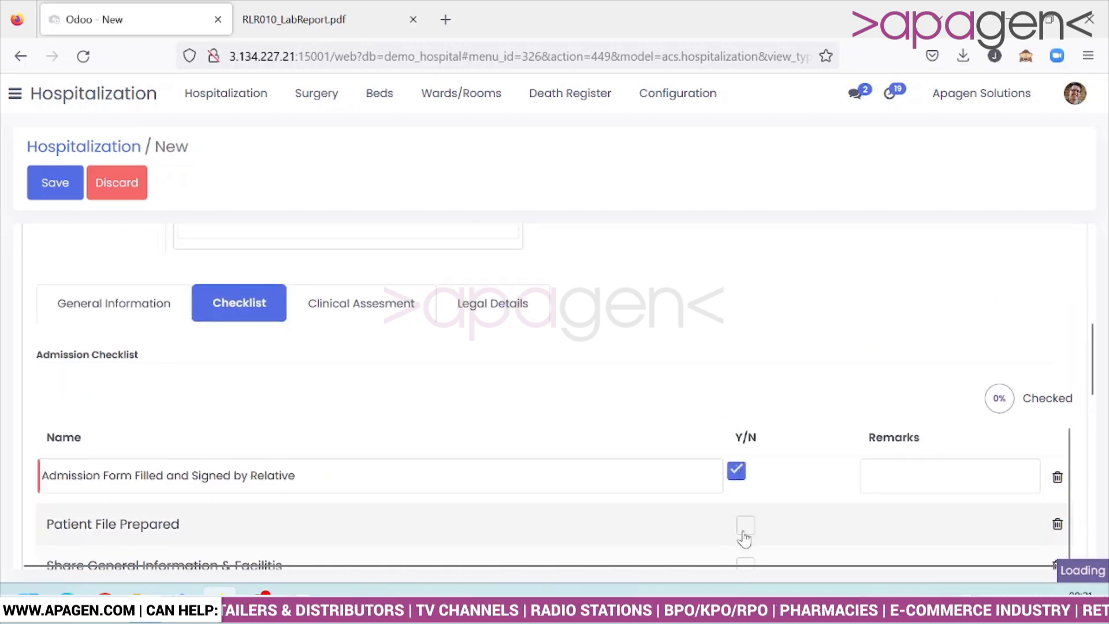
left_click(744, 535)
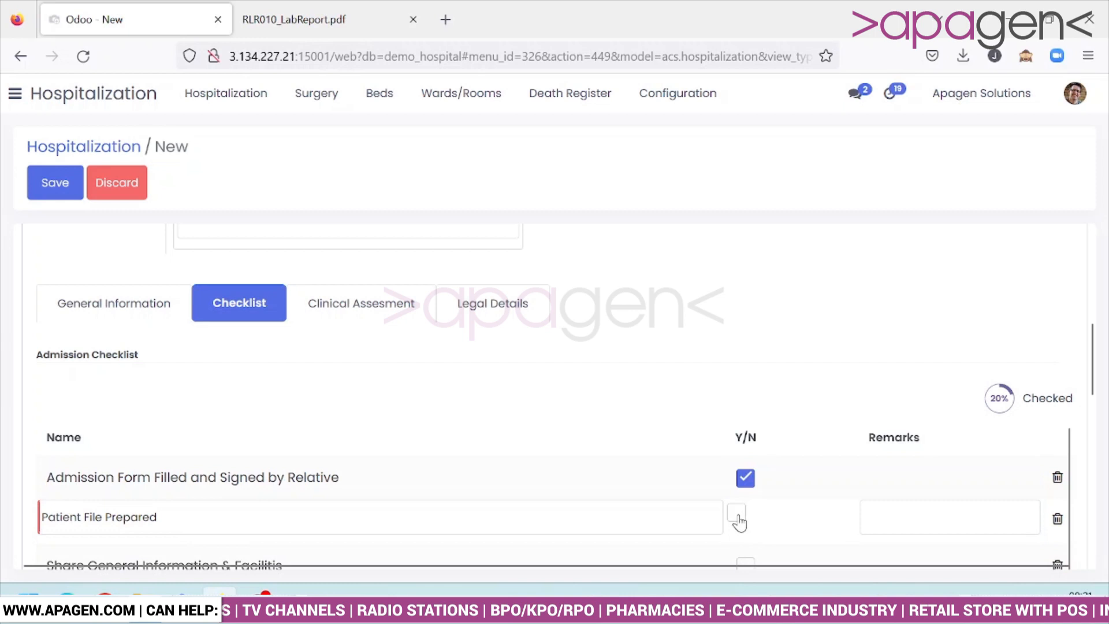
left_click(736, 513)
Step: Review the clinical assessment and legal details of the new hospitalization
left_click(384, 308)
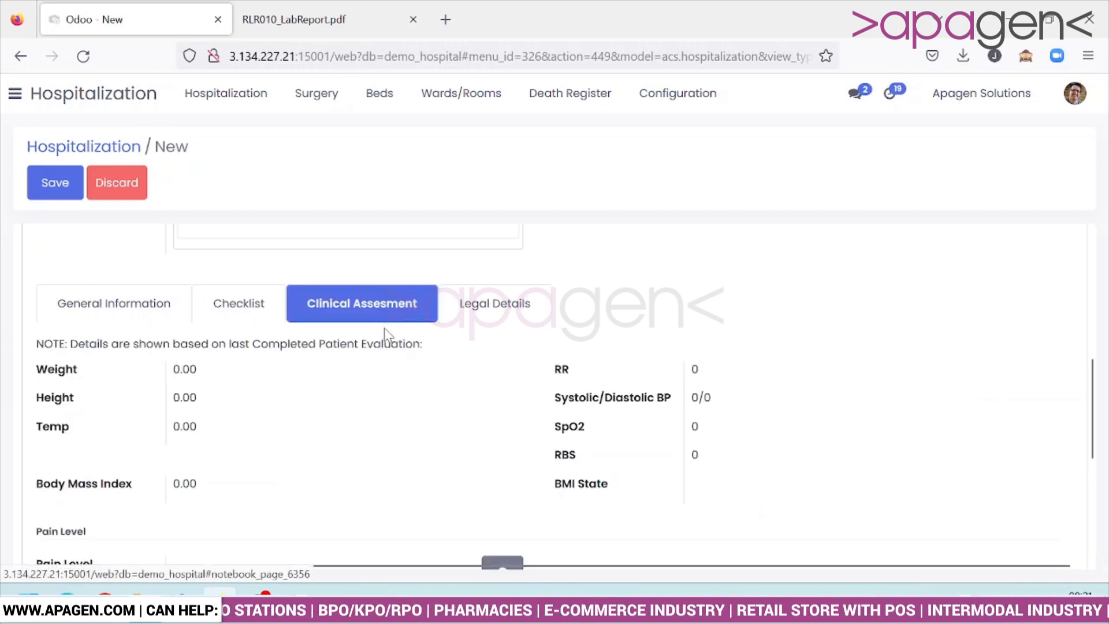
scroll(384, 341, "down", 3)
scroll(383, 346, "up", 3)
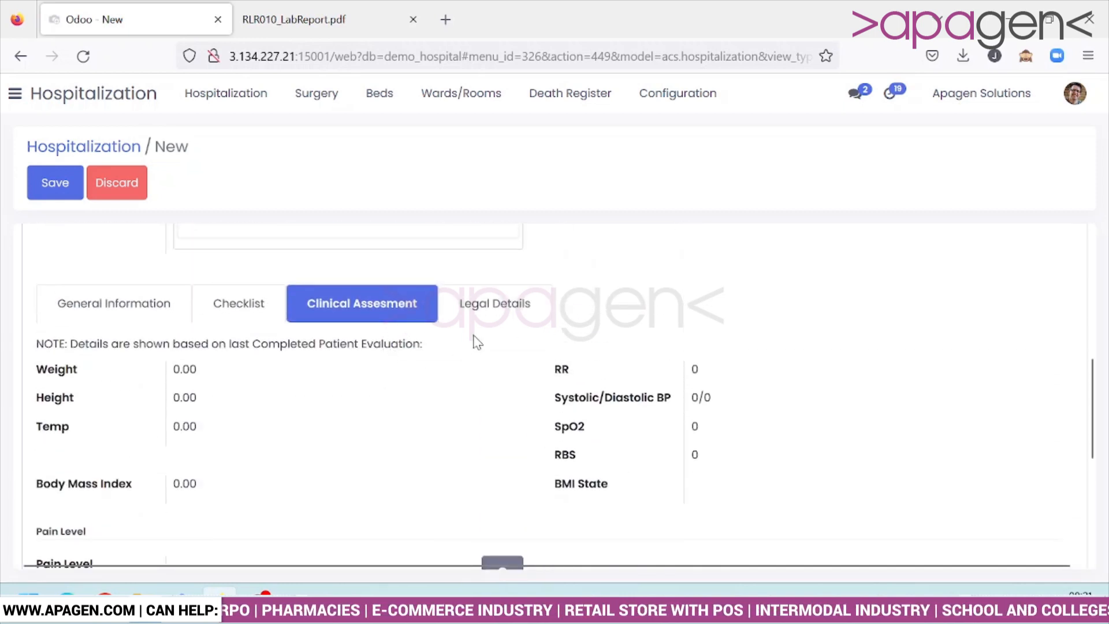
left_click(513, 322)
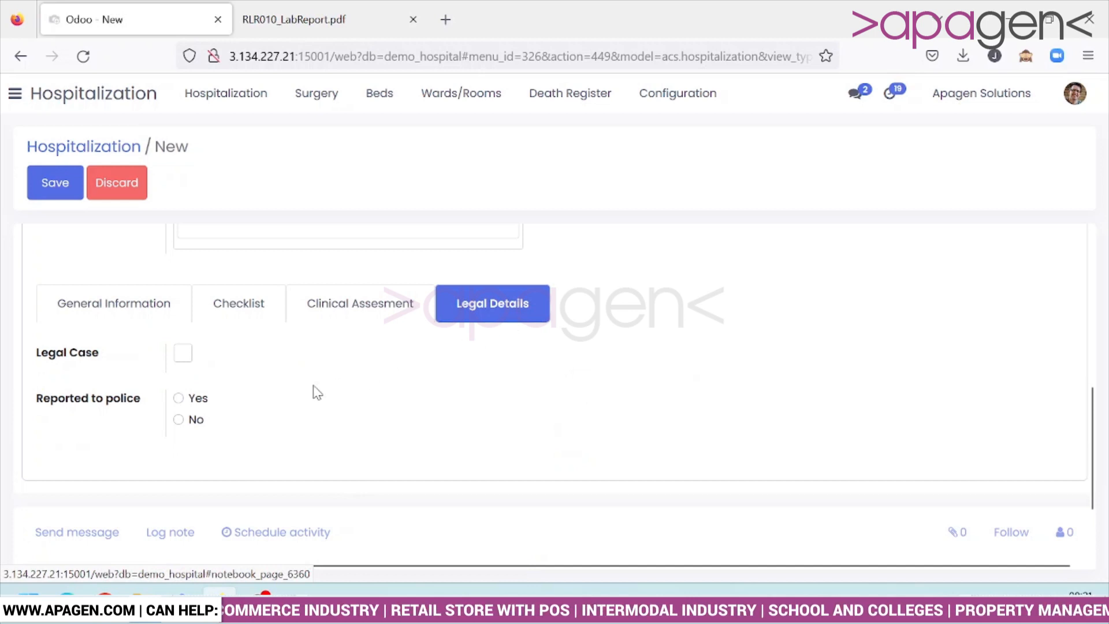
Step: Confirm the new hospitalization and reserve its bed
scroll(314, 402, "up", 1)
scroll(313, 402, "up", 5)
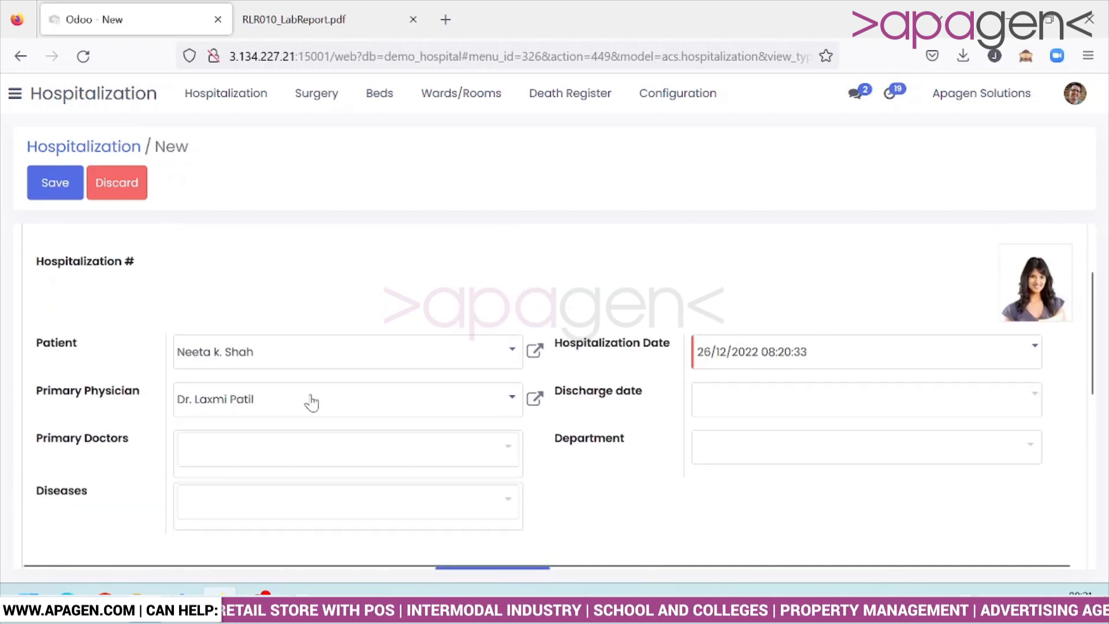
scroll(306, 395, "up", 2)
left_click(79, 249)
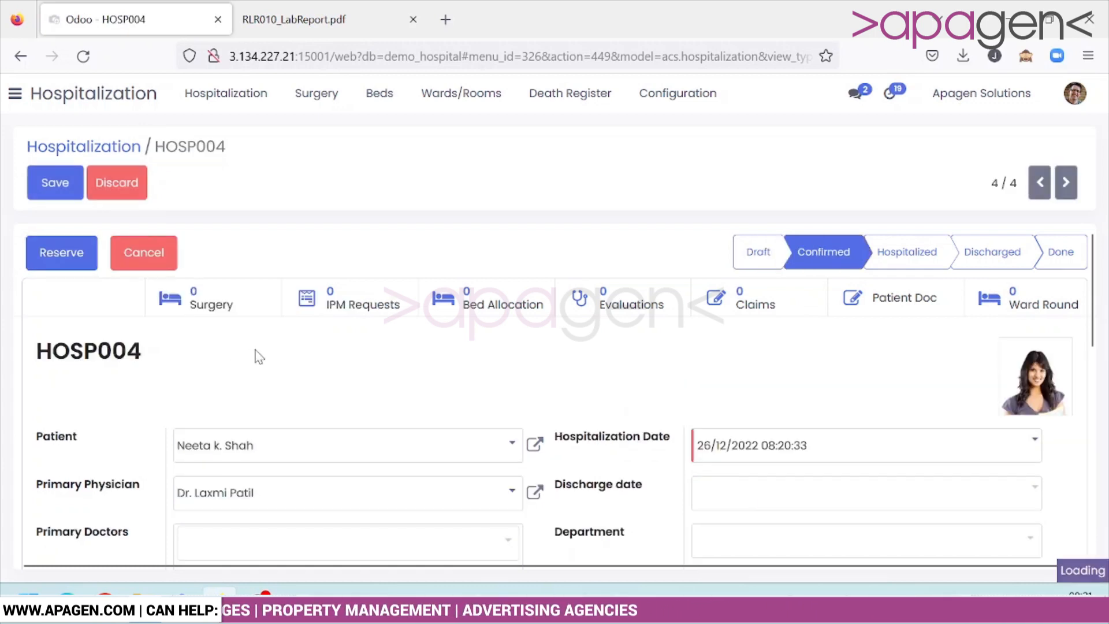
scroll(257, 357, "down", 6)
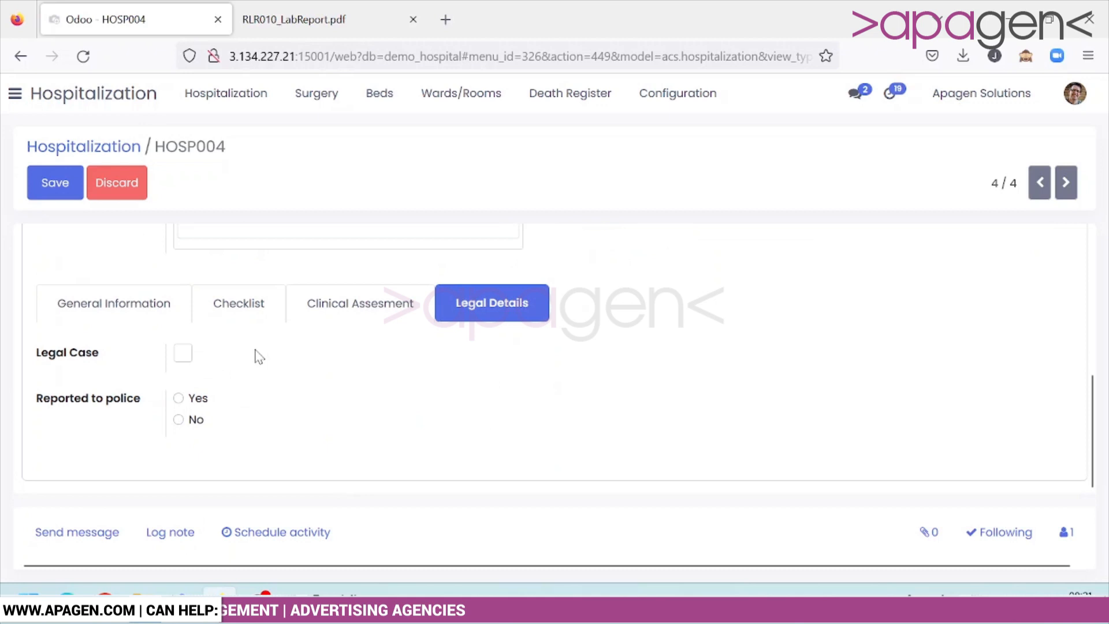
left_click(112, 320)
scroll(112, 320, "up", 6)
left_click(74, 264)
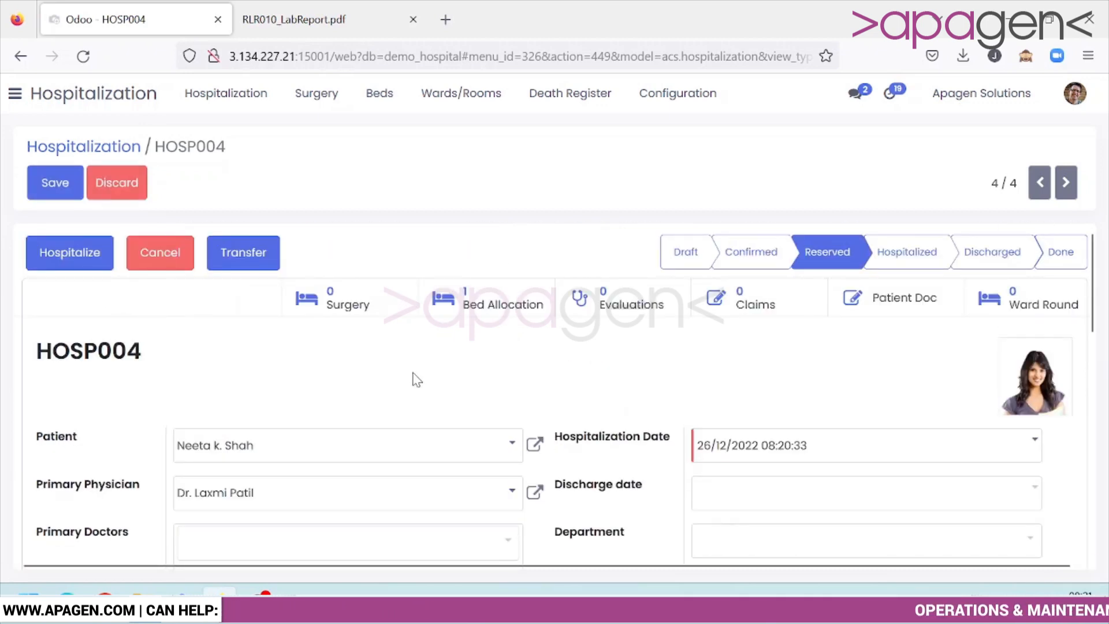
Step: Go over the admission checklist of the reserved hospitalization and hospitalize the patient
scroll(414, 379, "down", 6)
left_click(234, 302)
scroll(233, 306, "up", 6)
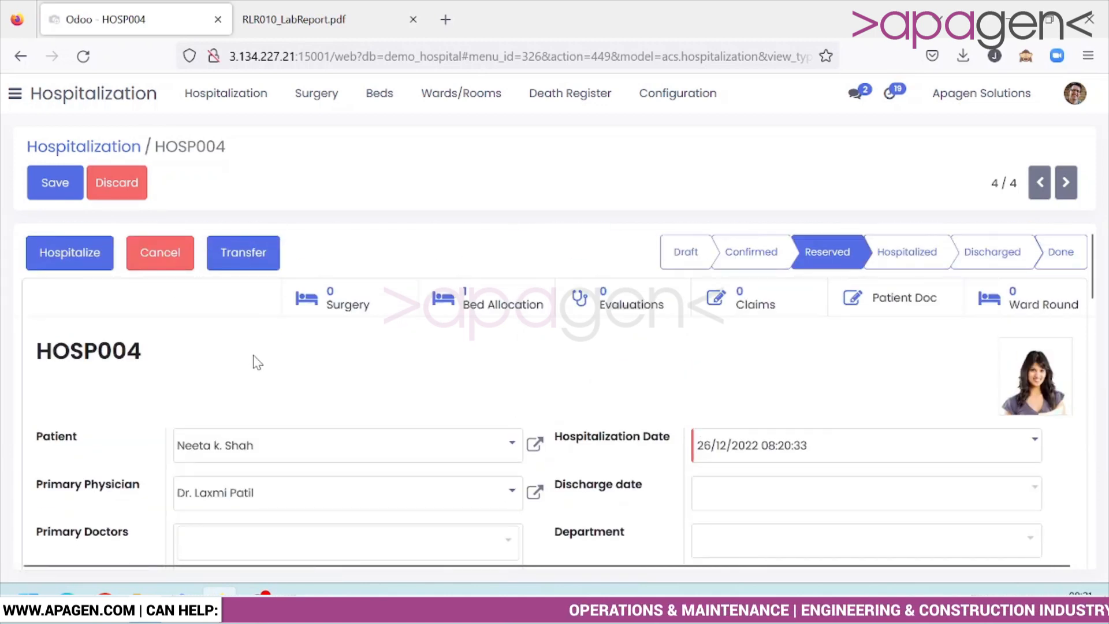
left_click(89, 256)
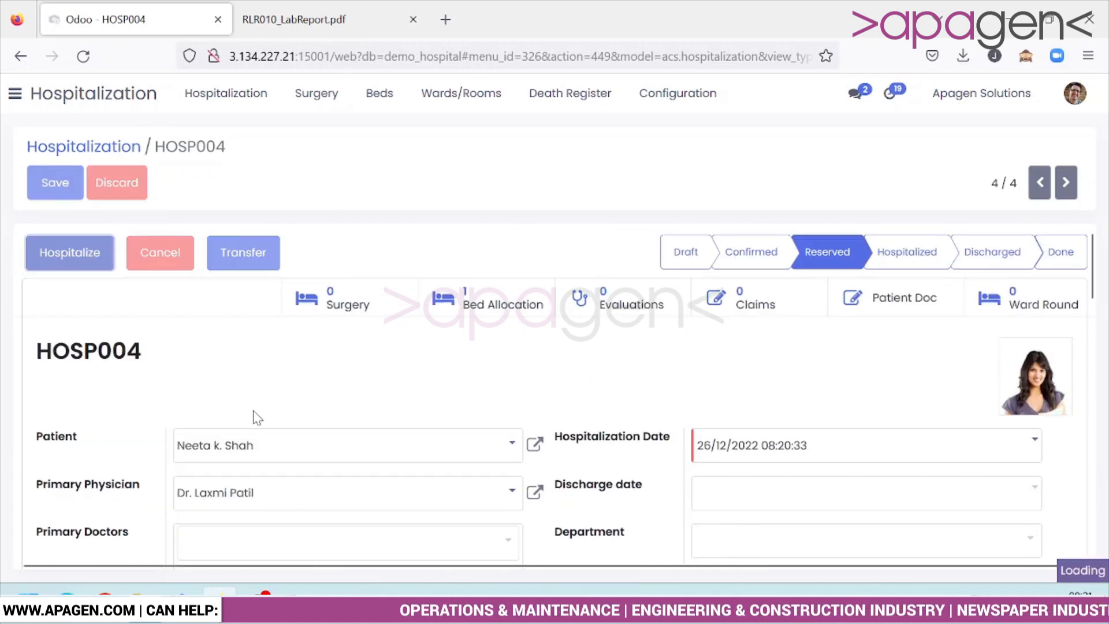
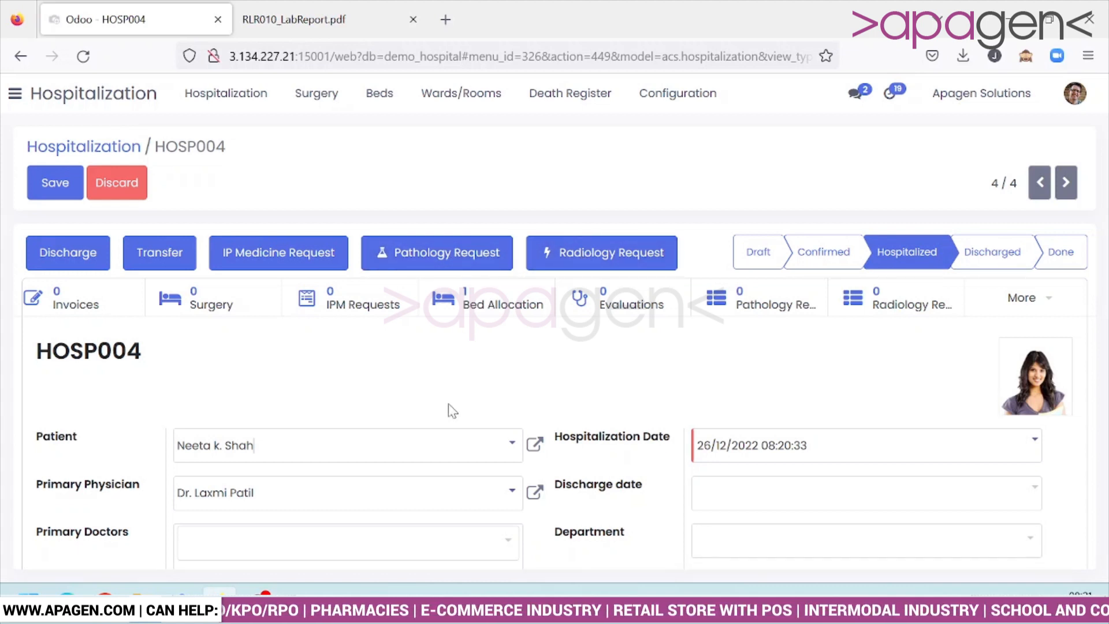
Step: Start an IP medicine request for the hospitalized patient and add a prescription line for [M1] ADRIL Lotion 100ml
left_click(304, 252)
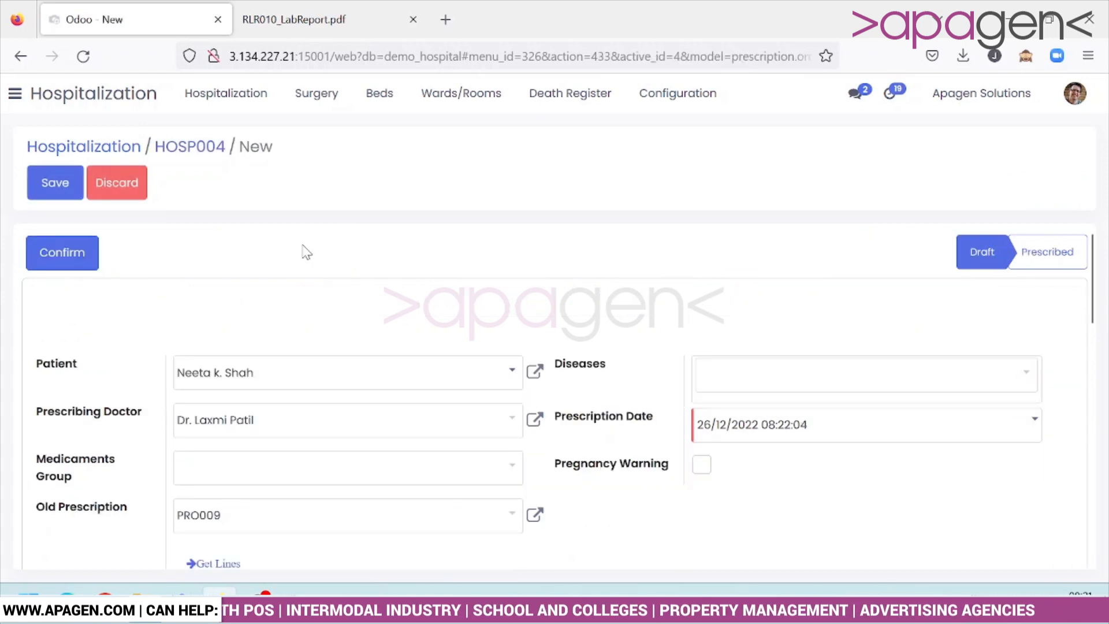
scroll(375, 393, "down", 5)
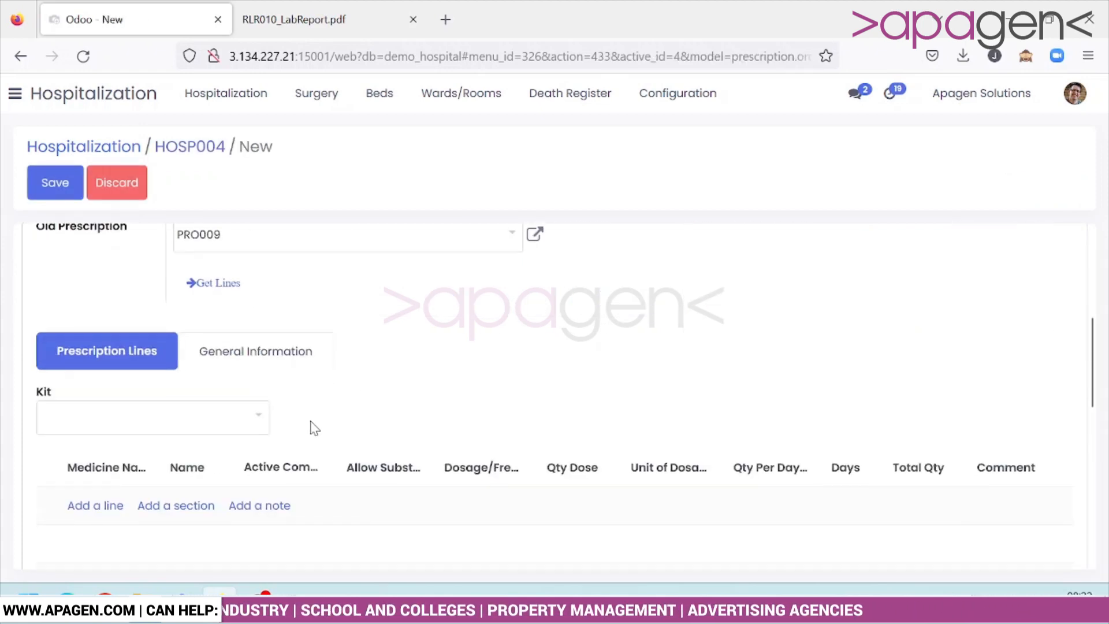
left_click(72, 511)
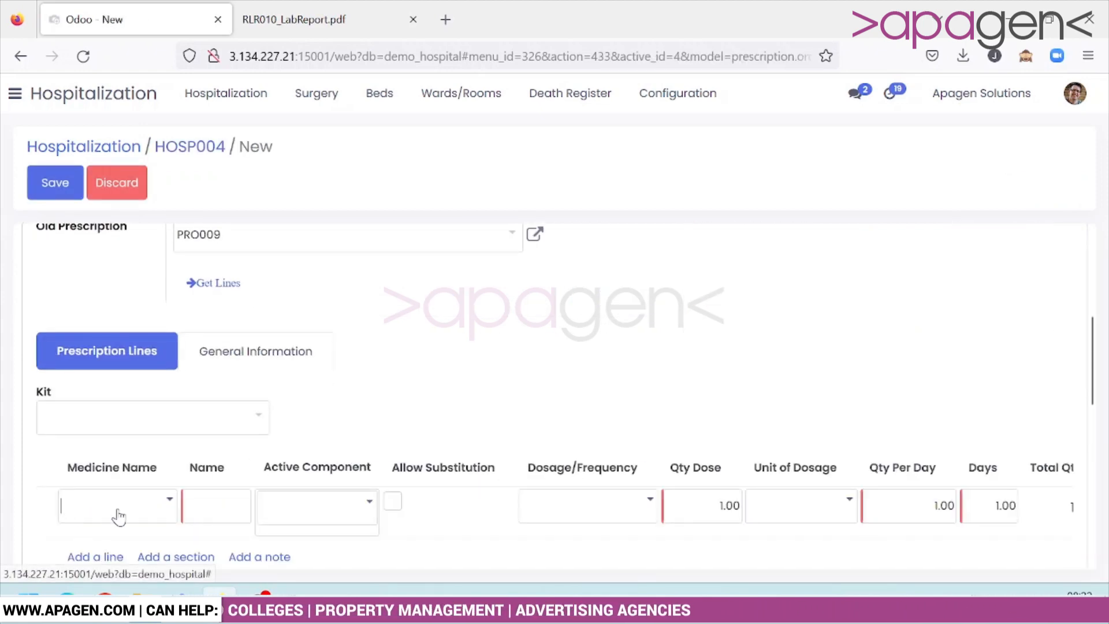
left_click(118, 516)
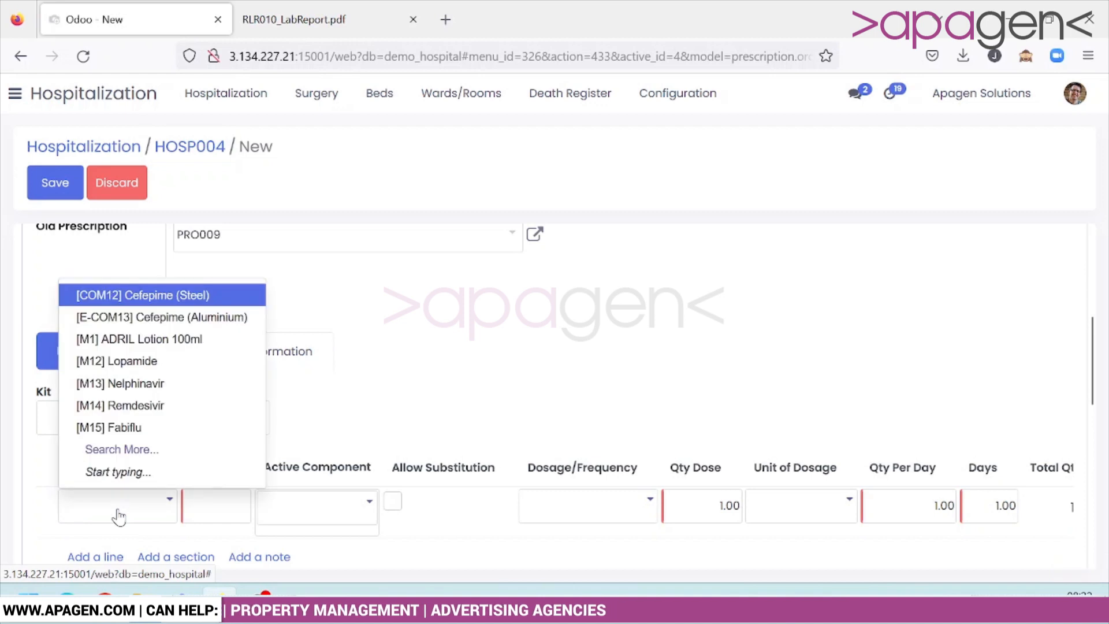
left_click(181, 340)
left_click(502, 389)
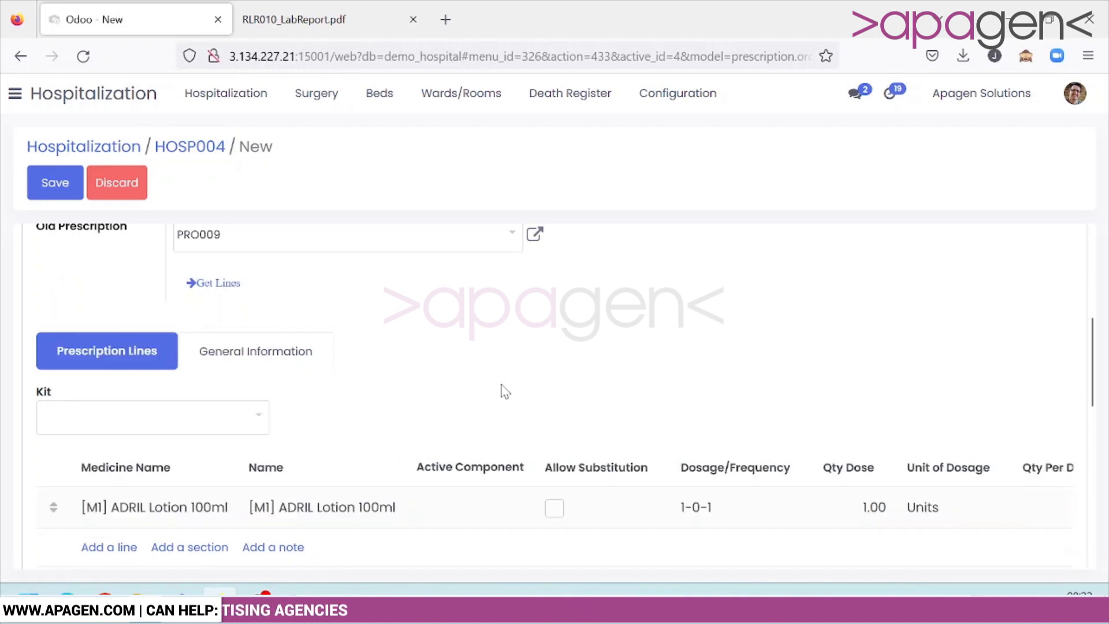
Step: Confirm the medicine prescription and return to hospitalization HOSP004
scroll(500, 391, "up", 5)
left_click(86, 256)
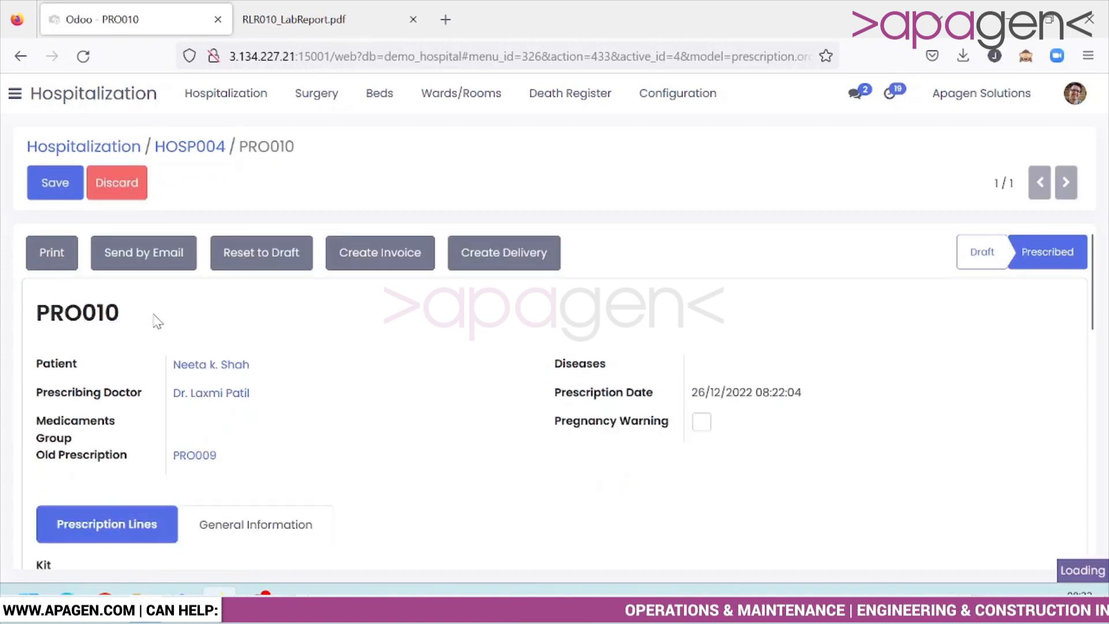
scroll(154, 319, "down", 3)
scroll(527, 404, "up", 3)
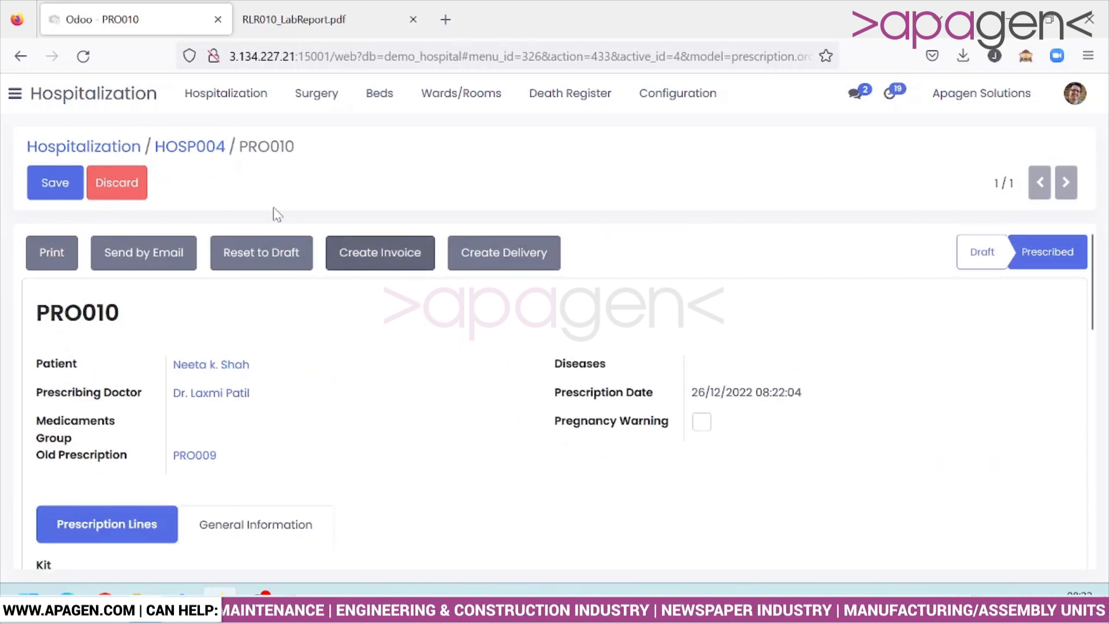
left_click(204, 151)
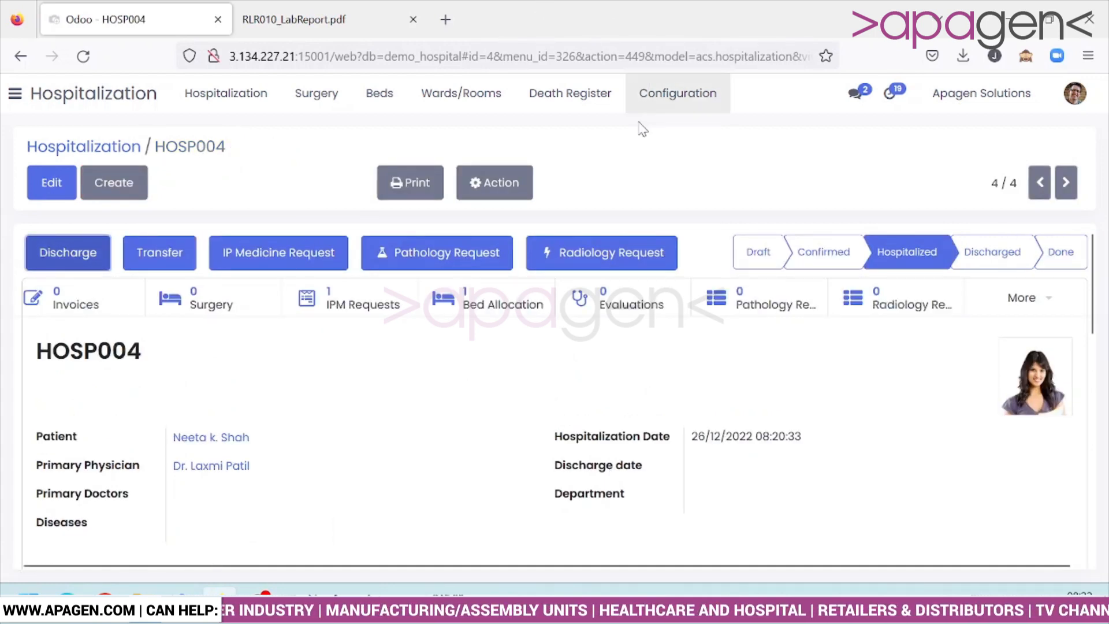
Step: Edit hospitalization HOSP004 and assign a primary nurse in its care plan
scroll(539, 341, "down", 5)
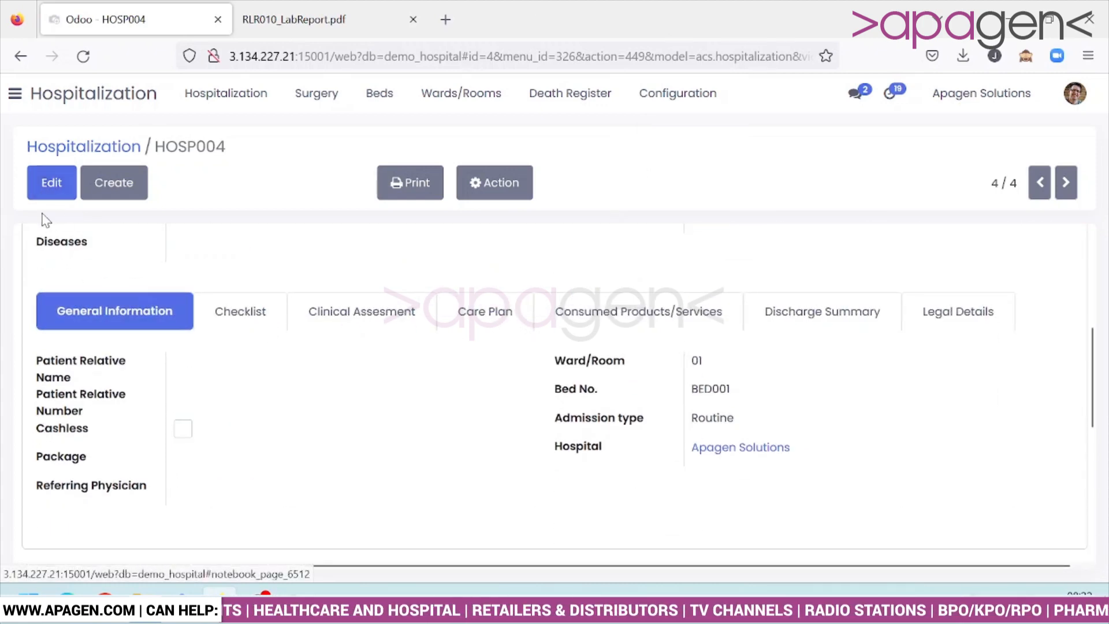
left_click(47, 183)
scroll(255, 338, "down", 5)
scroll(416, 378, "up", 3)
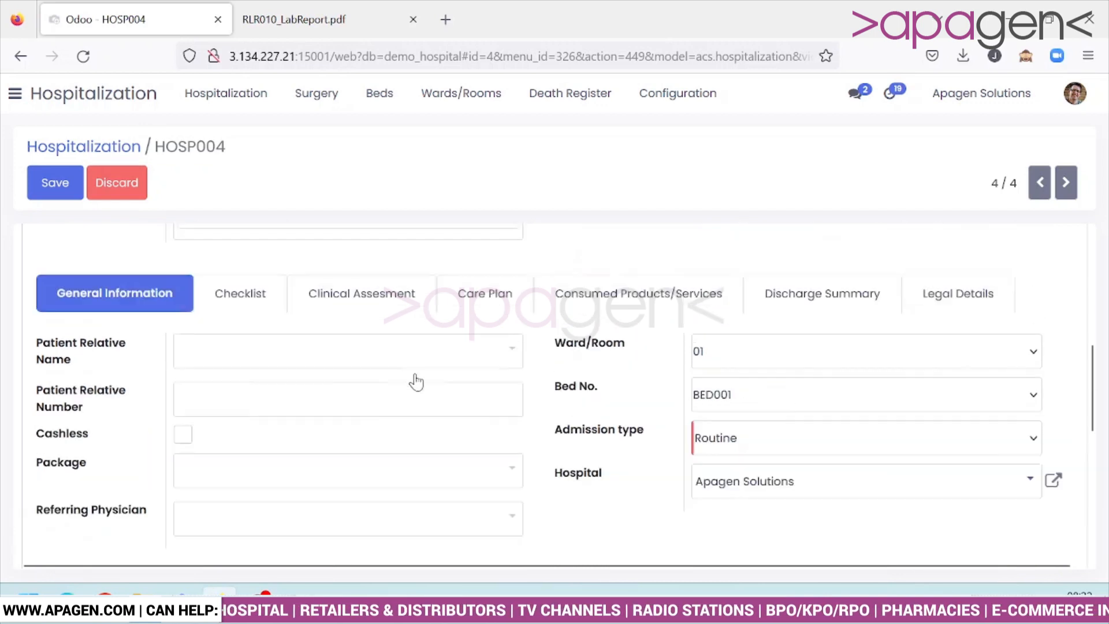
left_click(508, 401)
scroll(508, 401, "down", 2)
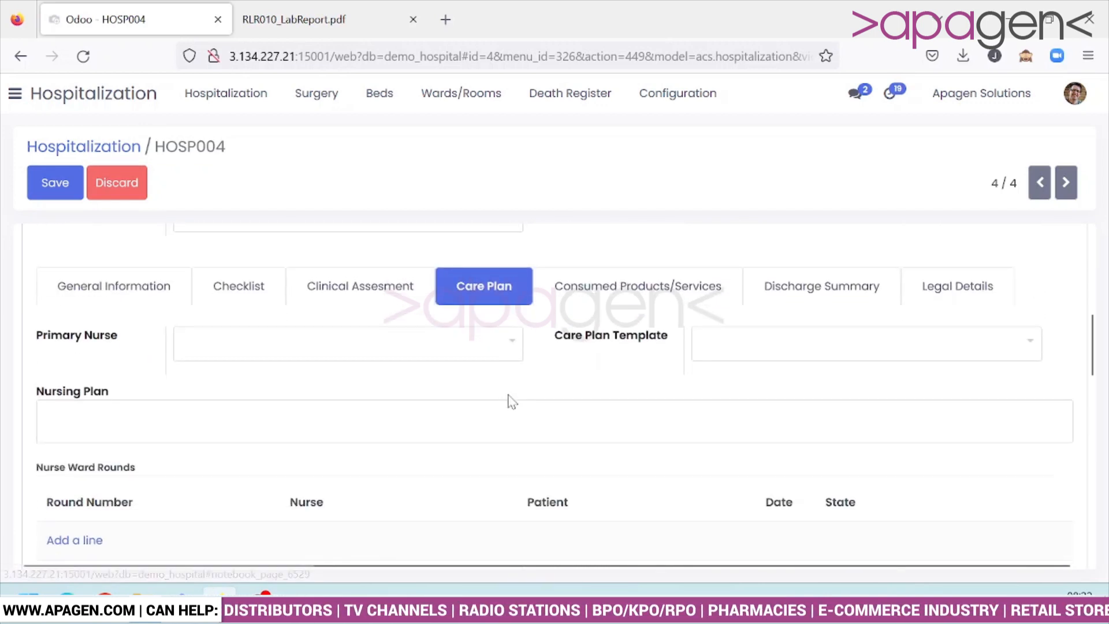
left_click(505, 347)
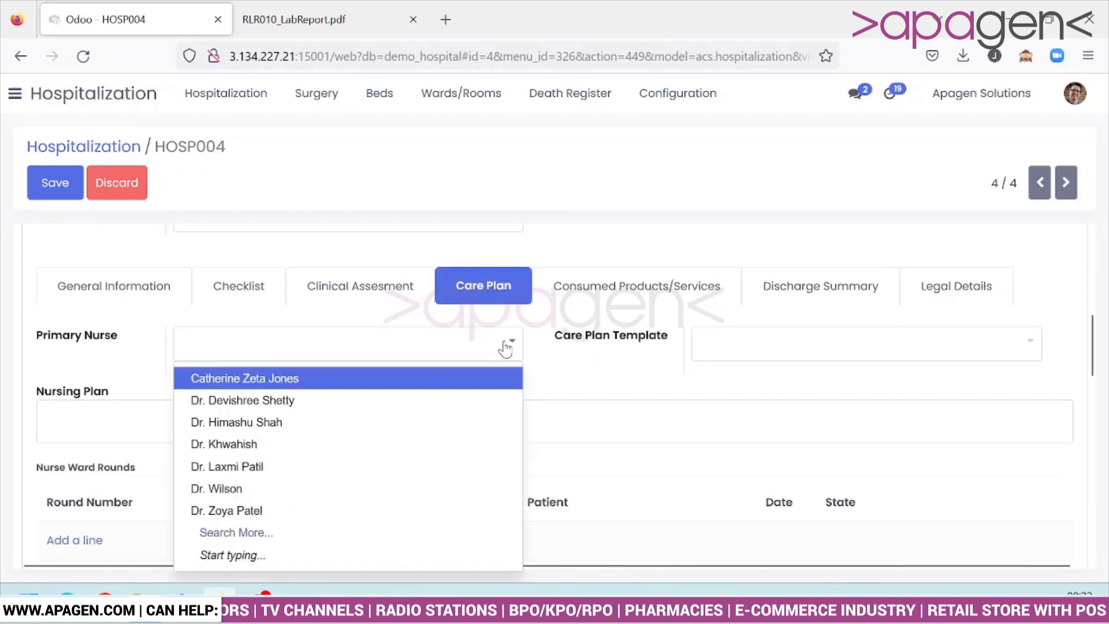
left_click(467, 400)
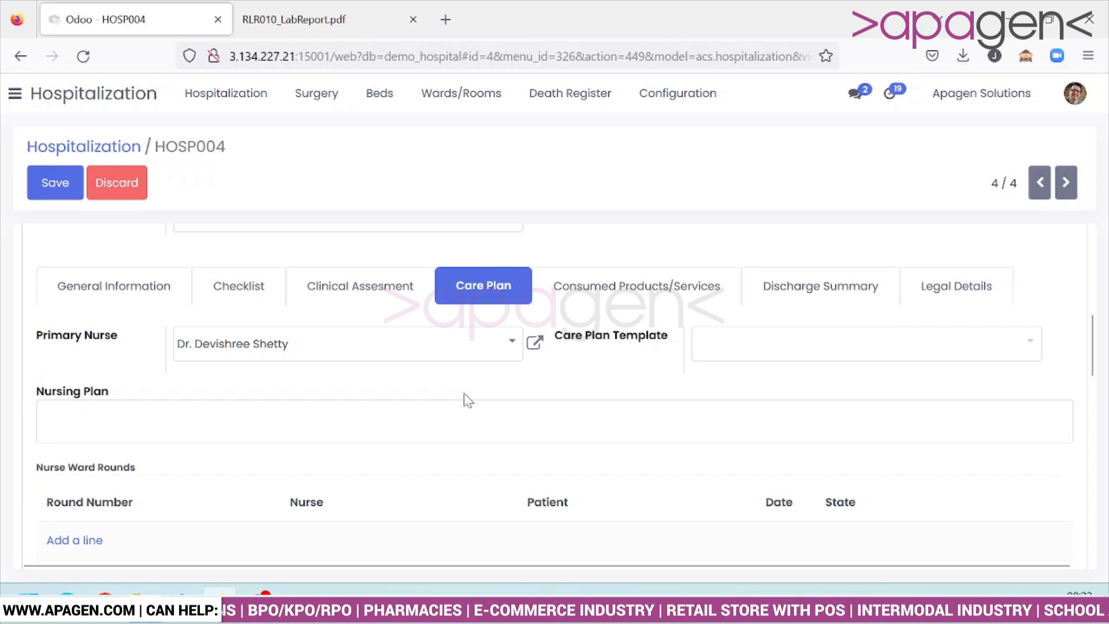
Step: Fill in the nursing plan by applying the care plan template "Care plan 1"
scroll(467, 400, "down", 2)
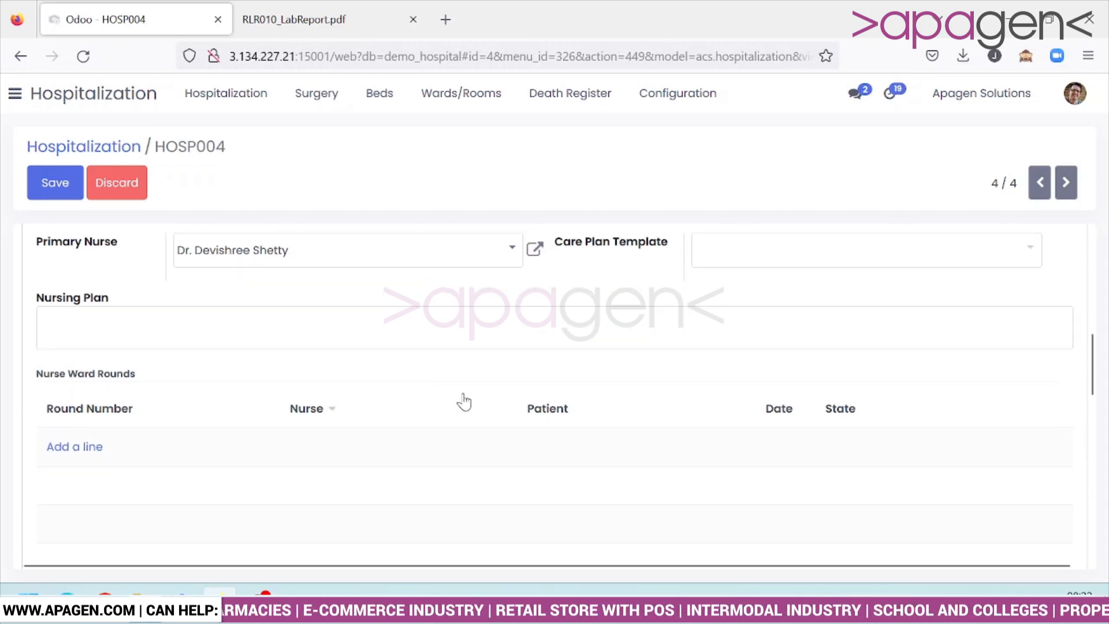
left_click(725, 252)
left_click(734, 280)
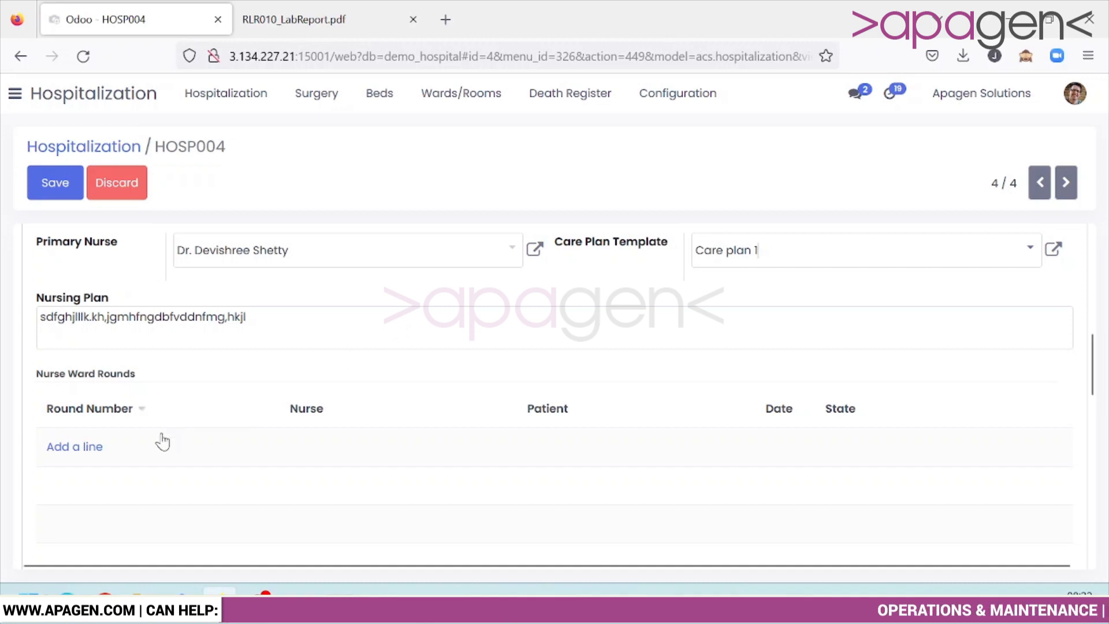
Step: Look through the consumed products, discharge summary and legal details of the hospitalization, and save the record
scroll(202, 391, "up", 3)
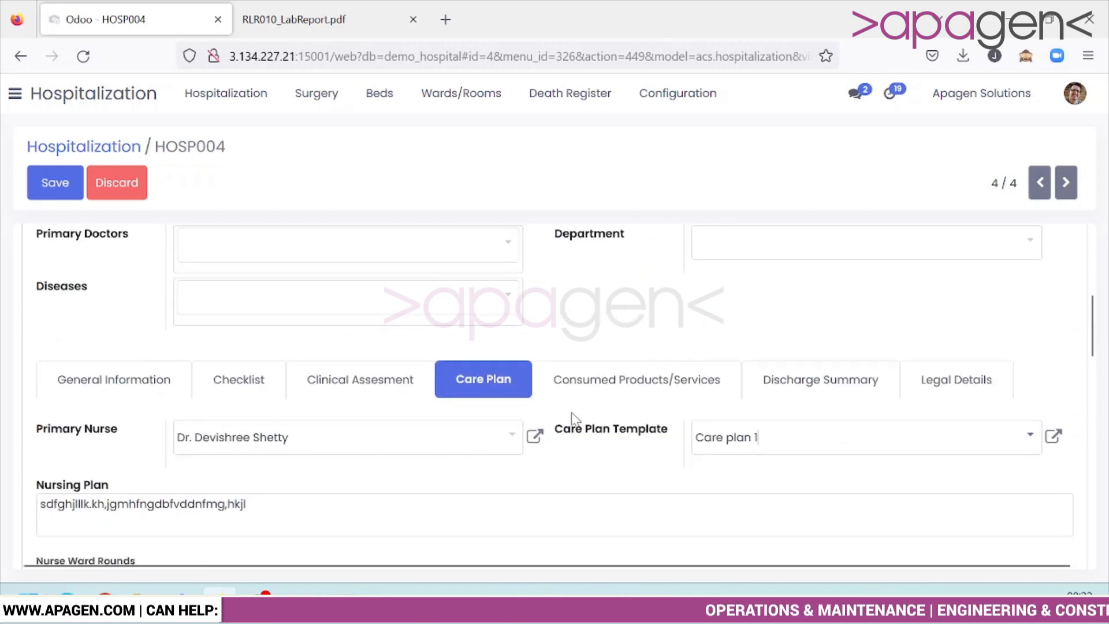
left_click(586, 391)
scroll(586, 391, "down", 2)
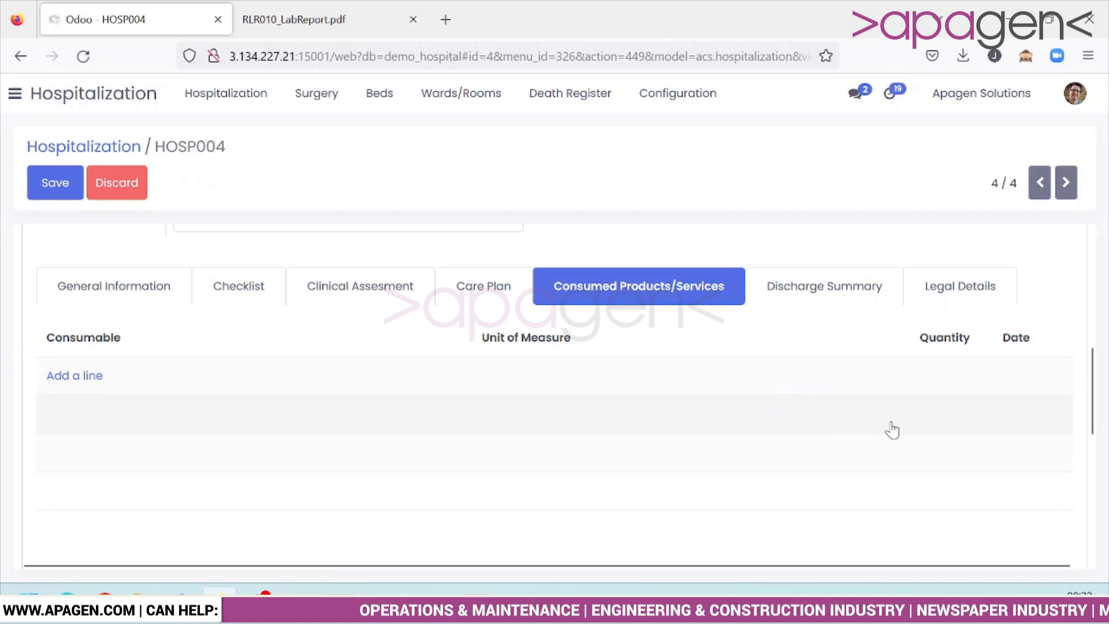
left_click(841, 308)
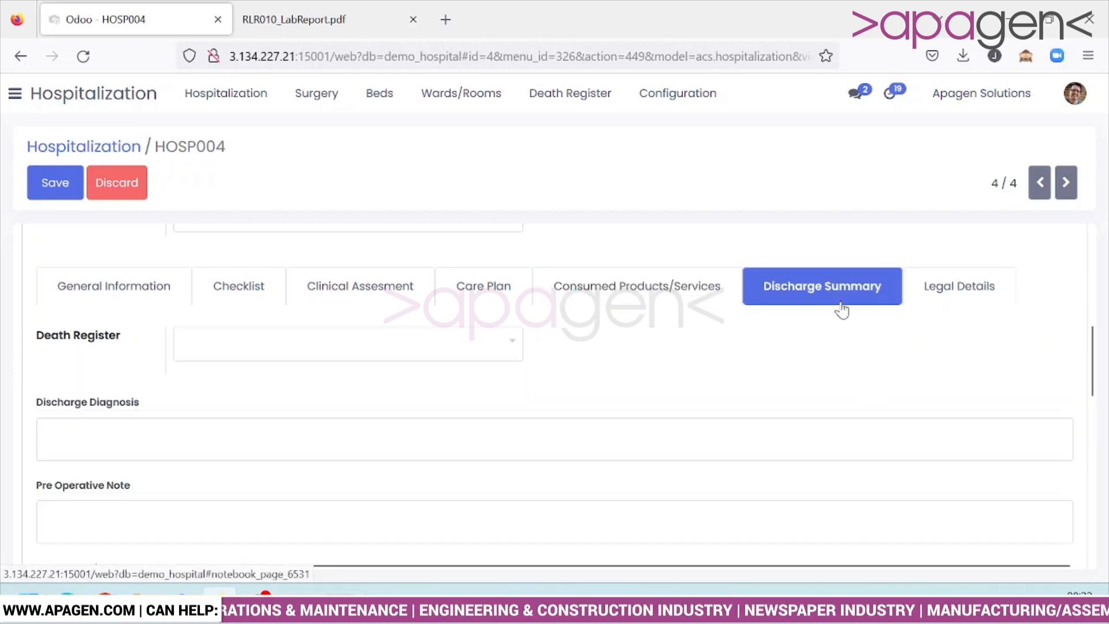
left_click(994, 293)
scroll(713, 482, "up", 10)
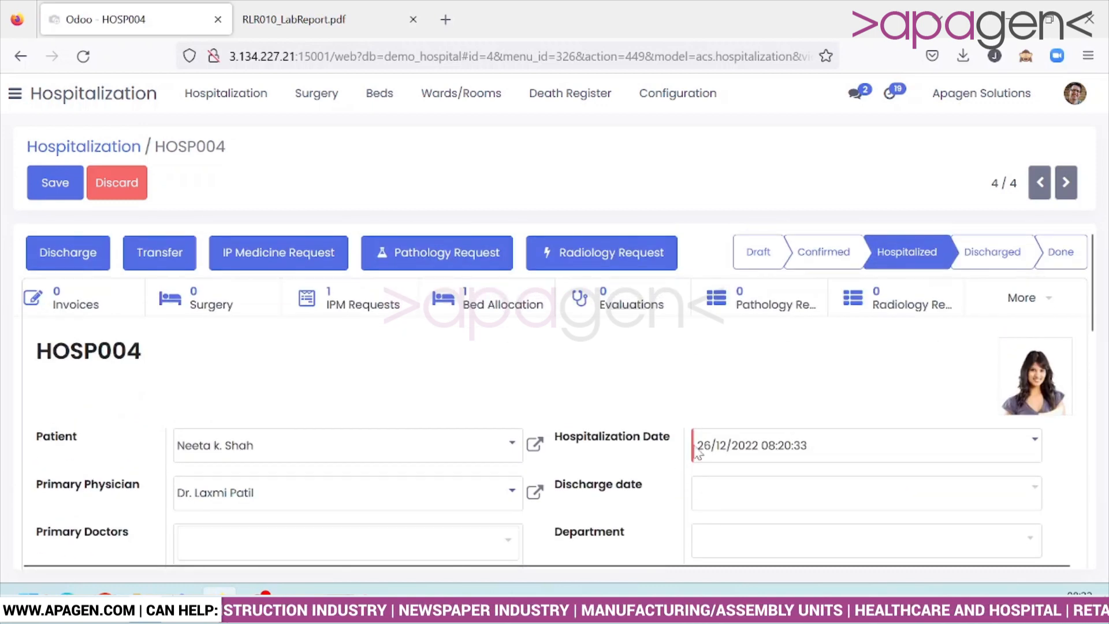
left_click(52, 180)
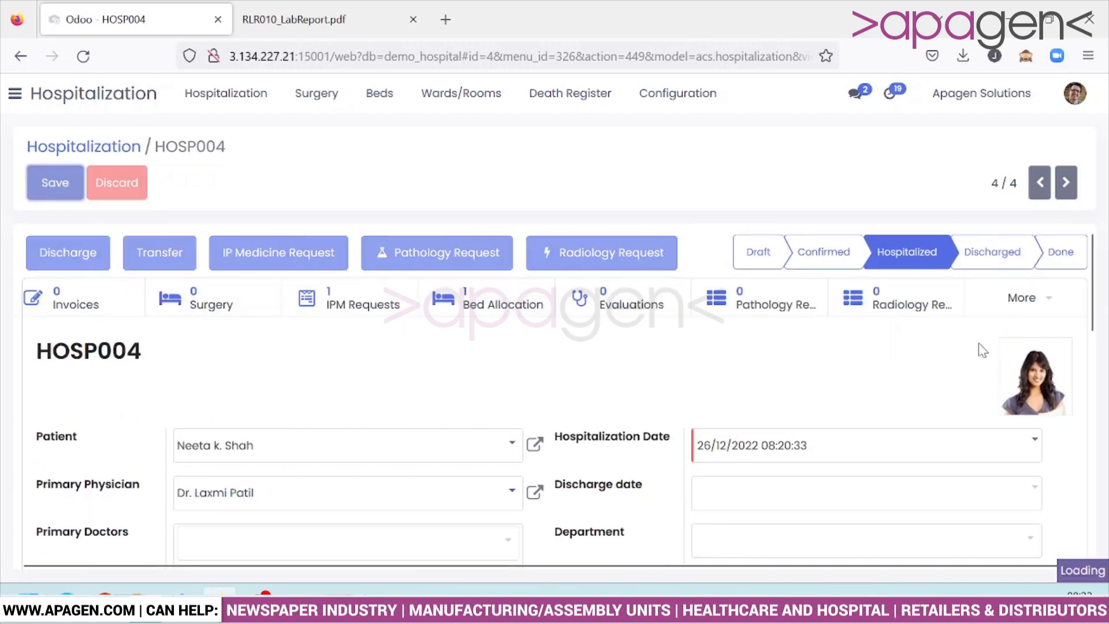
Step: Check the additional linked record types of the hospitalization and start a new surgery record for it
left_click(1051, 306)
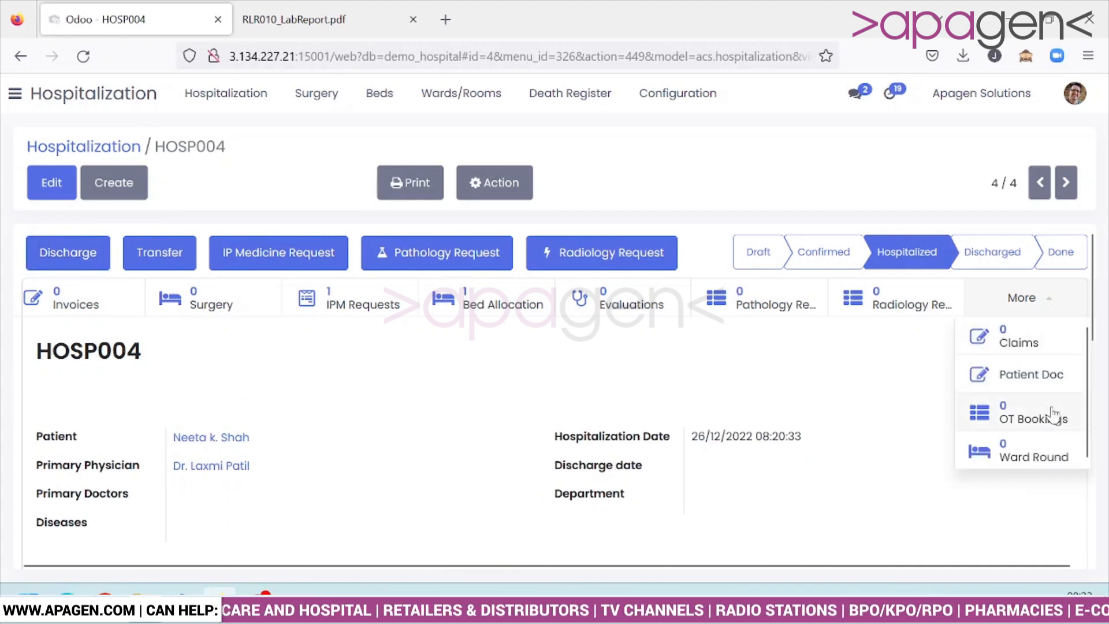
left_click(339, 427)
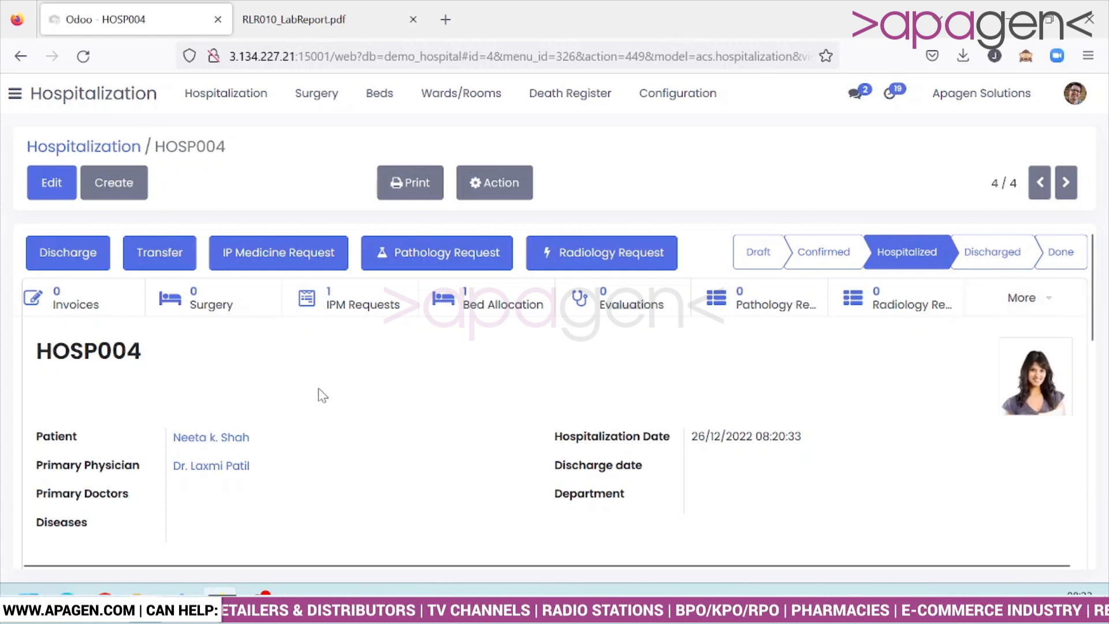
left_click(261, 310)
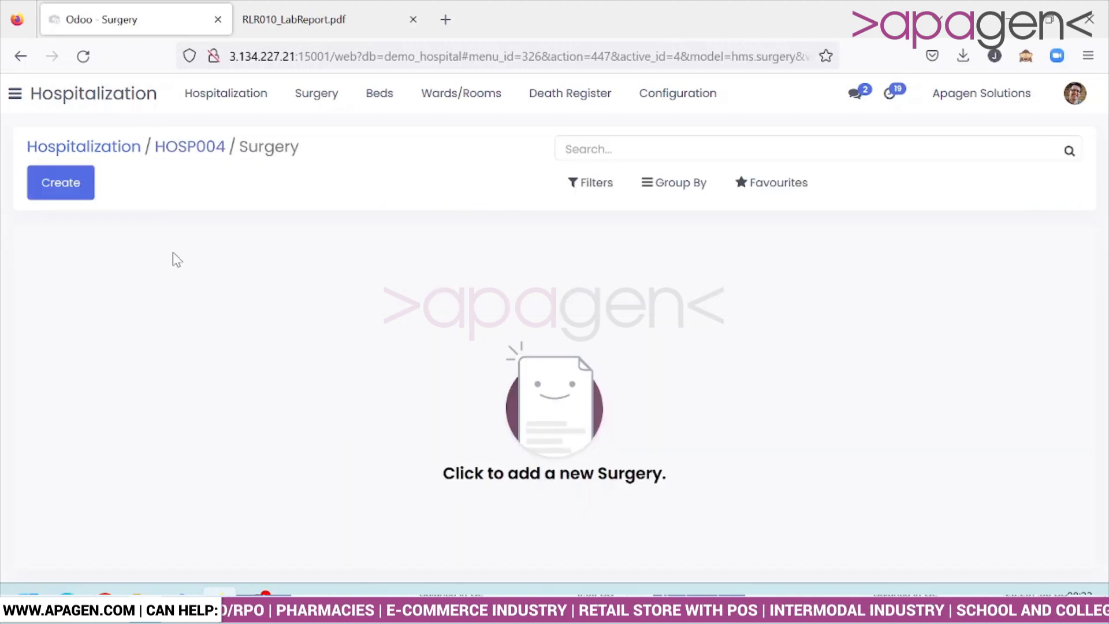
left_click(35, 195)
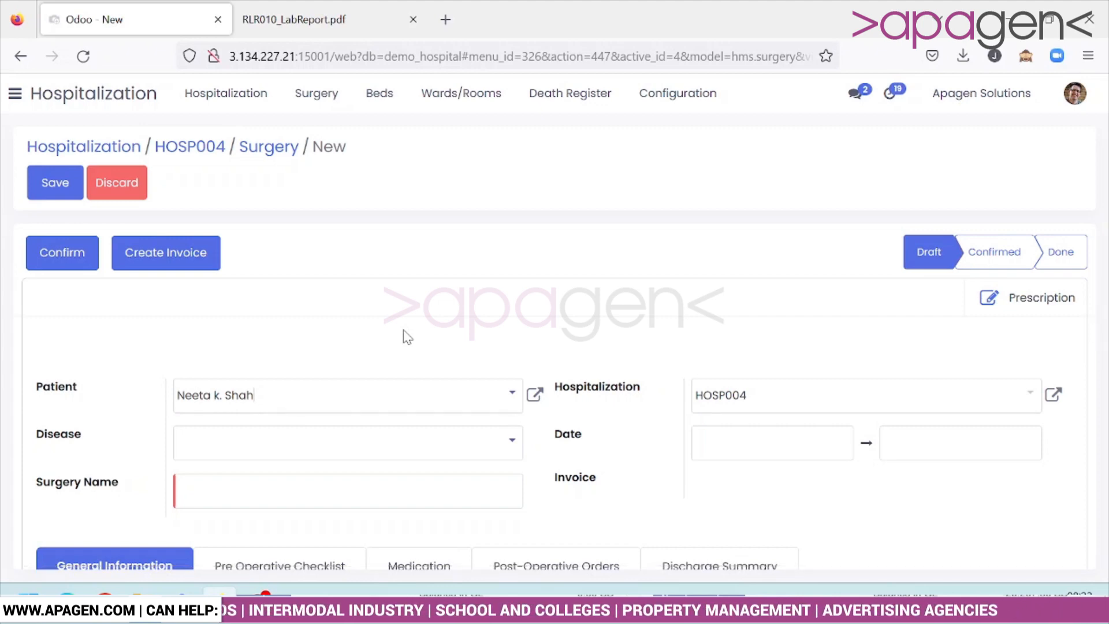
Step: Examine the general information and pre-operative checklist of the new surgery form
scroll(407, 336, "down", 3)
left_click(468, 385)
left_click(467, 386)
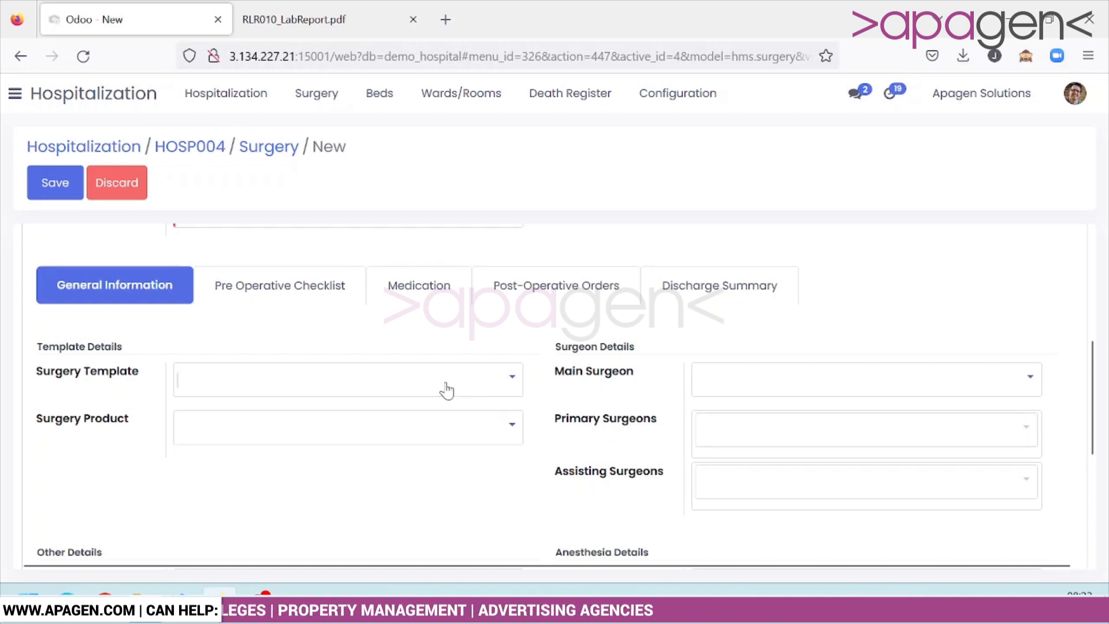
left_click(304, 302)
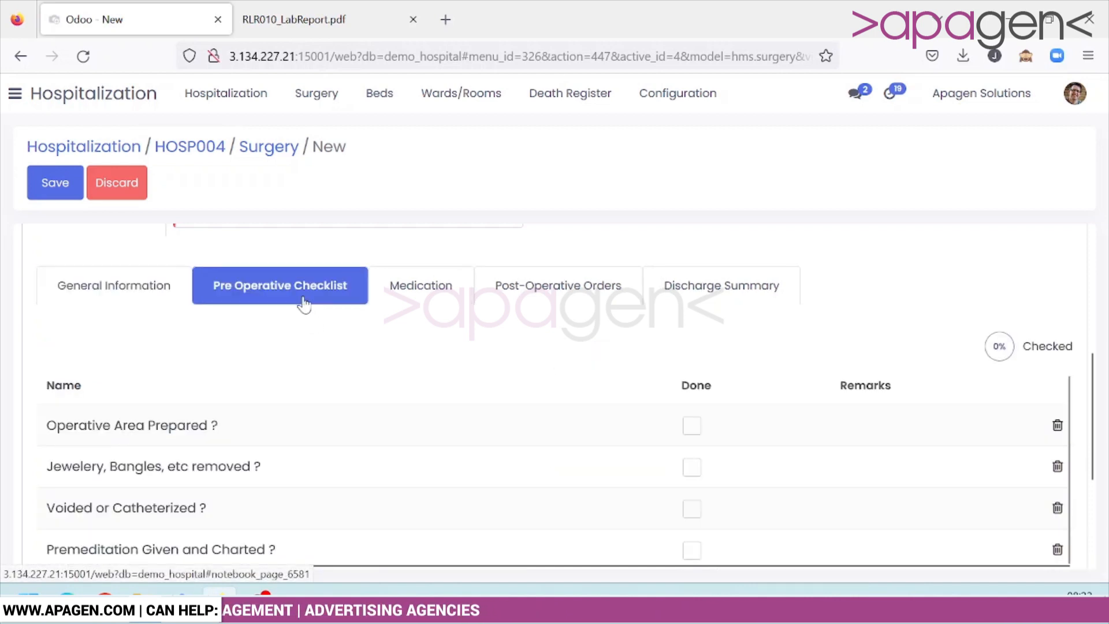
scroll(312, 324, "down", 3)
scroll(394, 381, "up", 5)
left_click(110, 399)
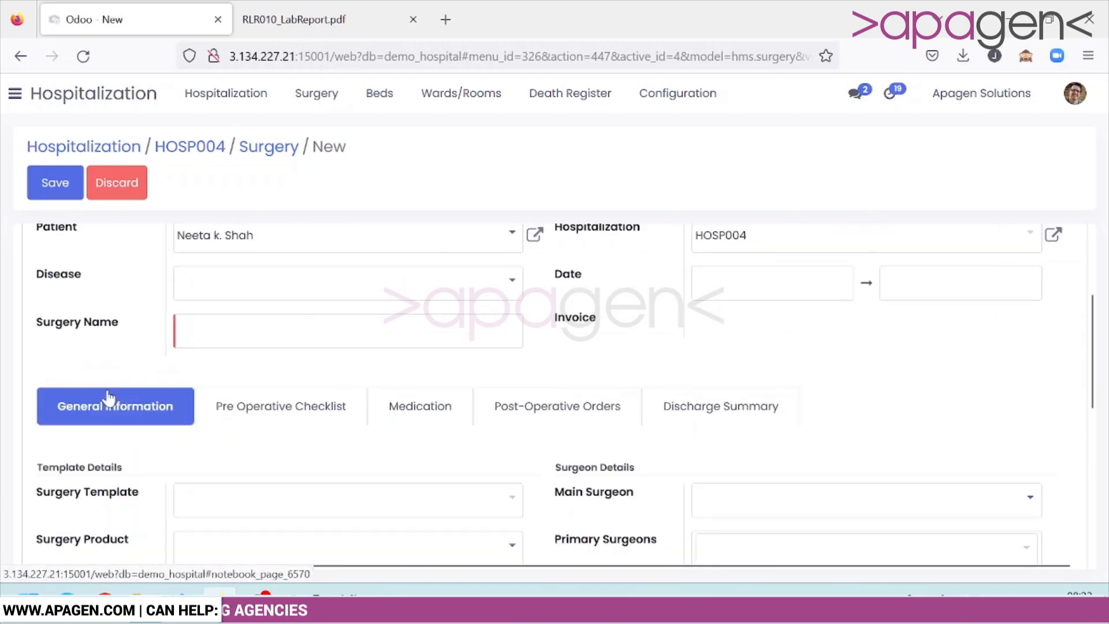
scroll(87, 383, "up", 3)
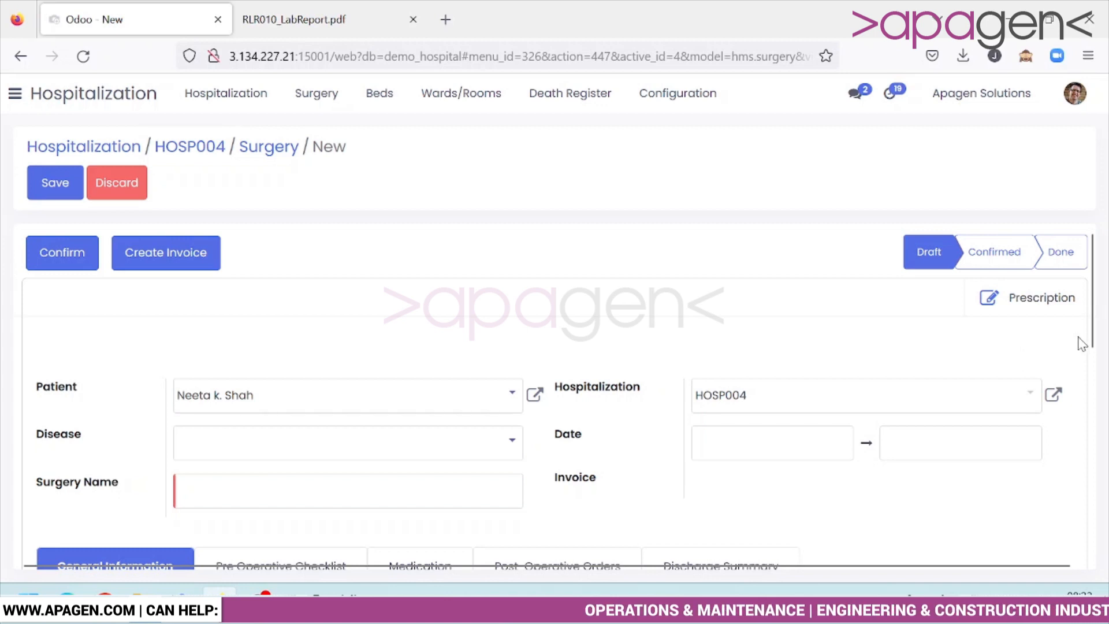
Step: Examine the medication, post-operative orders and discharge summary sections of the new surgery form
scroll(1080, 343, "down", 3)
left_click(399, 381)
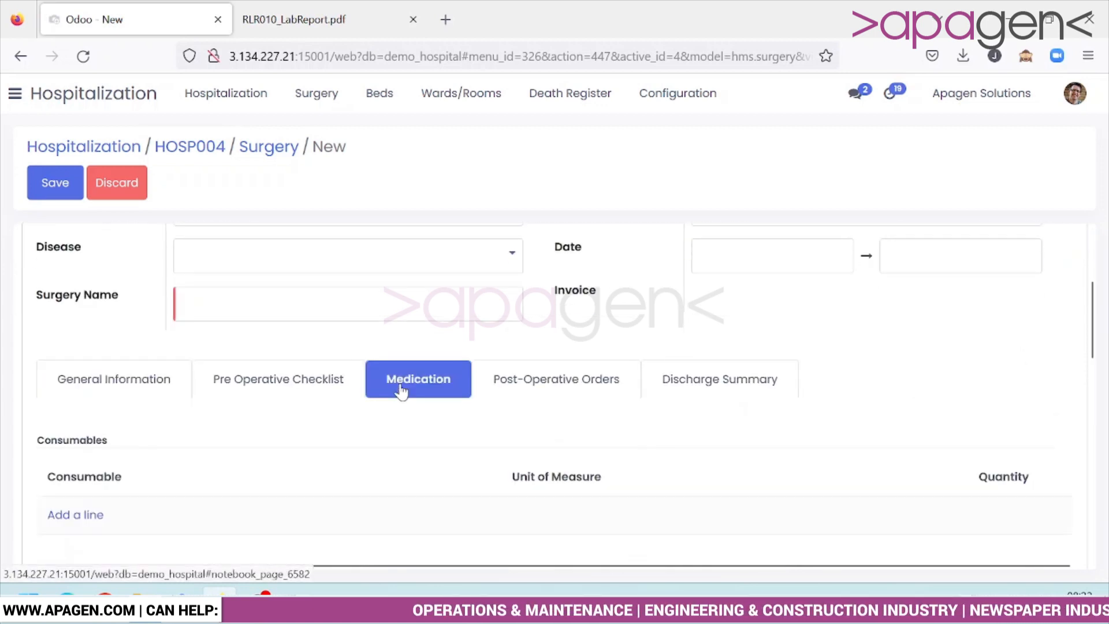
scroll(399, 389, "down", 3)
scroll(402, 391, "up", 3)
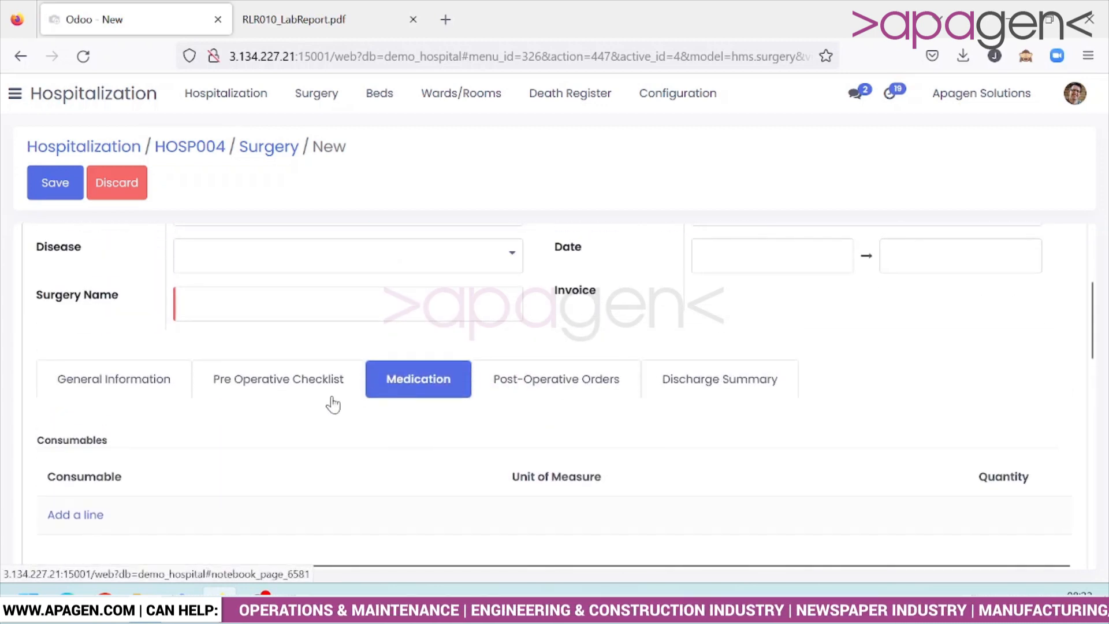
left_click(581, 392)
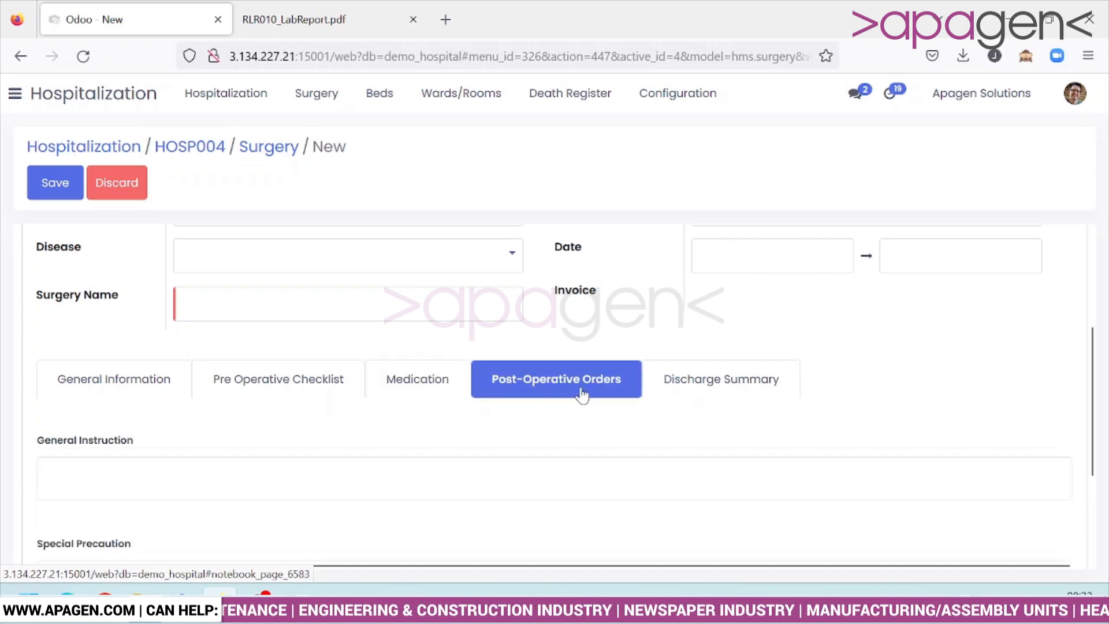
scroll(582, 395, "down", 2)
scroll(584, 392, "up", 2)
left_click(729, 332)
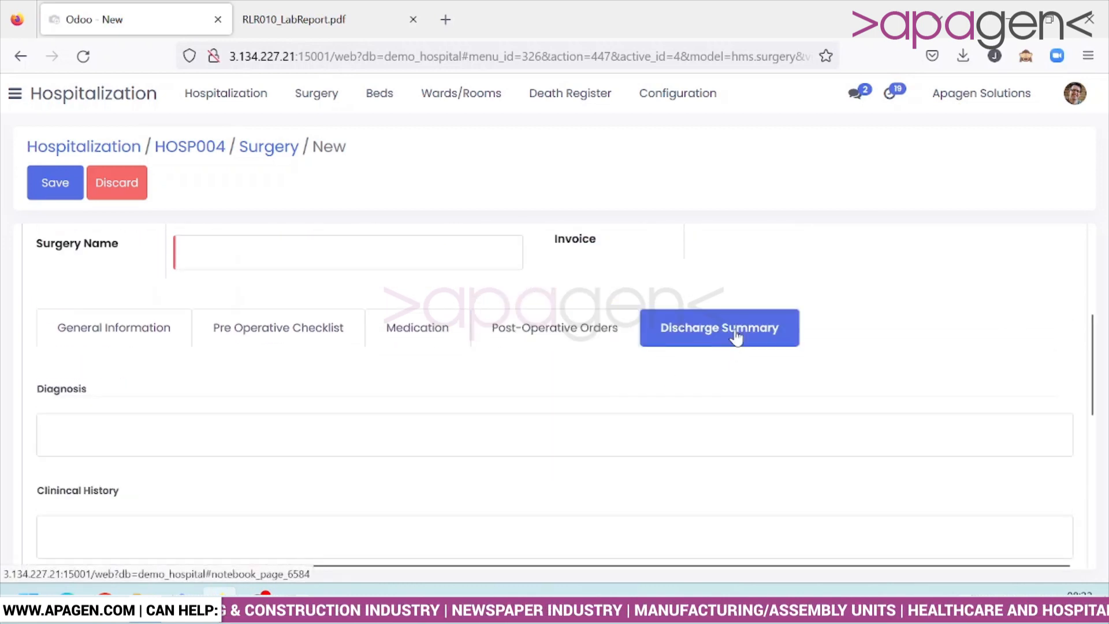
Step: Set the new surgery's disease to Cholera and enter "as" as the surgery name
scroll(742, 355, "up", 4)
left_click(74, 258)
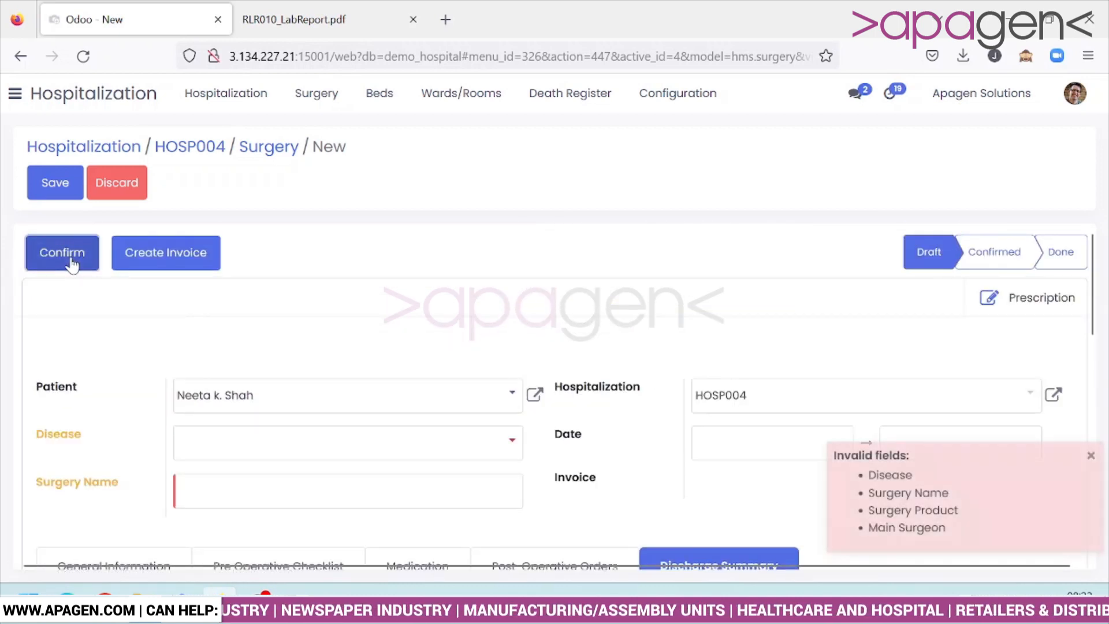
left_click(314, 447)
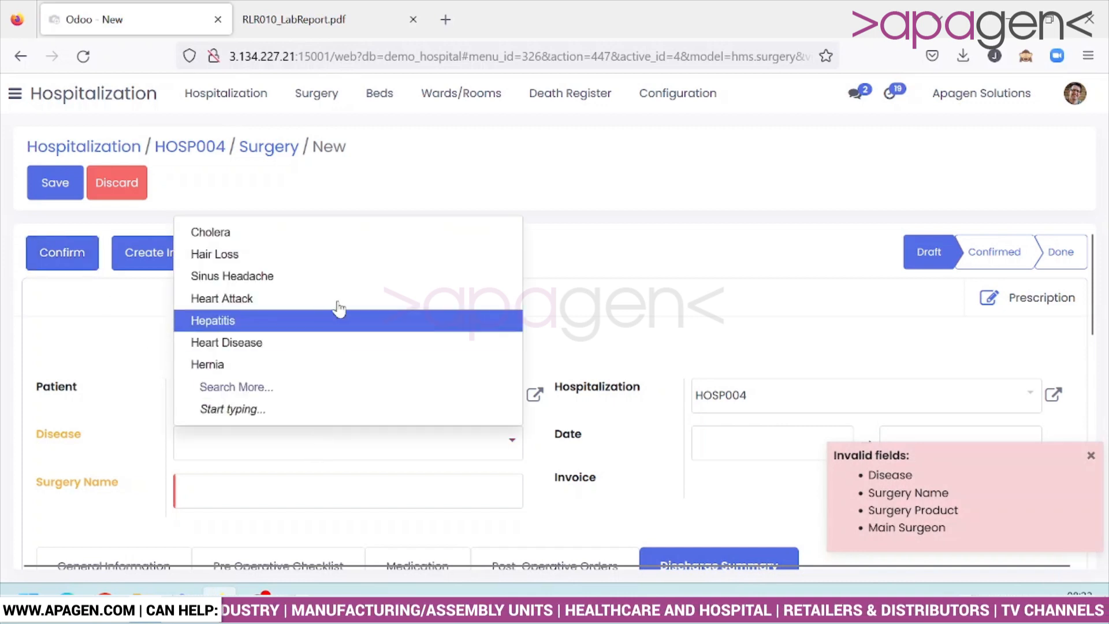
left_click(339, 240)
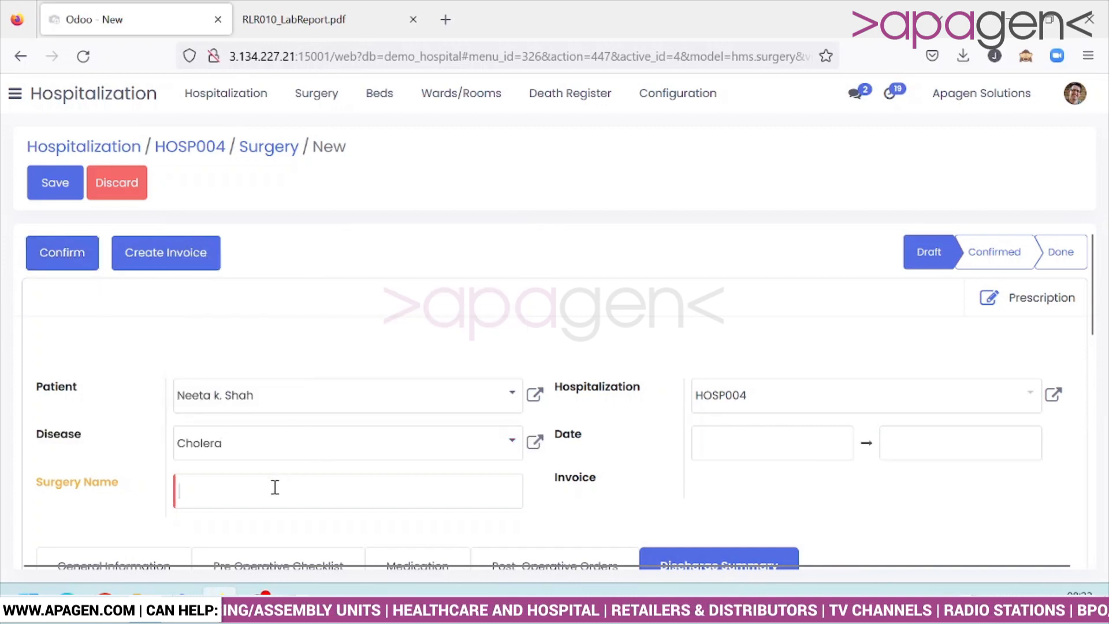
scroll(473, 487, "down", 2)
type("a")
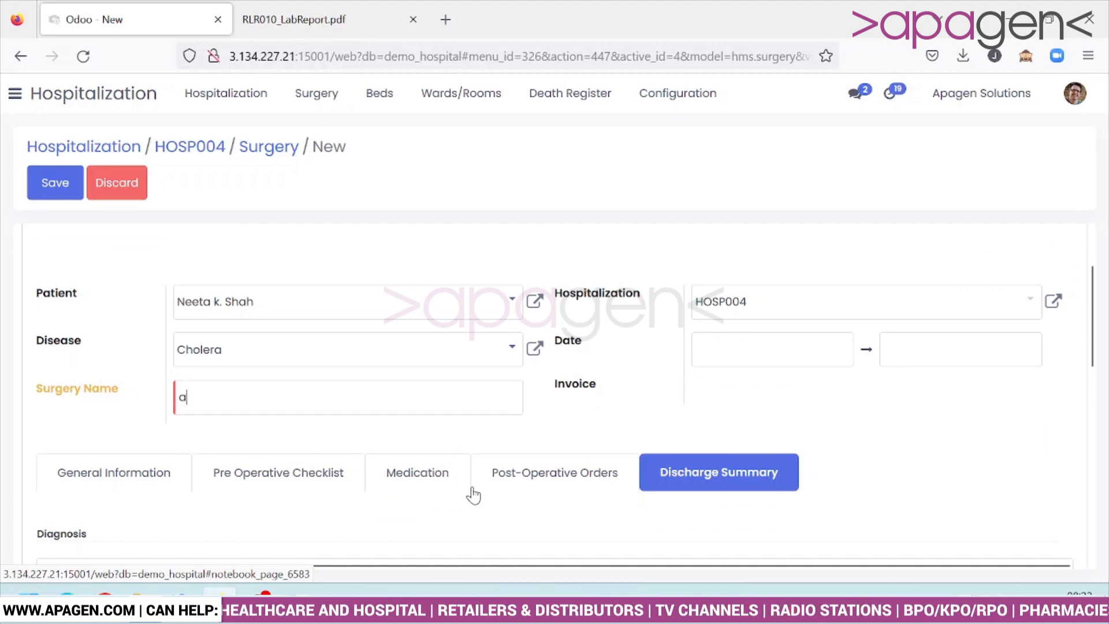
type("s")
scroll(241, 401, "up", 2)
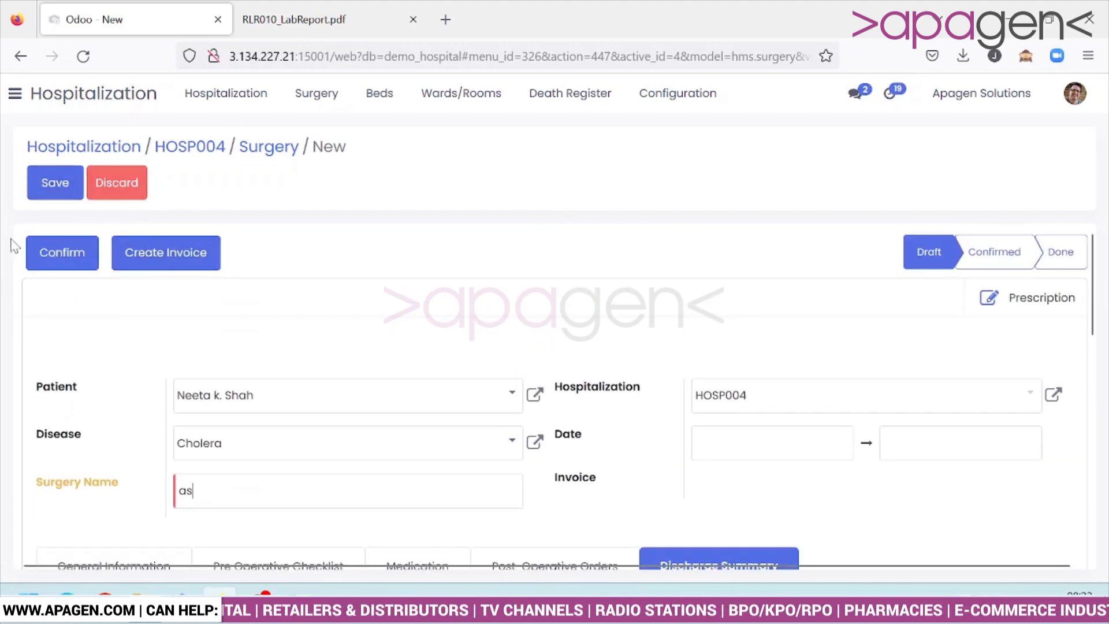
Step: Set the surgery product to Sug product in the surgery's general information
left_click(65, 255)
scroll(382, 390, "down", 4)
scroll(397, 393, "up", 1)
scroll(67, 285, "down", 3)
left_click(67, 286)
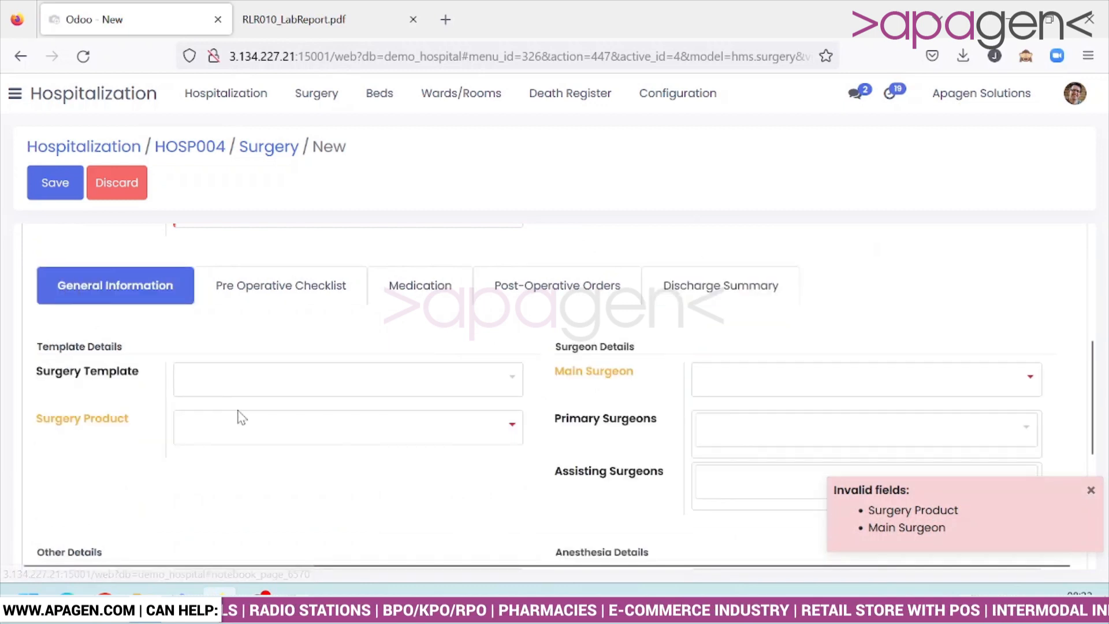
left_click(246, 435)
left_click(253, 463)
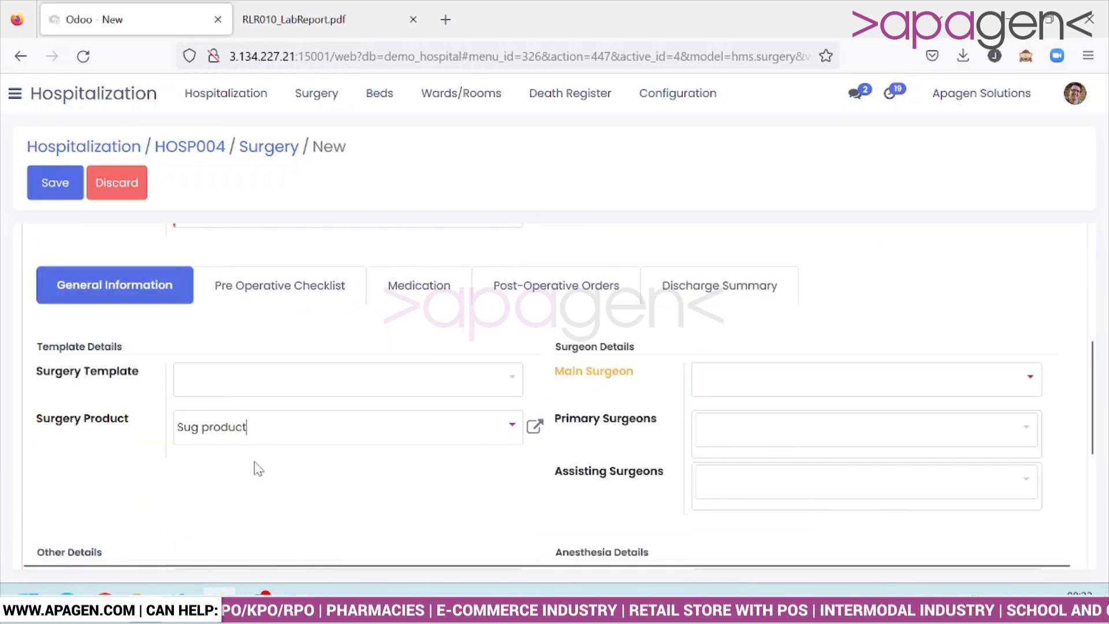
Step: Choose the main surgeon in the surgeon details of the surgery form
scroll(241, 435, "up", 3)
left_click(57, 186)
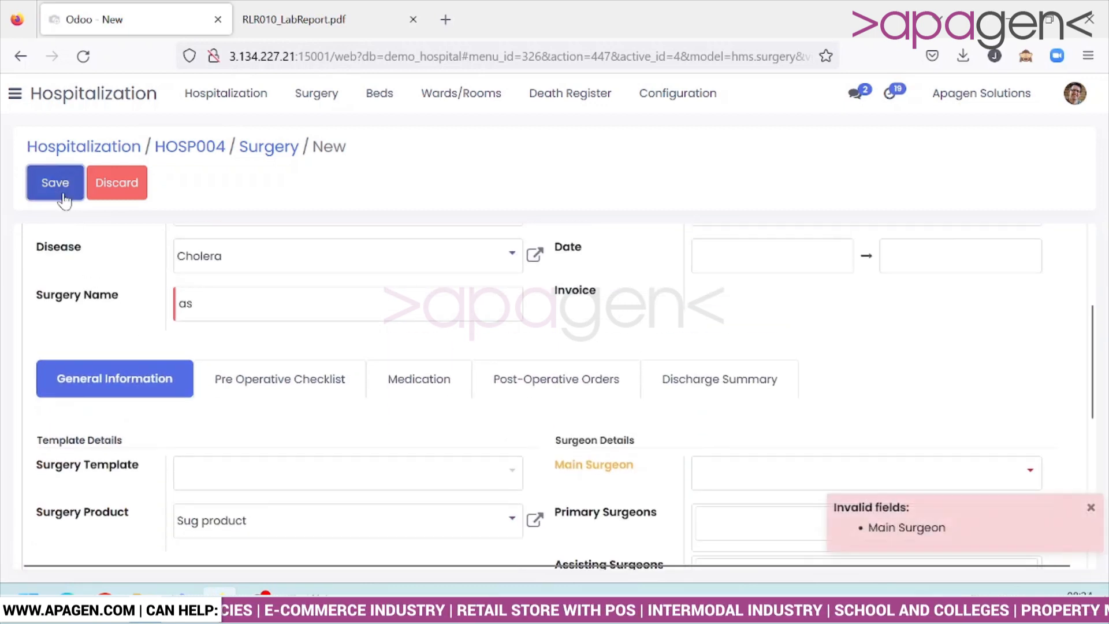
scroll(394, 401, "down", 2)
left_click(711, 386)
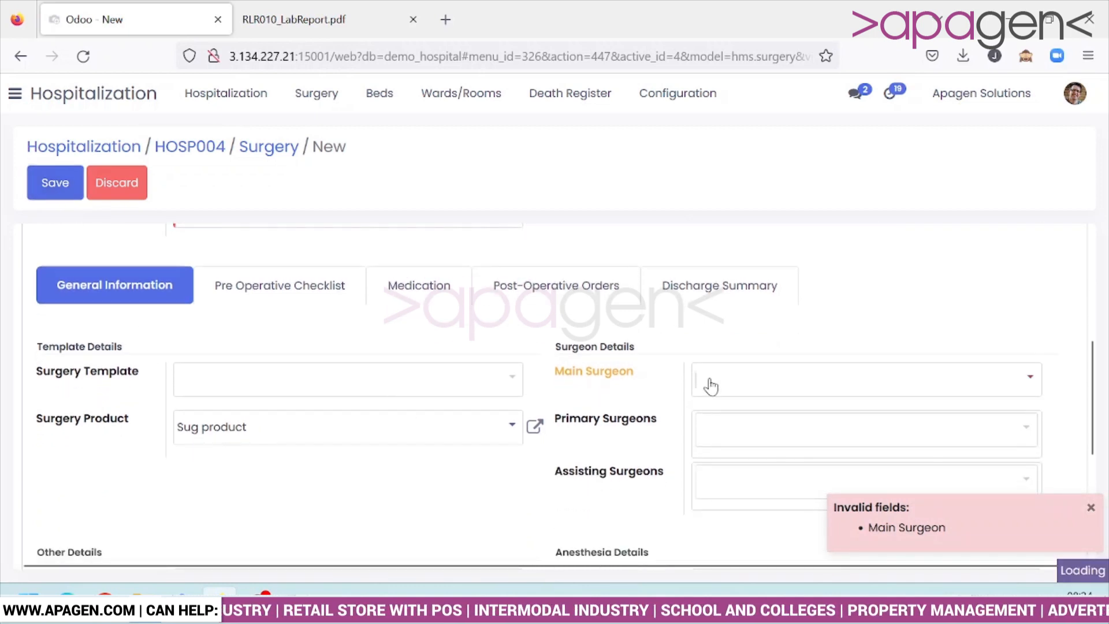
left_click(741, 414)
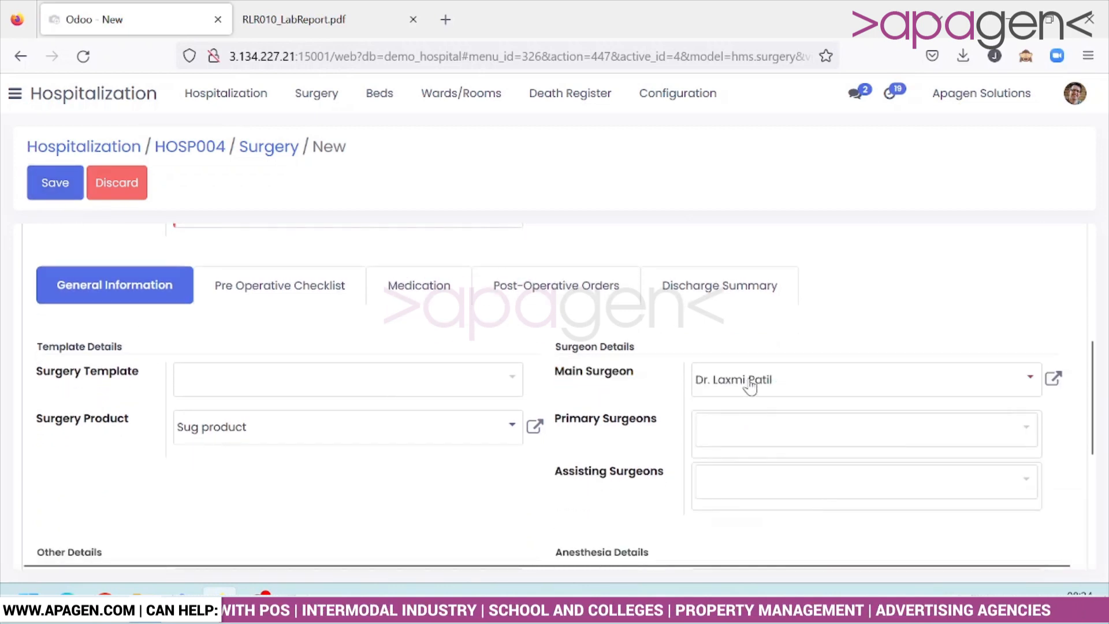
left_click(777, 381)
left_click(626, 431)
Step: Take the surgery through confirmation to done and create its invoice
scroll(114, 287, "up", 5)
left_click(68, 258)
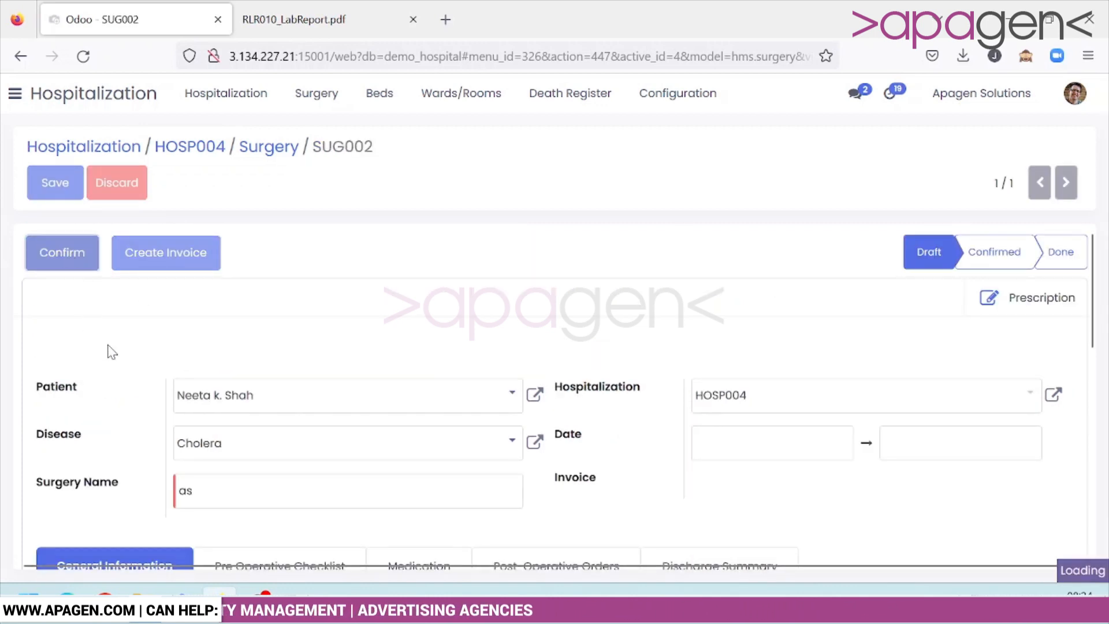
scroll(149, 395, "down", 5)
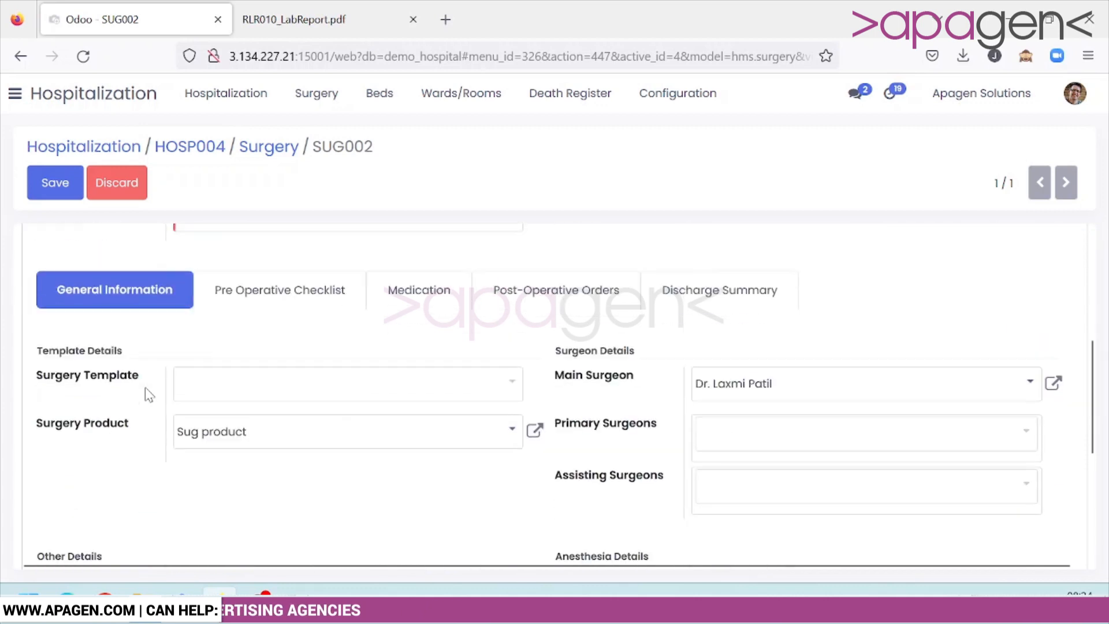
scroll(149, 394, "up", 5)
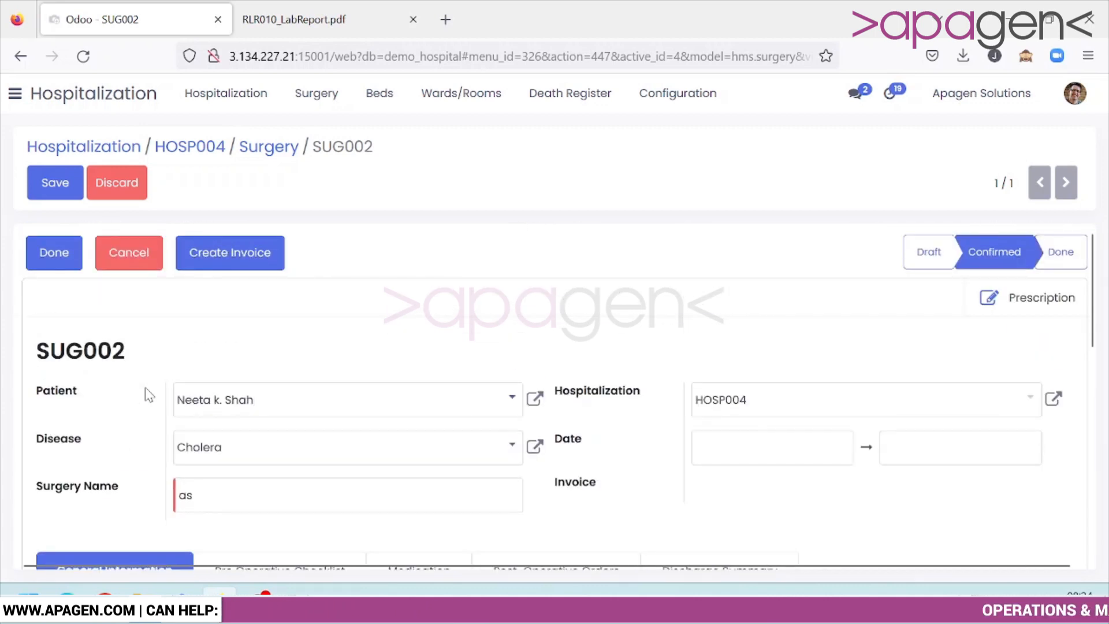
left_click(57, 269)
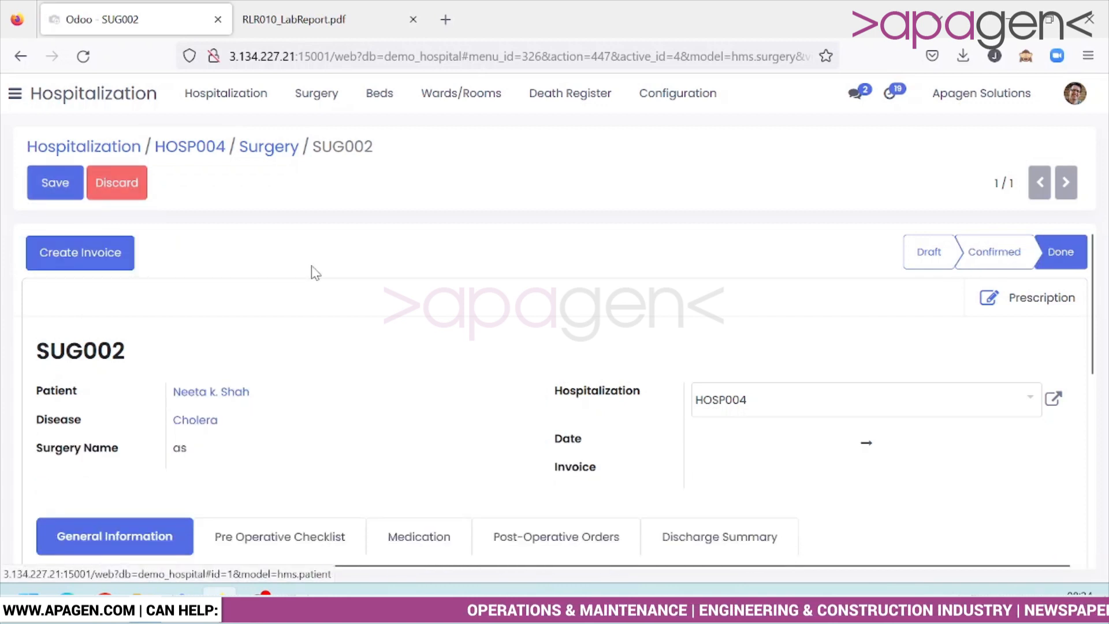
left_click(120, 262)
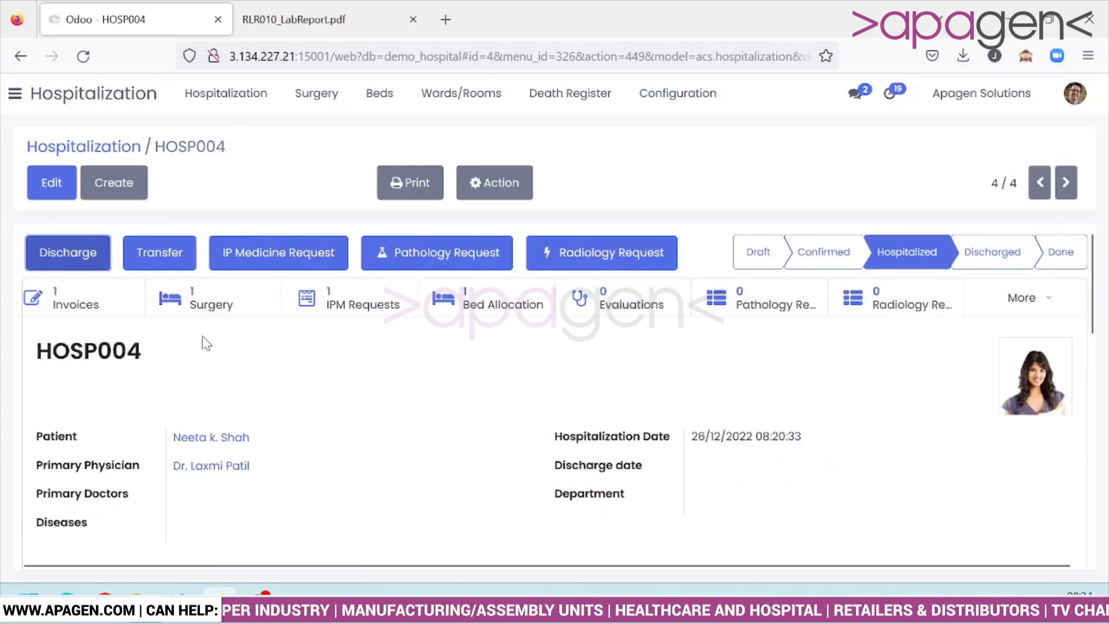
Step: Start a new OT booking for hospitalization HOSP004 with Theatre - 1 as the operation theater
left_click(1048, 315)
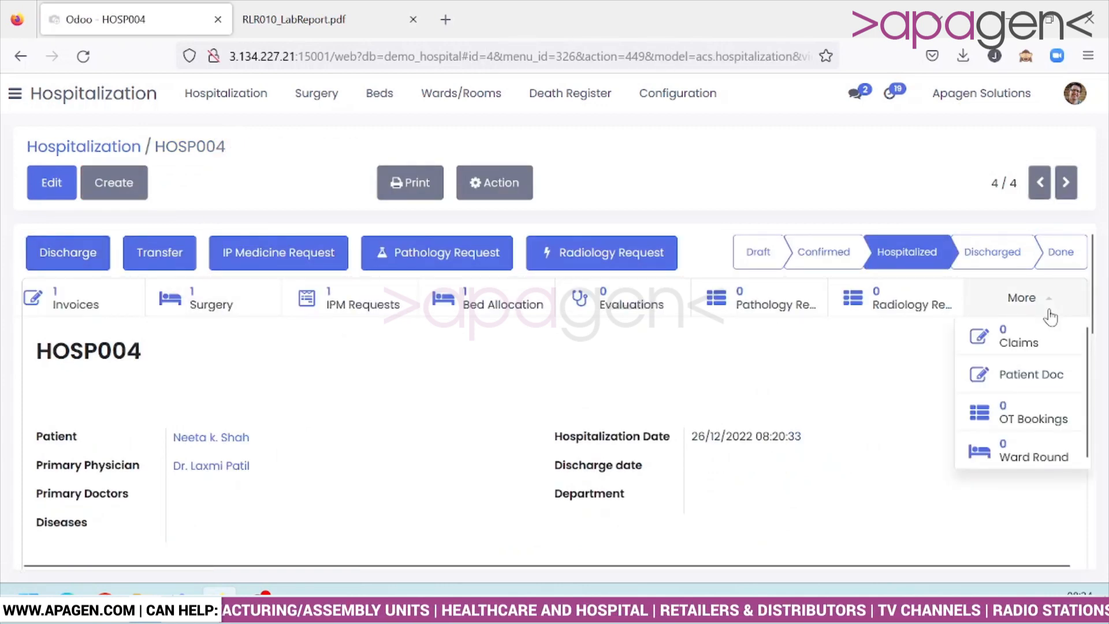
left_click(1034, 419)
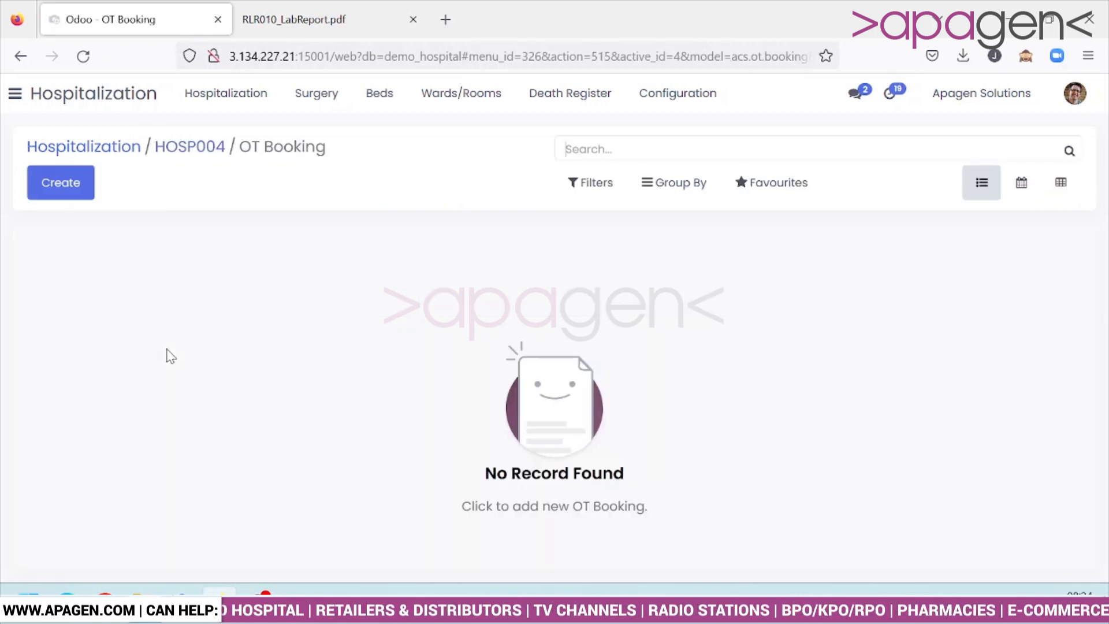
left_click(68, 191)
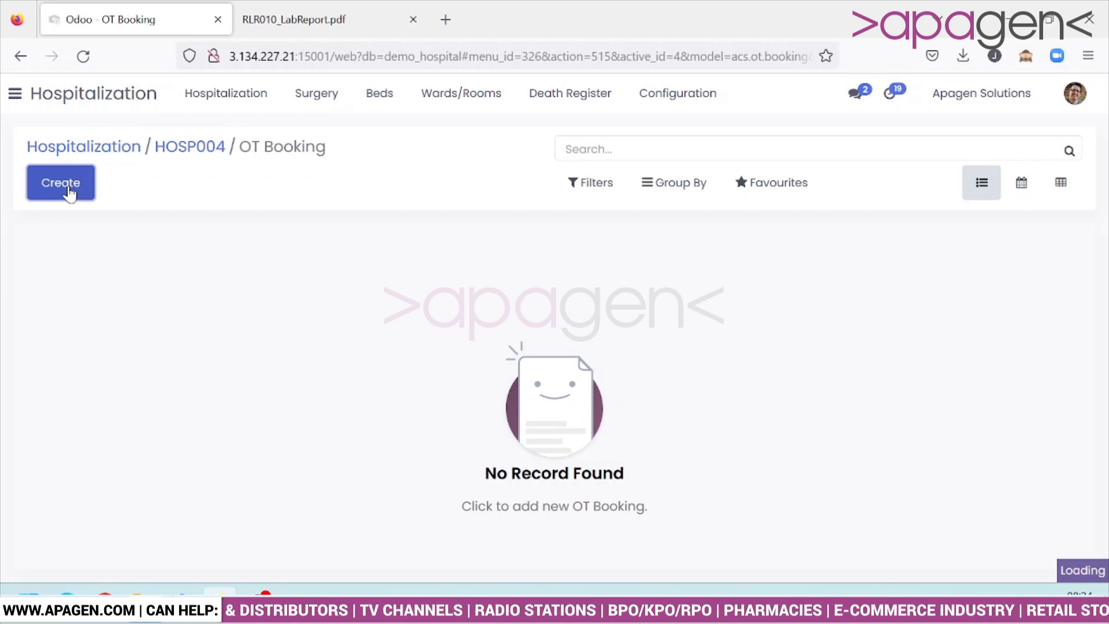
scroll(306, 399, "down", 2)
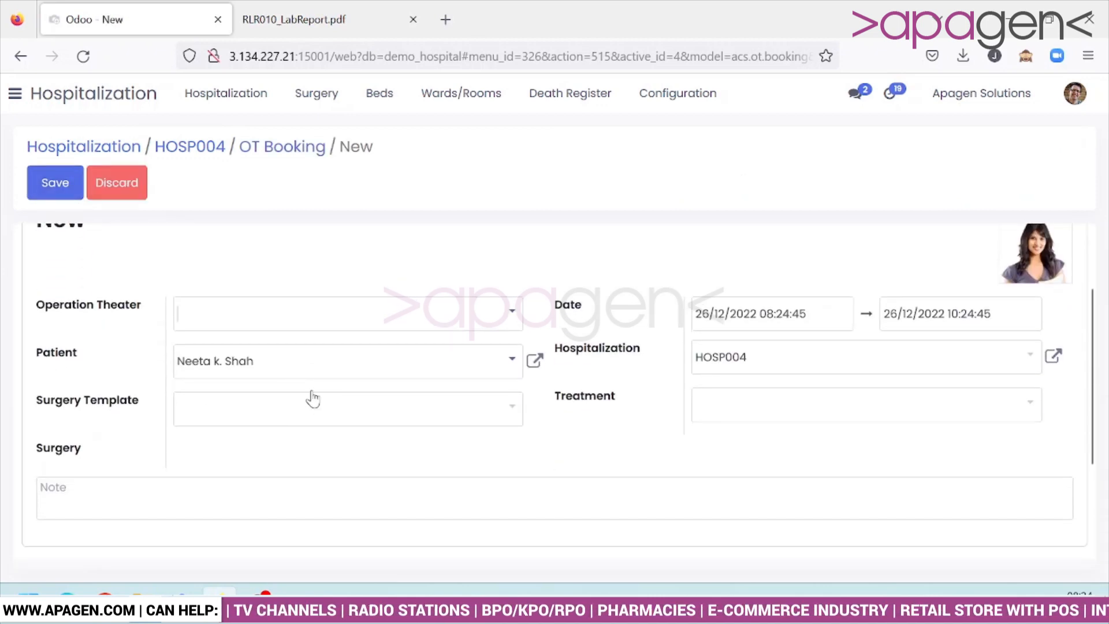
left_click(331, 325)
left_click(340, 347)
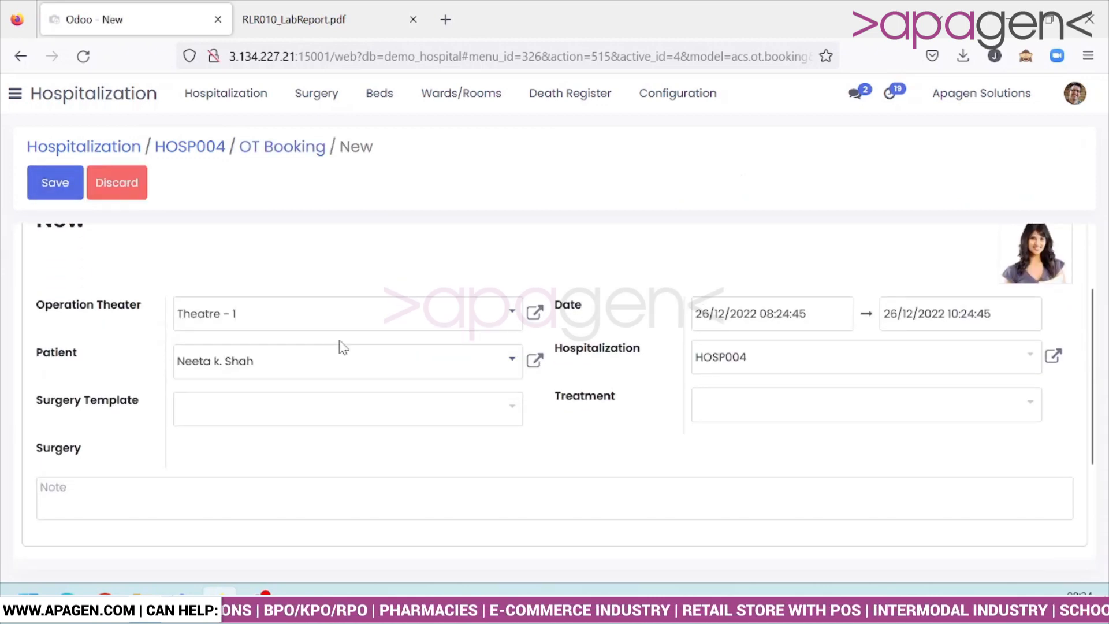
Step: Try to confirm the OT booking without choosing a surgery template
scroll(343, 347, "down", 3)
scroll(343, 347, "up", 5)
left_click(94, 267)
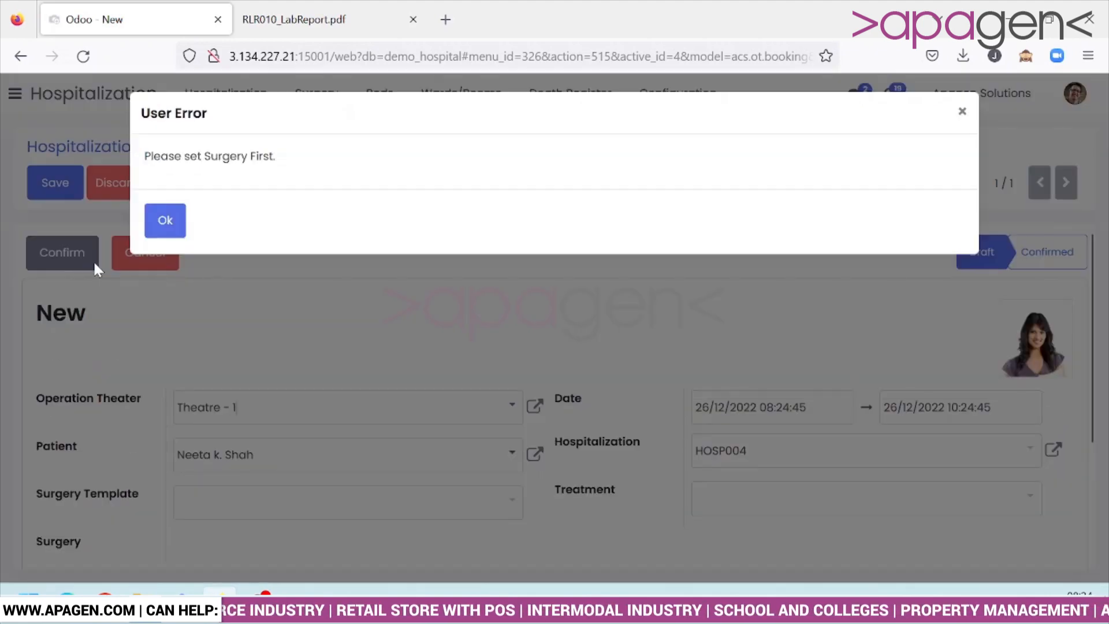
left_click(179, 237)
Step: Start creating a surgery template from the OT booking with Cholera as its surgery code
scroll(321, 347, "down", 3)
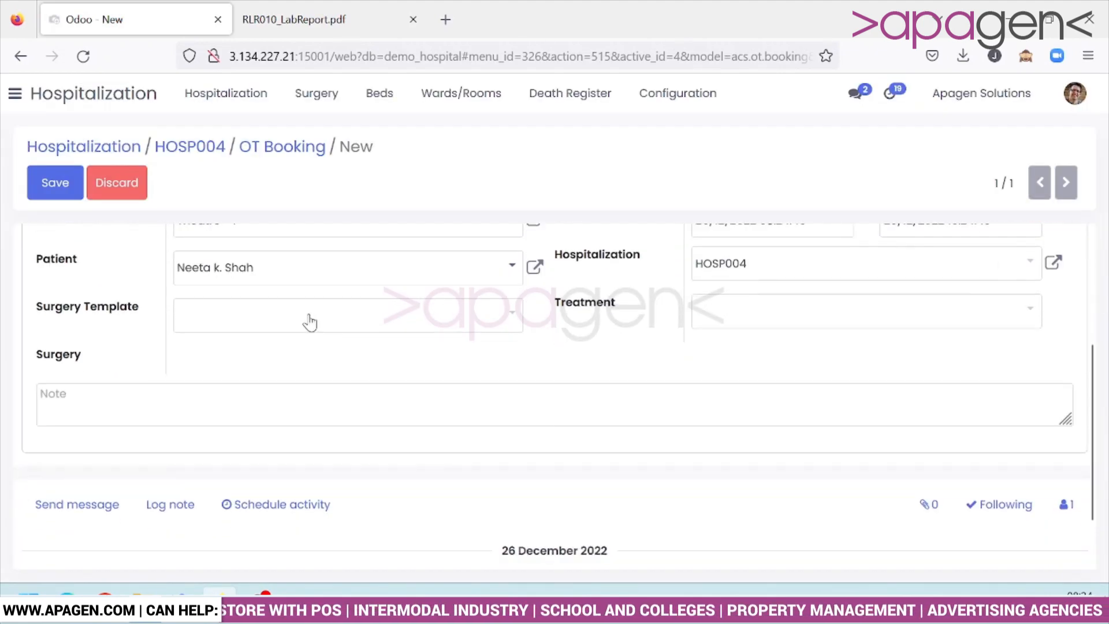
left_click(310, 321)
left_click(338, 361)
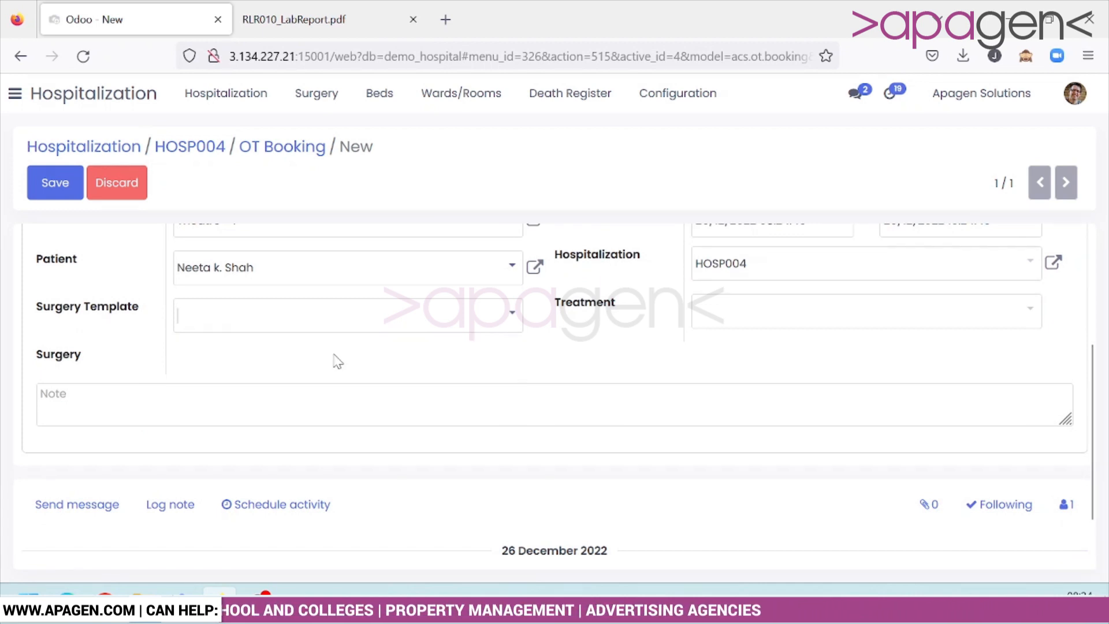
scroll(338, 364, "up", 3)
scroll(341, 366, "down", 3)
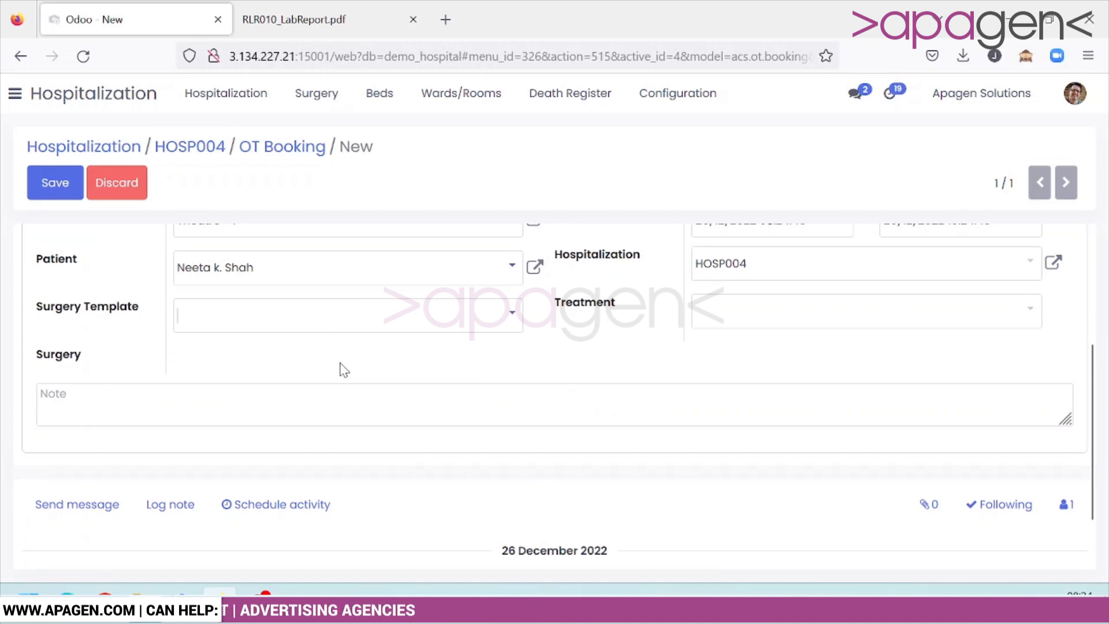
type("Cholera")
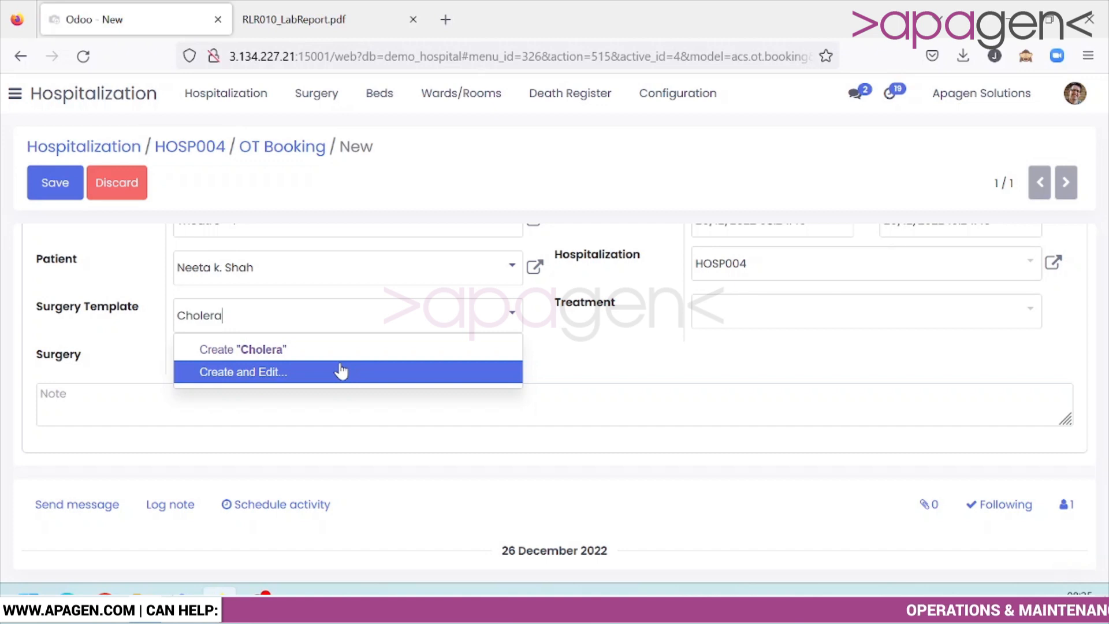
left_click(341, 372)
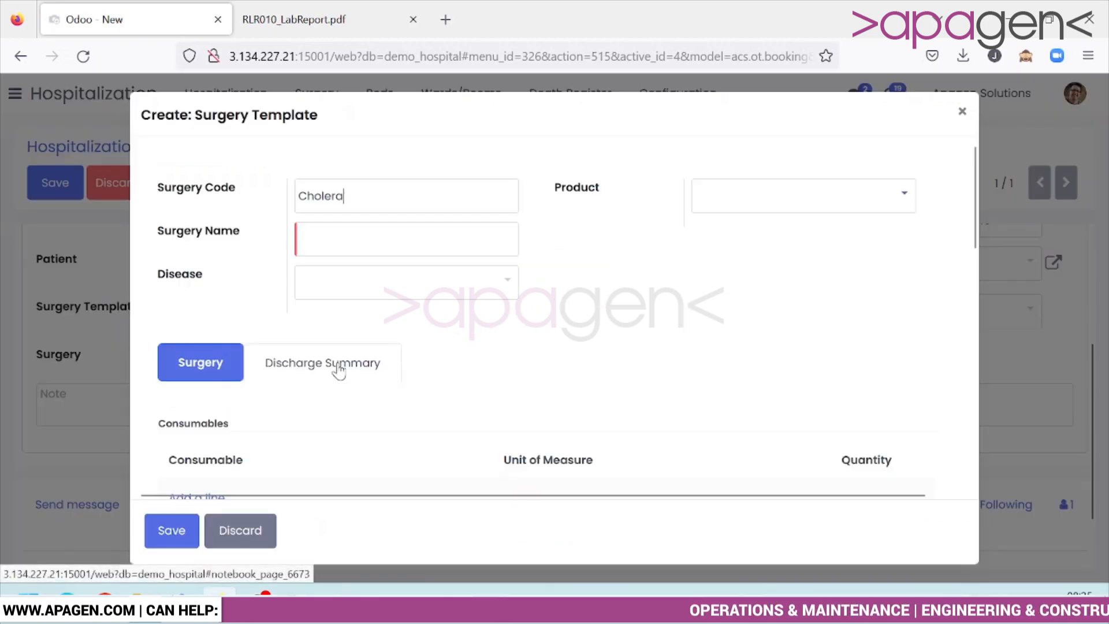
Step: Name the surgery template Cholera, assign Sug product as its product, and save it
left_click(367, 247)
type("olera")
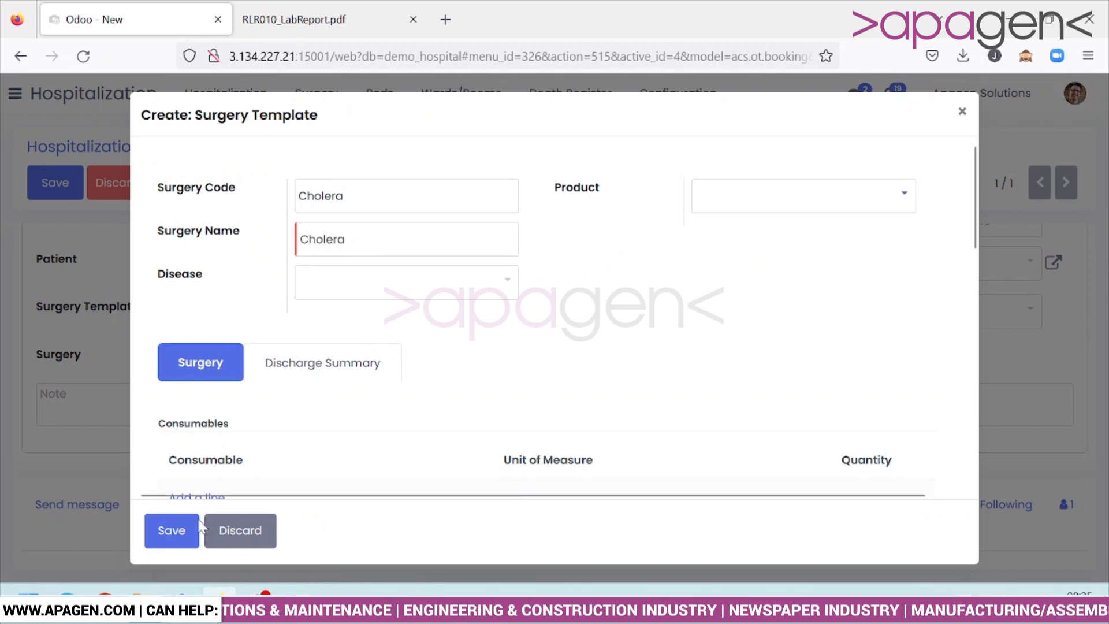
left_click(732, 193)
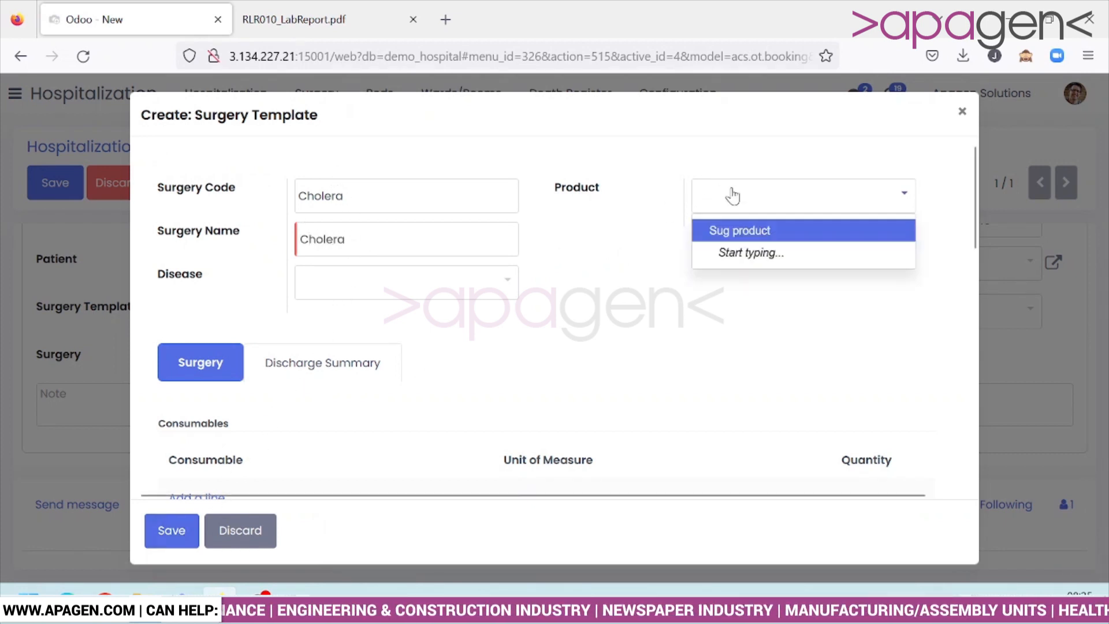
left_click(748, 234)
left_click(167, 530)
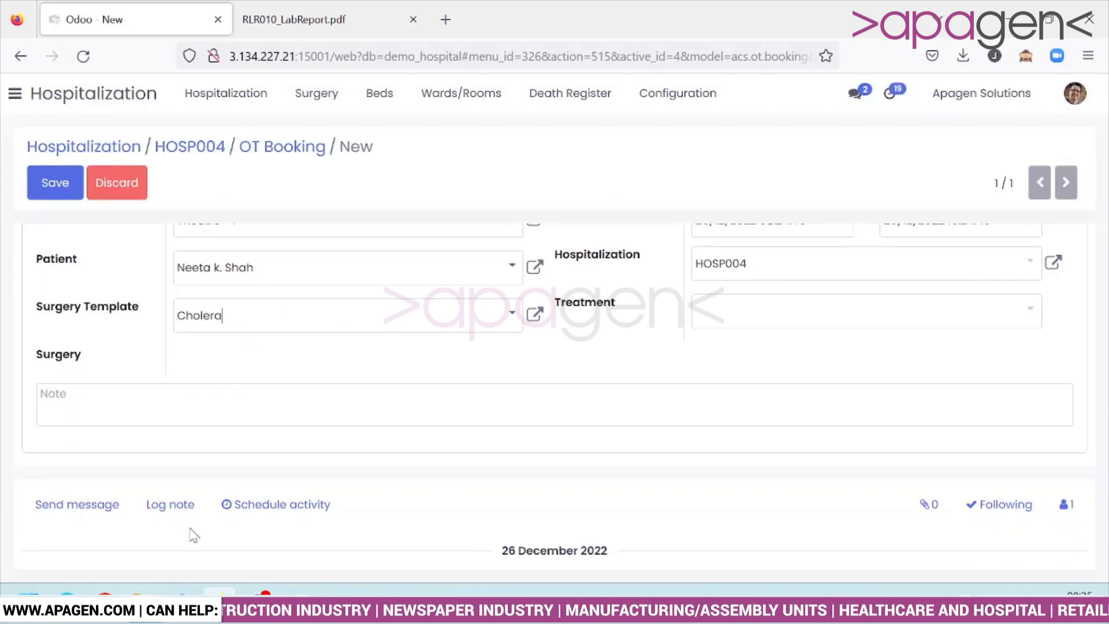
Step: Confirm the OT booking and return to hospitalization HOSP004
scroll(231, 491, "up", 3)
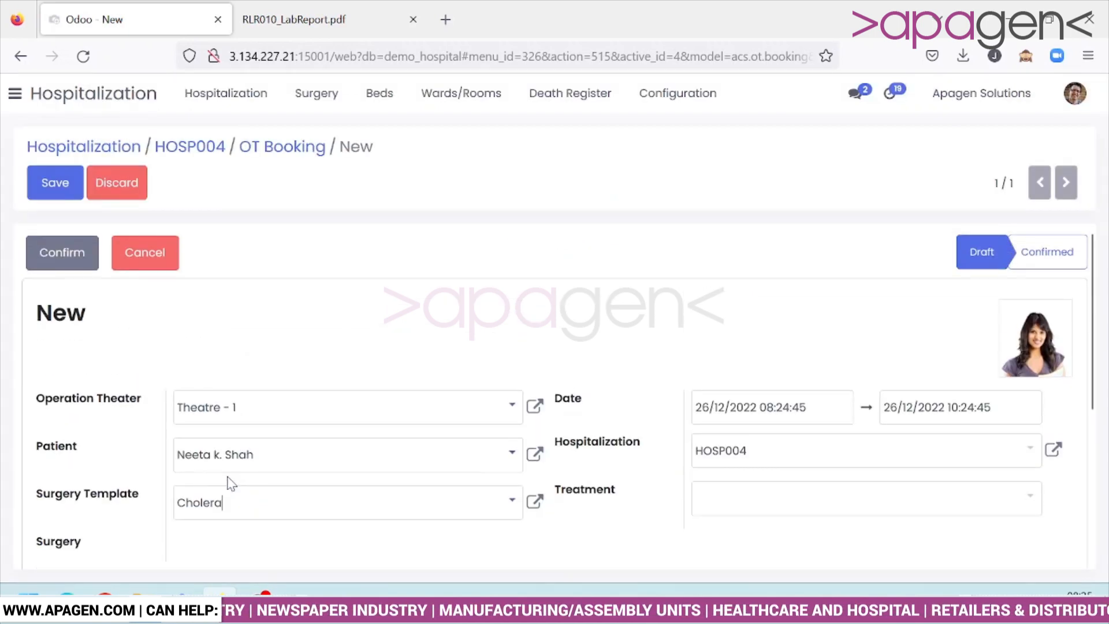
left_click(49, 260)
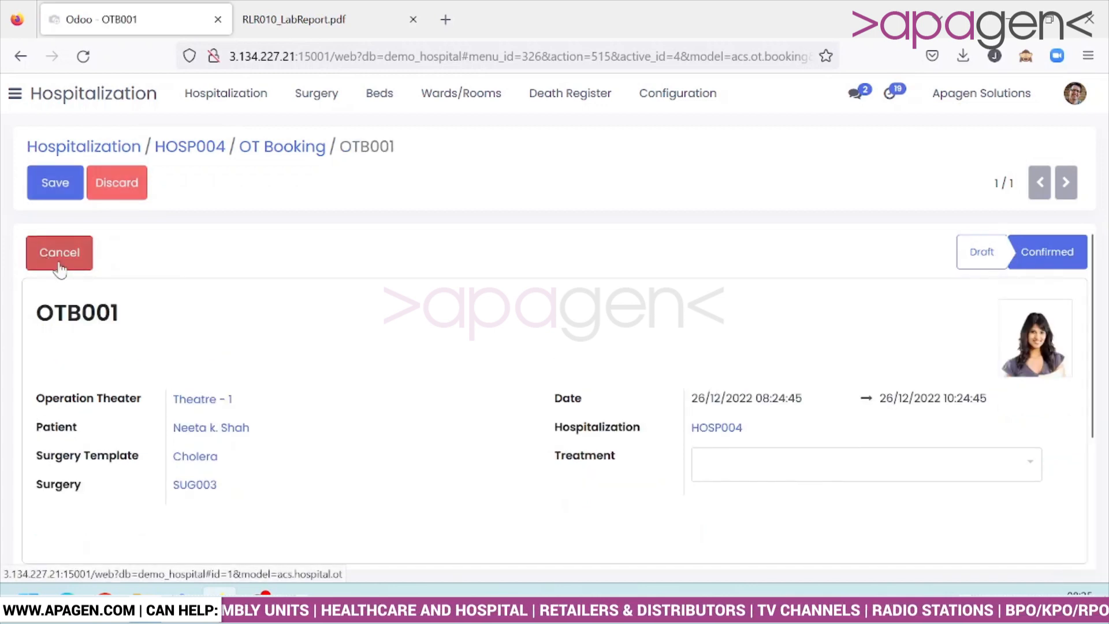
left_click(278, 155)
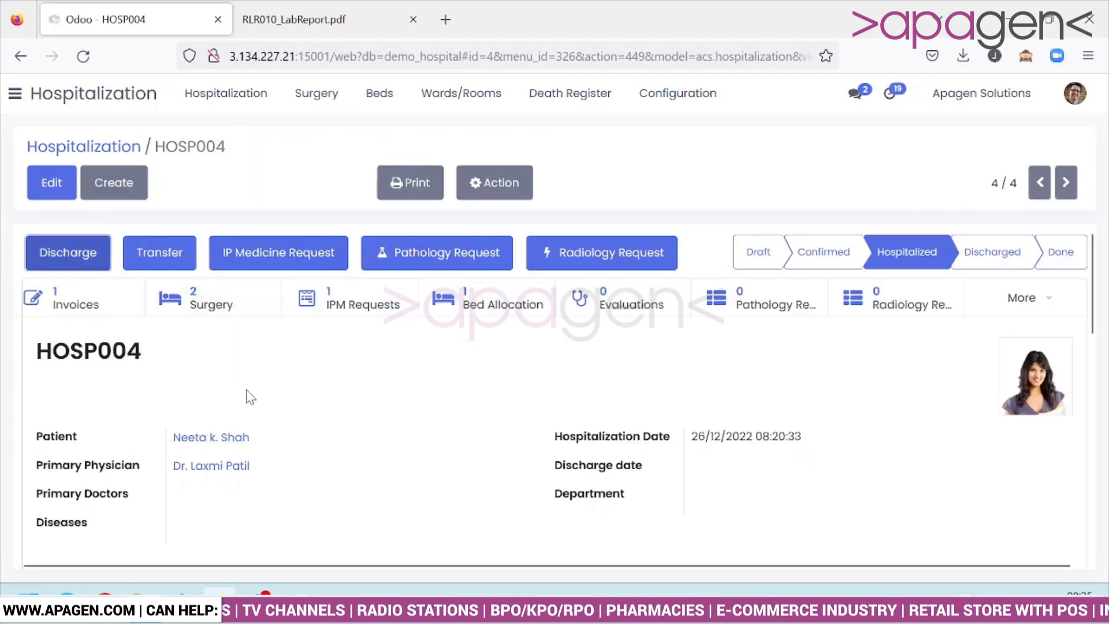
Step: Print the visiting pass for hospitalization HOSP004, view the PDF, and return to the record
scroll(275, 428, "down", 3)
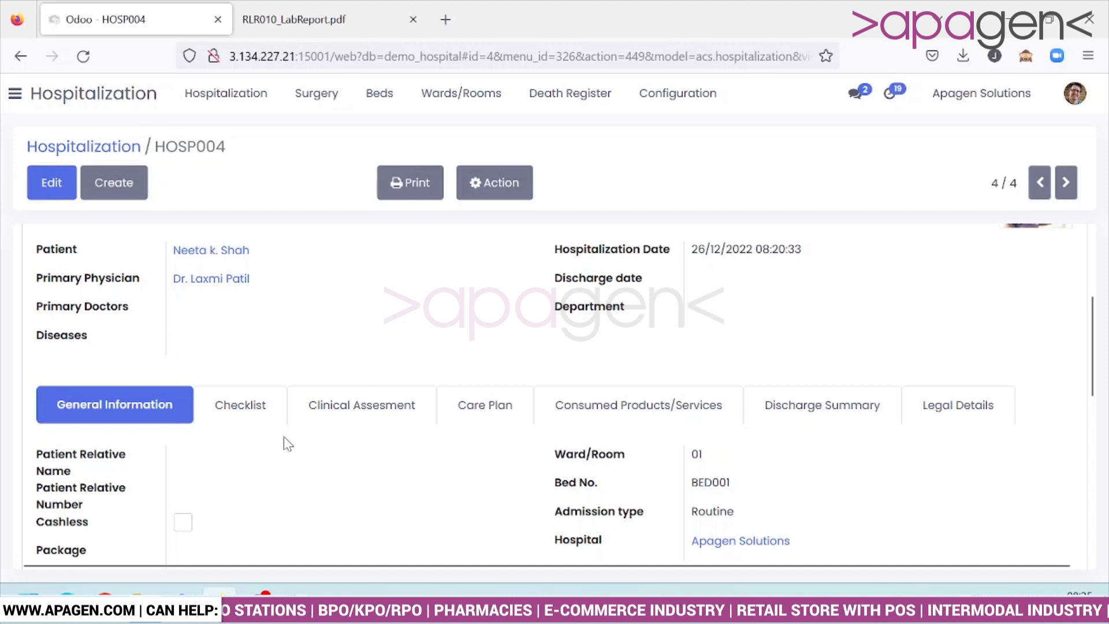
scroll(287, 444, "up", 3)
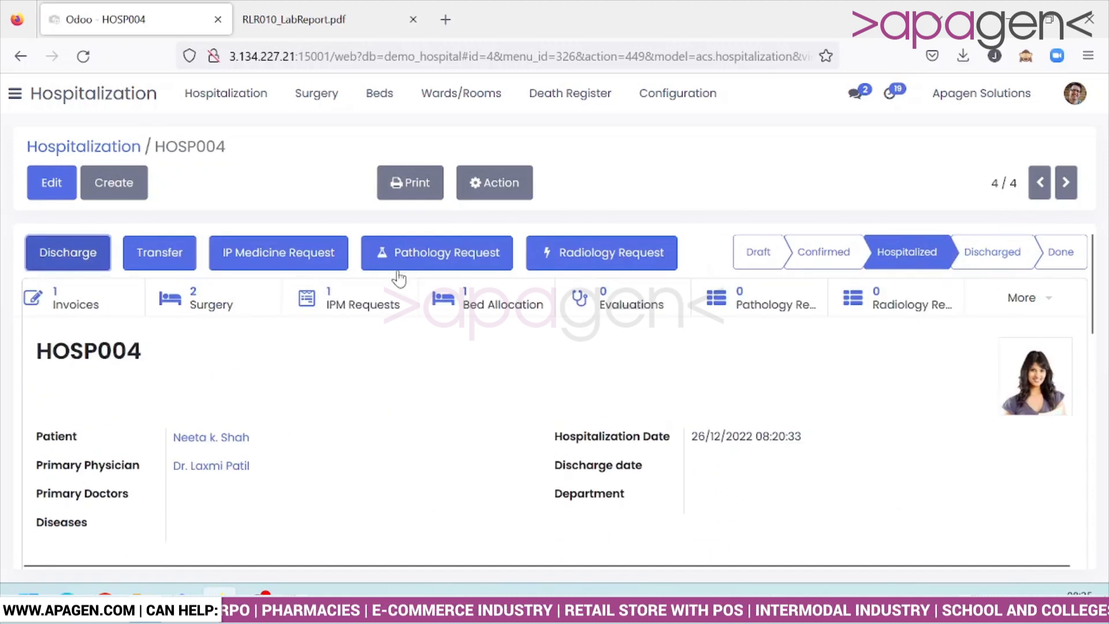
left_click(412, 183)
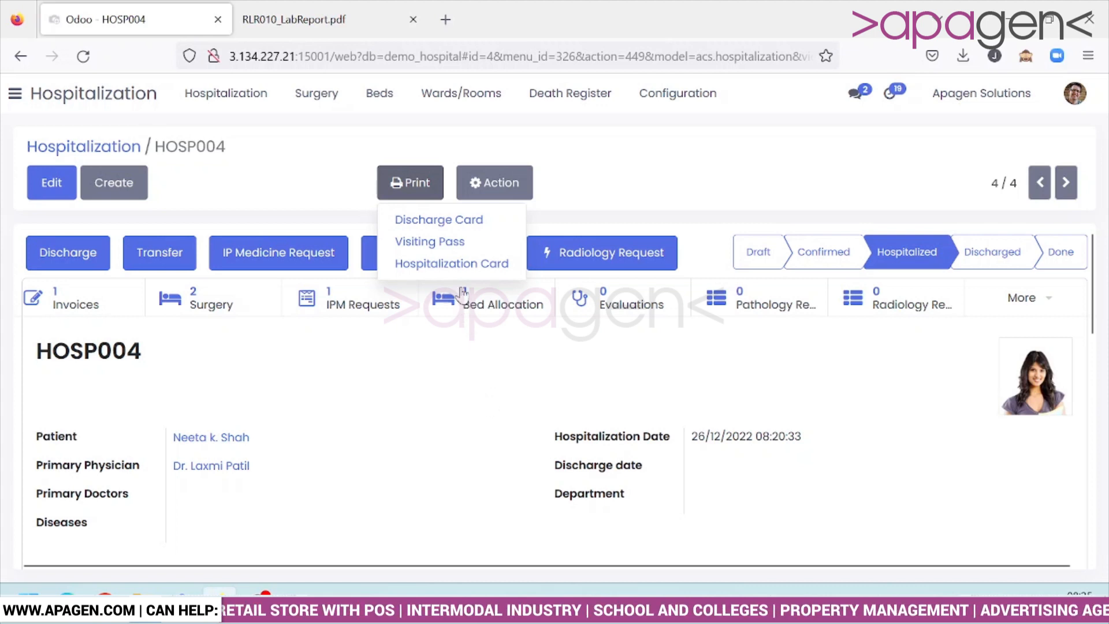
left_click(454, 241)
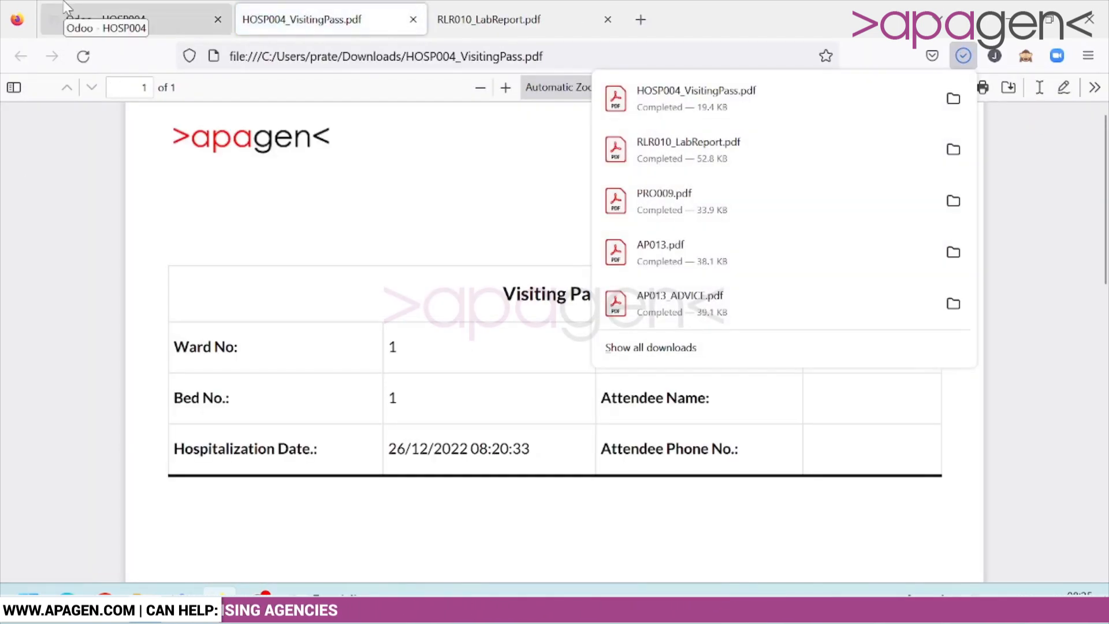
left_click(66, 8)
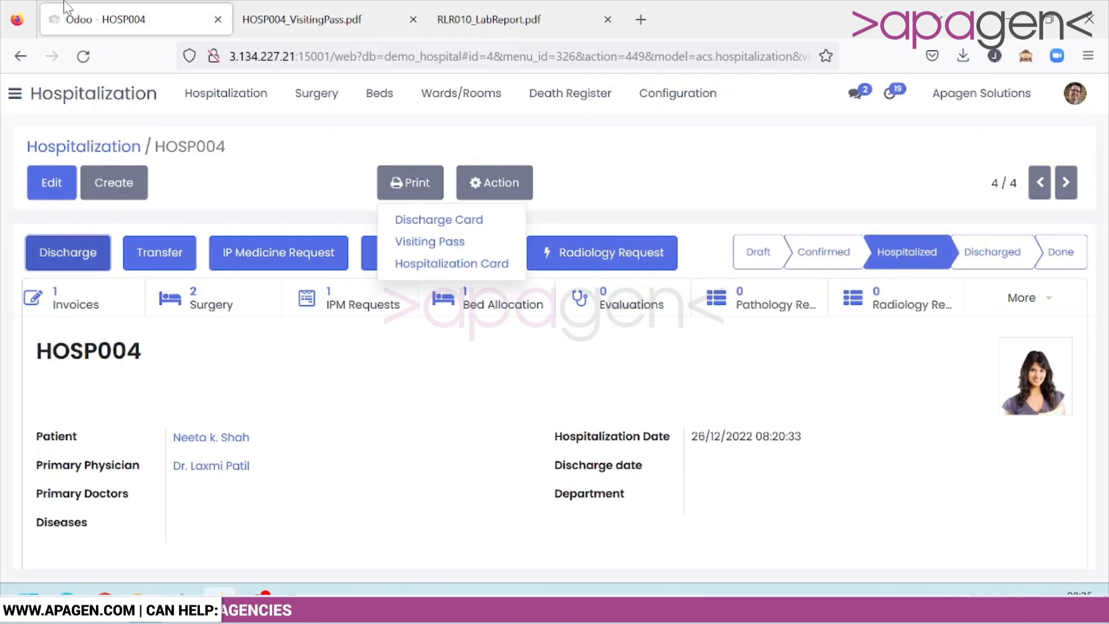
key("ctrl+Tab")
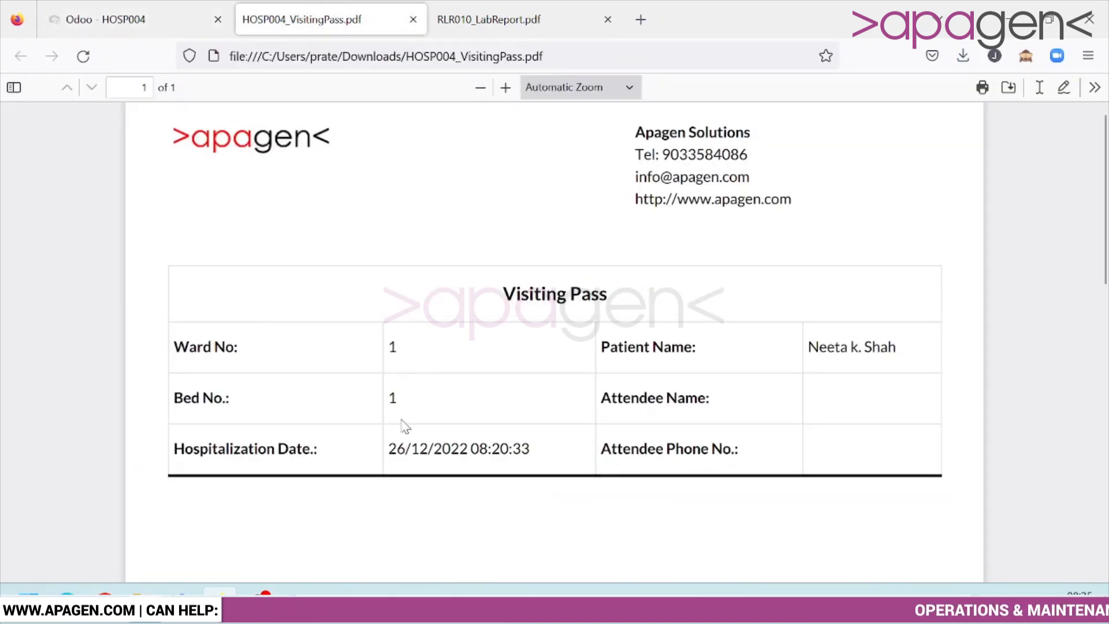
left_click(104, 12)
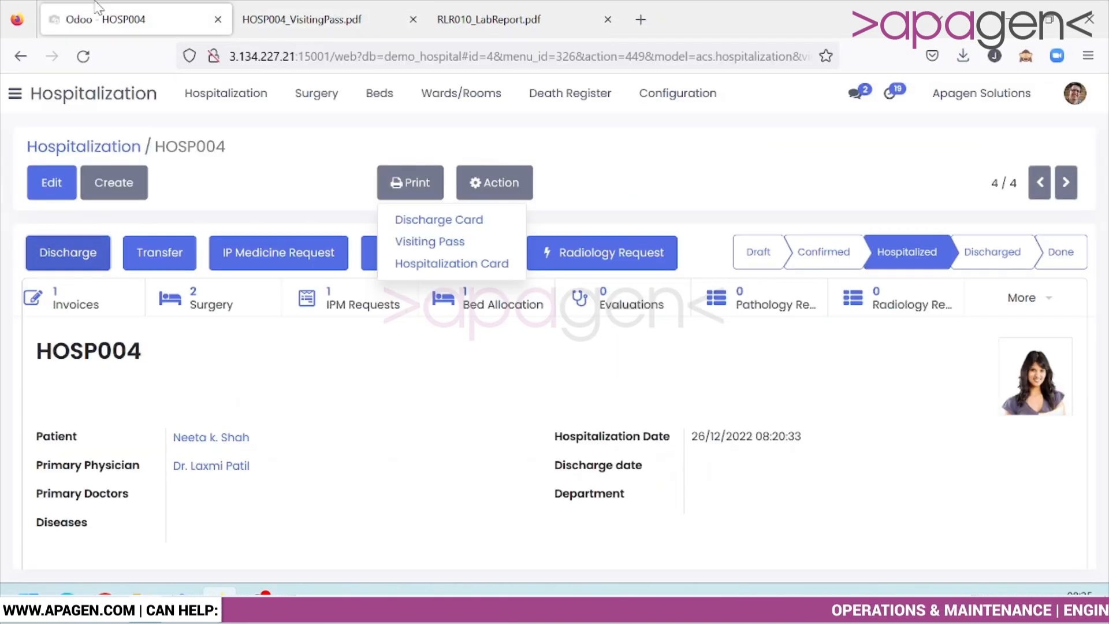
Step: Print the hospitalization card for HOSP004, view it, and return to the hospitalization record
left_click(410, 266)
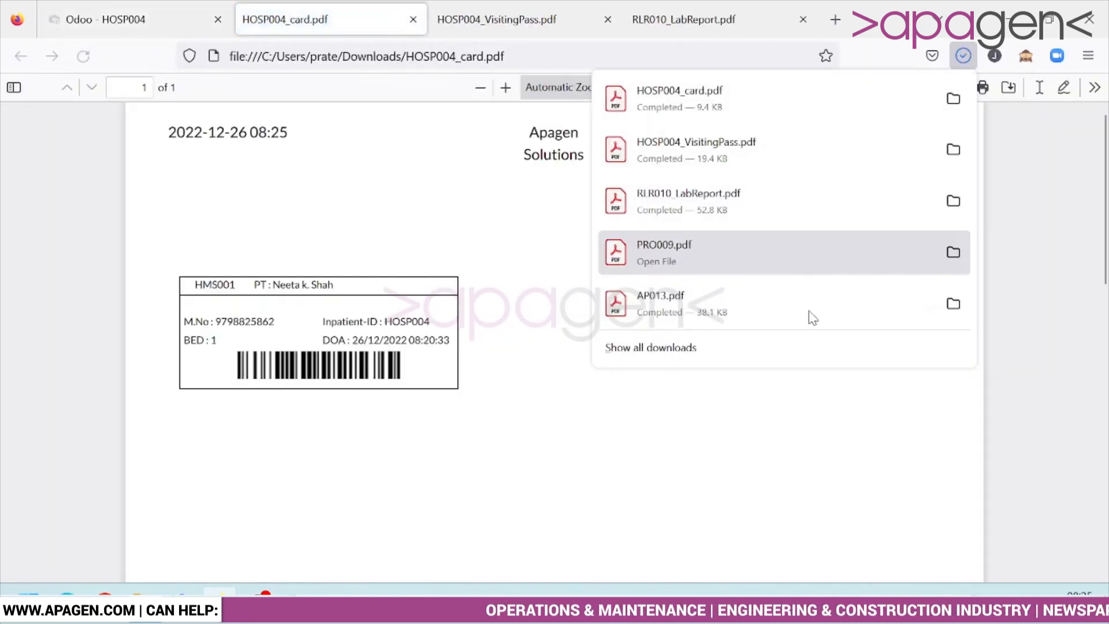
left_click(848, 457)
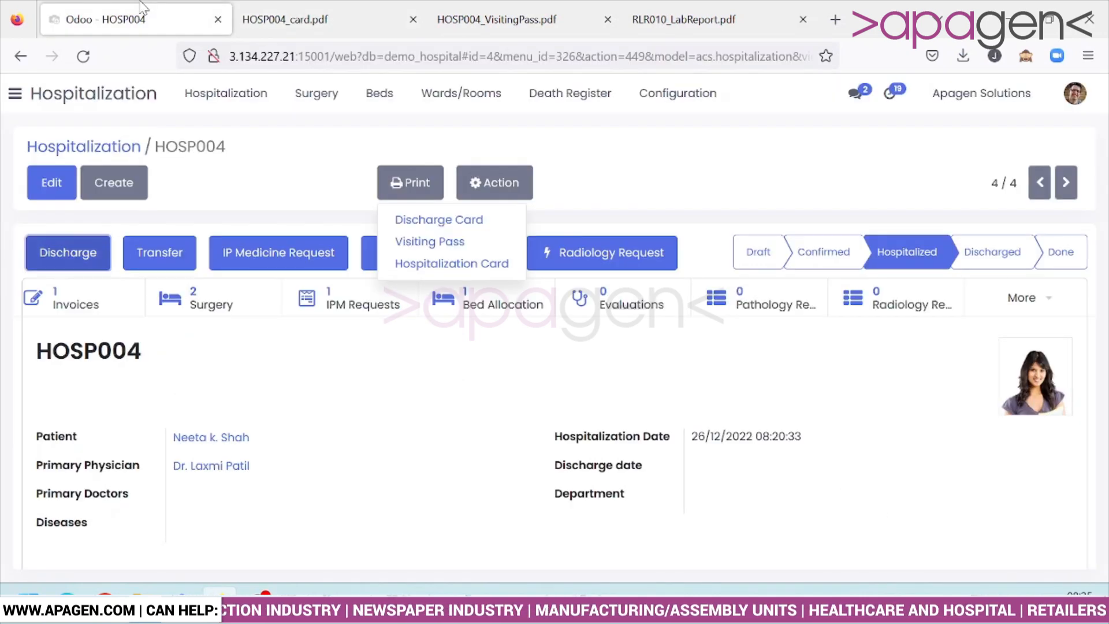
left_click(141, 14)
left_click(437, 461)
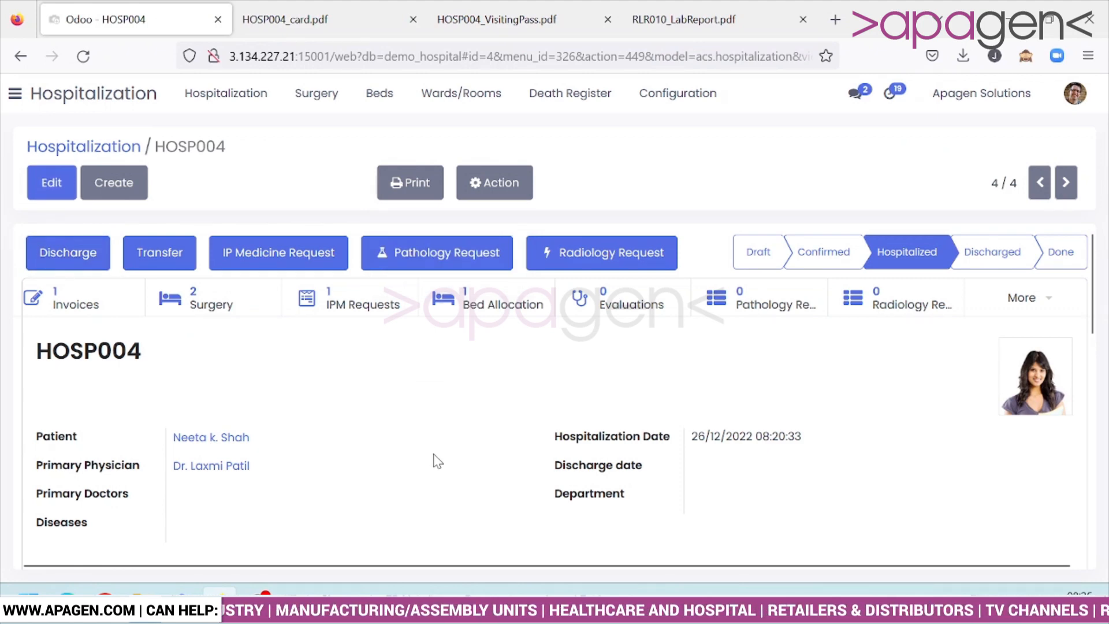
Step: Check the discharge summary fields of HOSP004 in edit mode, discharge the patient and save the record
left_click(52, 196)
scroll(476, 421, "down", 6)
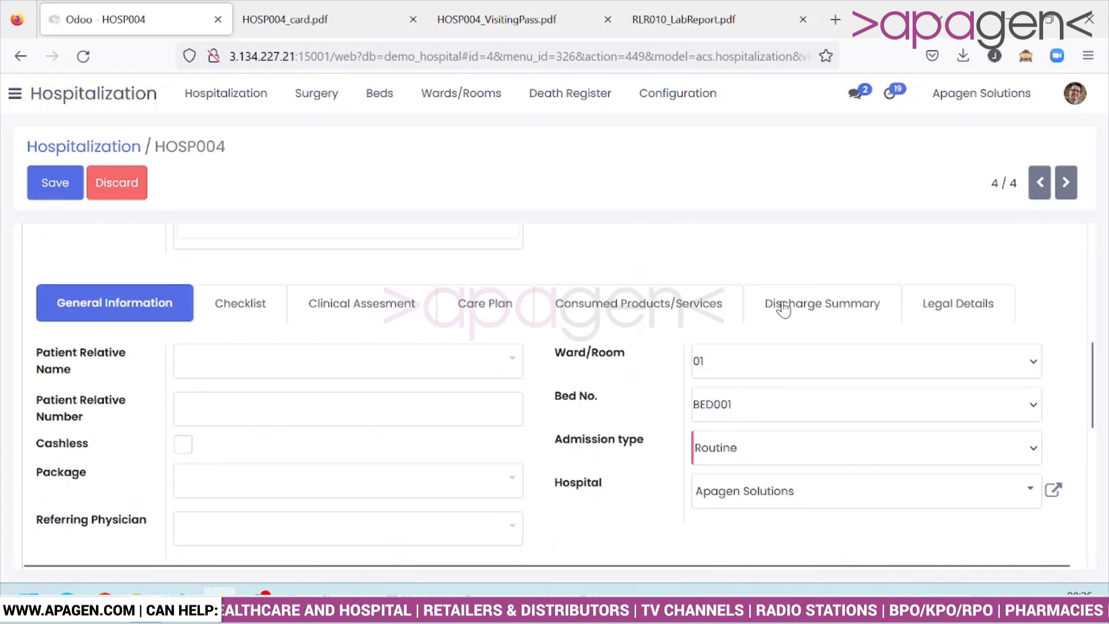
left_click(784, 310)
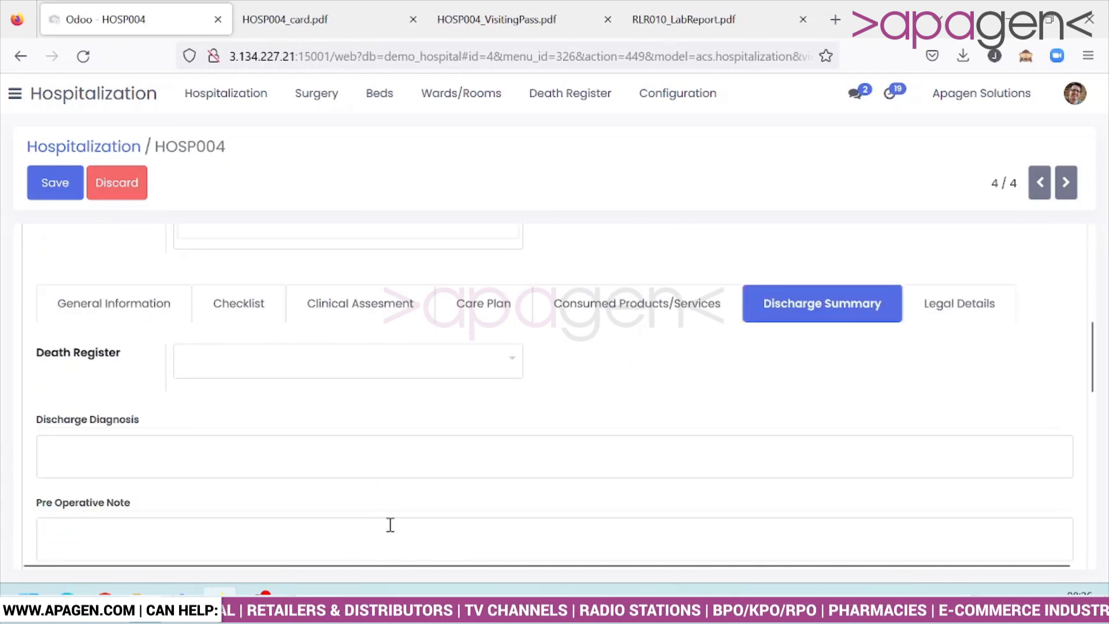
scroll(391, 525, "down", 1)
scroll(291, 463, "up", 7)
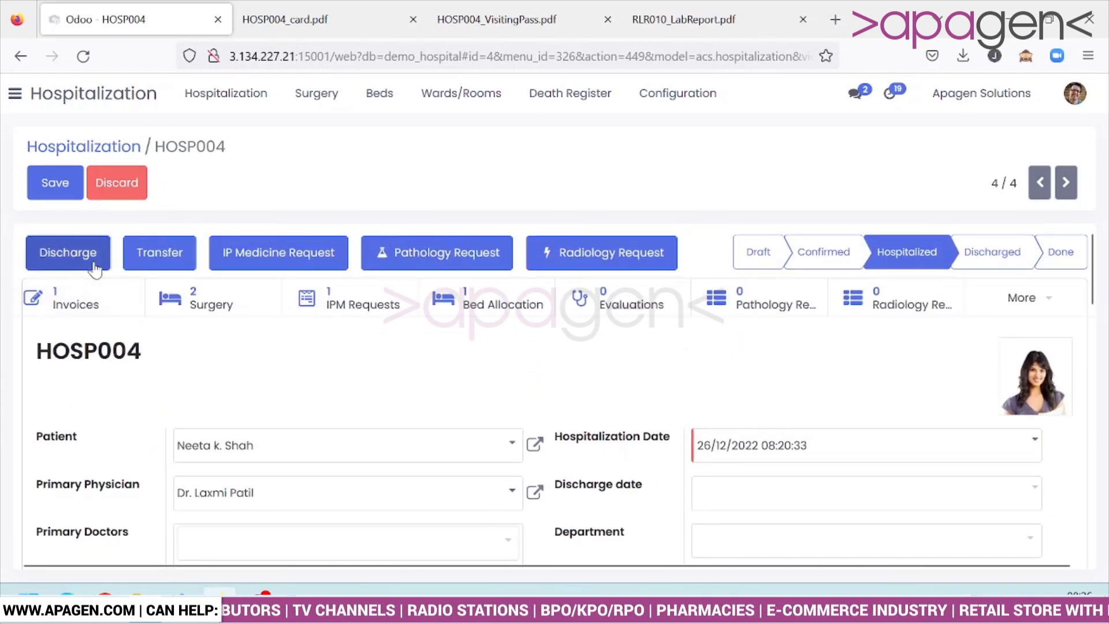
left_click(67, 252)
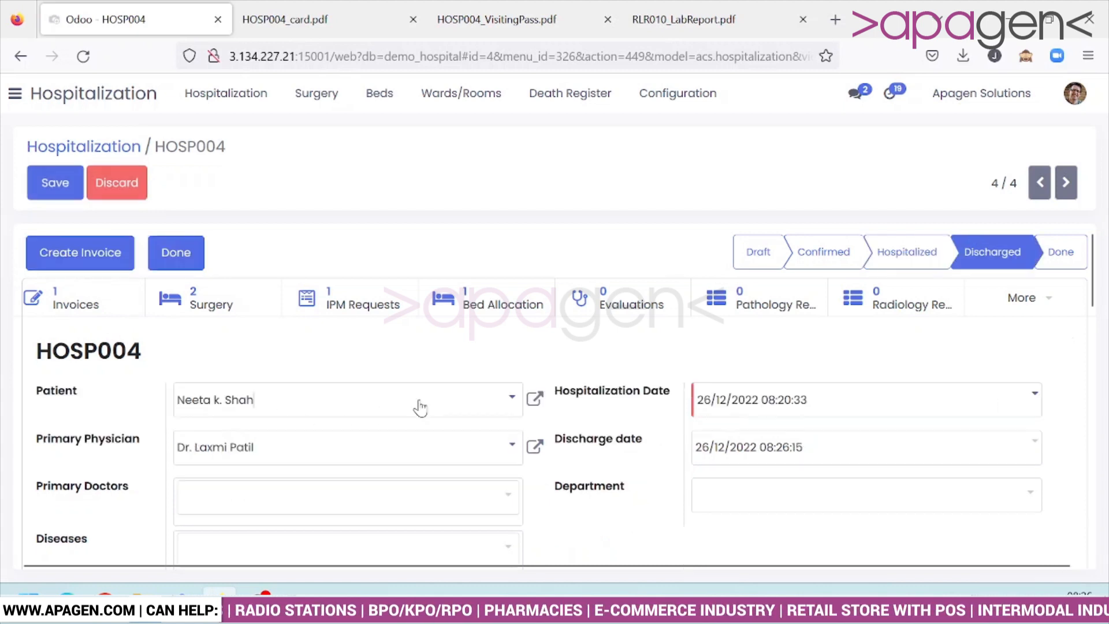
left_click(46, 178)
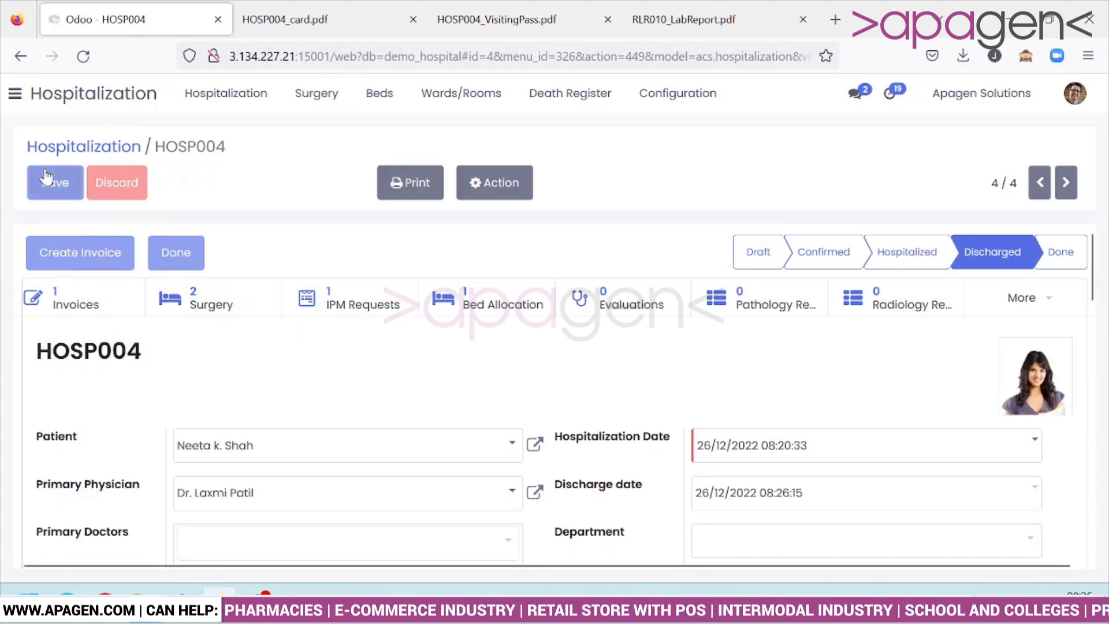
Step: Create an invoice for the discharged hospitalization HOSP004 and check its linked invoices
left_click(103, 258)
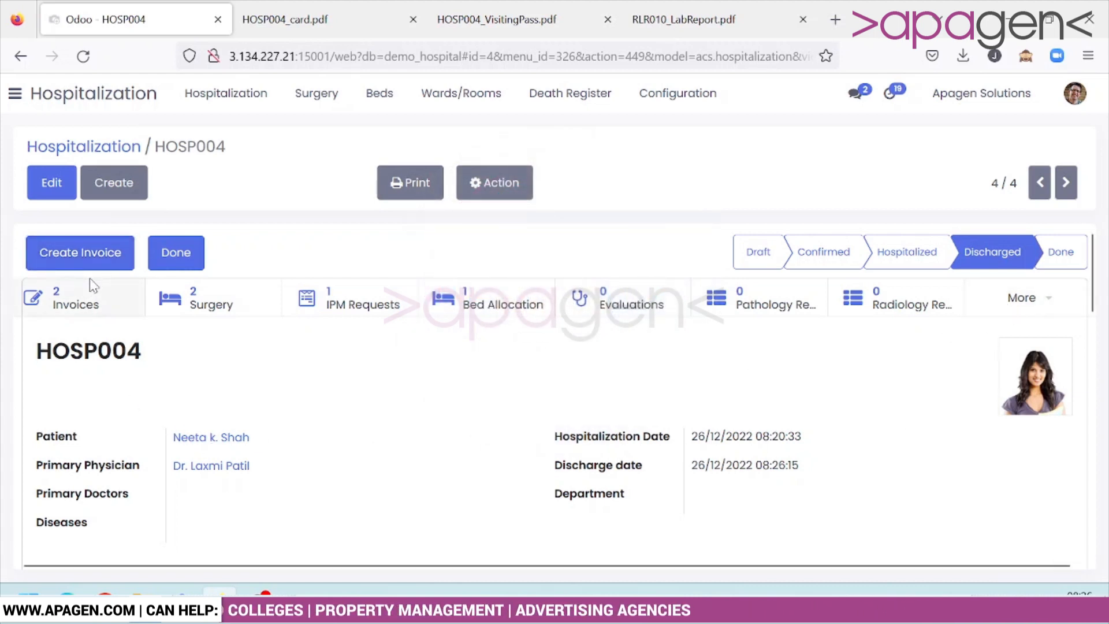
left_click(76, 298)
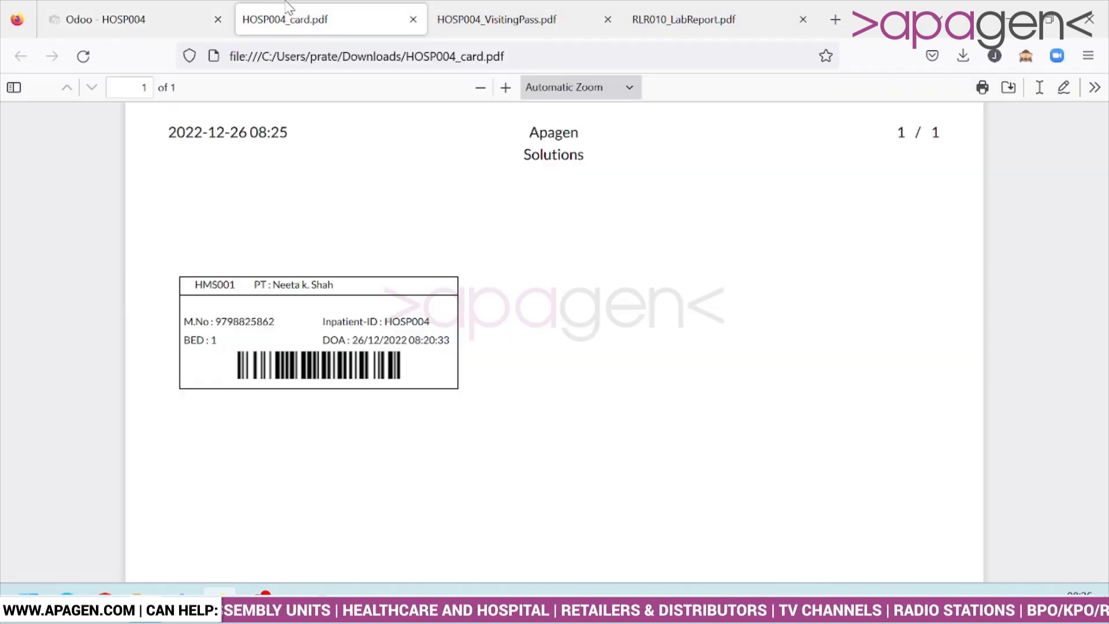
left_click(286, 5)
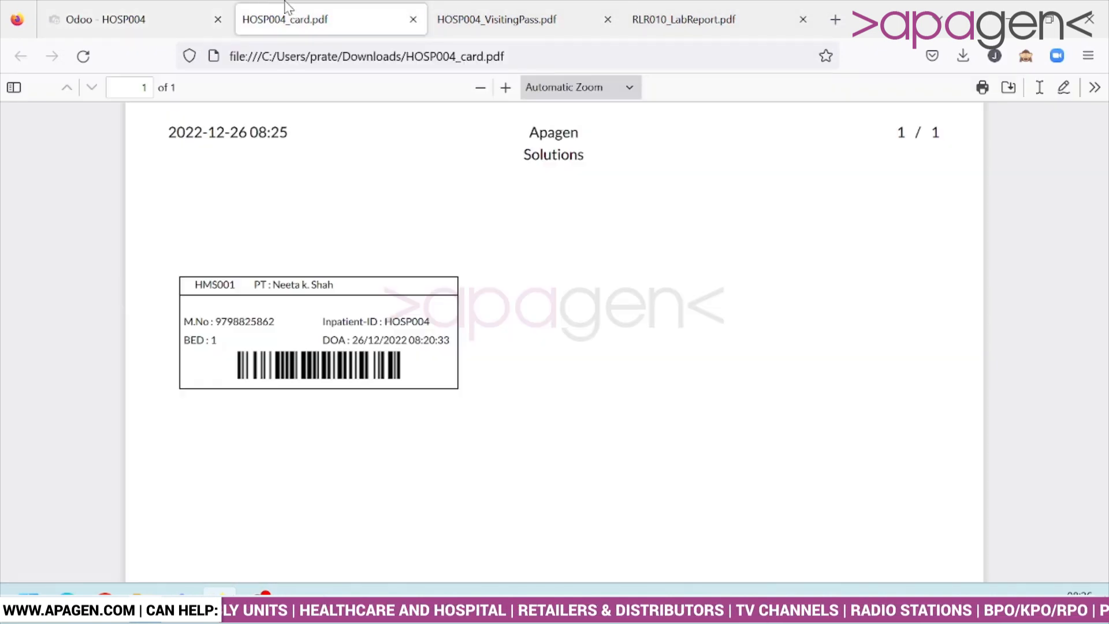
left_click(139, 19)
left_click(92, 58)
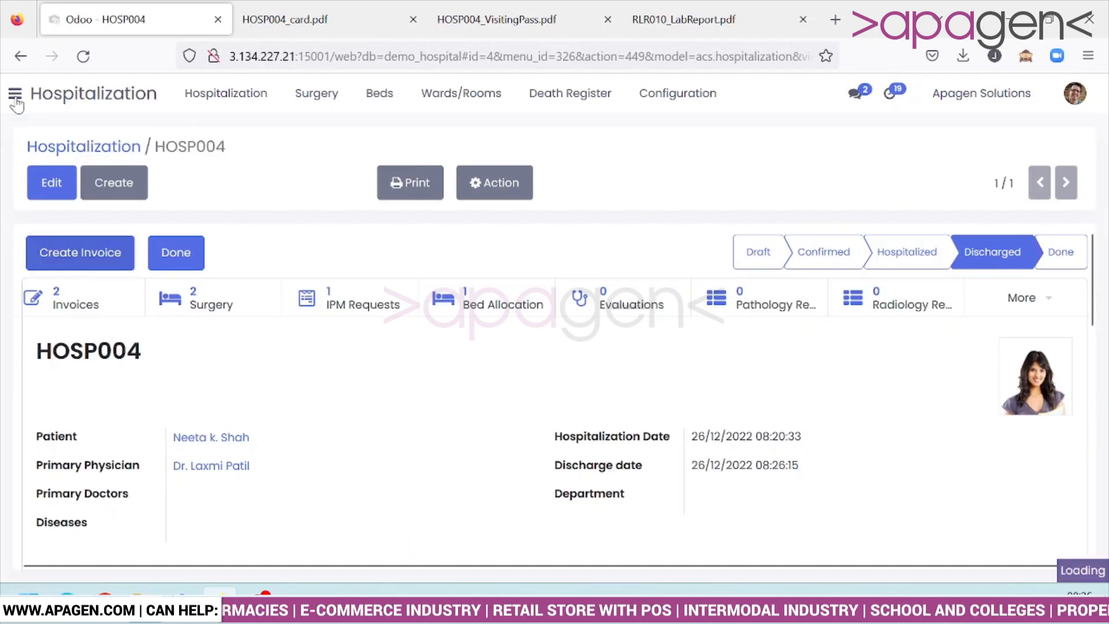
Step: Switch to the Vaccination module and start a new vaccination record
left_click(15, 102)
scroll(119, 347, "down", 3)
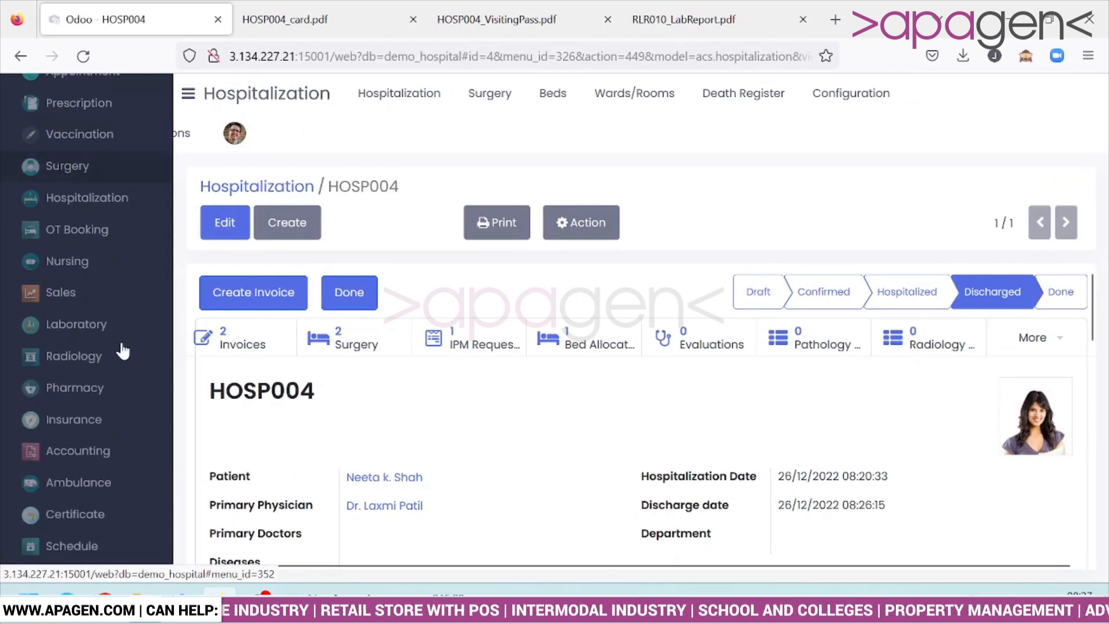
scroll(124, 387, "up", 2)
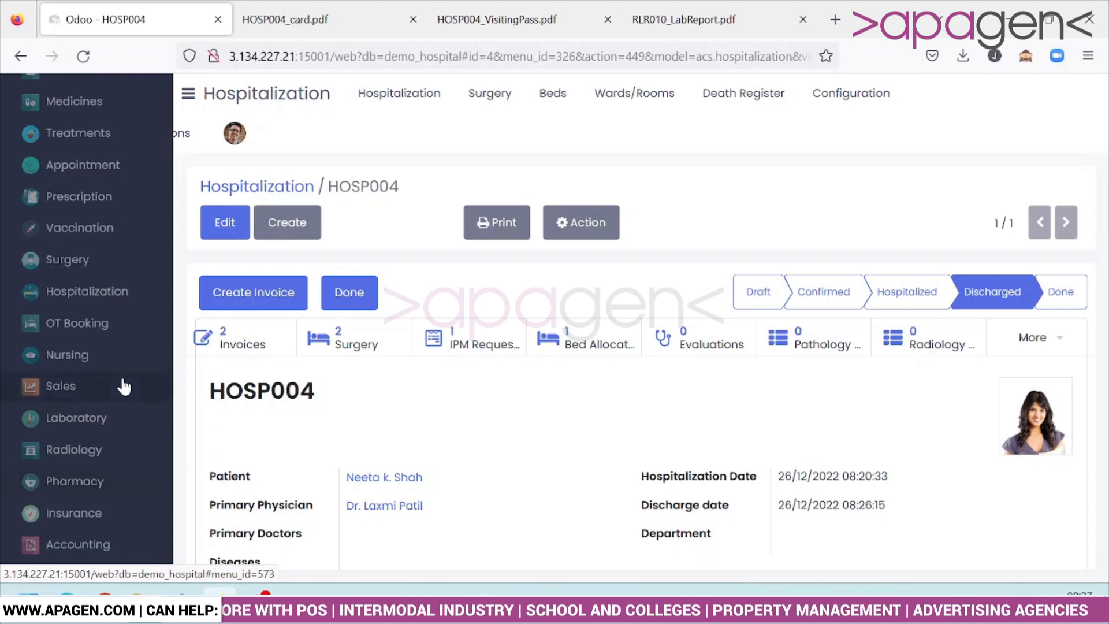
scroll(125, 381, "up", 2)
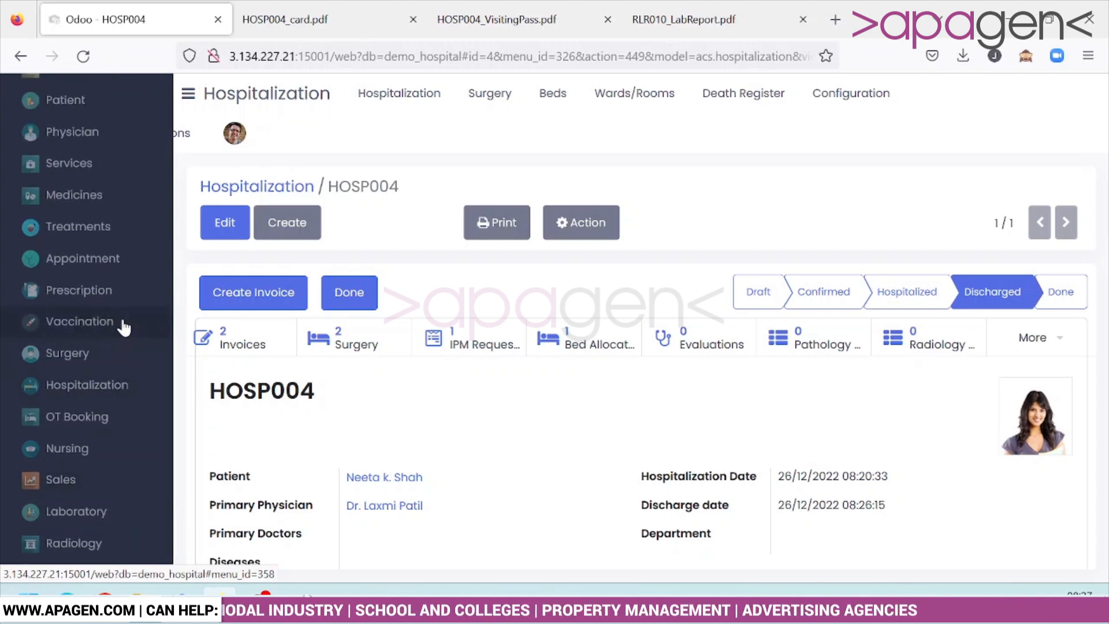
left_click(92, 321)
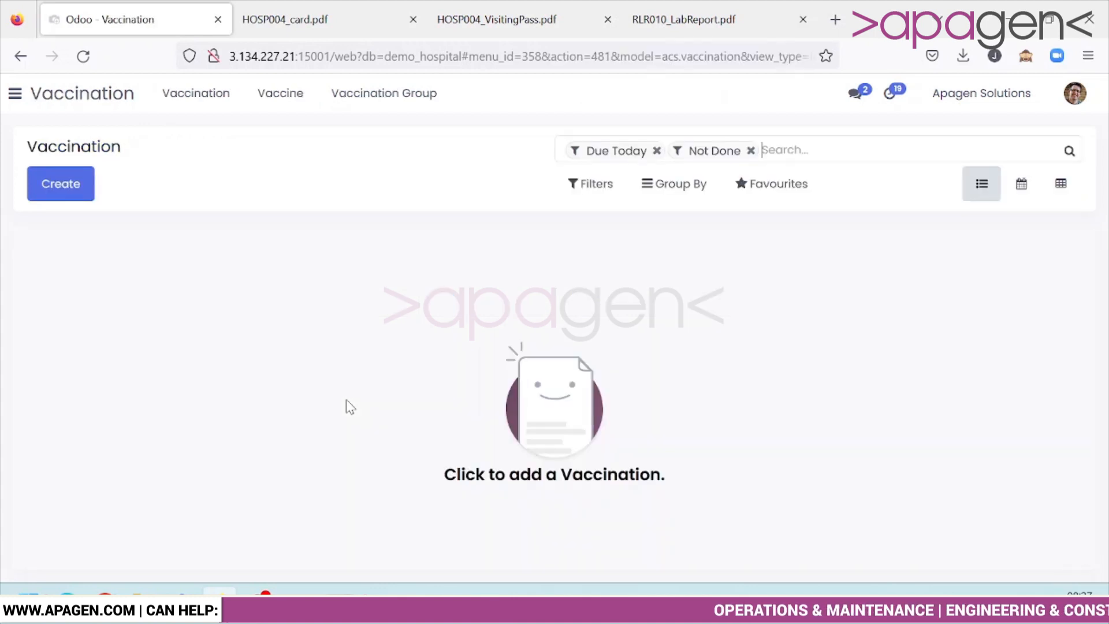
left_click(58, 193)
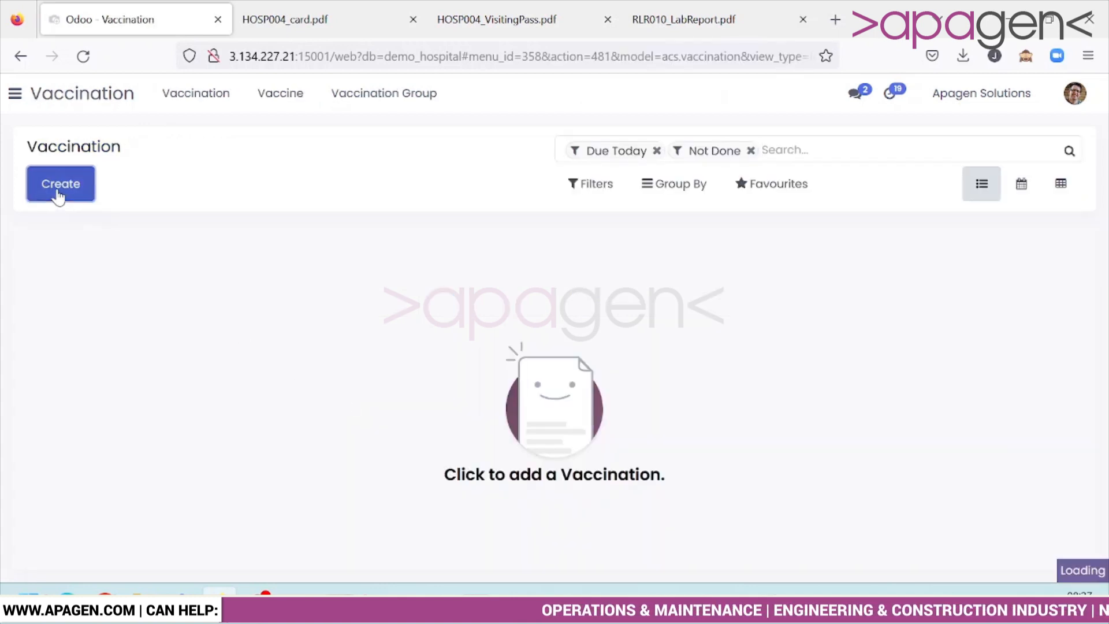
Step: Assign the same hospitalized patient and AGGS 10000IU Injection 1's to the vaccination, and mark it as done
scroll(340, 332, "down", 3)
scroll(340, 333, "up", 3)
left_click(363, 404)
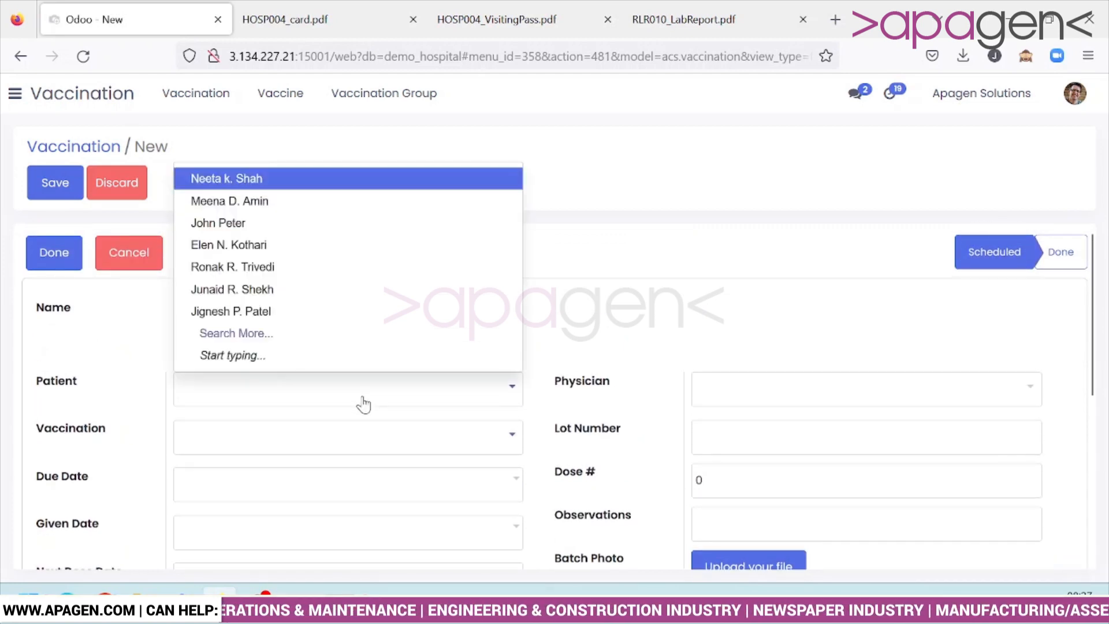
left_click(327, 180)
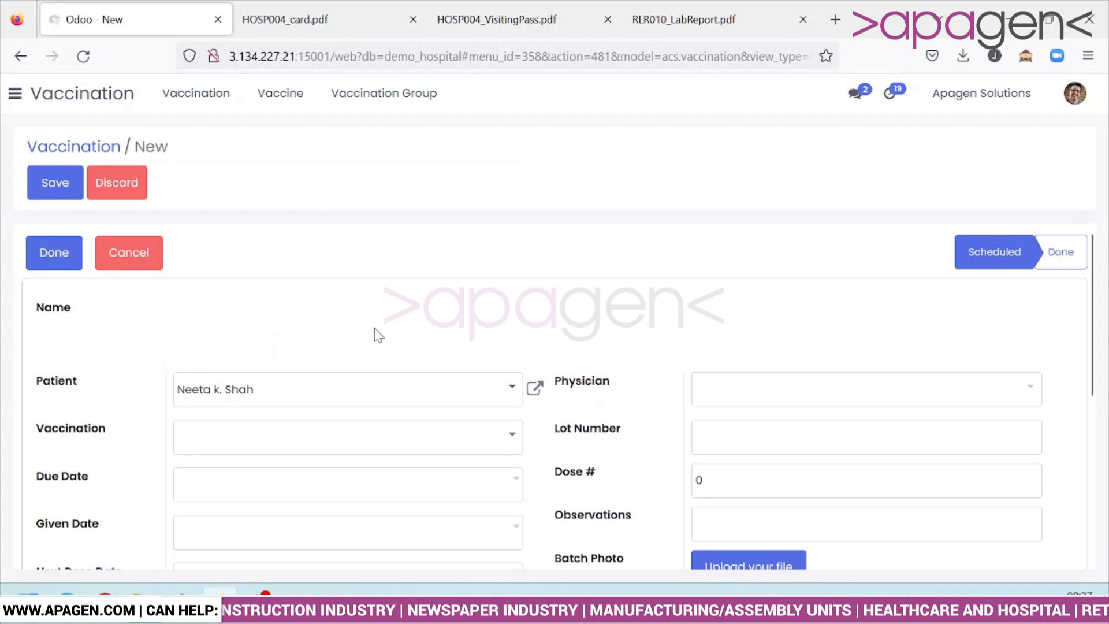
left_click(383, 446)
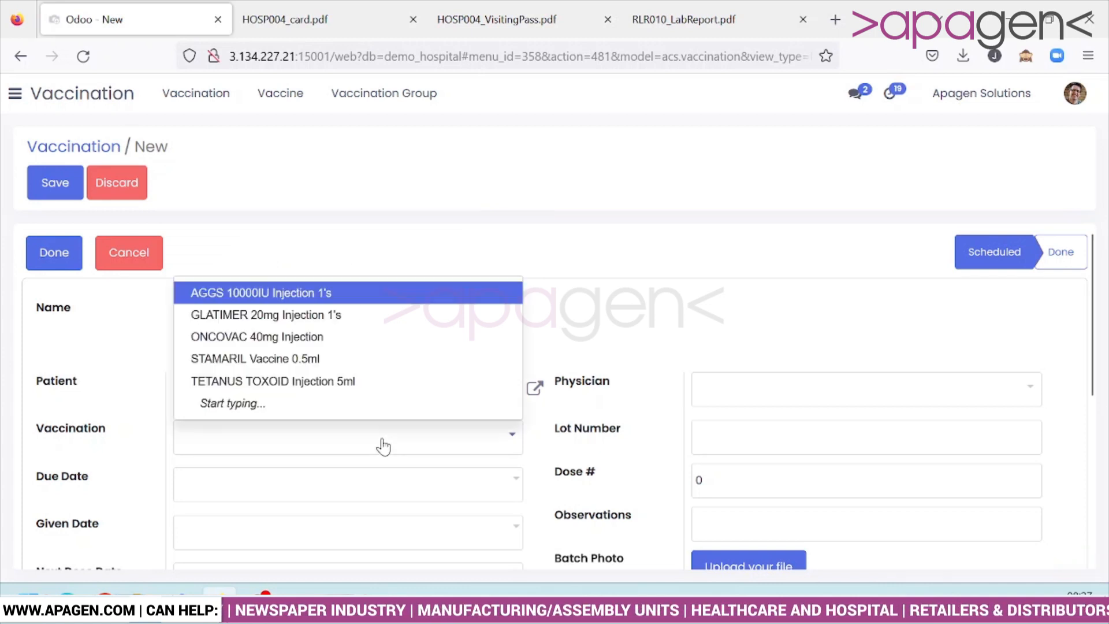
left_click(362, 299)
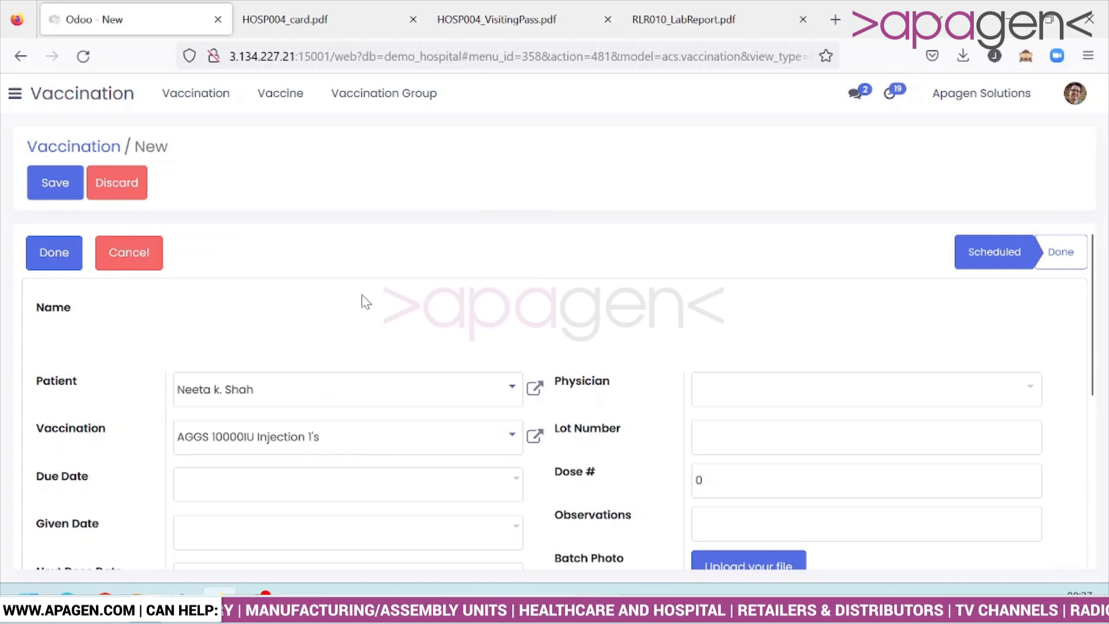
scroll(364, 306, "down", 2)
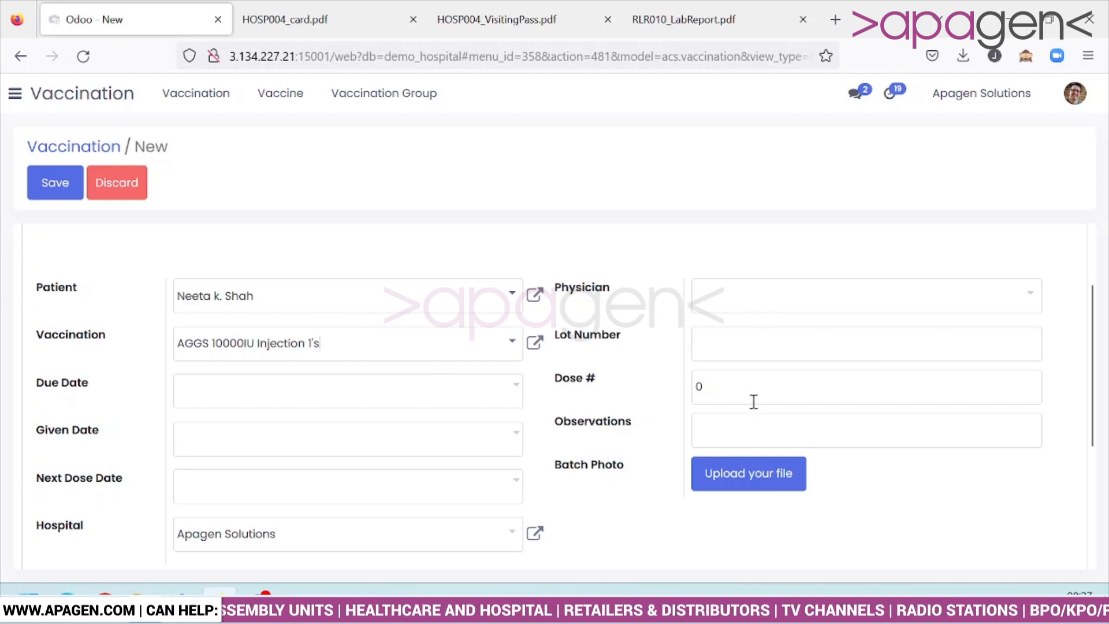
scroll(201, 373, "up", 2)
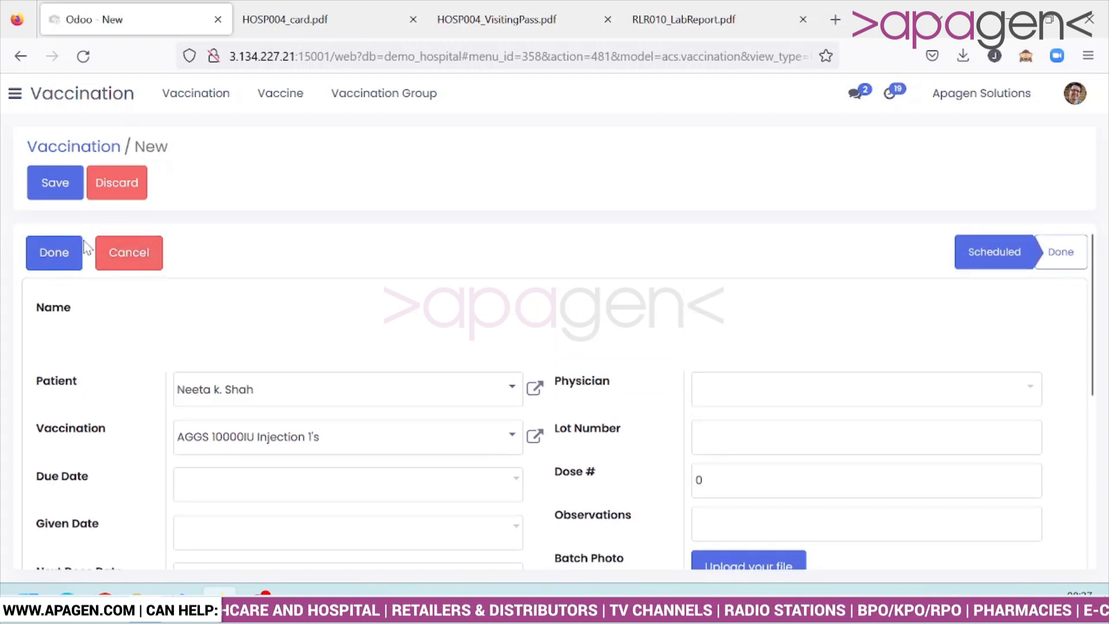
left_click(67, 255)
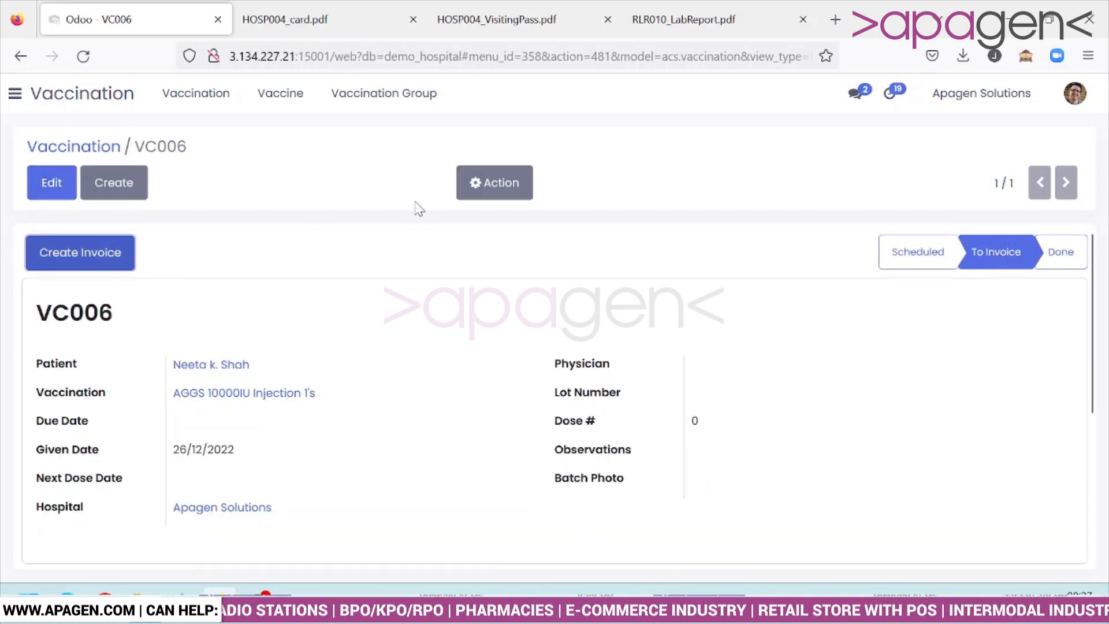
Step: Look through the vaccination record and its activity log, and view the list of available vaccines
scroll(433, 478, "down", 5)
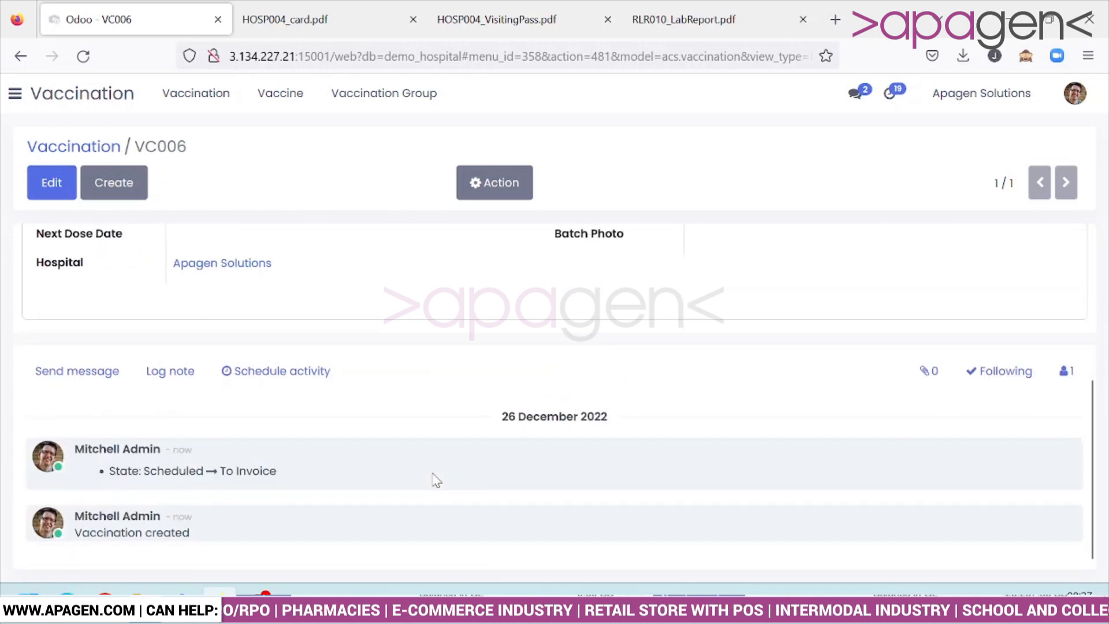
scroll(433, 478, "up", 5)
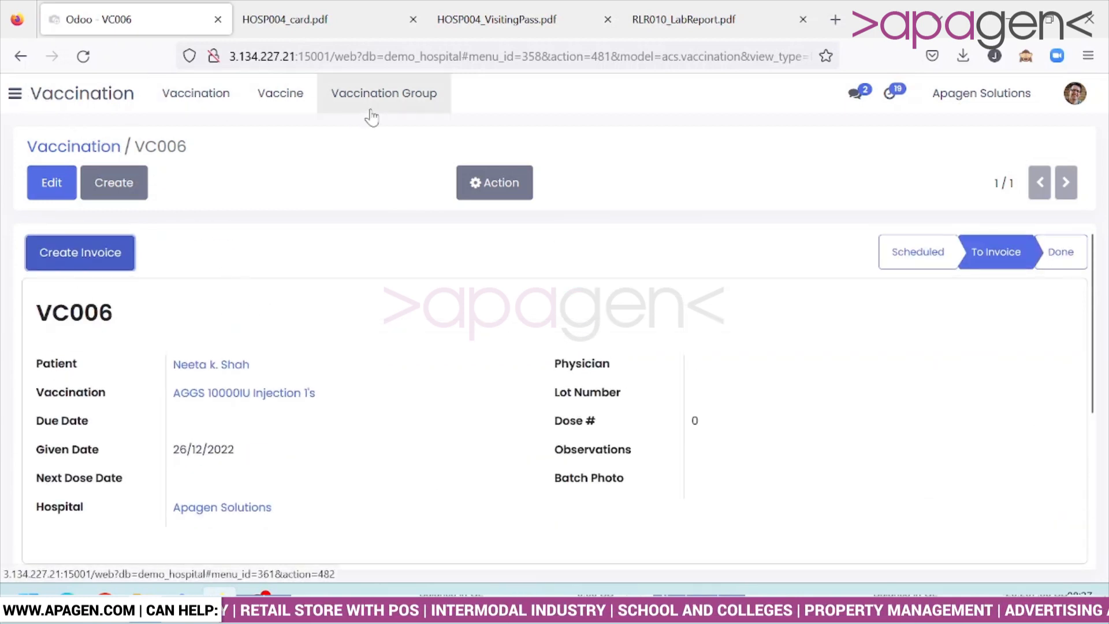
left_click(276, 112)
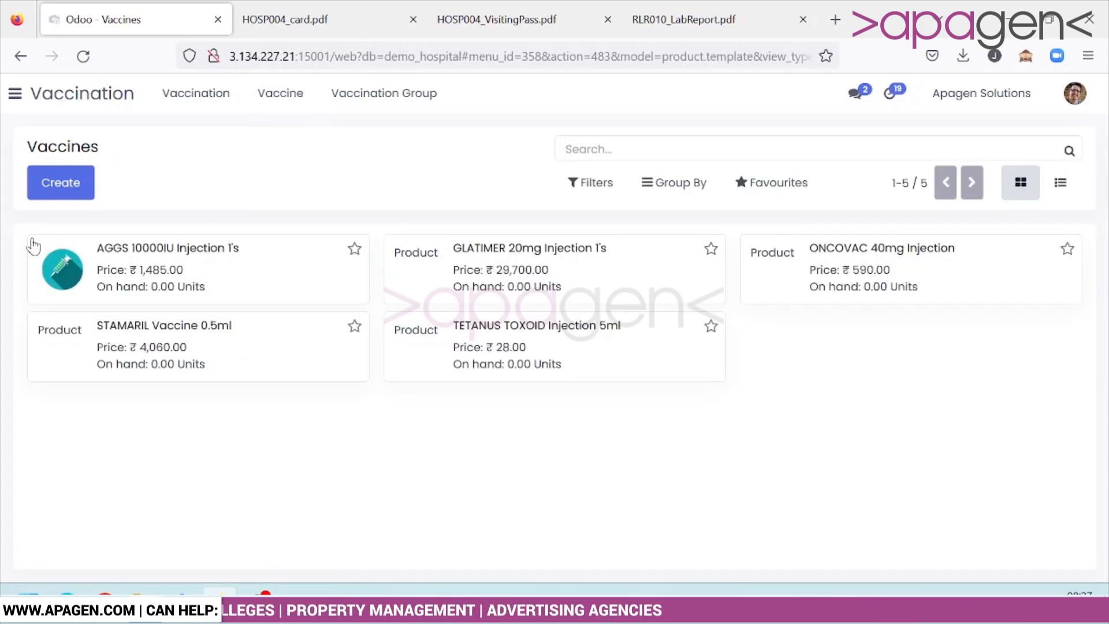
left_click(13, 93)
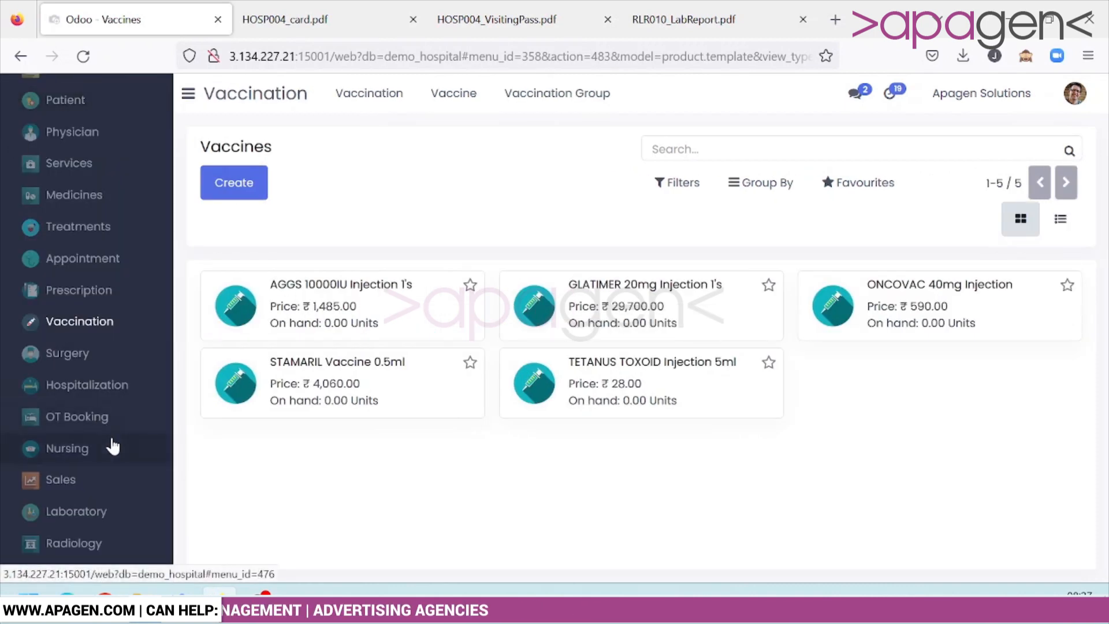
Step: Switch to the Nursing module and review patient procedure DP004, including its consumed products and recurrence settings
left_click(119, 449)
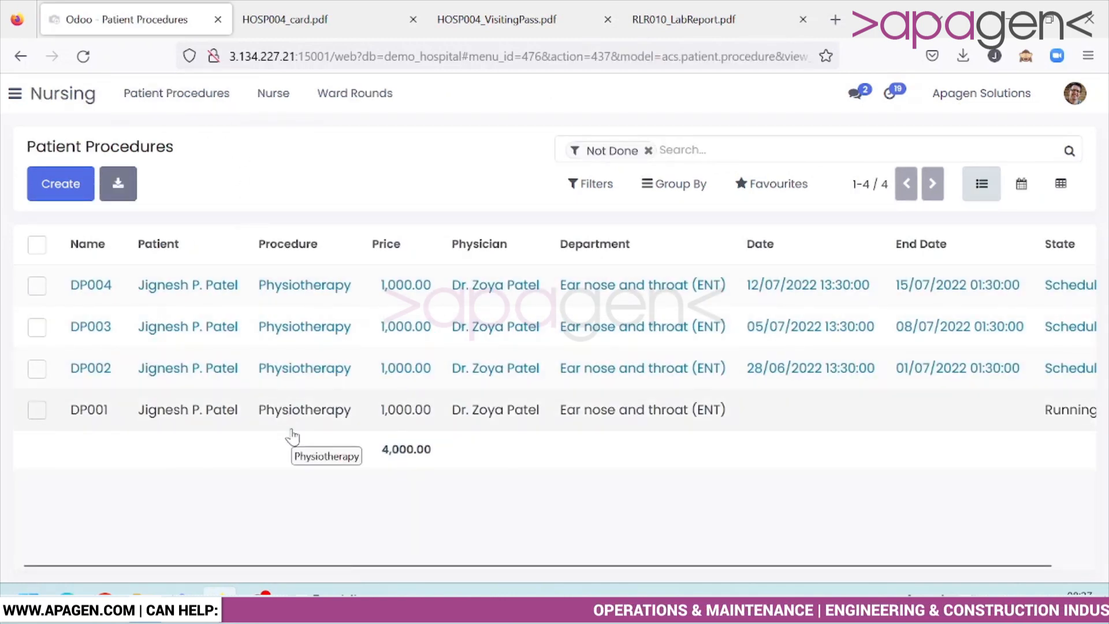
left_click(299, 291)
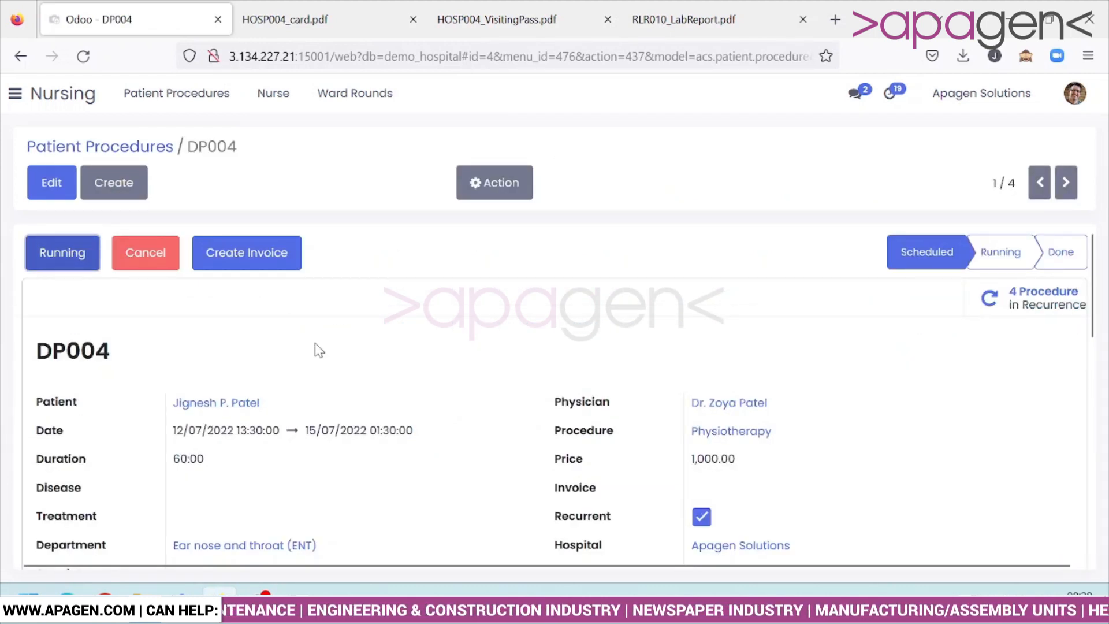
scroll(319, 351, "down", 2)
scroll(319, 351, "up", 2)
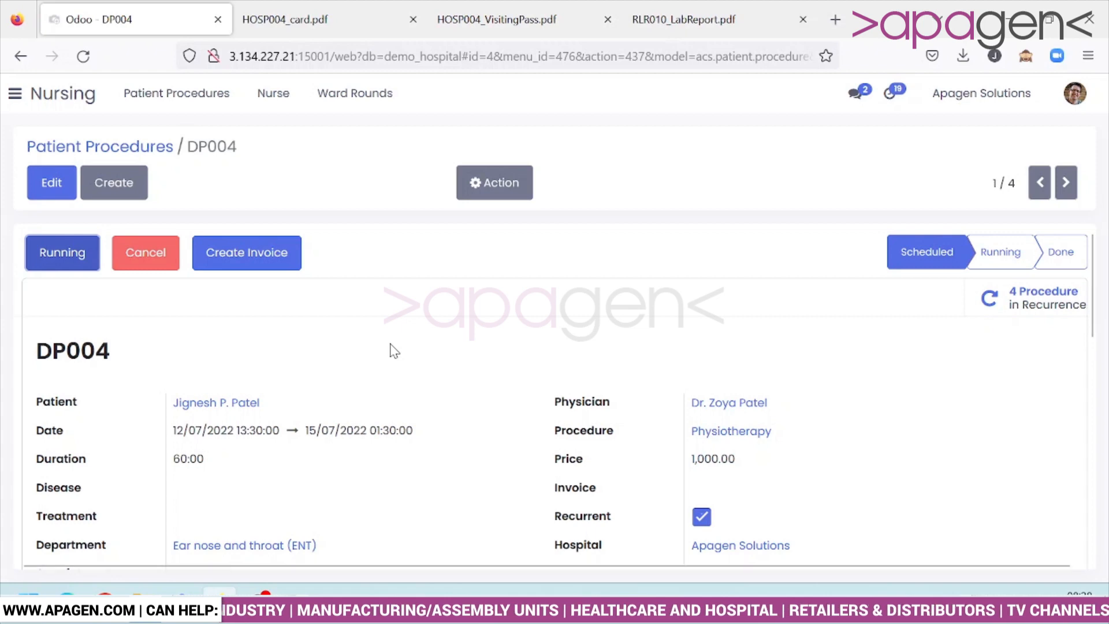
scroll(393, 349, "down", 5)
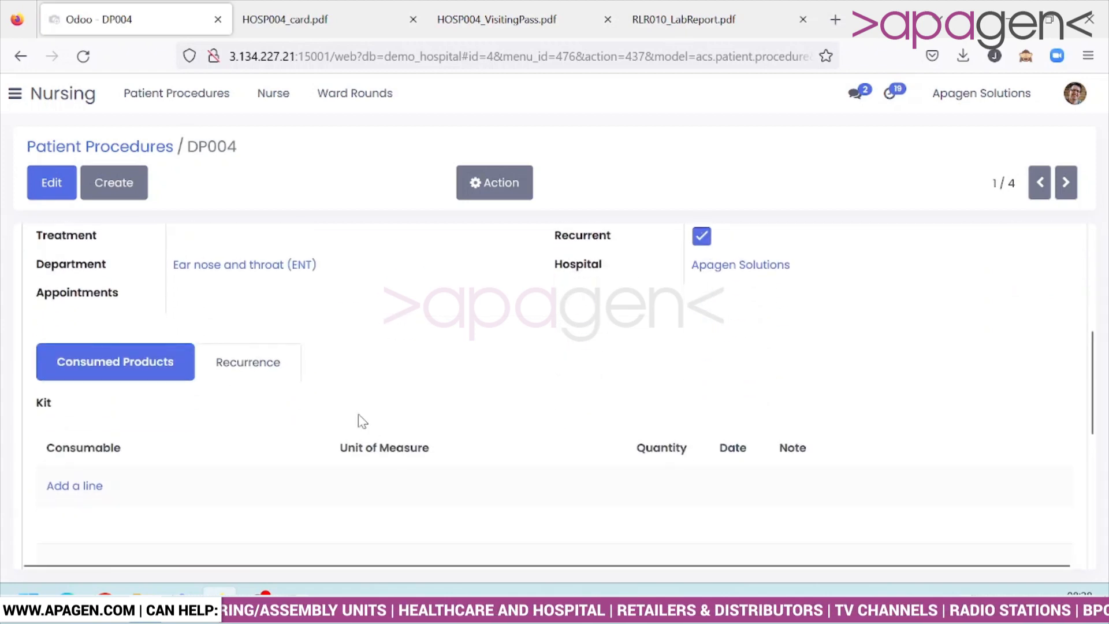
left_click(280, 371)
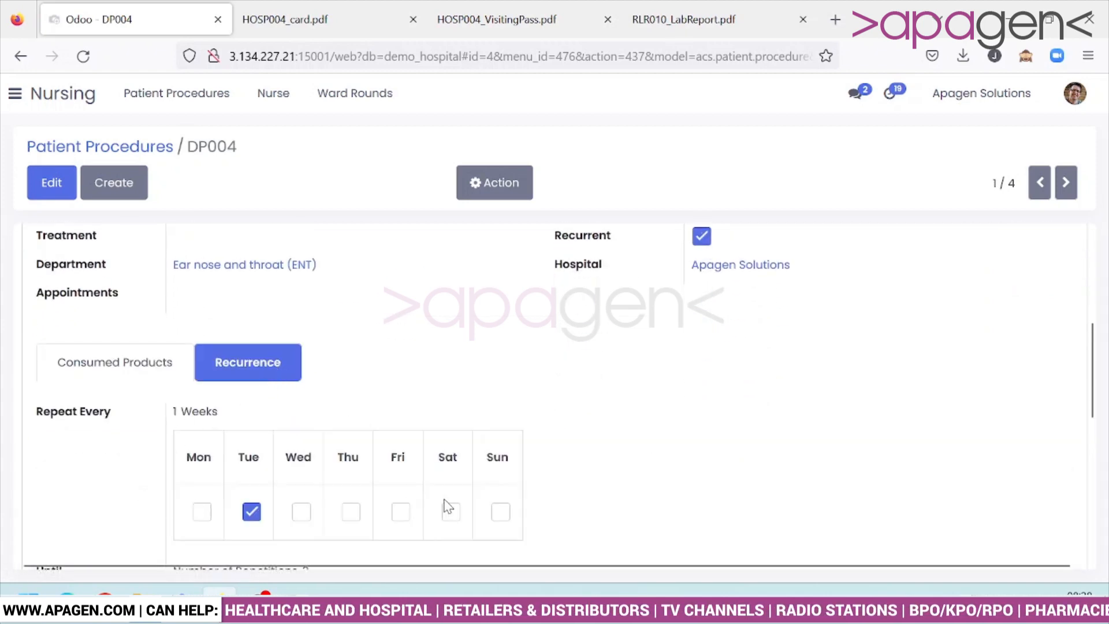
scroll(547, 503, "up", 5)
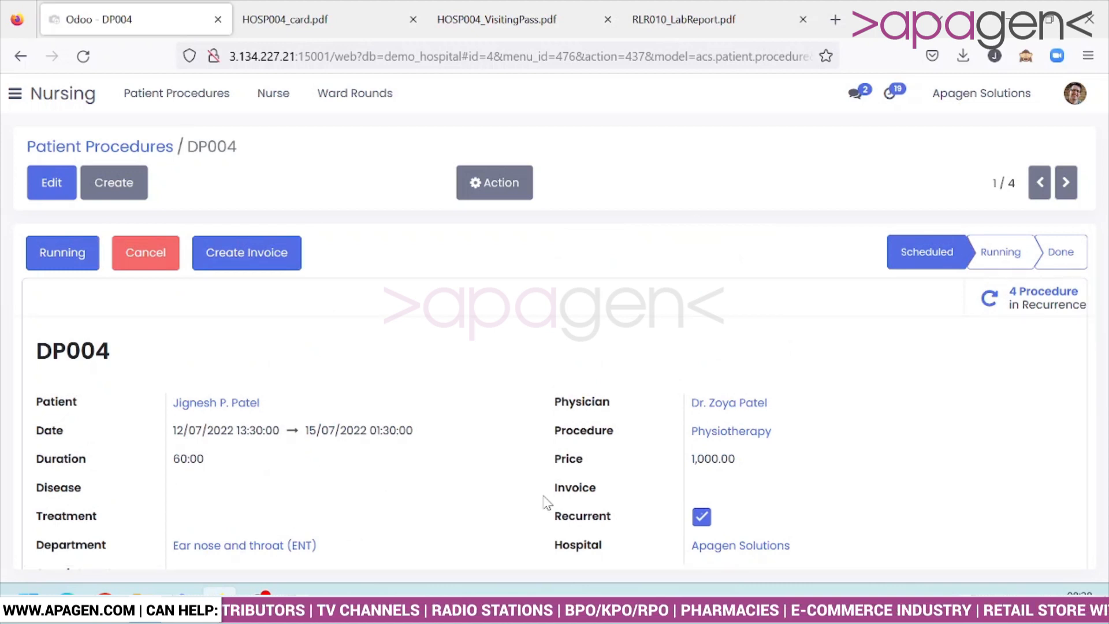
Step: View the ward rounds list and look through the vitals, care checks and round summary of round RN0001
left_click(15, 94)
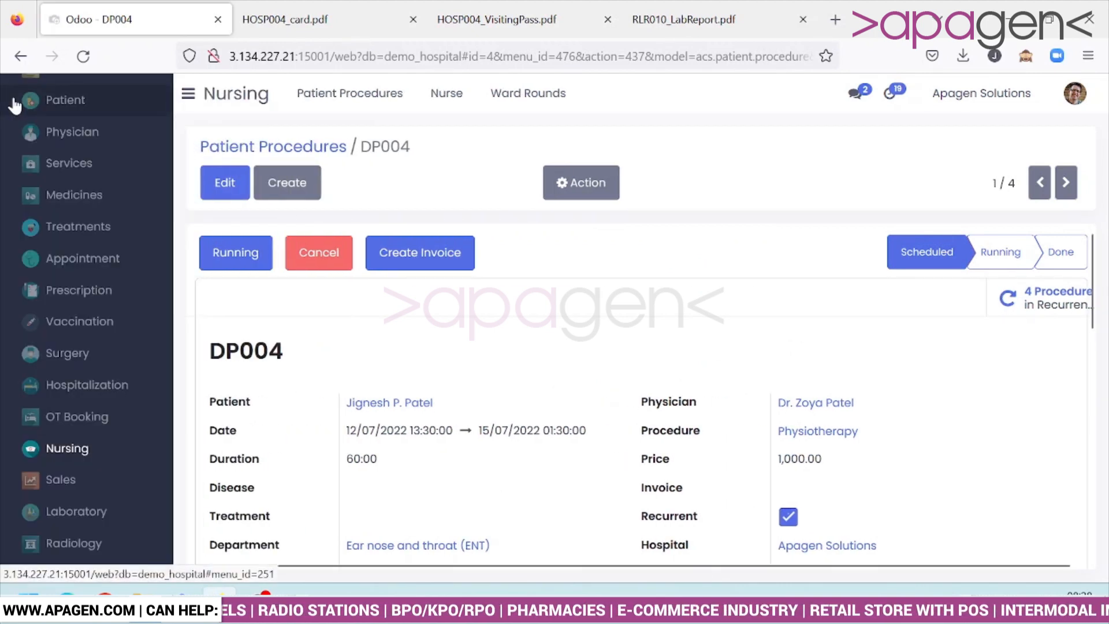
left_click(512, 105)
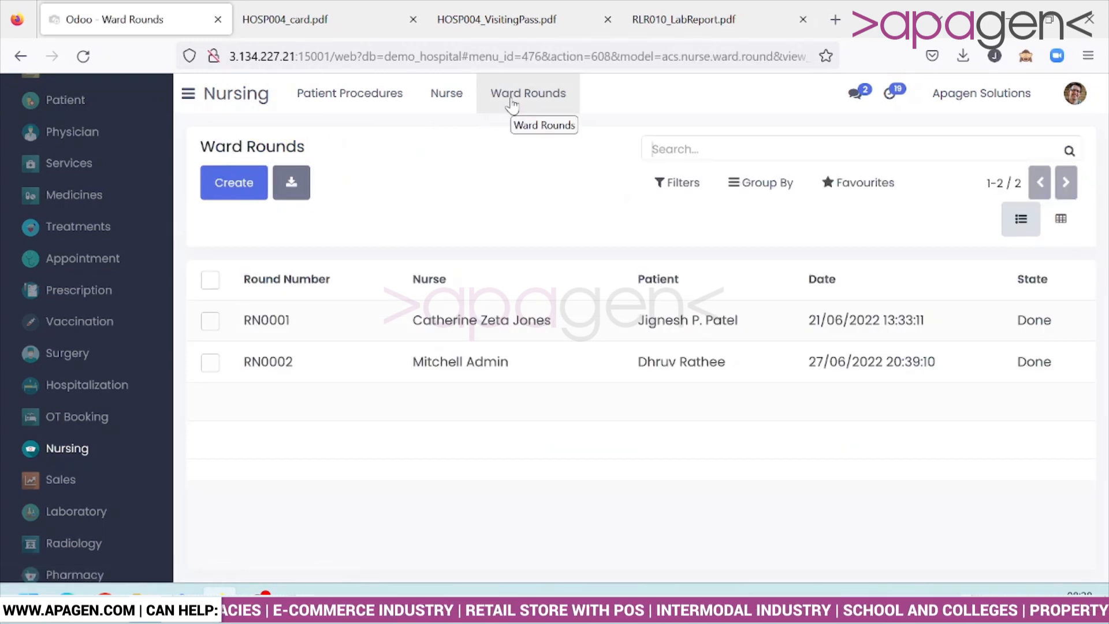
left_click(448, 322)
scroll(448, 323, "down", 3)
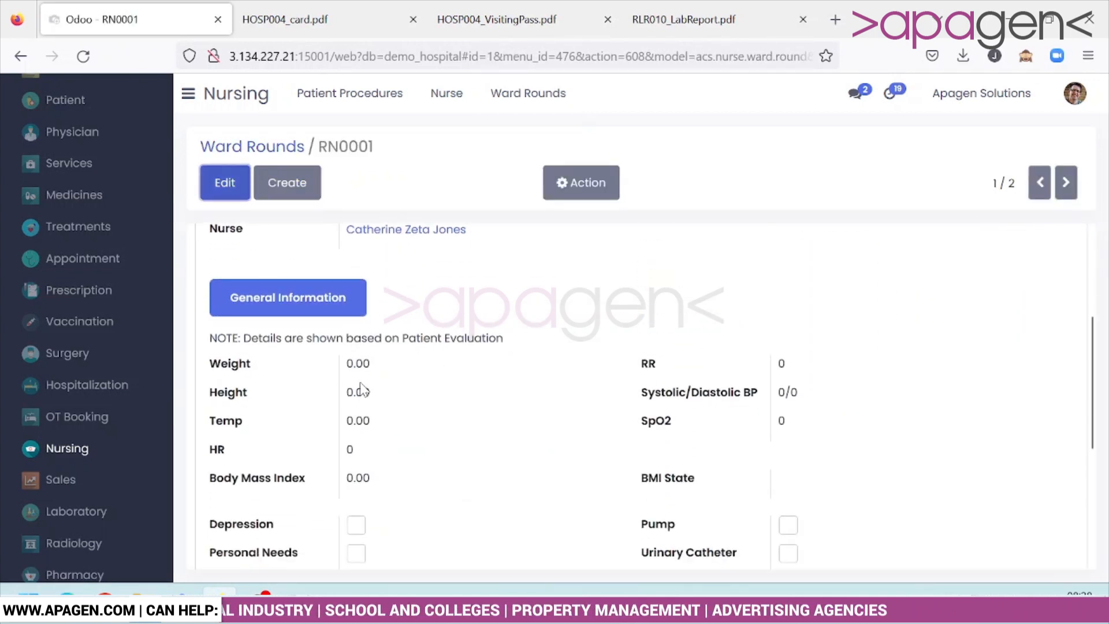
scroll(363, 392, "up", 2)
scroll(399, 390, "down", 4)
scroll(434, 389, "down", 3)
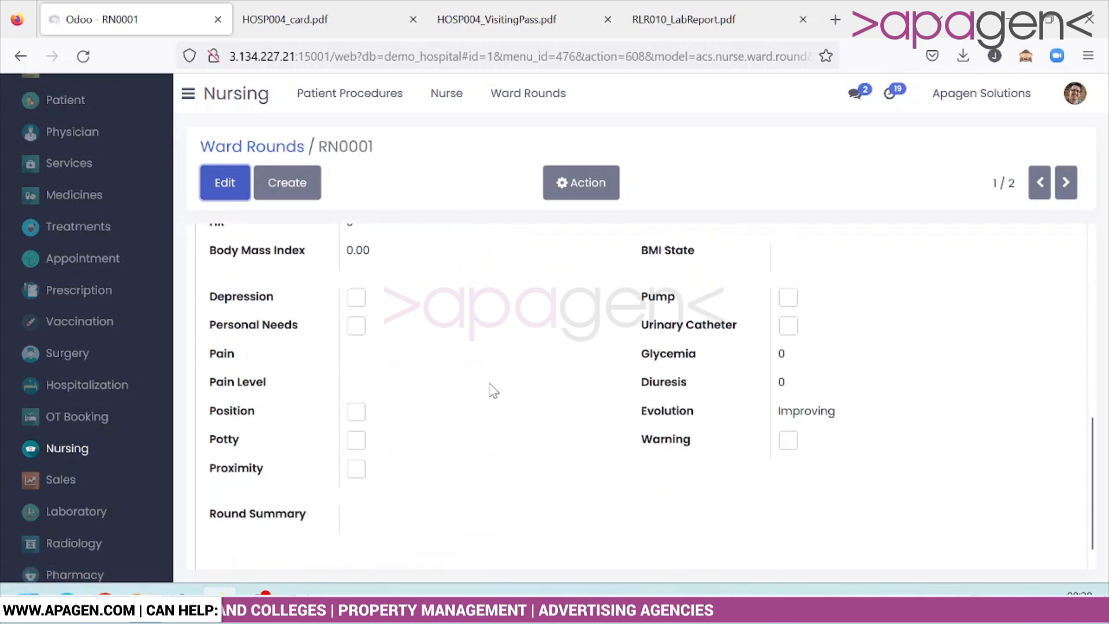
scroll(492, 391, "up", 9)
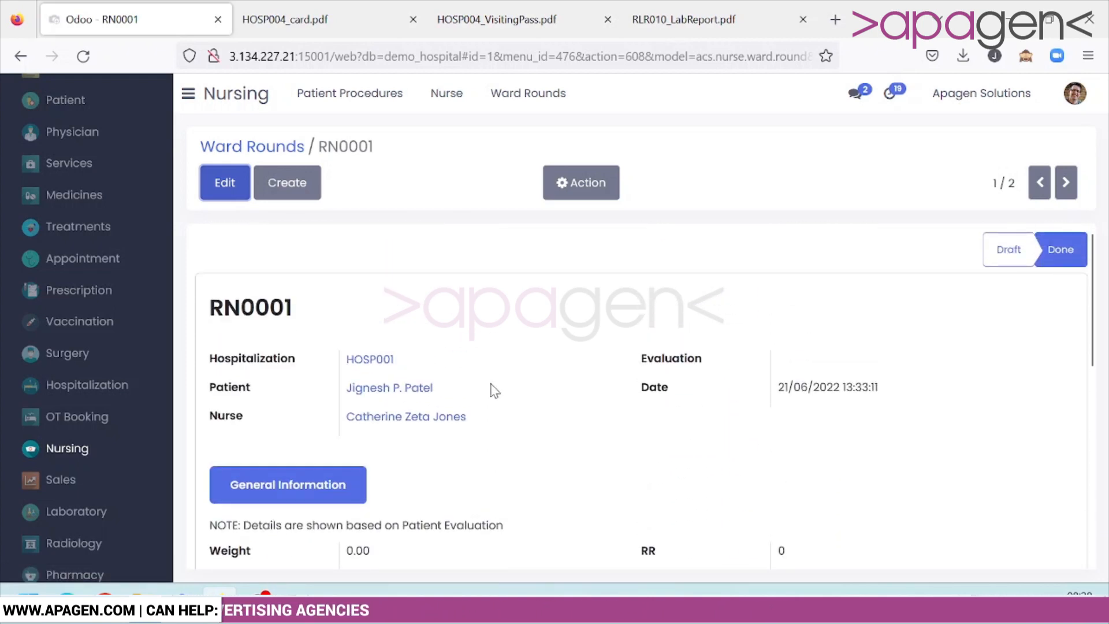
Step: Switch to the Surgery module, close the three PDF tabs and reload the page
left_click(115, 364)
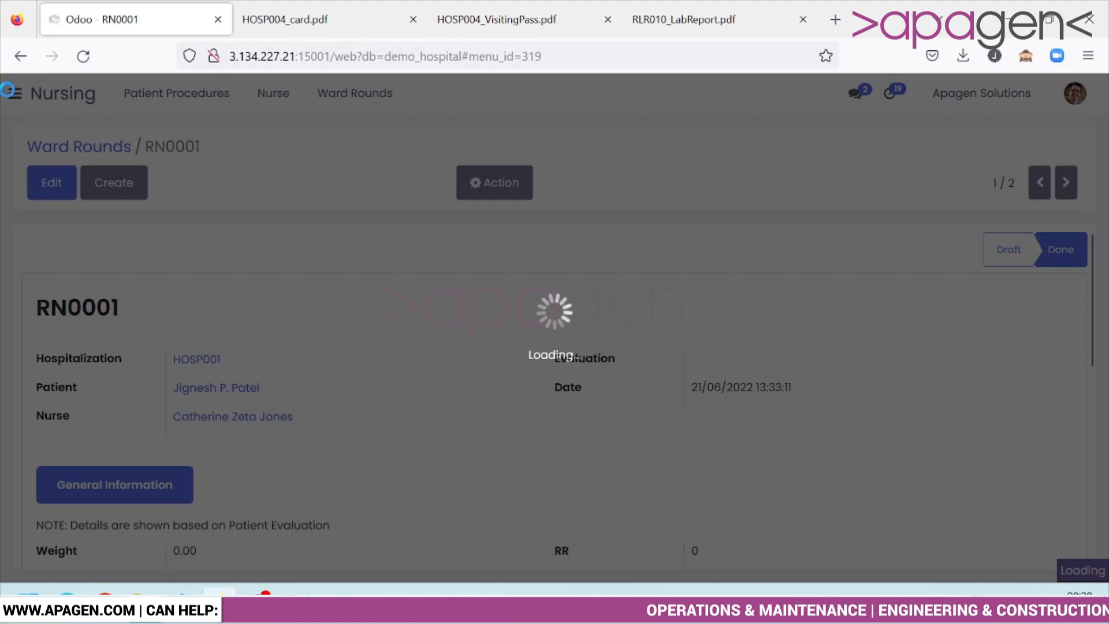
left_click(413, 20)
left_click(413, 20)
left_click(413, 19)
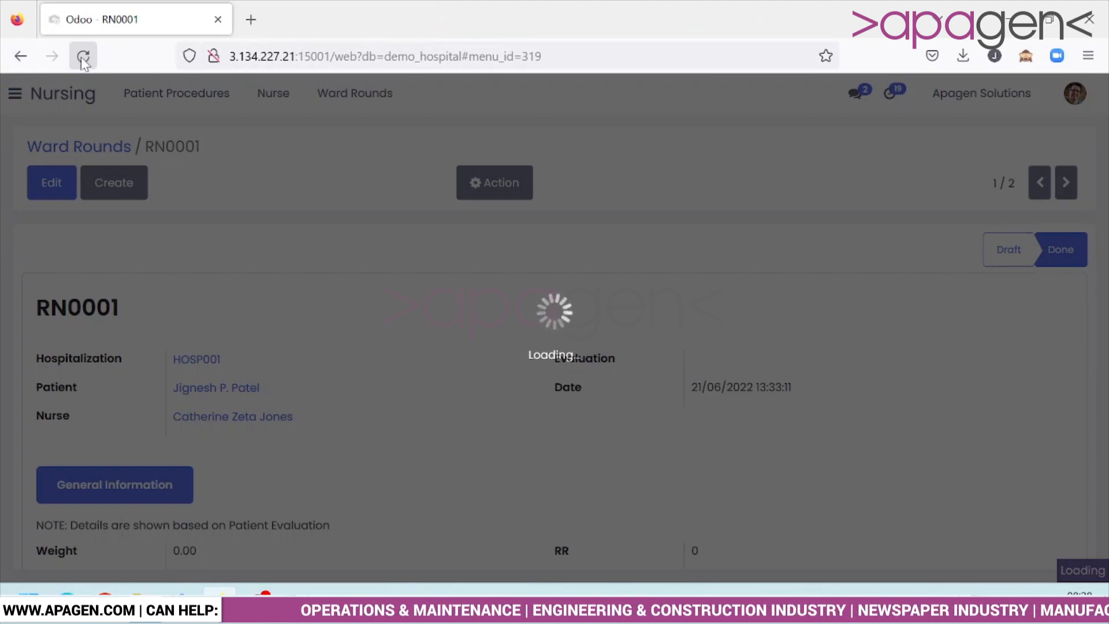
left_click(84, 58)
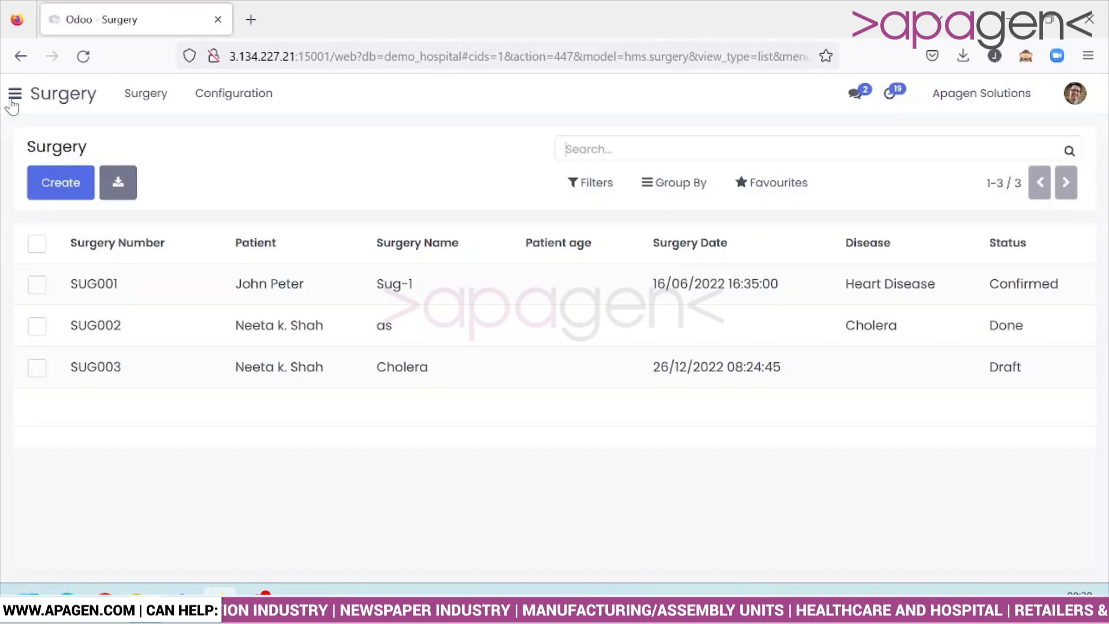
Step: Open the Ambulance and Certificate modules in separate new browser tabs
left_click(13, 103)
scroll(118, 335, "up", 3)
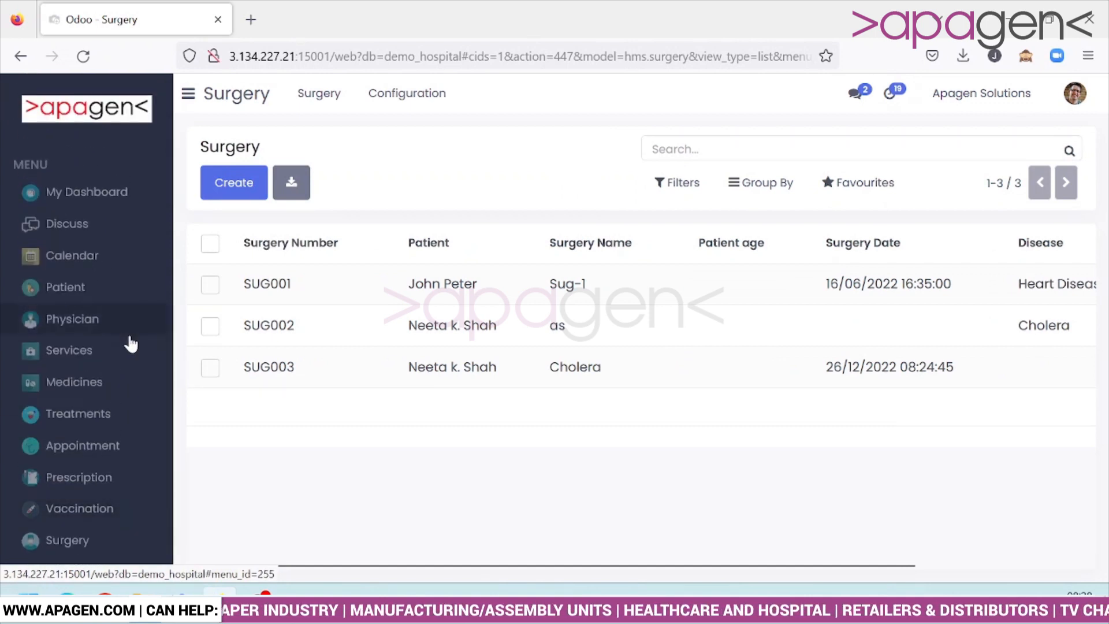
scroll(148, 310, "down", 3)
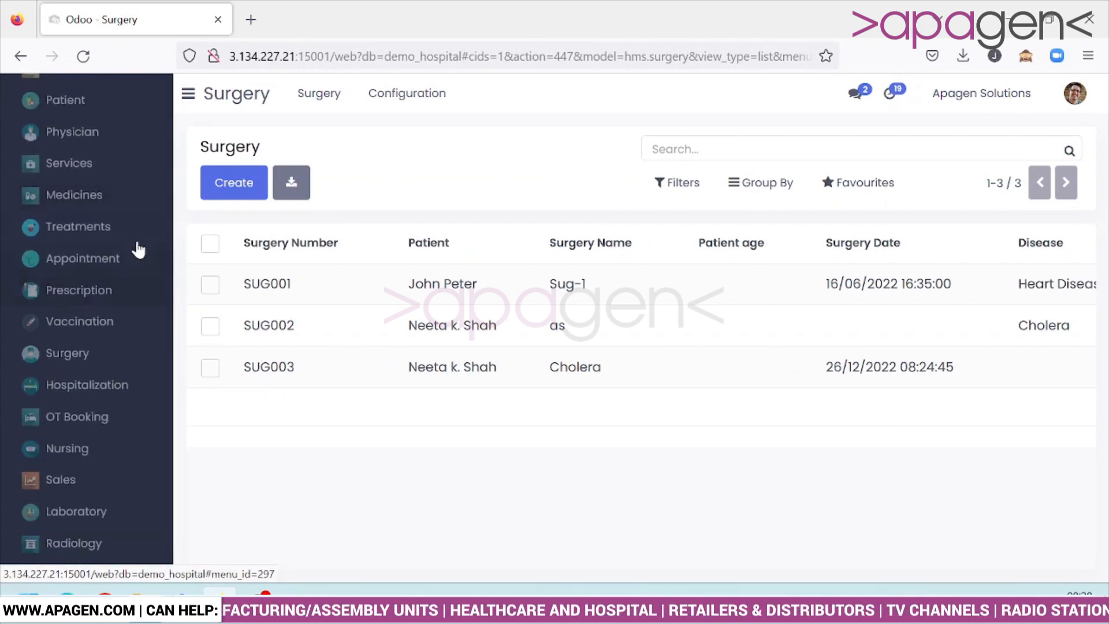
scroll(139, 245, "down", 3)
scroll(141, 258, "down", 2)
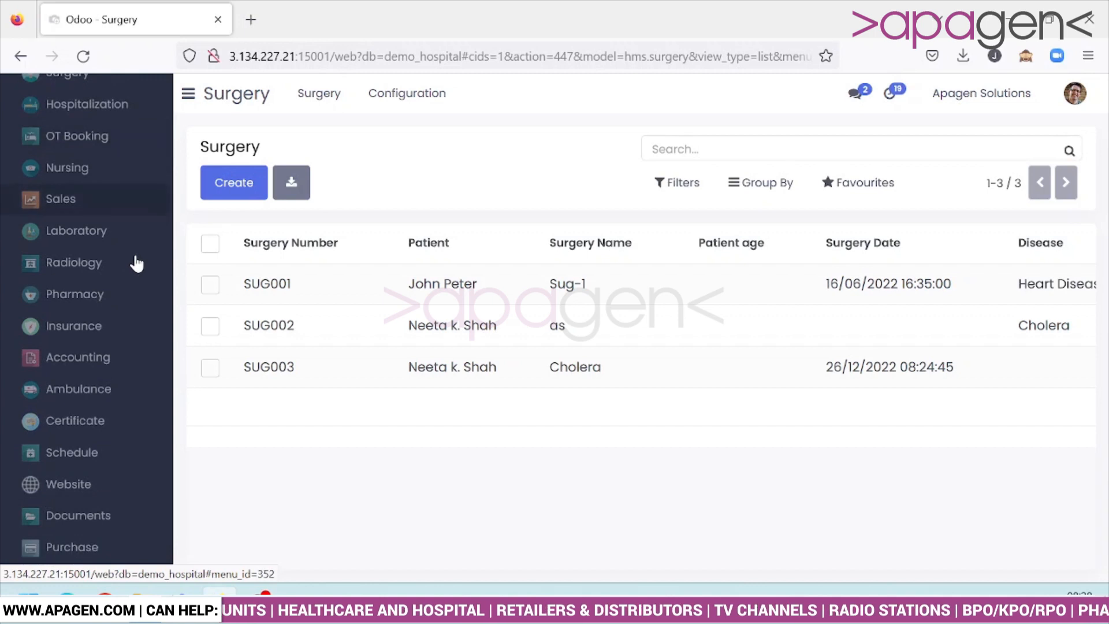
scroll(124, 312, "down", 2)
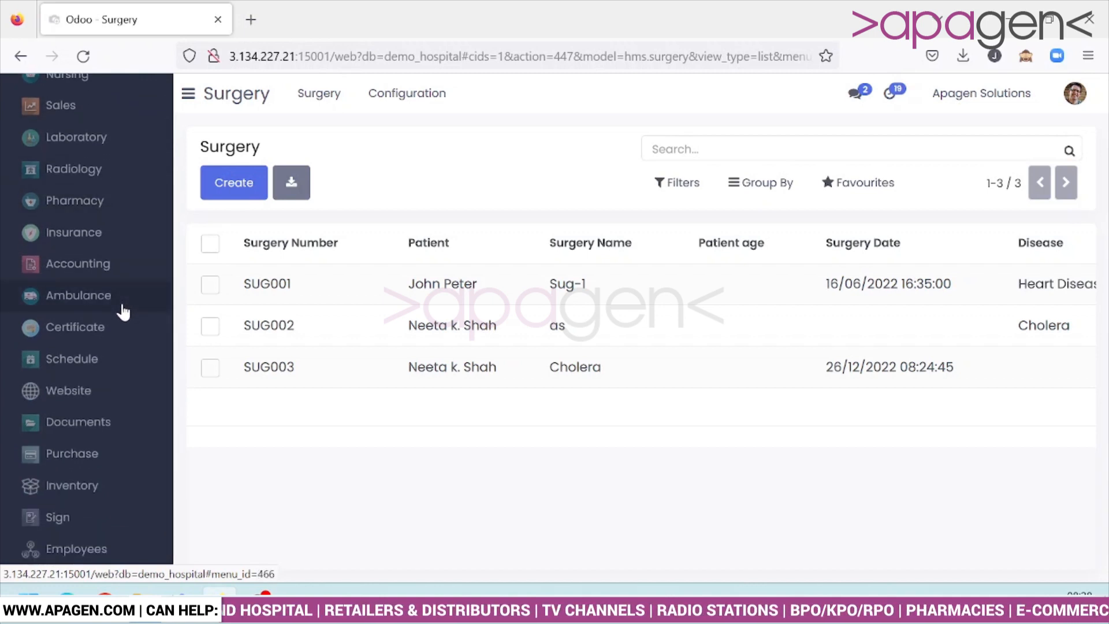
right_click(123, 312)
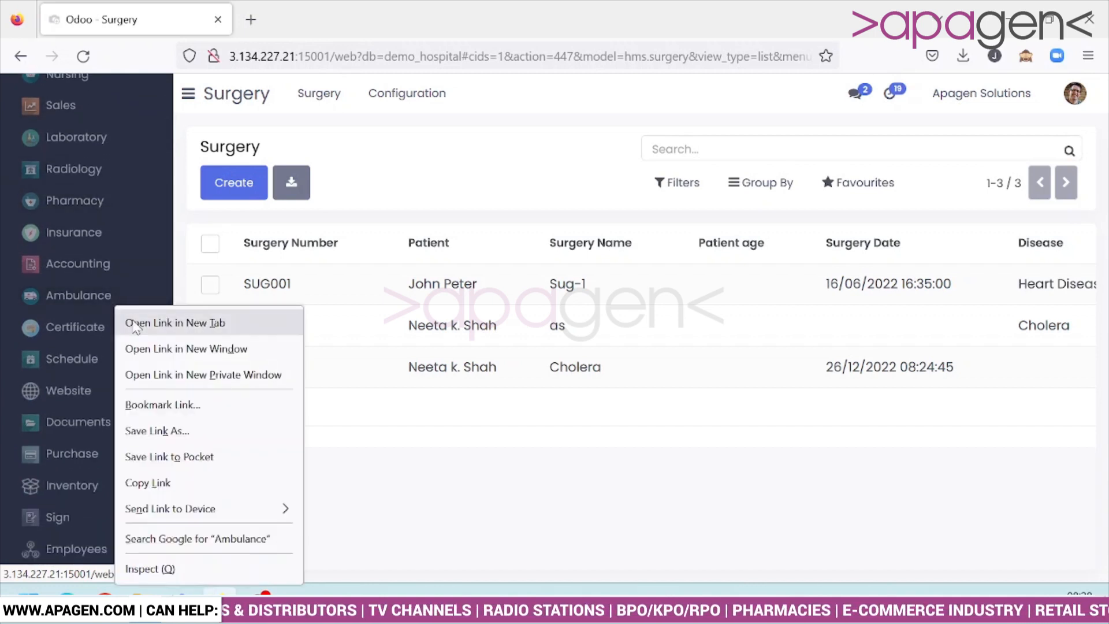
left_click(134, 324)
right_click(72, 328)
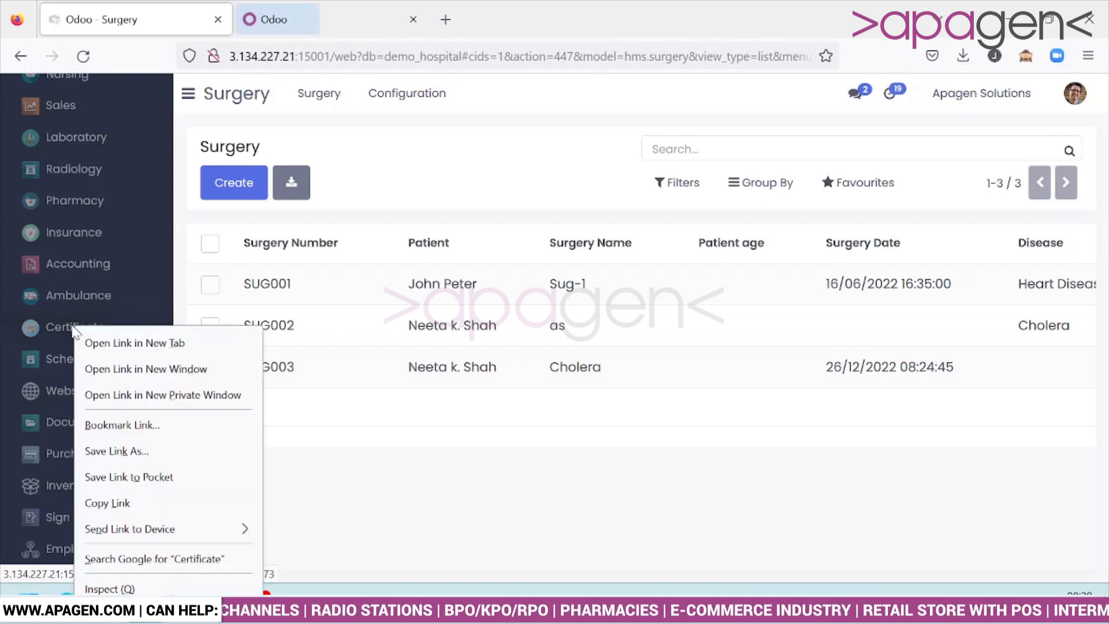
left_click(110, 347)
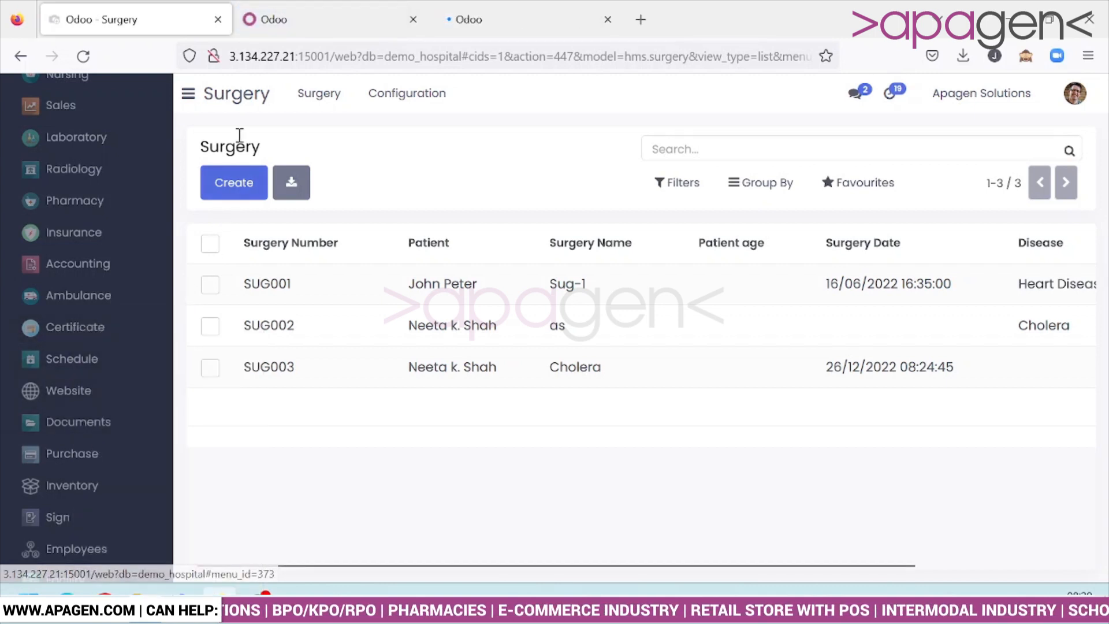
Step: Review ambulance service record AMB004 in the Ambulance tab, including its vehicle and service charge details
left_click(279, 14)
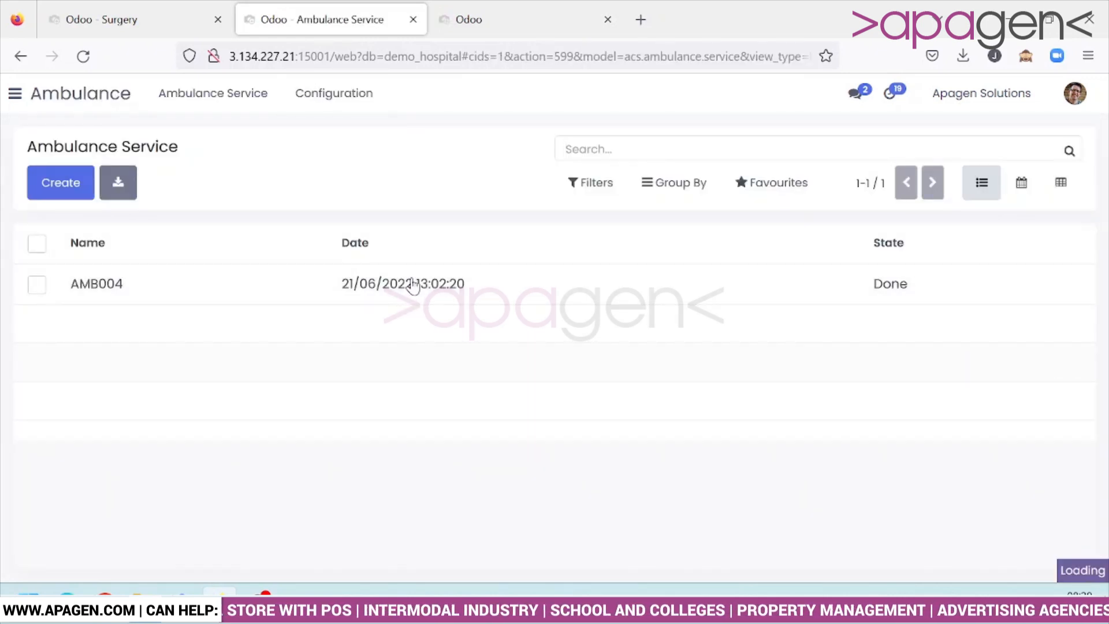
scroll(391, 455, "down", 2)
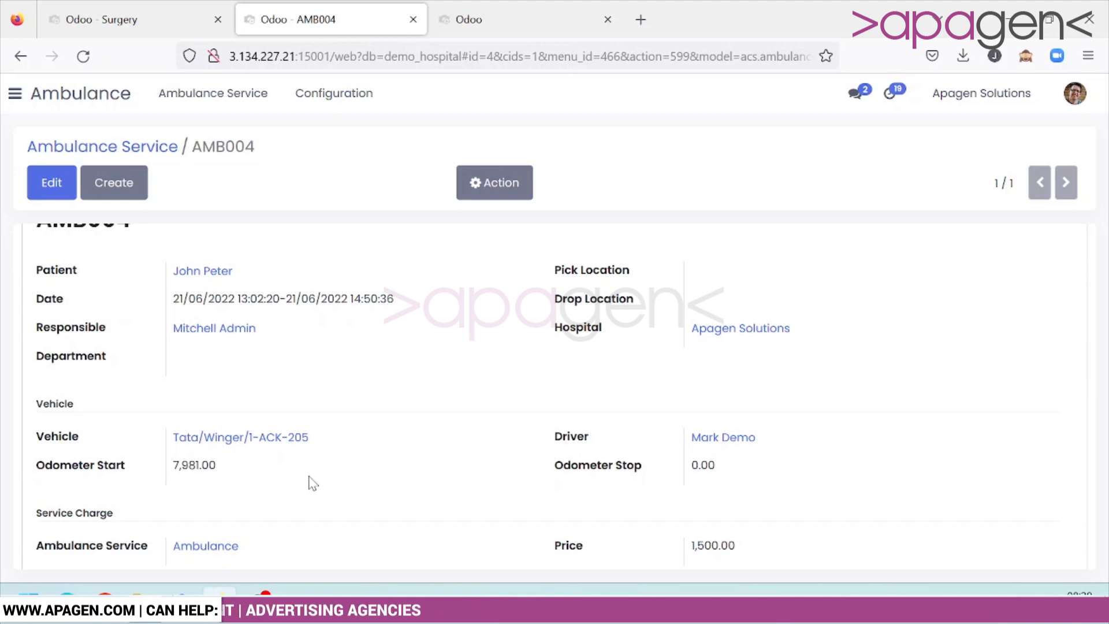
scroll(310, 479, "down", 4)
scroll(310, 479, "up", 6)
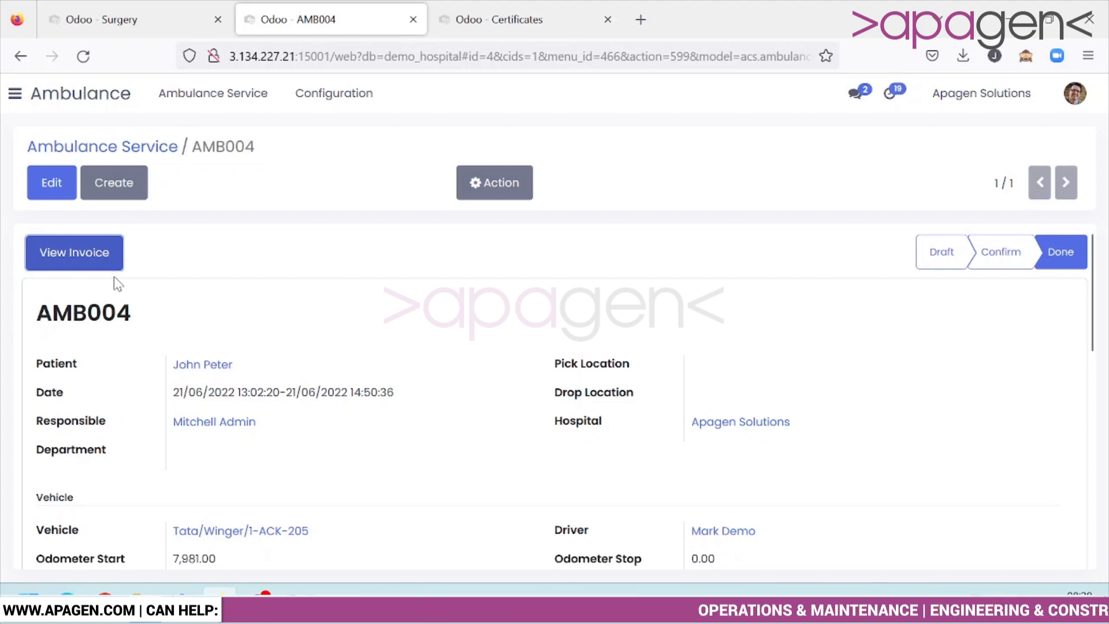
Step: Review fitness certificate CRT001 in the Certificate tab and view the list of certificate templates
left_click(507, 21)
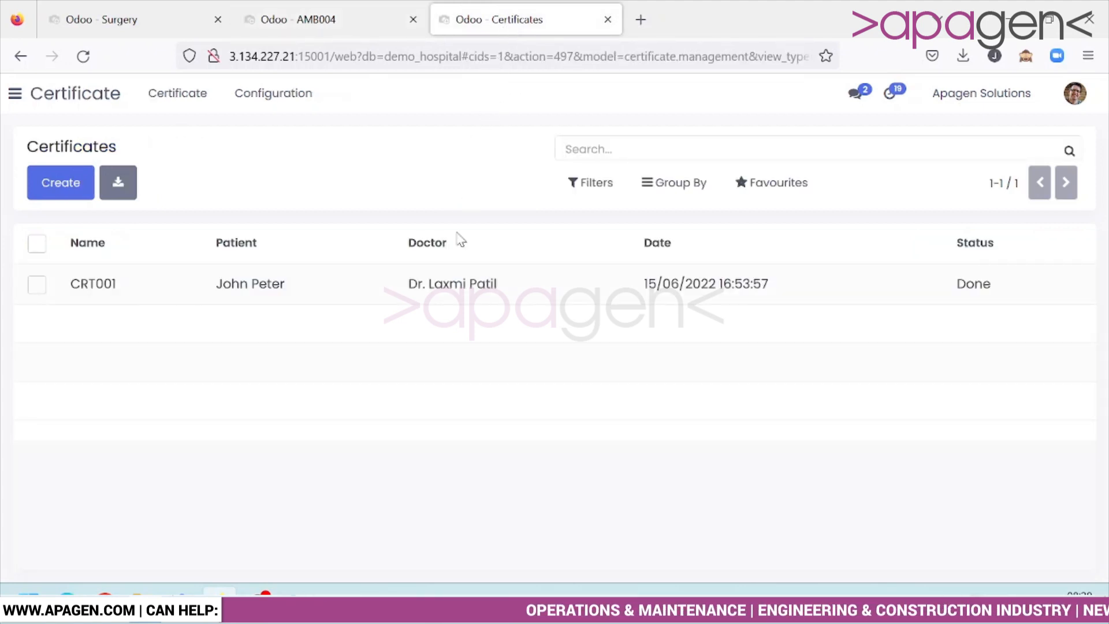
left_click(433, 300)
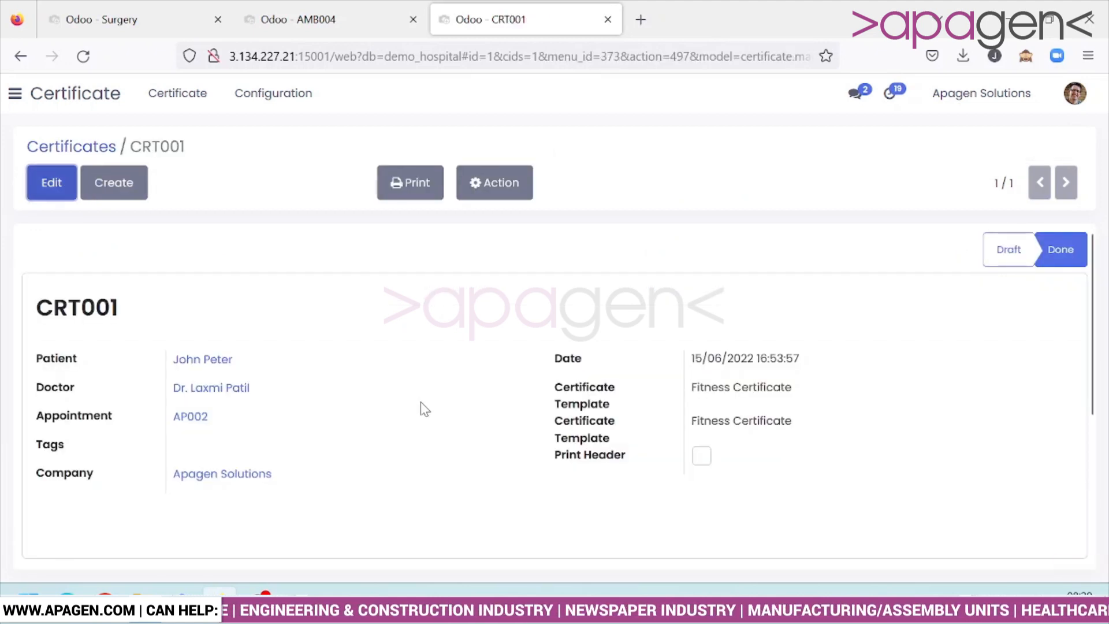
scroll(420, 404, "down", 4)
scroll(422, 415, "up", 4)
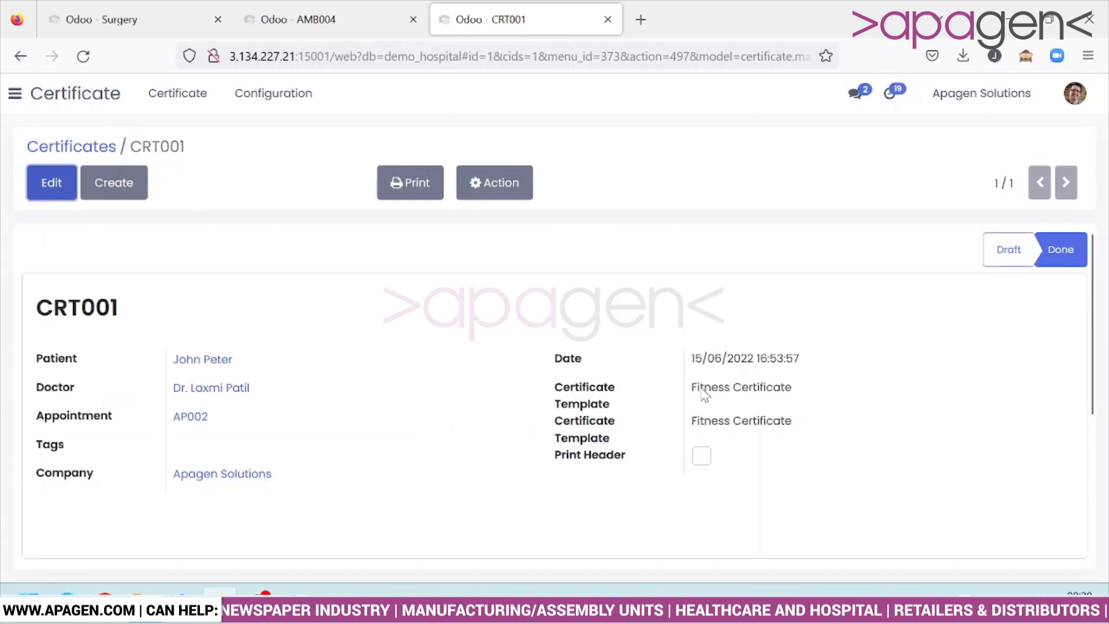
left_click_drag(702, 390, 791, 391)
left_click(272, 106)
left_click(279, 130)
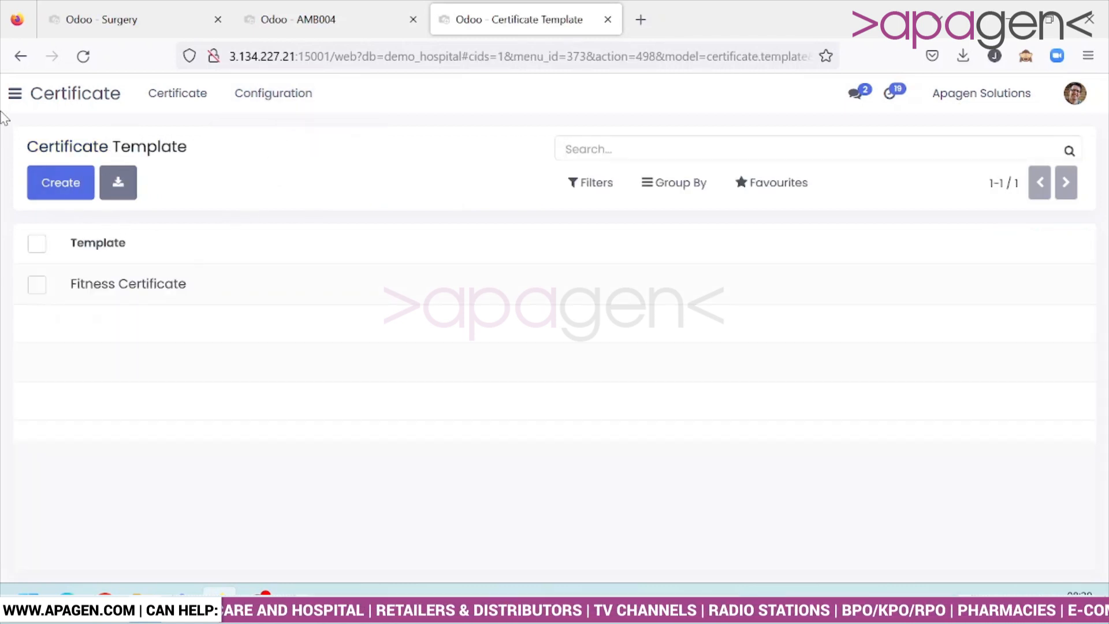
Step: Open the Facility module in a new browser tab and view facility activity FA002
left_click(15, 94)
scroll(144, 361, "down", 8)
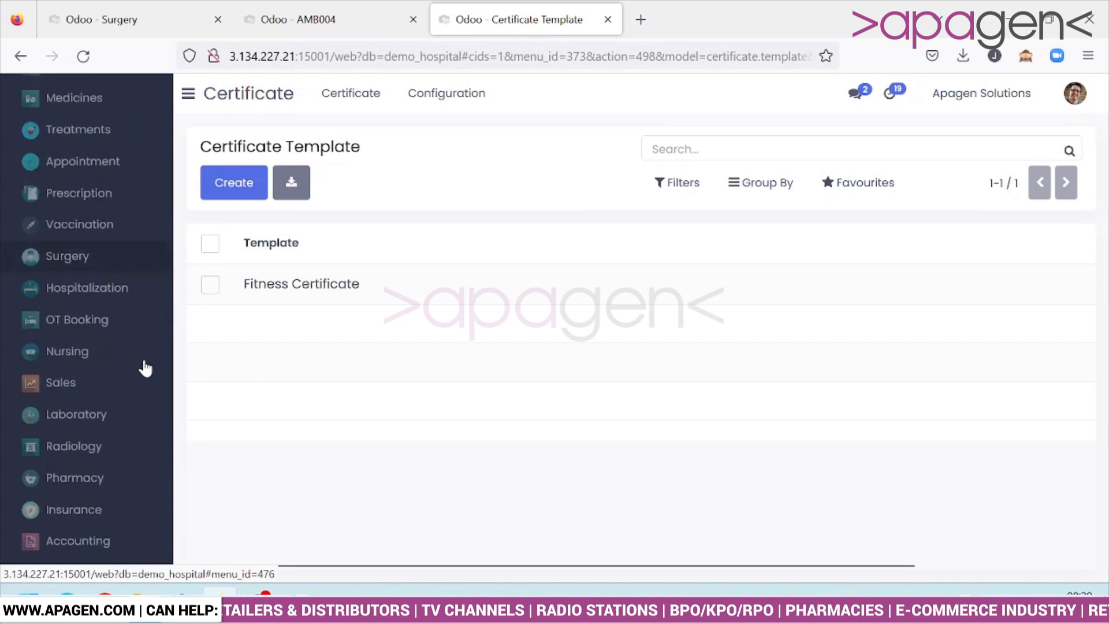
scroll(145, 368, "down", 3)
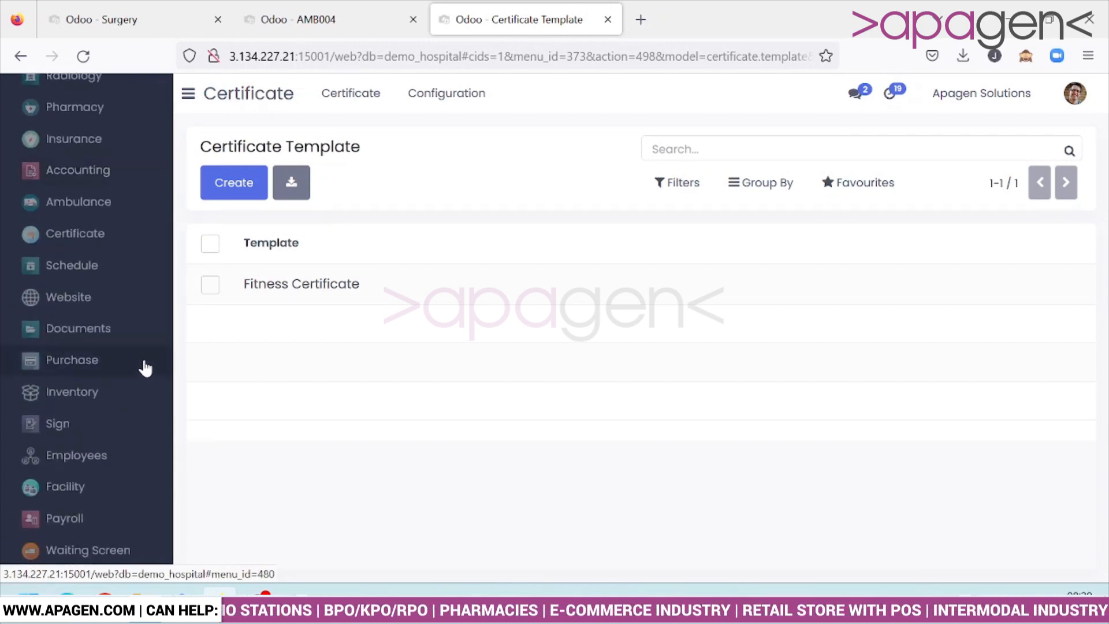
right_click(110, 498)
left_click(150, 221)
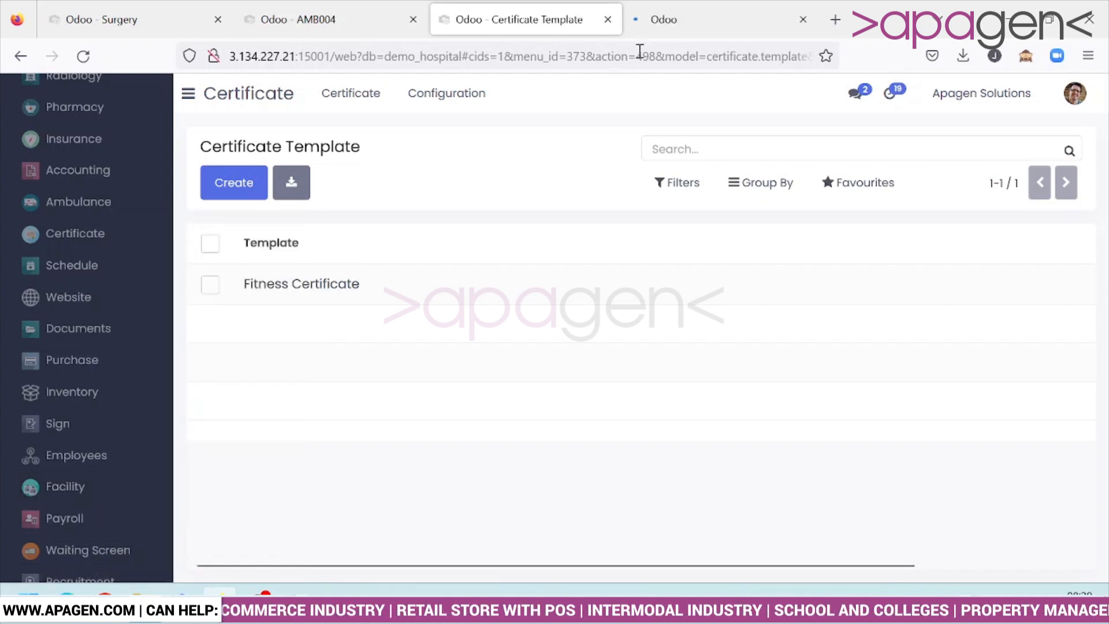
left_click(670, 23)
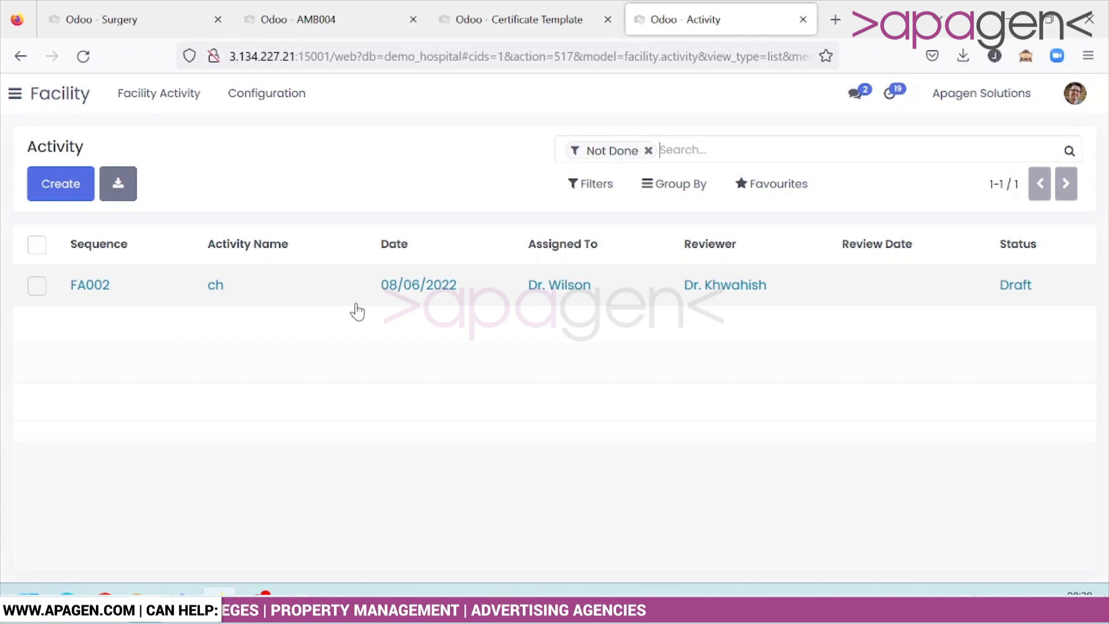
left_click(354, 301)
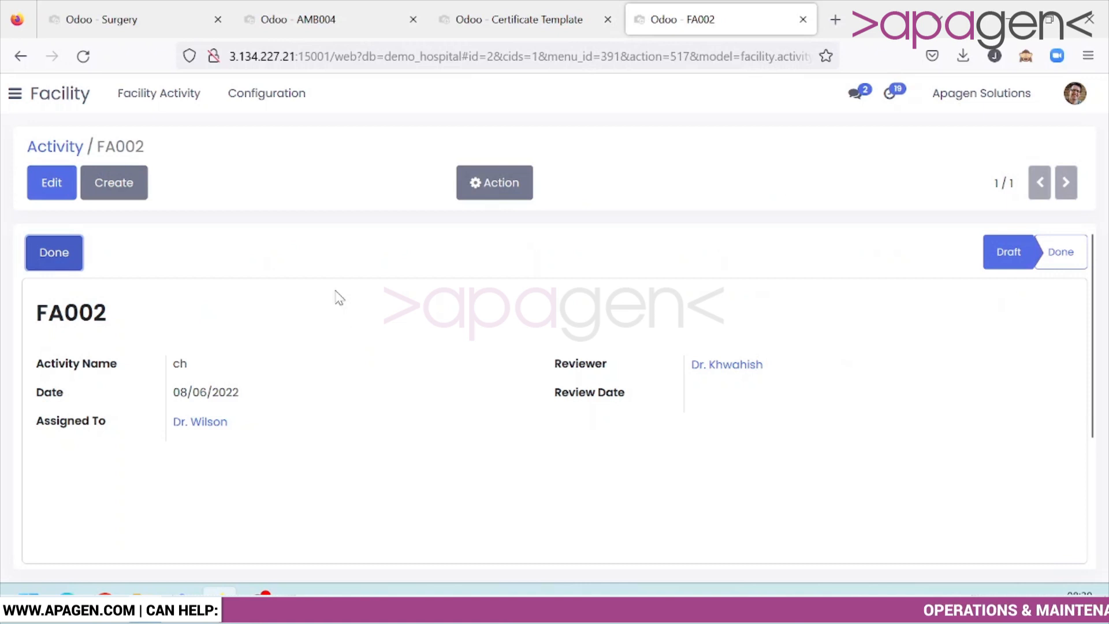
Step: Switch to the Services module to view the hospital's services and their prices
left_click(15, 93)
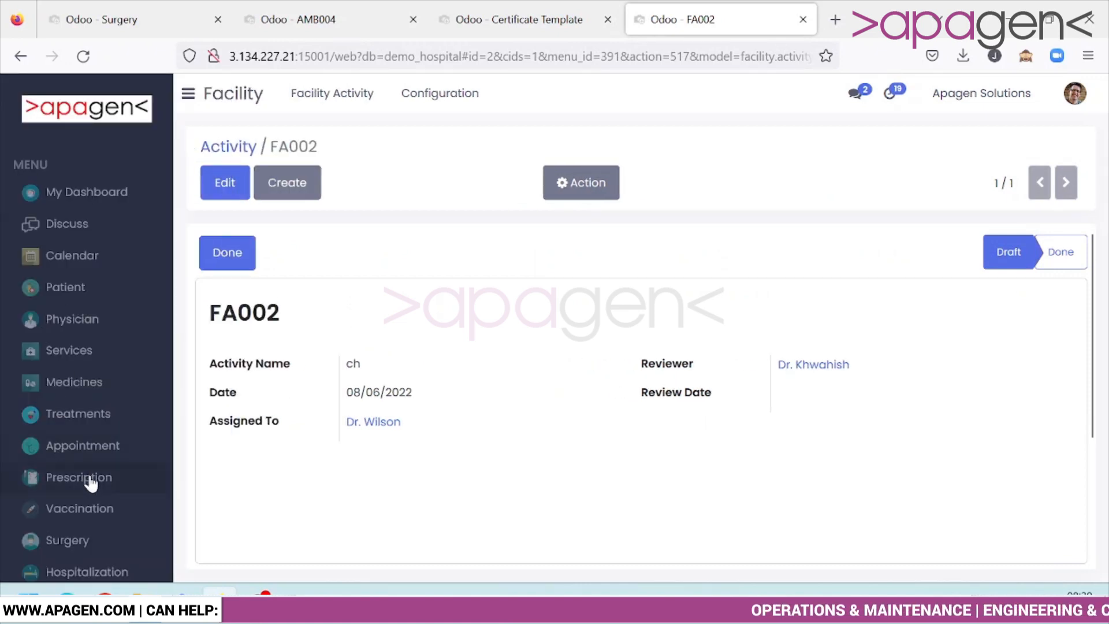
left_click(124, 358)
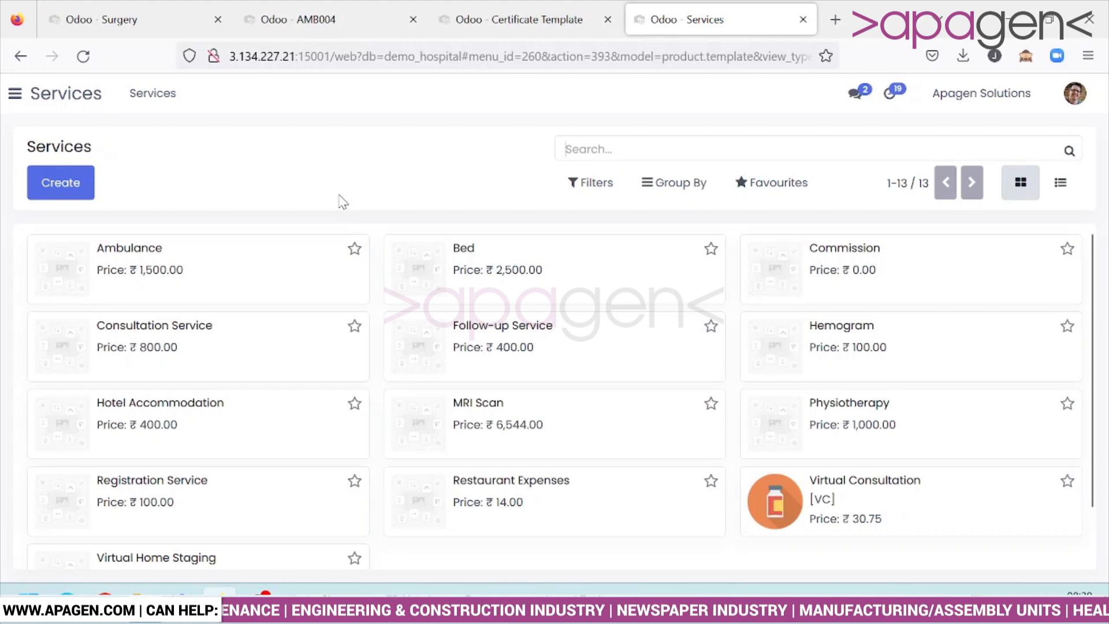
Step: Look through the full list of hospital services and open the Waiting Screen module
scroll(509, 387, "down", 2)
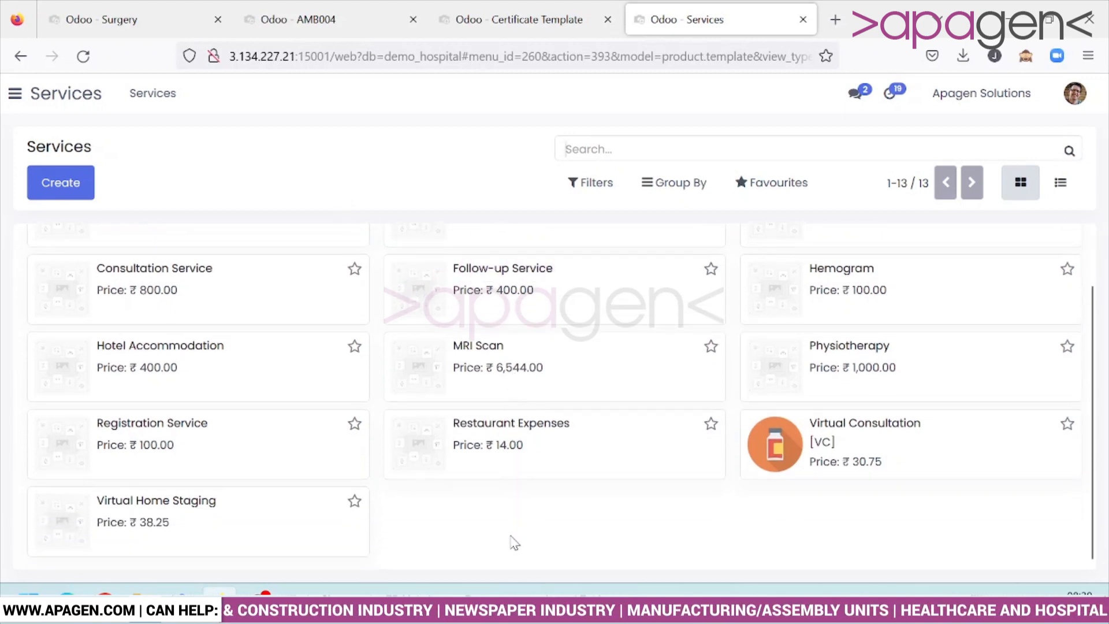
scroll(526, 491, "up", 2)
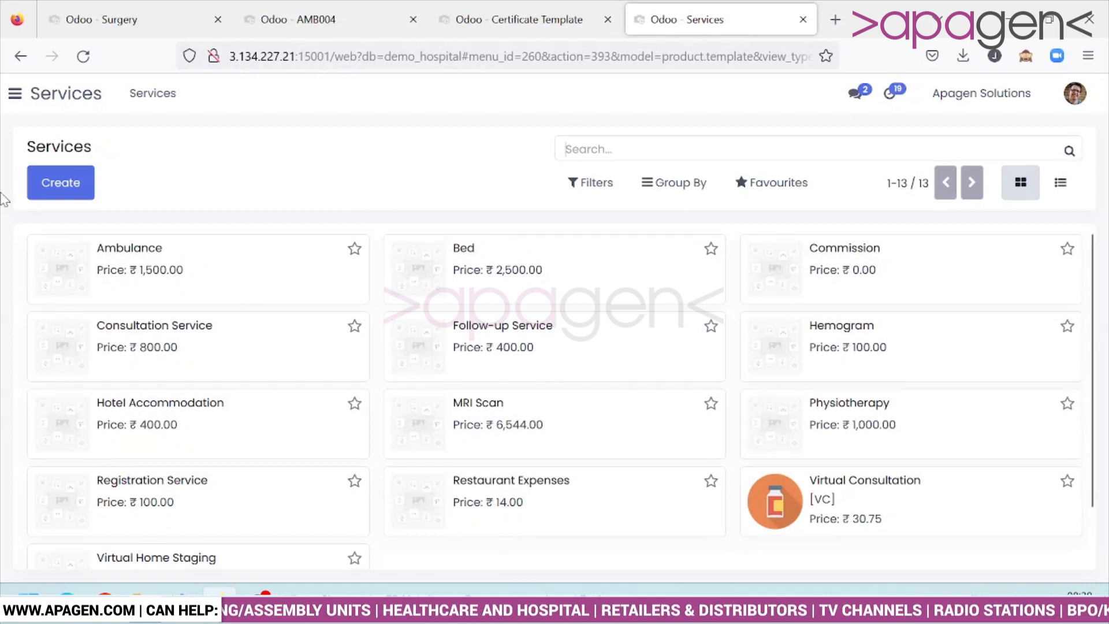
left_click(15, 94)
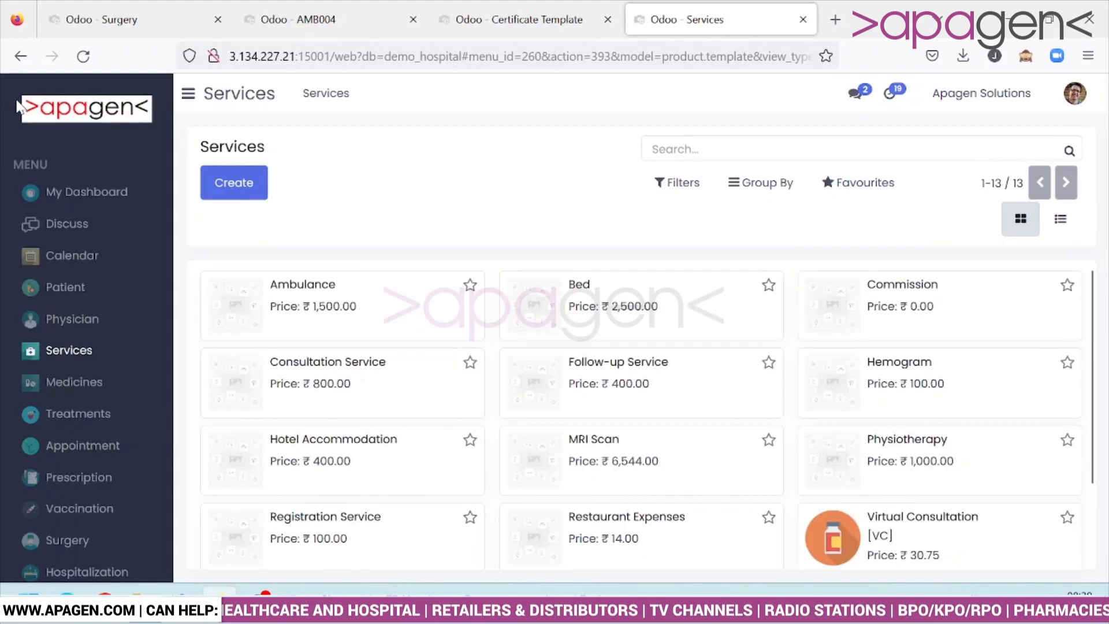
scroll(156, 378, "down", 8)
scroll(160, 382, "down", 6)
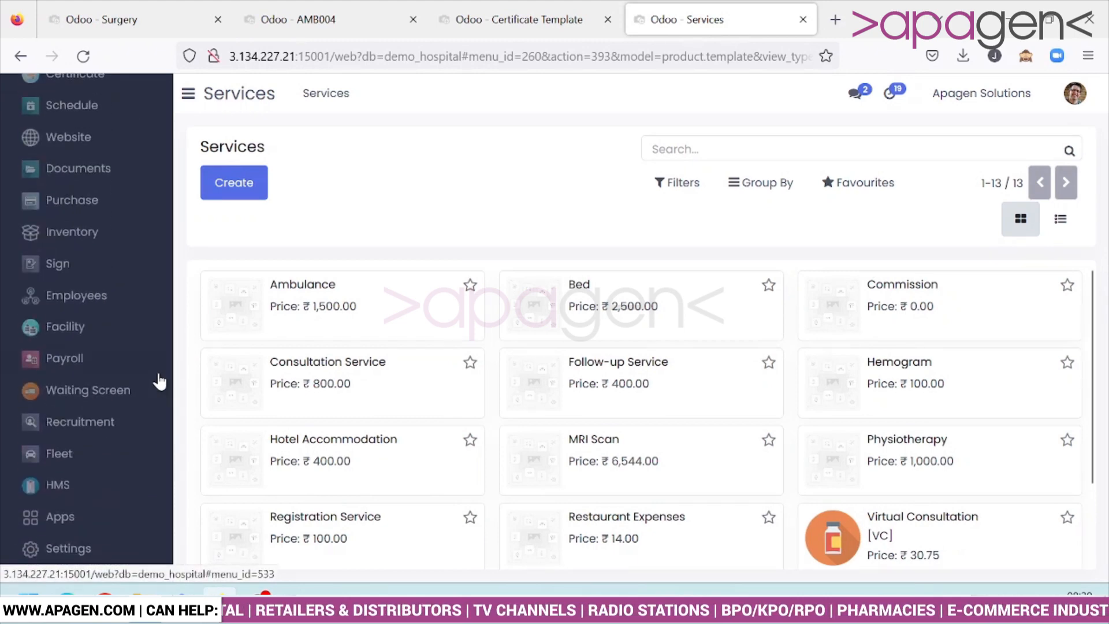
left_click(158, 391)
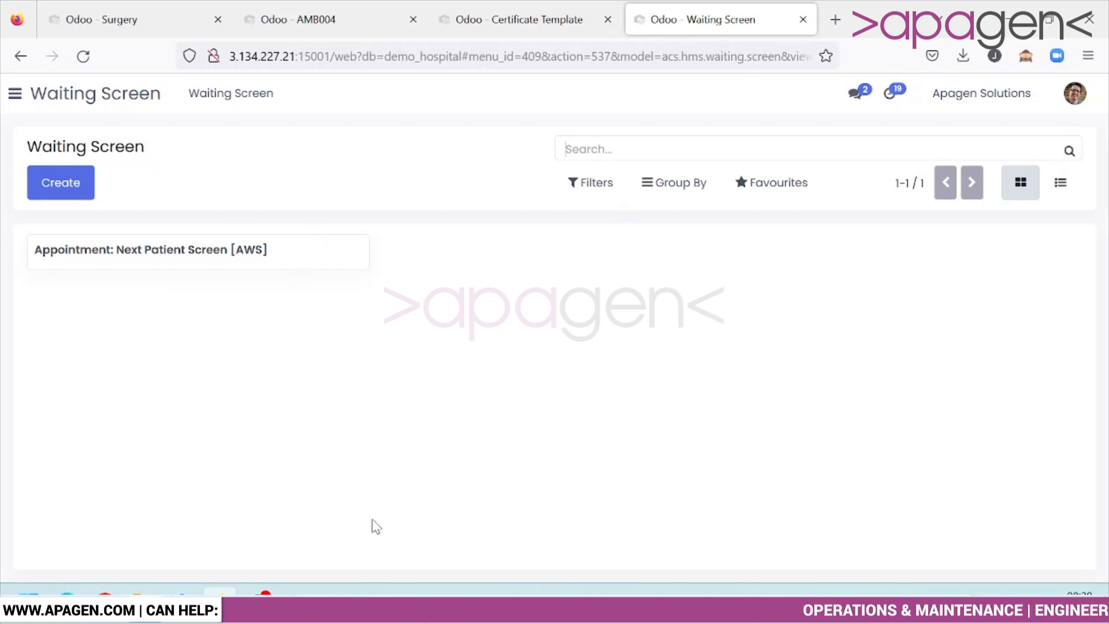
Step: Switch to the HMS module and review the general information in the Cardiologist physician's profile
left_click(15, 94)
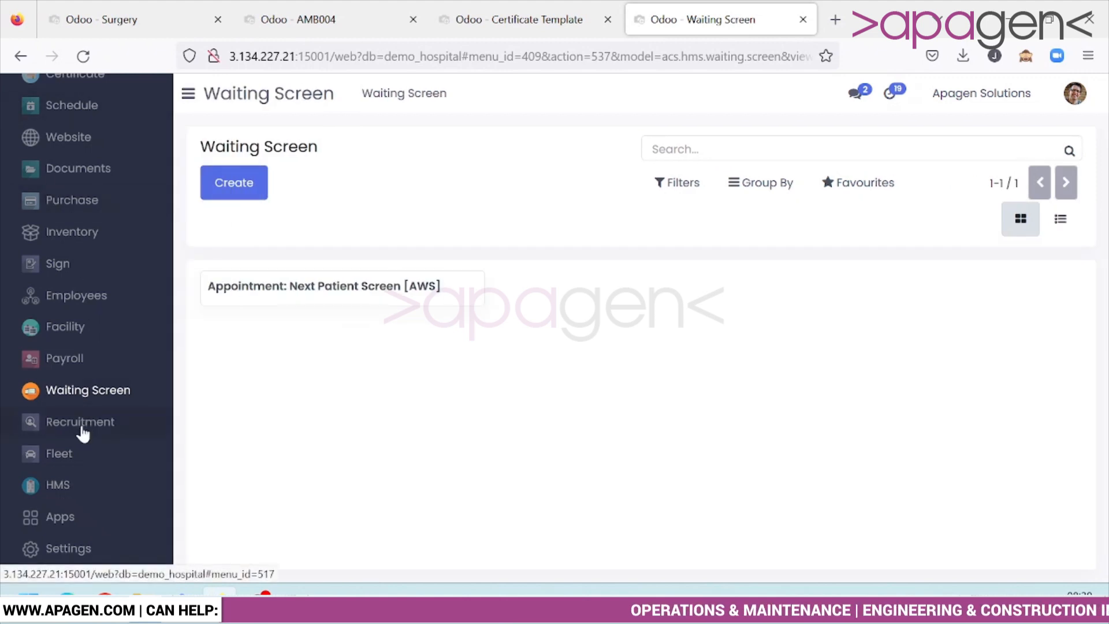
left_click(88, 487)
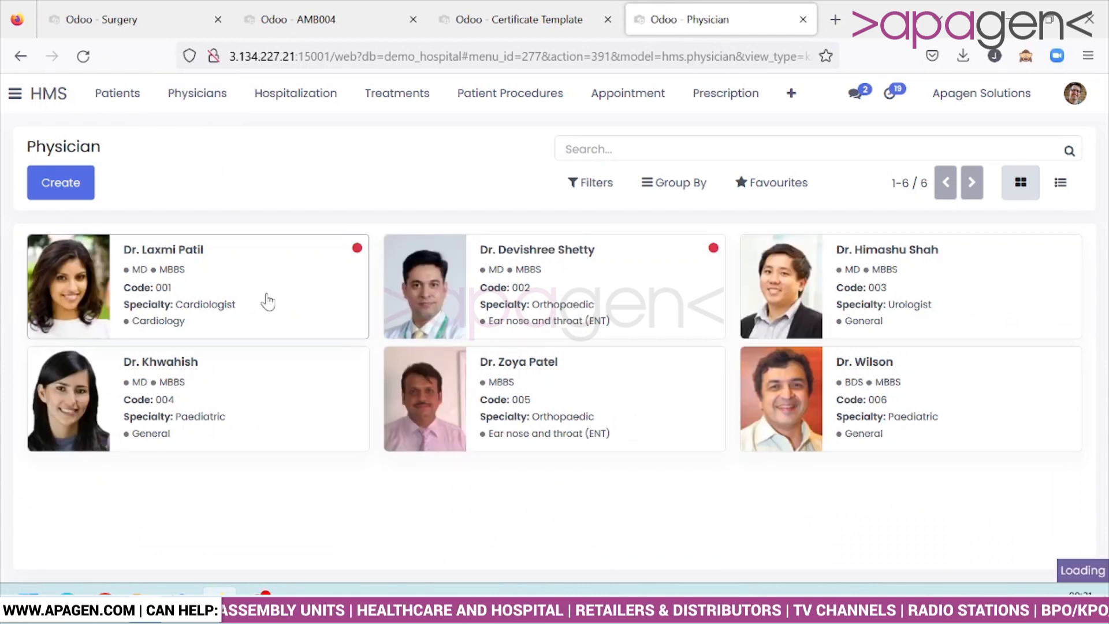
left_click(267, 301)
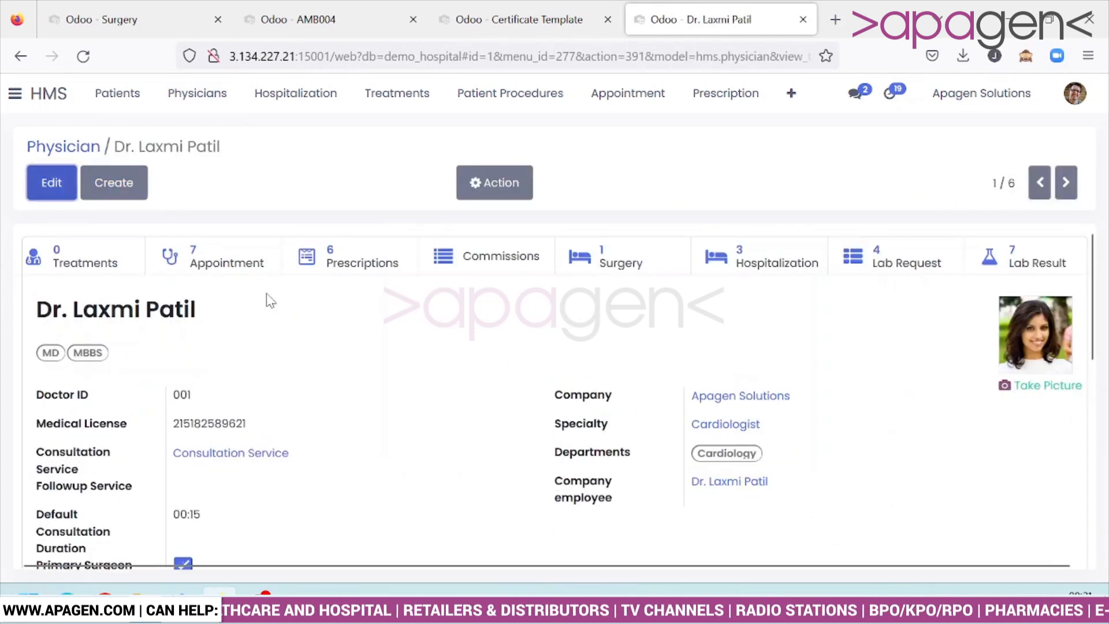
scroll(301, 434, "down", 2)
scroll(301, 434, "down", 2)
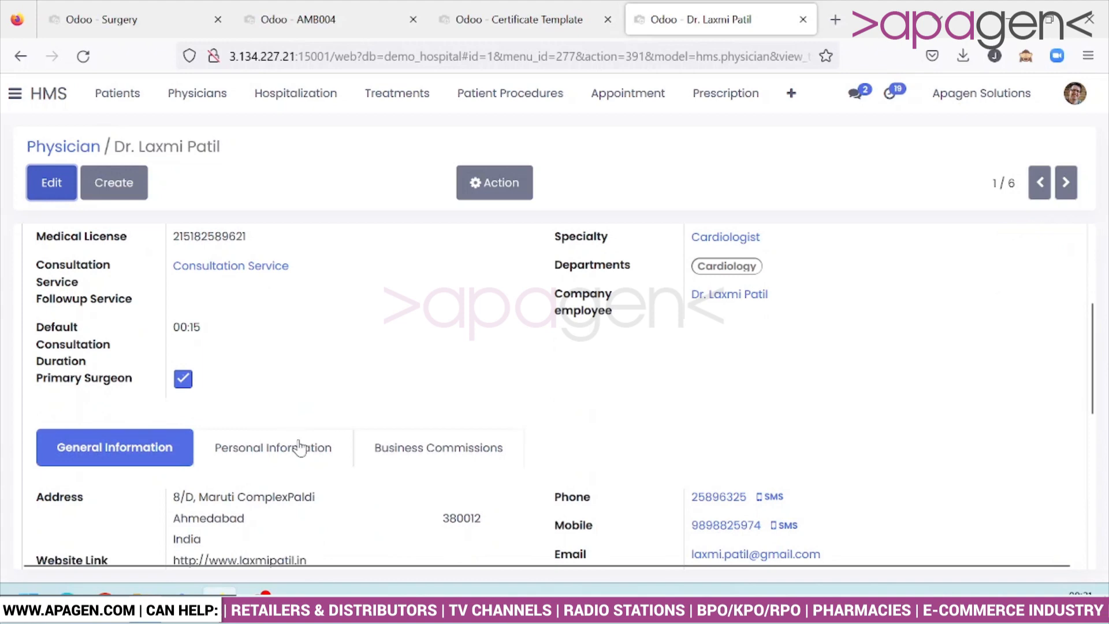
scroll(297, 465, "down", 4)
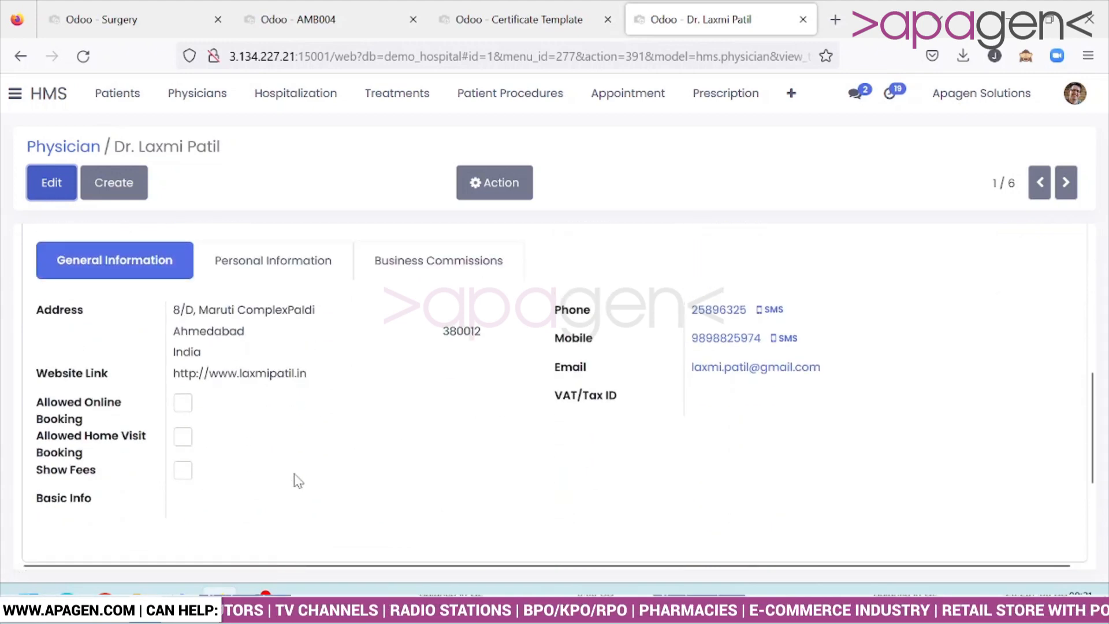
scroll(298, 481, "up", 3)
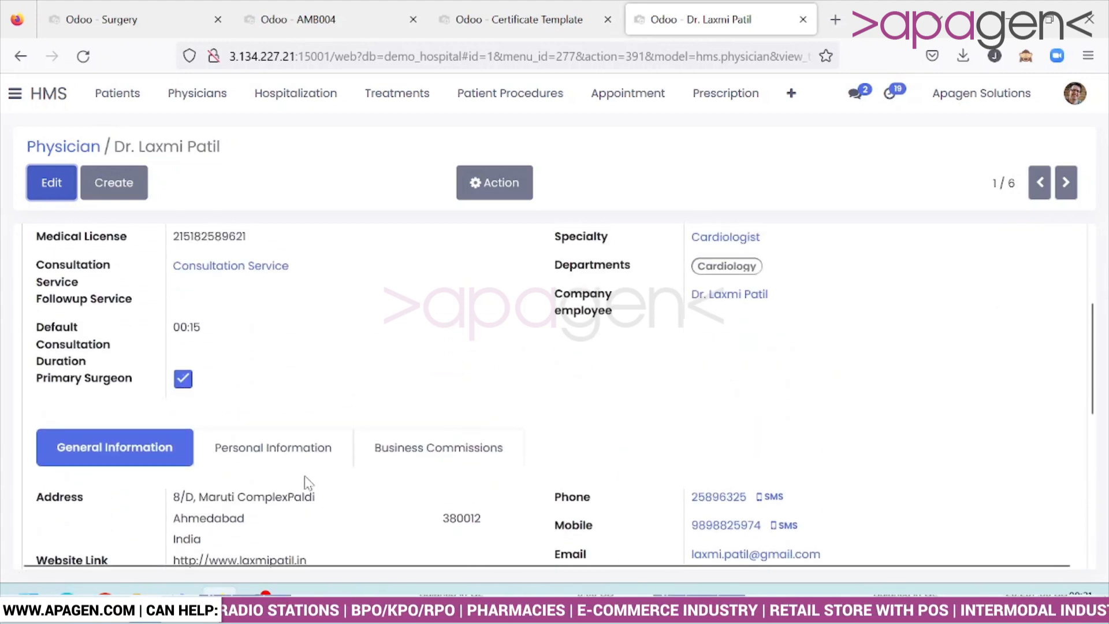
left_click(404, 455)
scroll(404, 456, "down", 3)
scroll(301, 466, "up", 3)
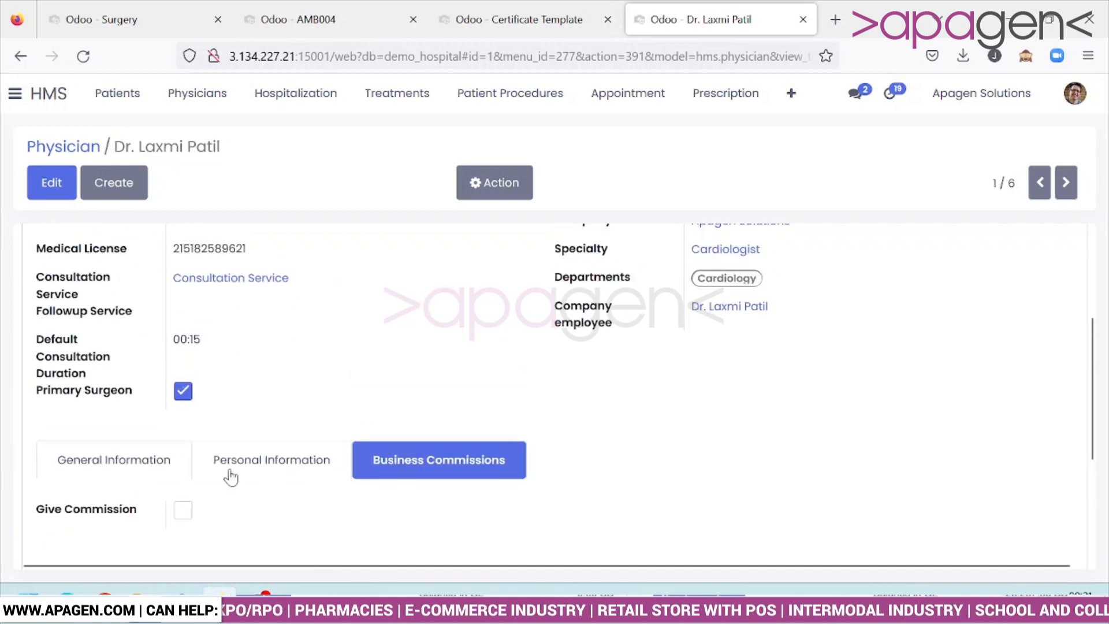
scroll(174, 513, "up", 3)
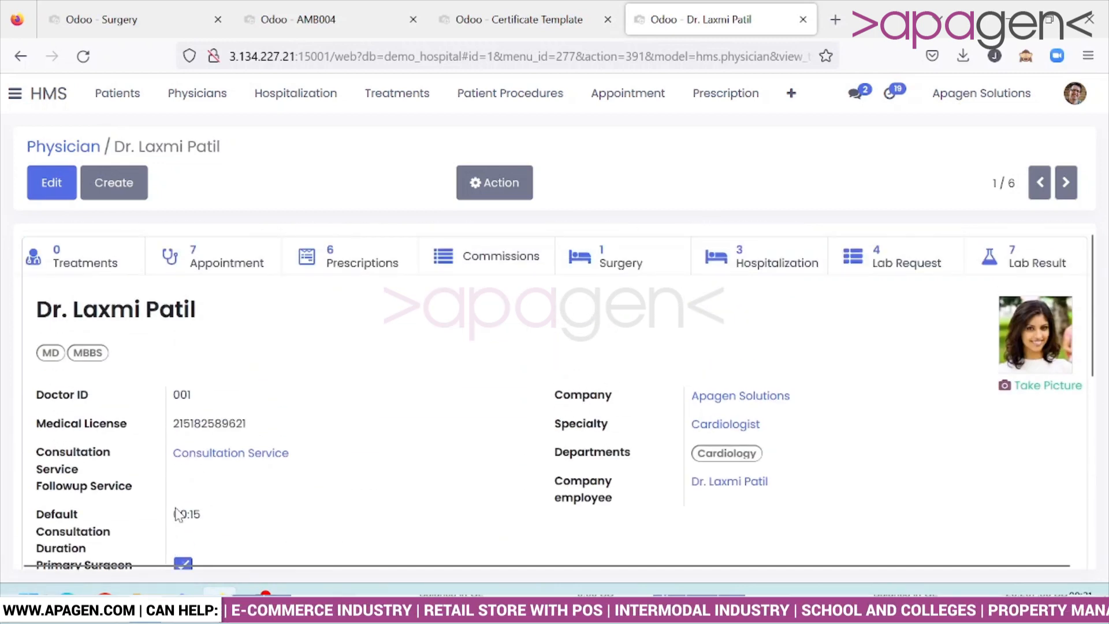
Step: View the list of treatments in HMS and show the module's additional sections and configuration options
left_click(332, 99)
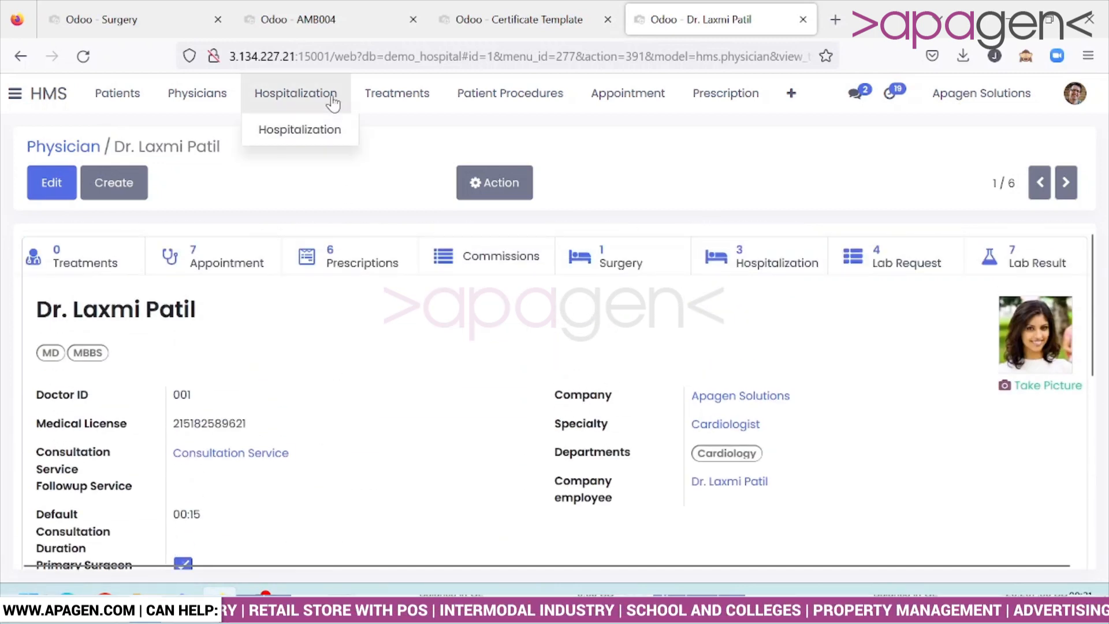
left_click(384, 99)
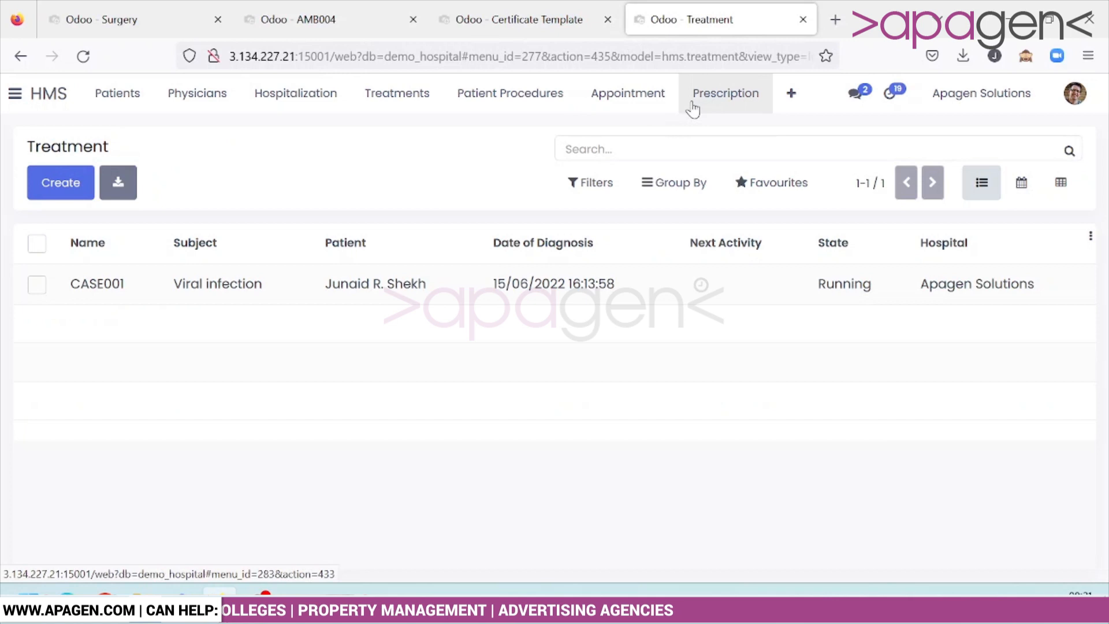
left_click(791, 98)
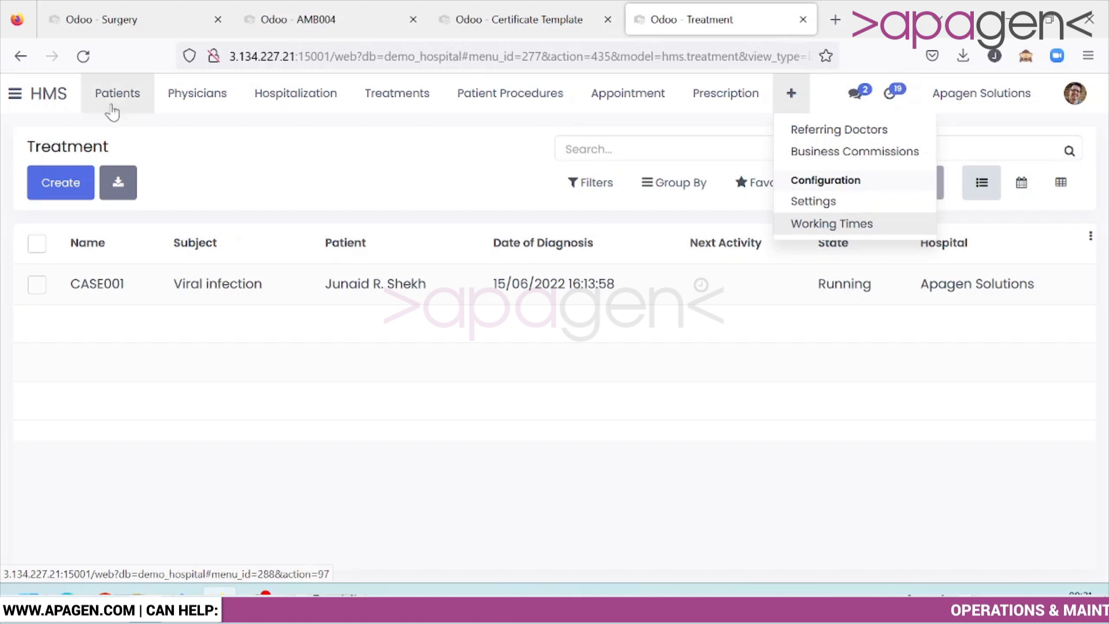
left_click(13, 95)
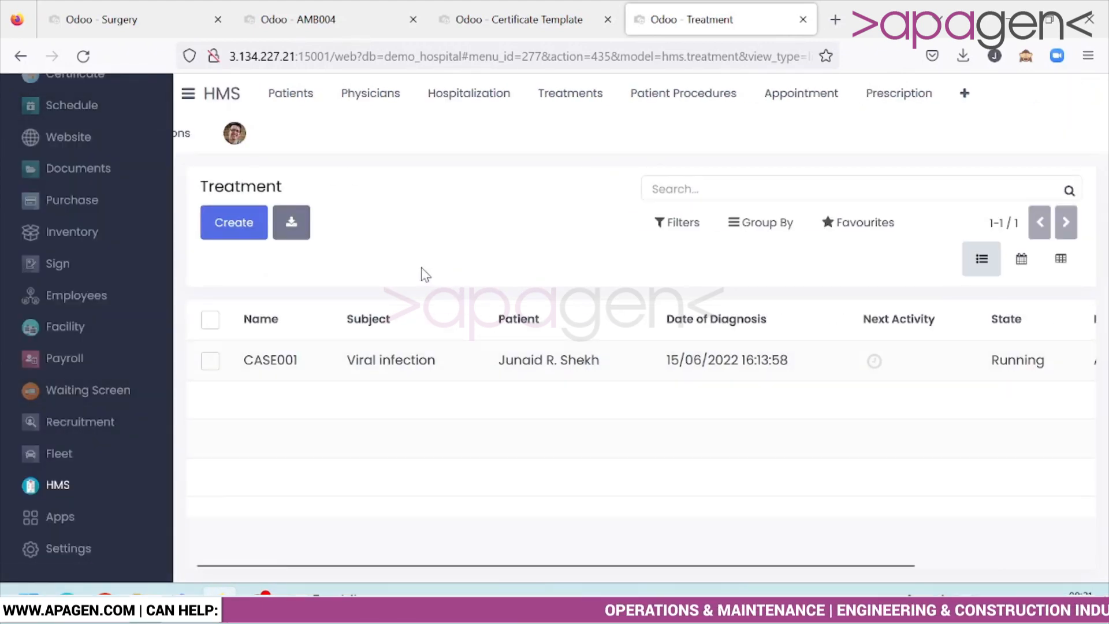
scroll(143, 293, "up", 8)
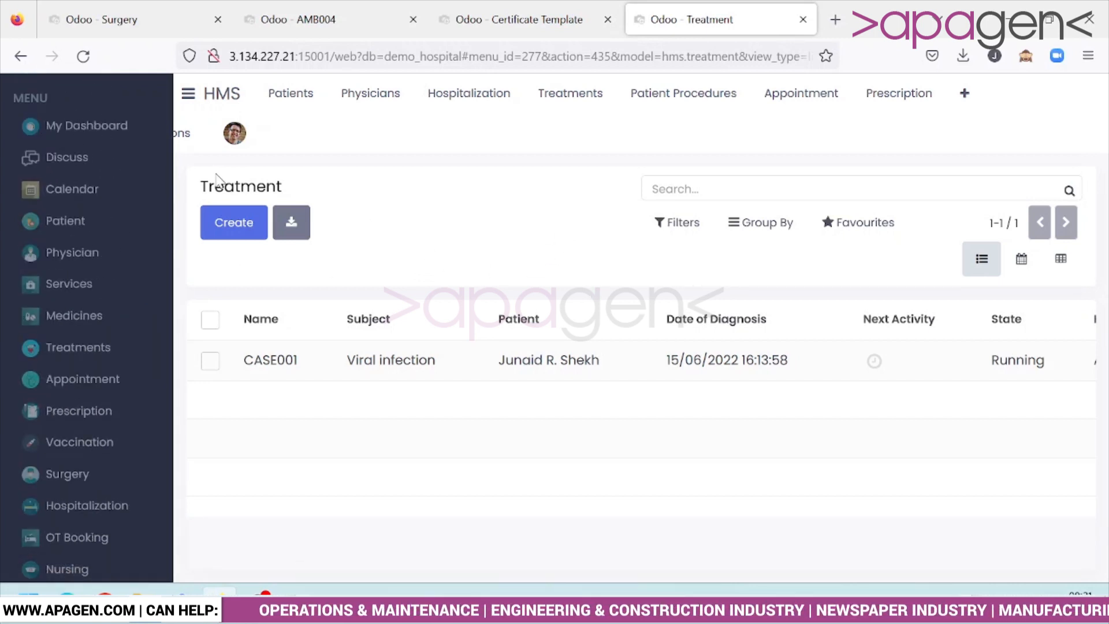
left_click(189, 94)
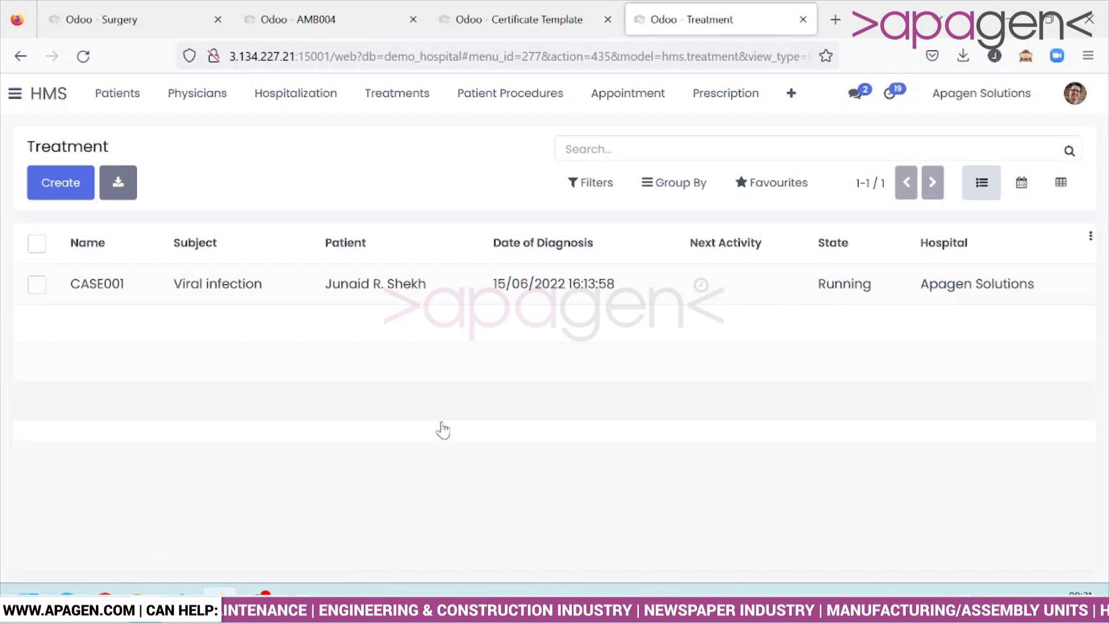